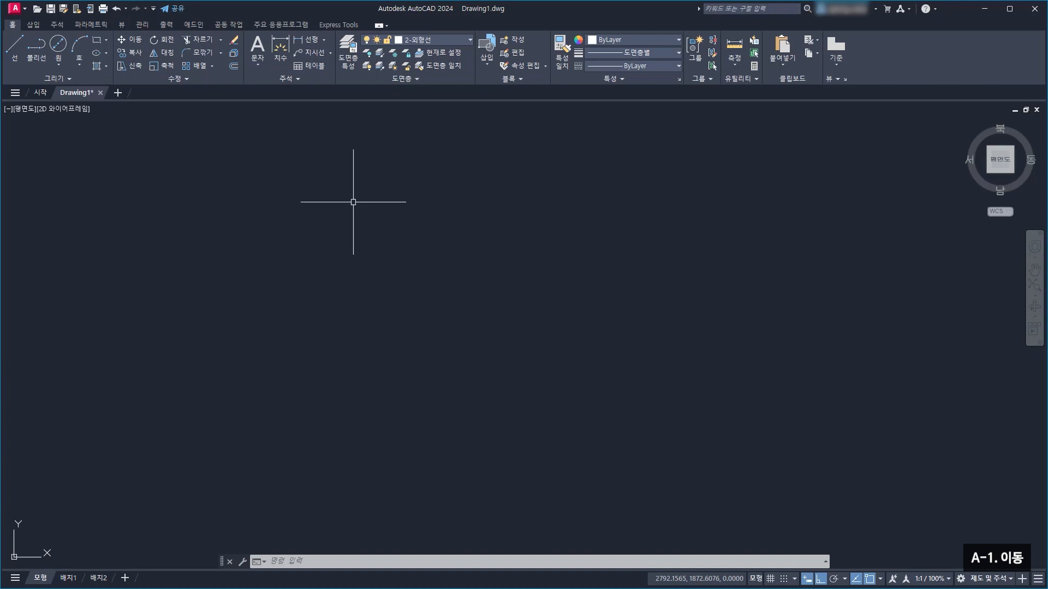
Draw a rectangle 50 wide and 30 high in the middle of the empty drawing area
click(96, 42)
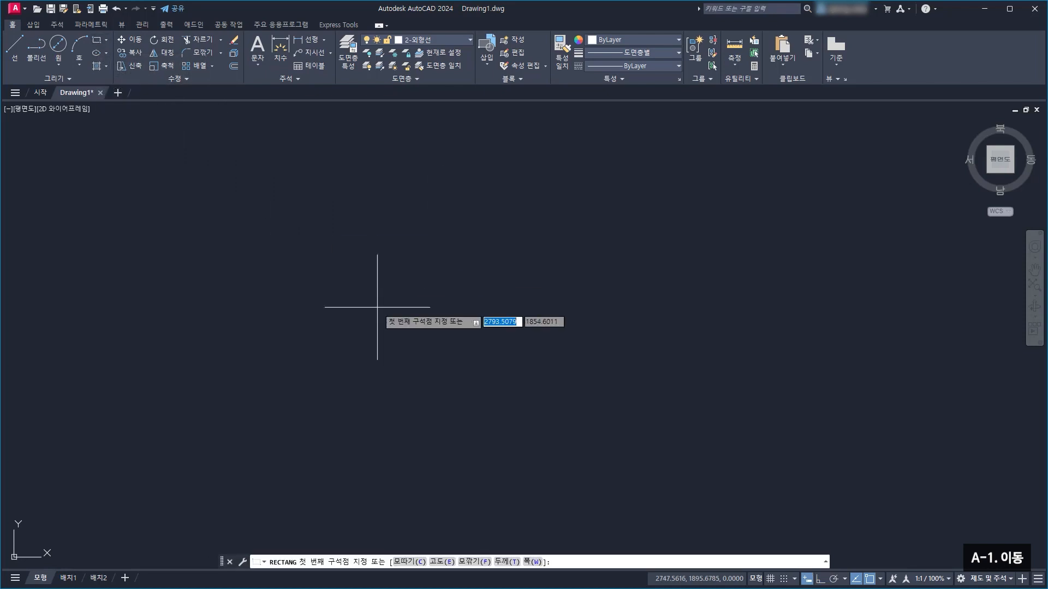
click(375, 360)
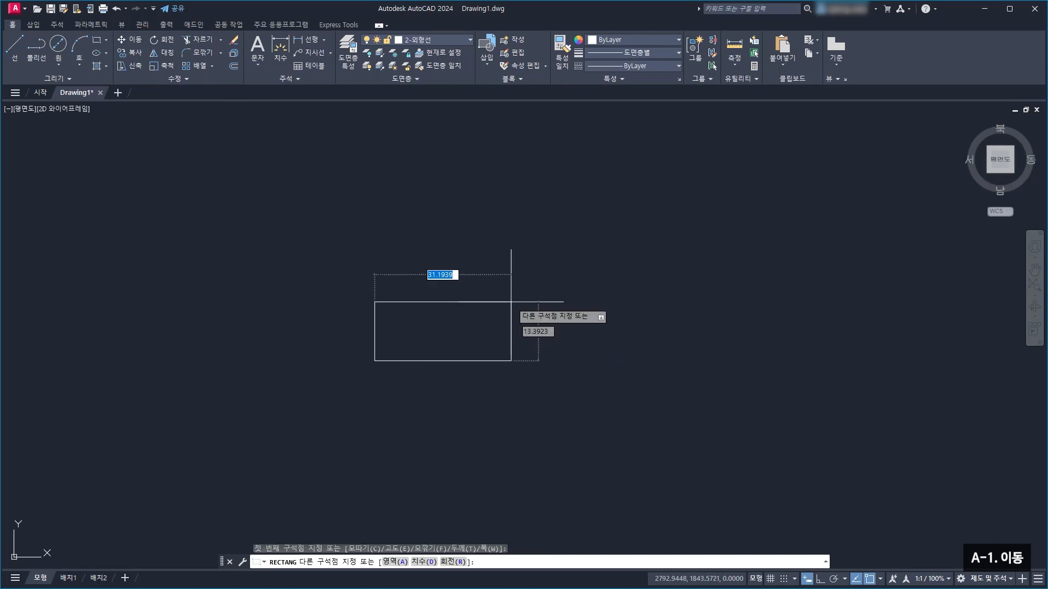
text(50)
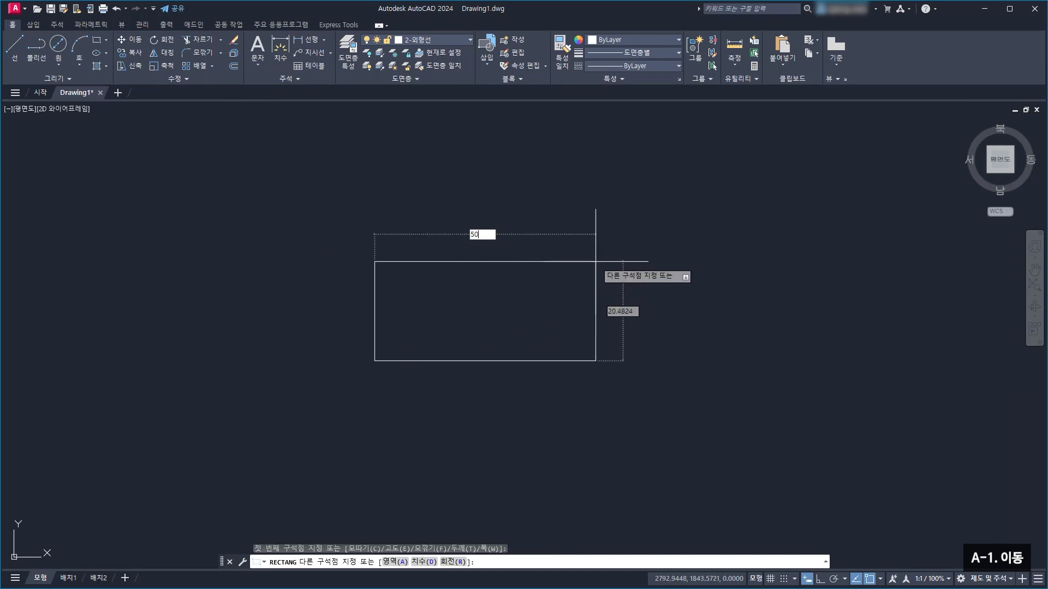
key(Tab)
text(30)
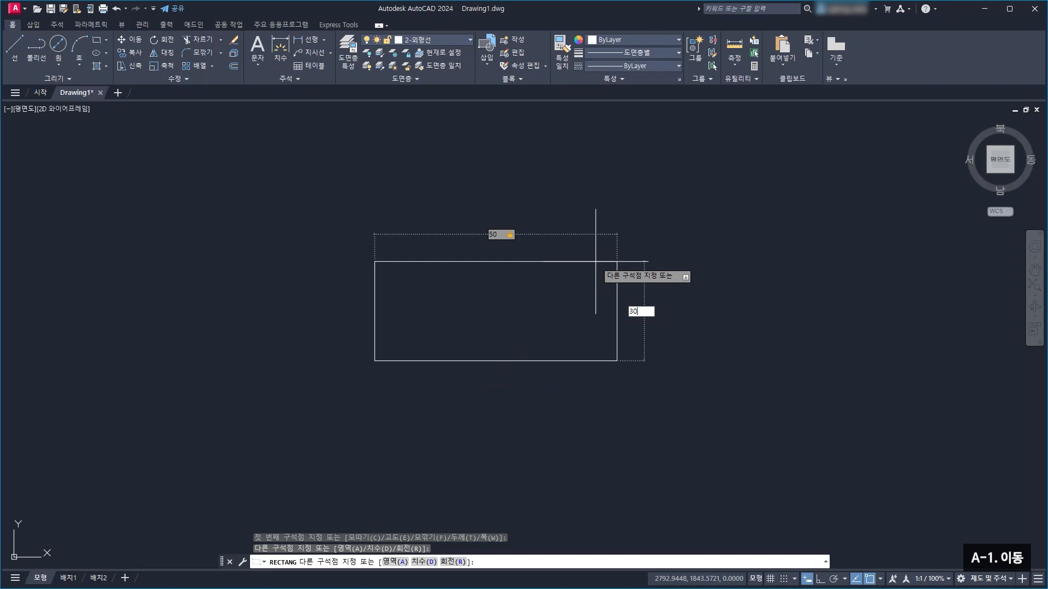
key(Return)
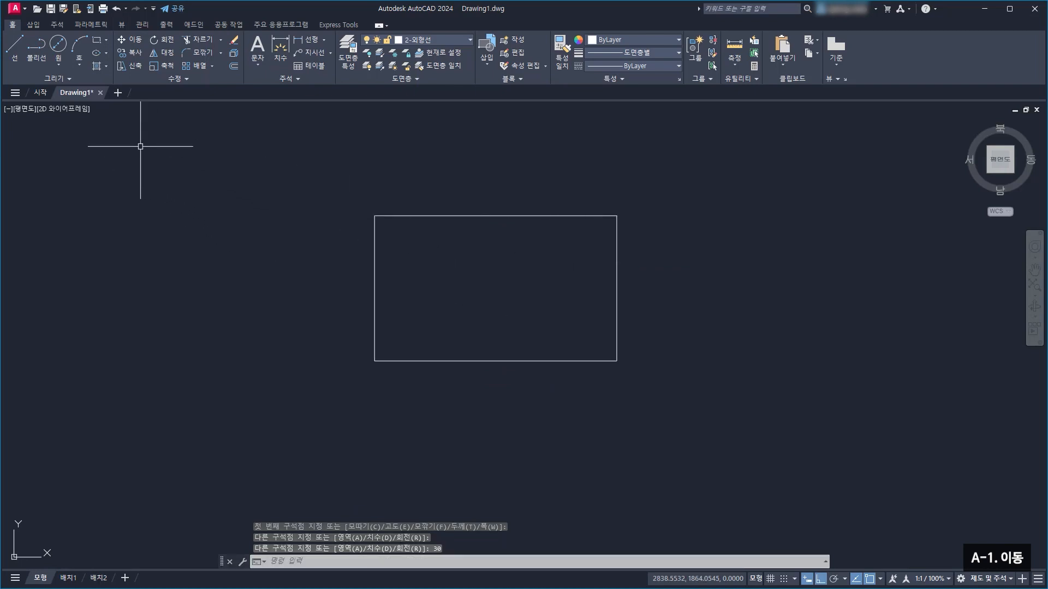
Draw a circle of diameter 10 by centre and diameter in the empty space left of the rectangle
click(58, 64)
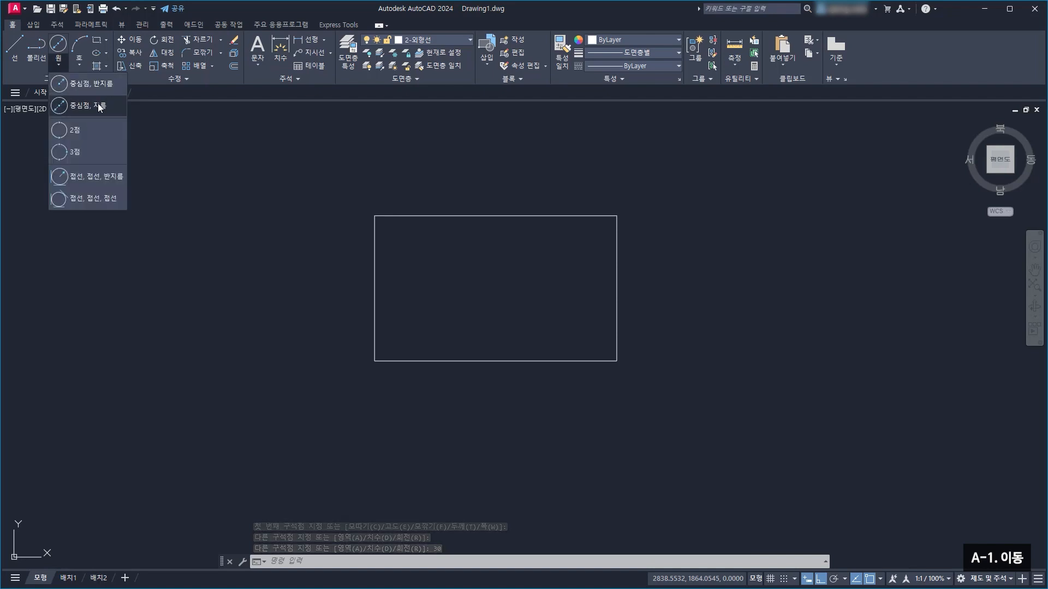
click(100, 107)
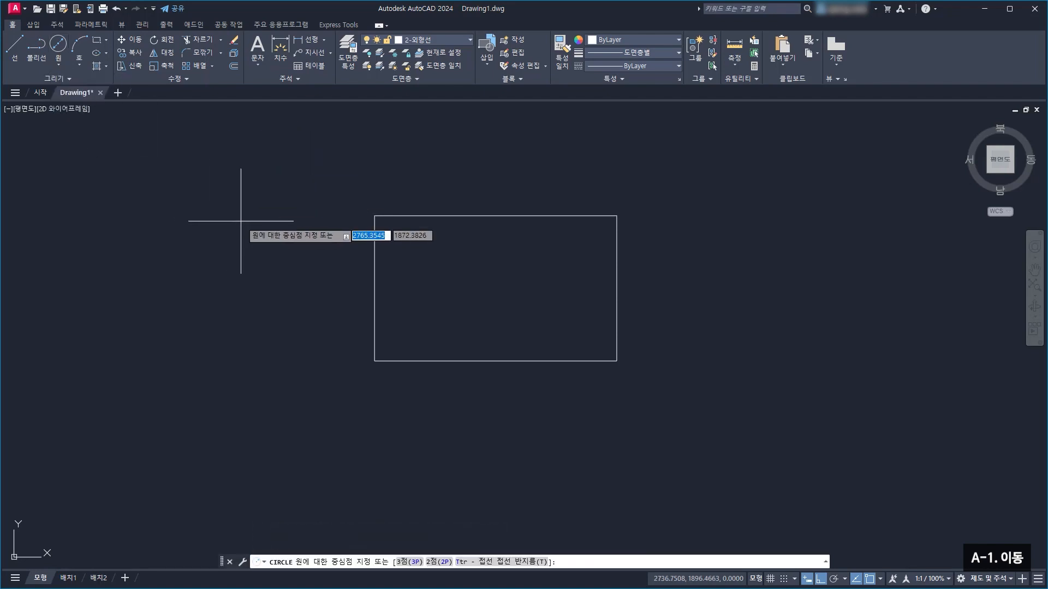
click(220, 291)
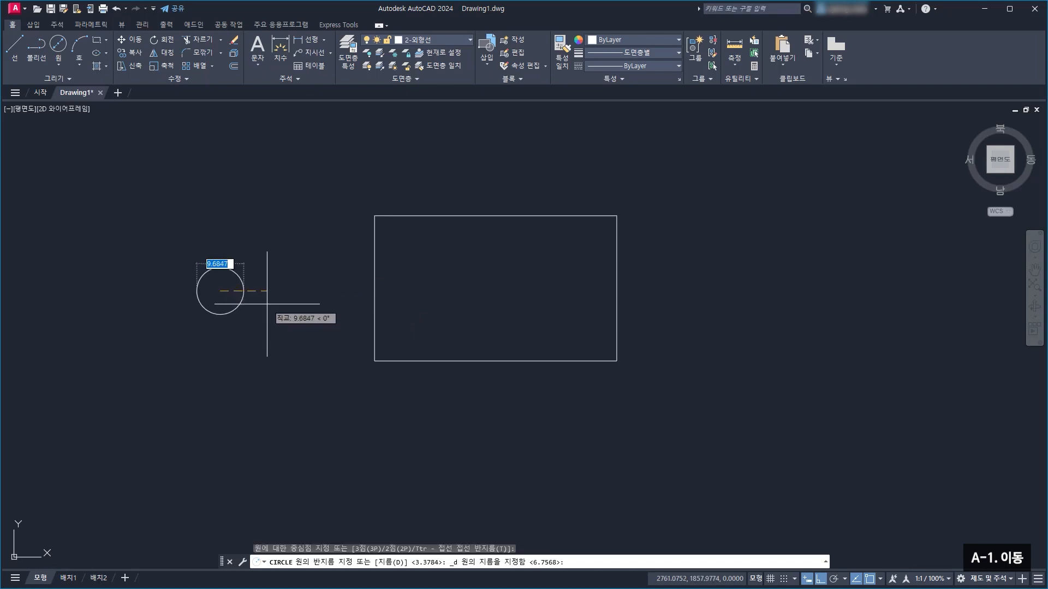
text(10)
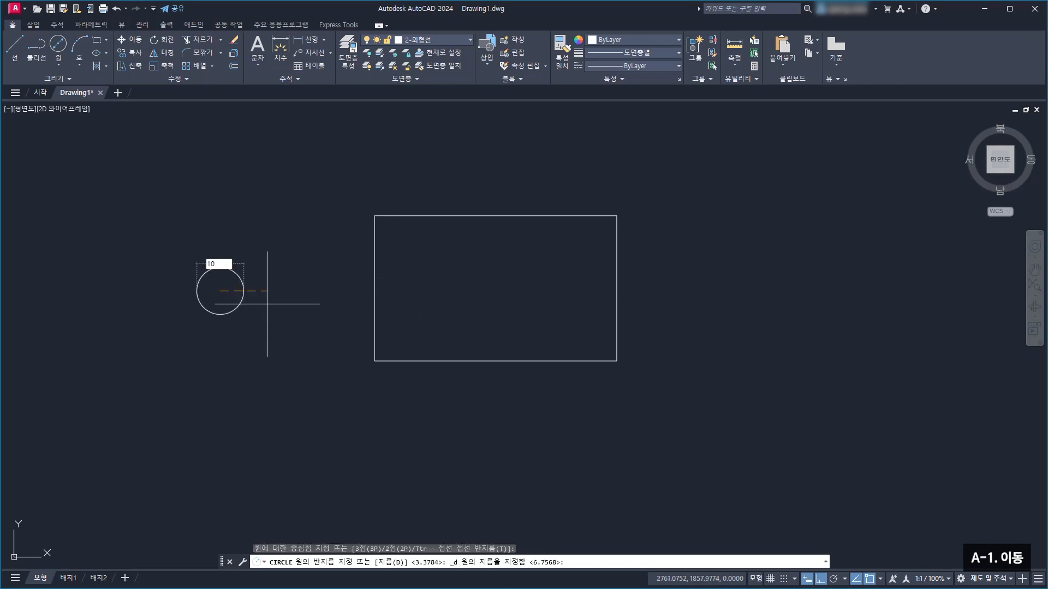
key(Return)
mouse_move(500, 292)
middle_down()
mouse_move(568, 280)
mouse_move(586, 256)
middle_up()
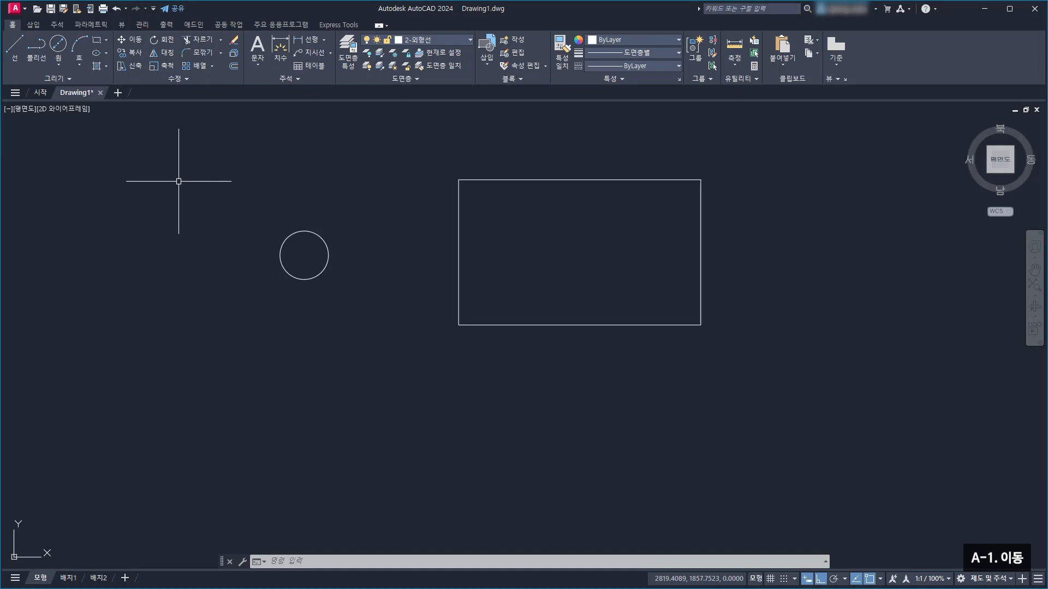
Move the circle about 104 units to the rectangle's right side, using a free base point outside the circle and with Ortho mode off
click(130, 40)
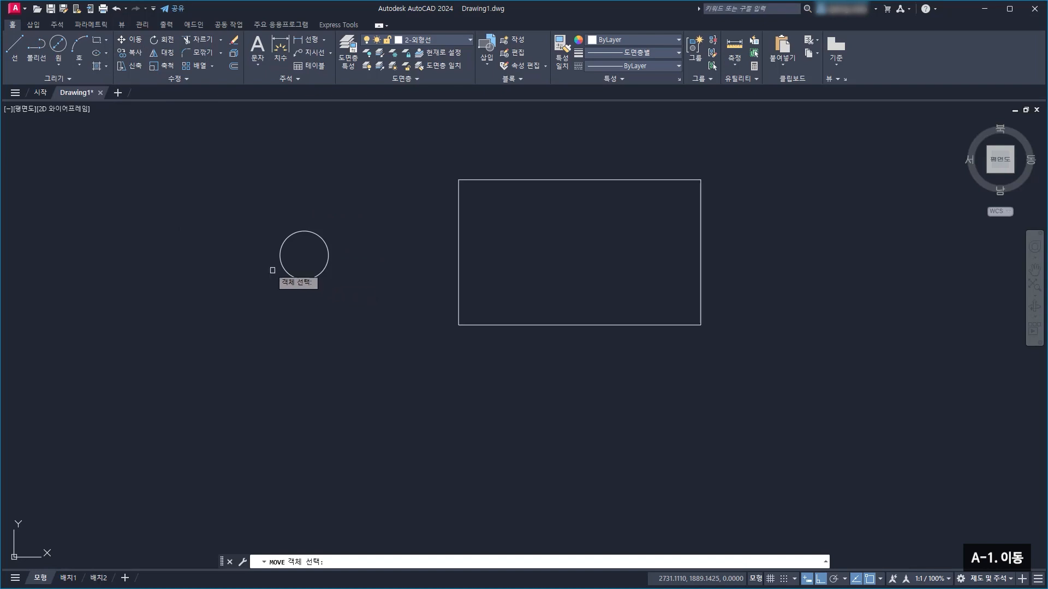
middle_drag(554, 217, 511, 234)
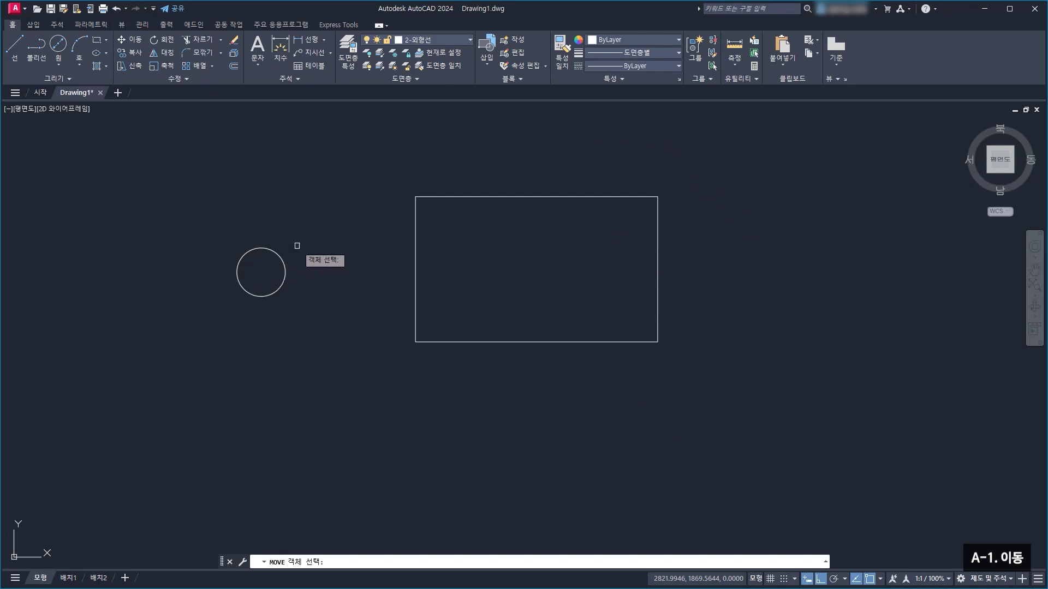
click(283, 261)
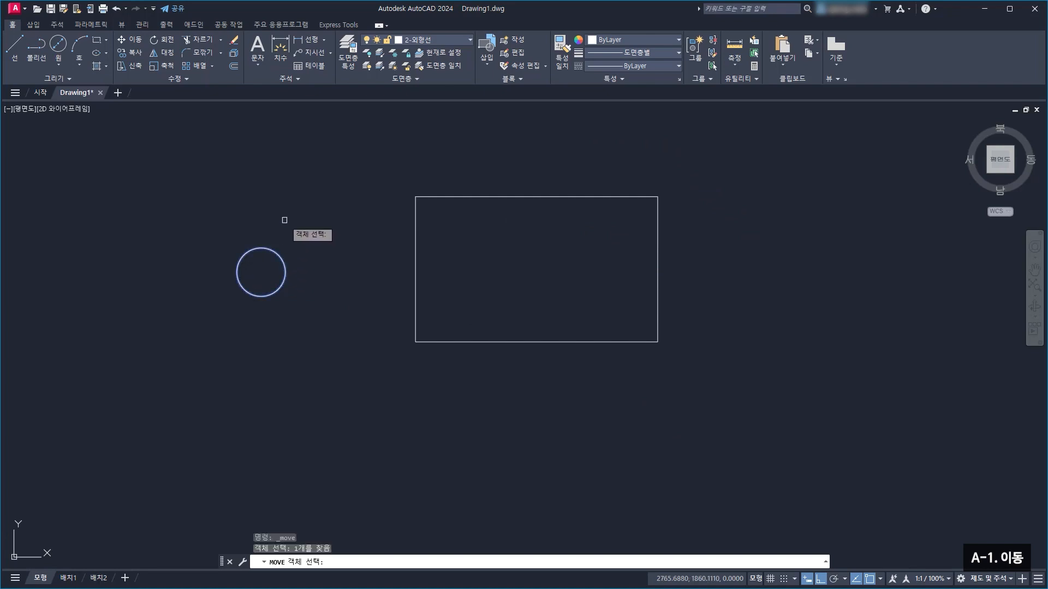
key(Return)
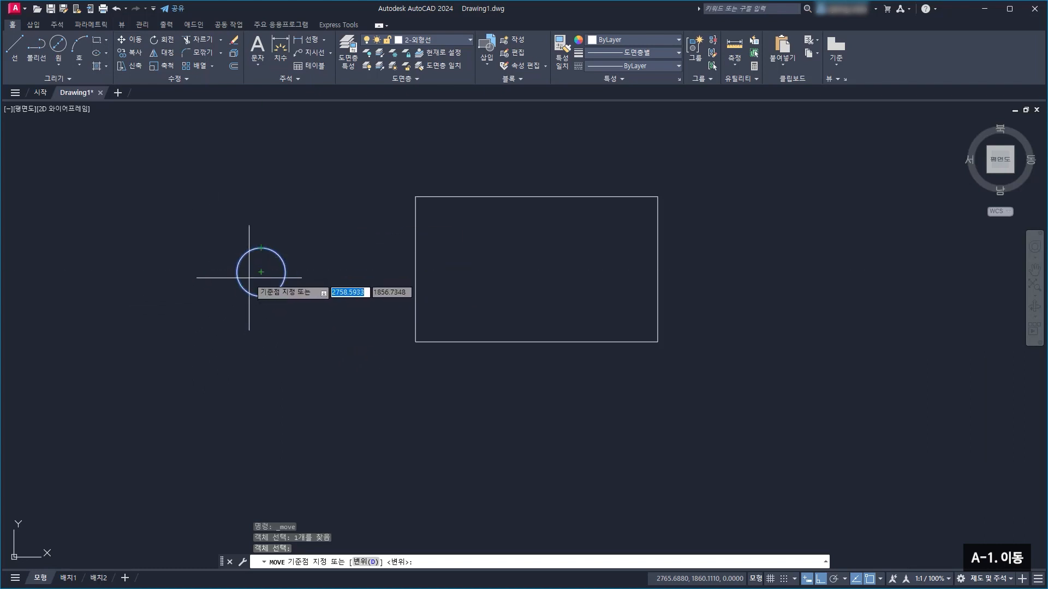
click(190, 322)
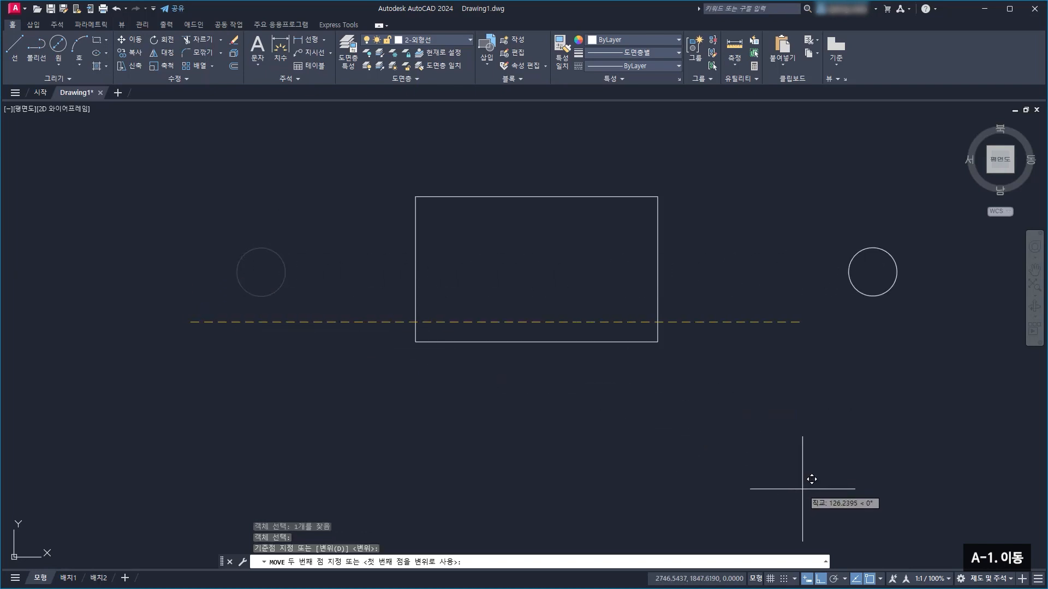
key(F8)
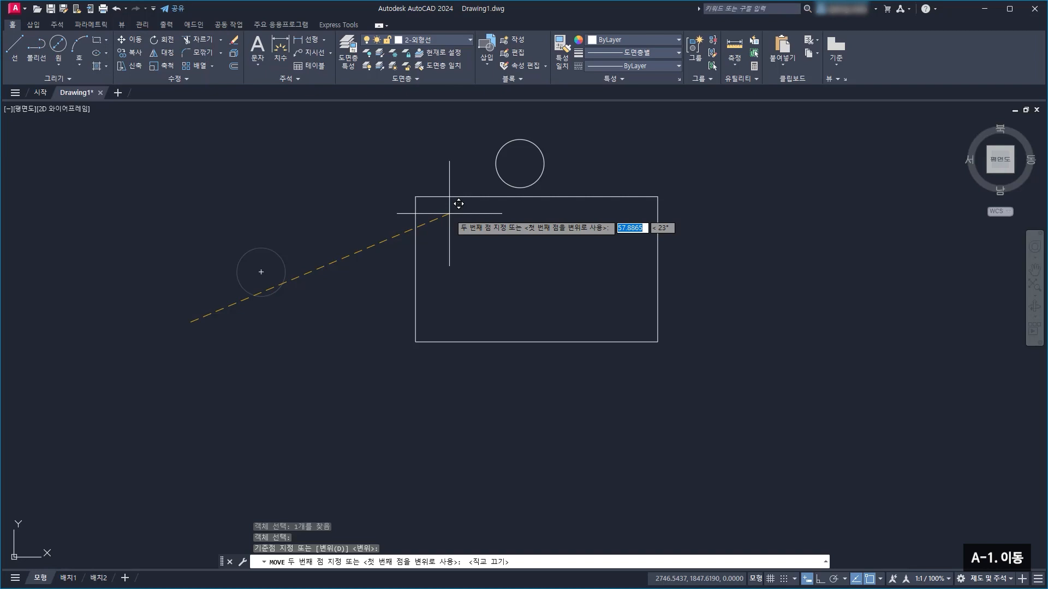
middle_drag(494, 195, 424, 249)
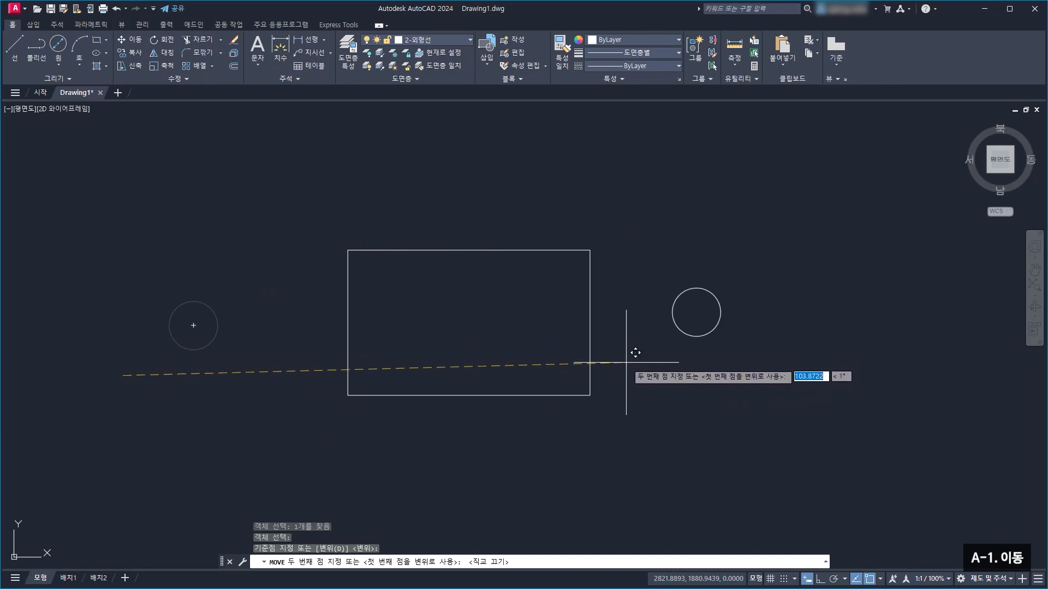
click(625, 368)
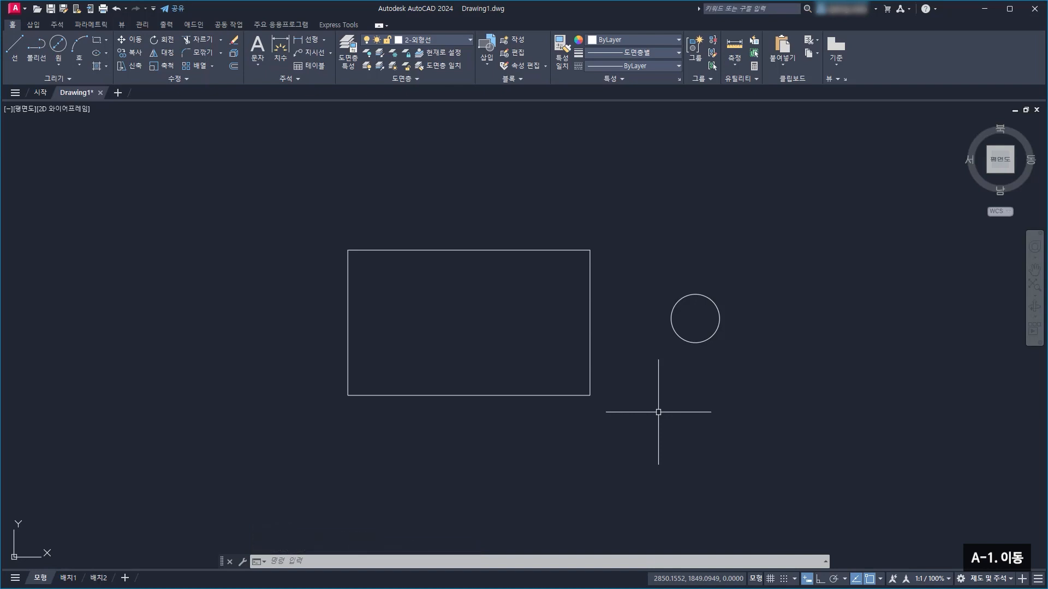
Repeat the Move command to place the circle above the rectangle, using a base point outside the circle at its lower right
middle_drag(658, 412, 671, 362)
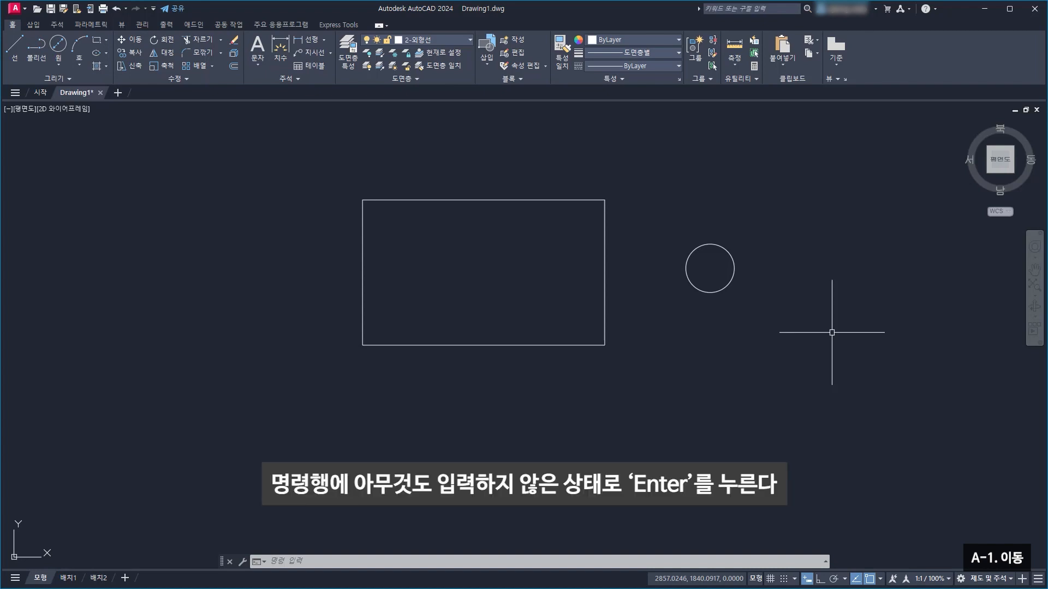
key(Return)
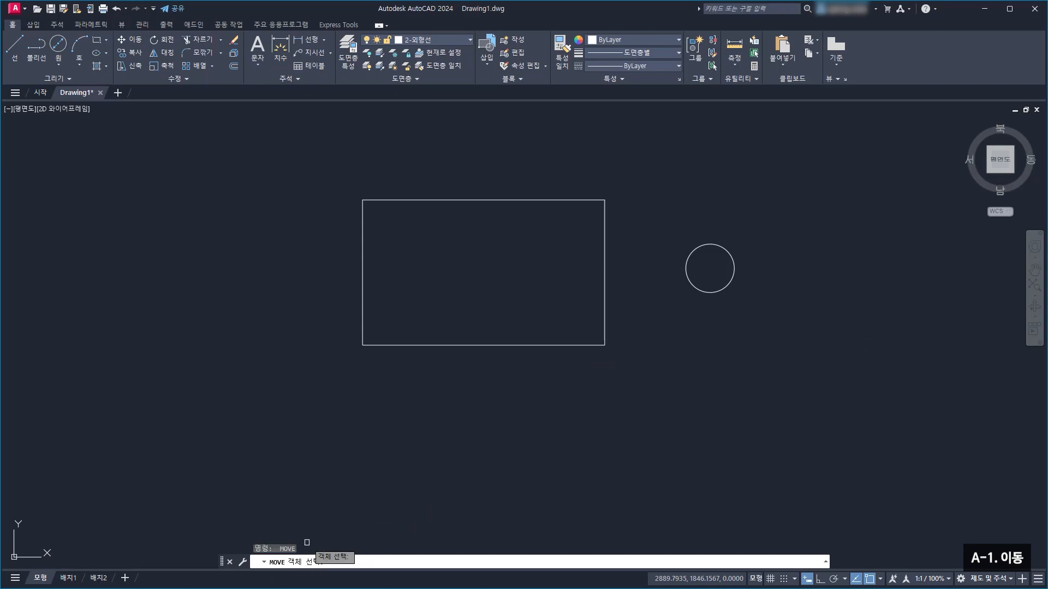
click(713, 292)
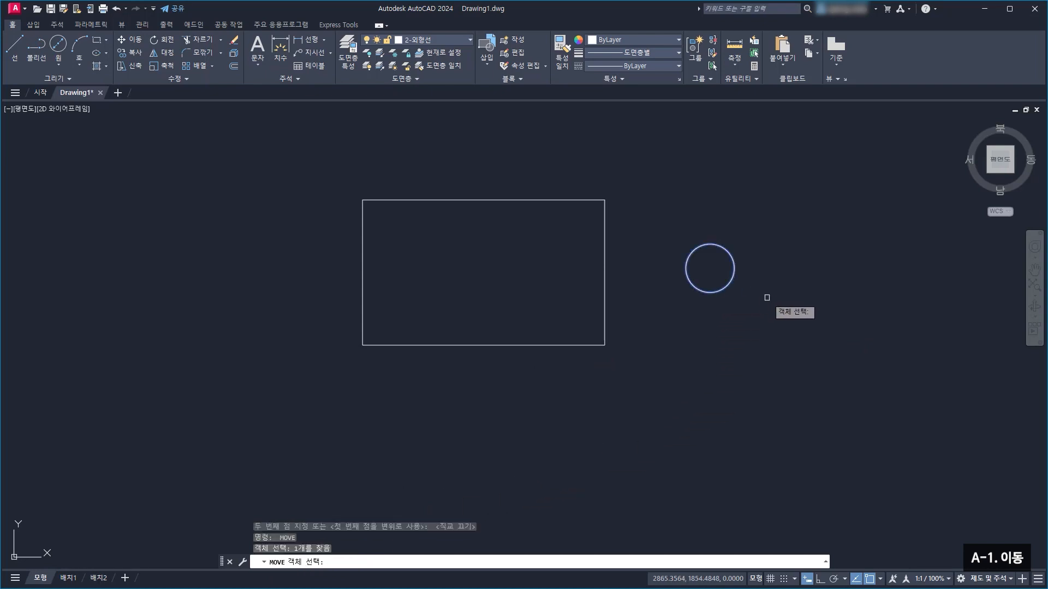
key(Return)
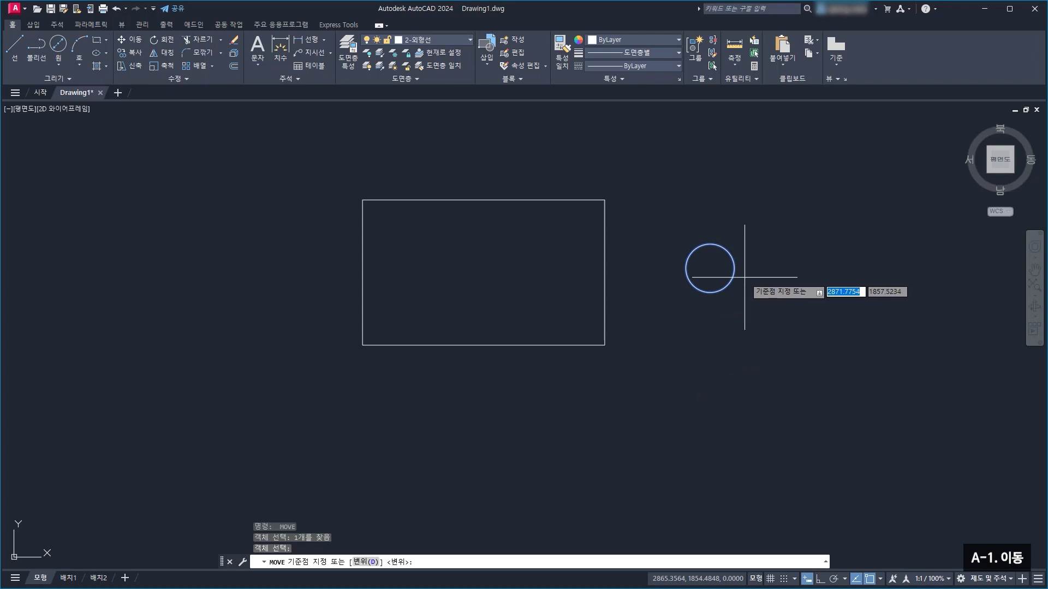
click(758, 313)
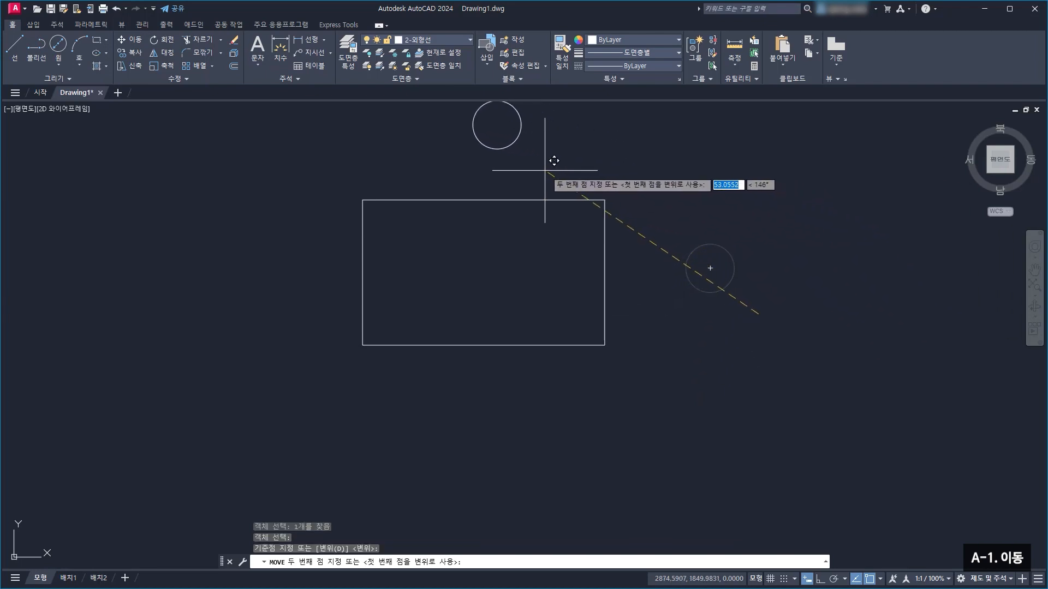
middle_drag(530, 180, 535, 218)
click(545, 194)
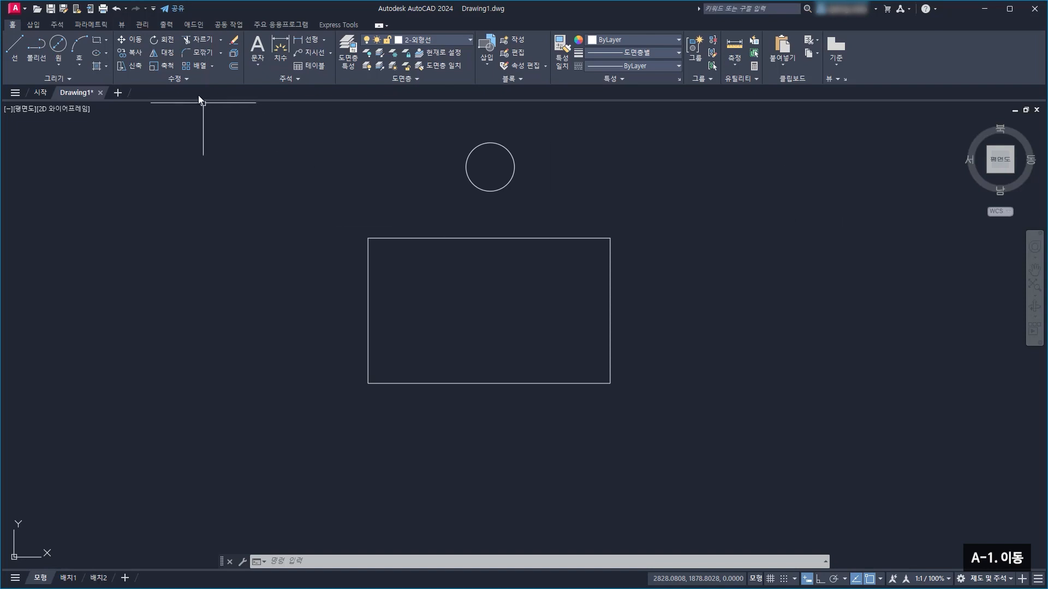
Move the circle about 57 units down to below the rectangle, using the circle's top quadrant as the base point
text(n)
key(Return)
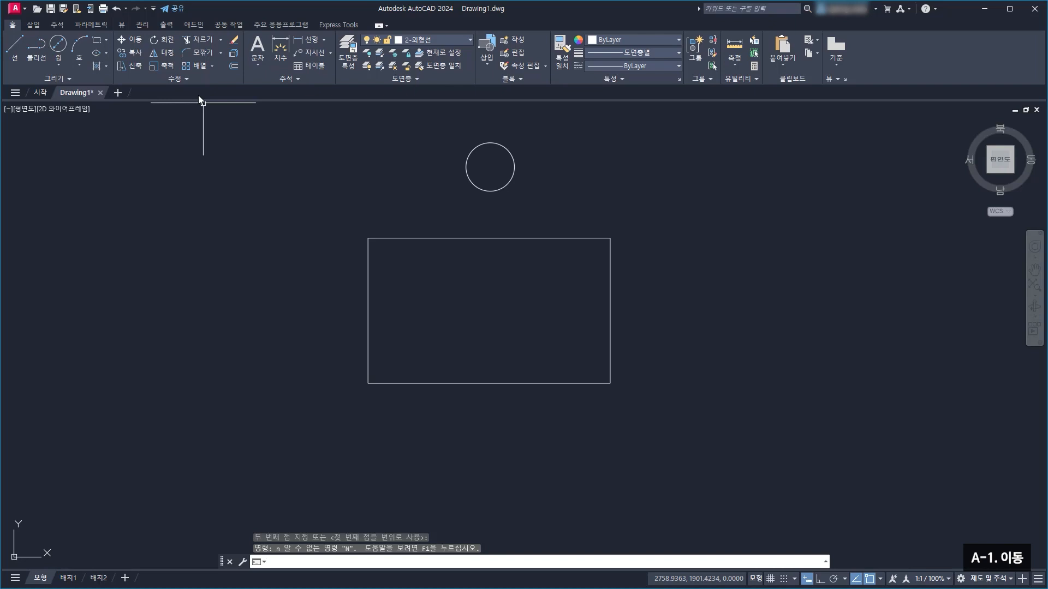
click(136, 41)
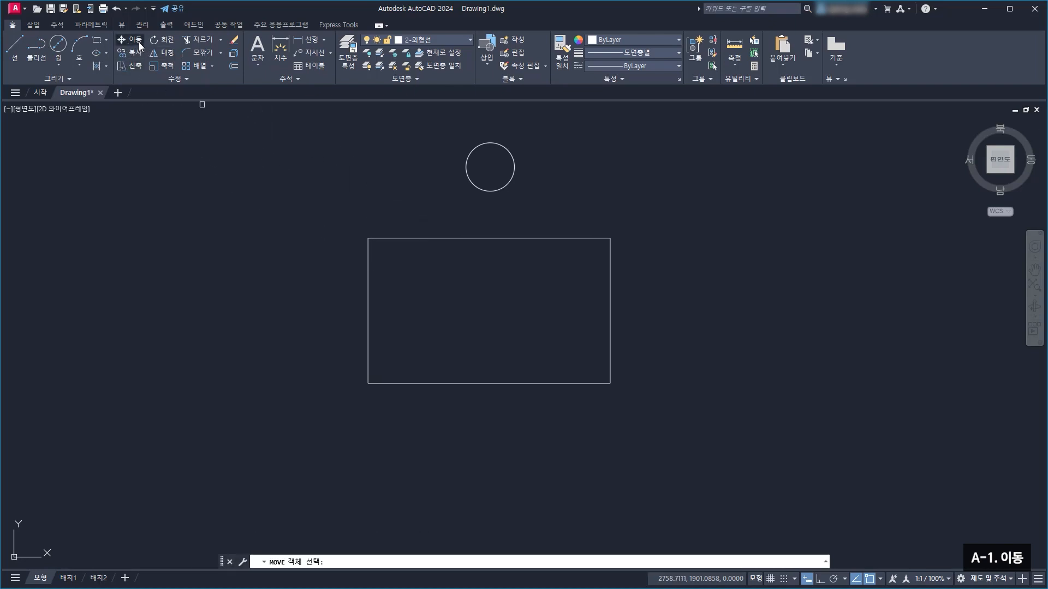
click(507, 185)
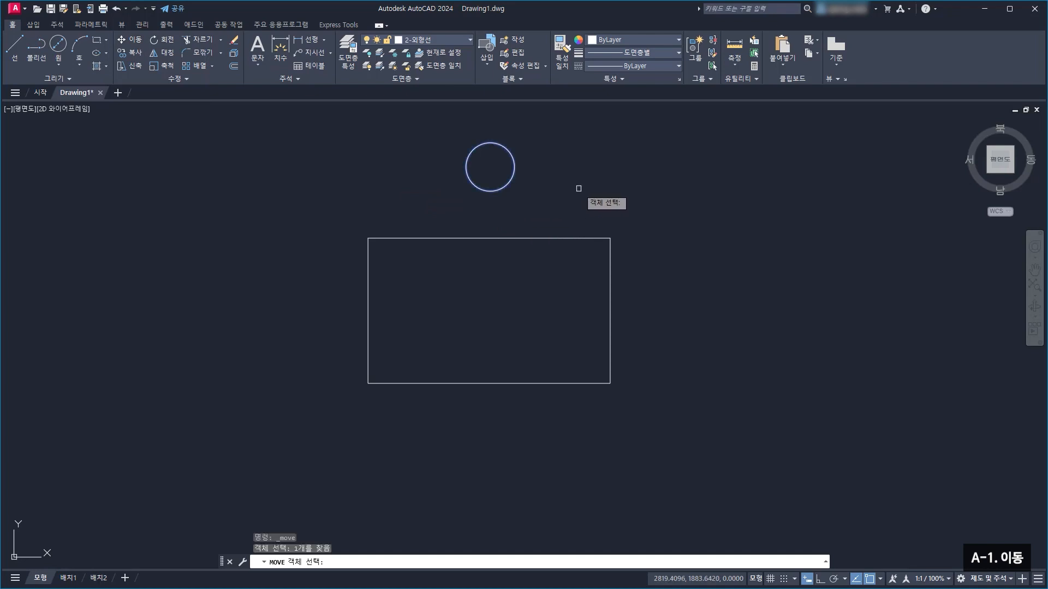
key(Return)
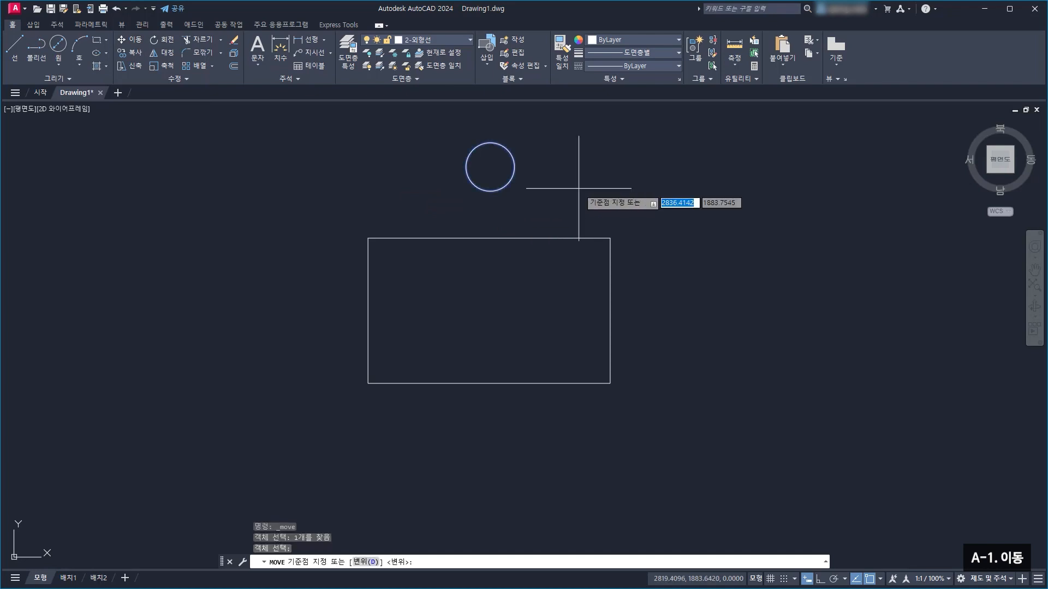
click(490, 143)
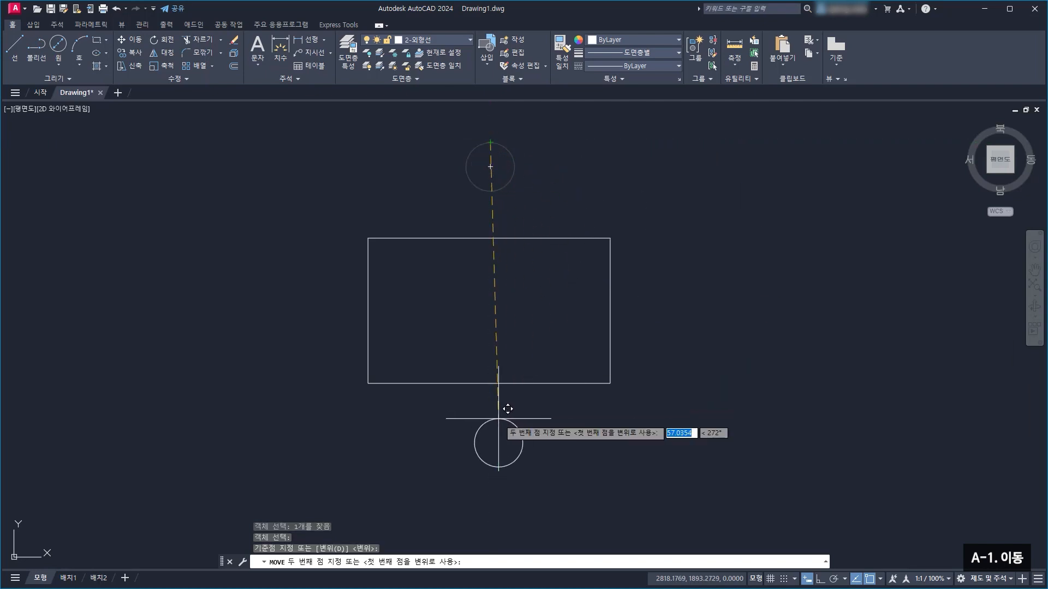
click(498, 419)
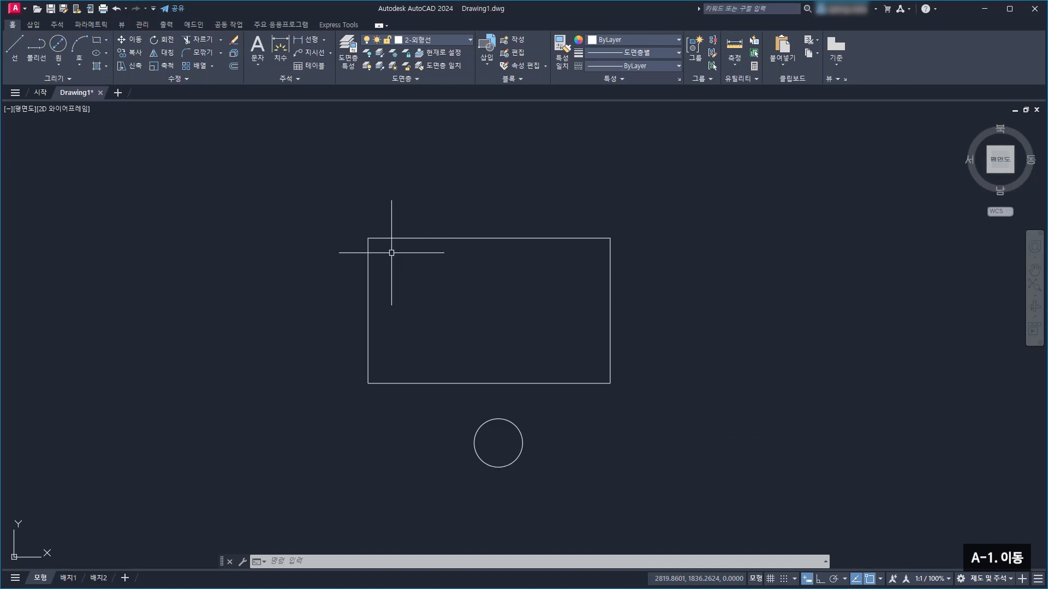
Draw a circle of diameter 10 by centre and diameter, centred on the rectangle's upper-left corner
scroll(369, 235, up, 3)
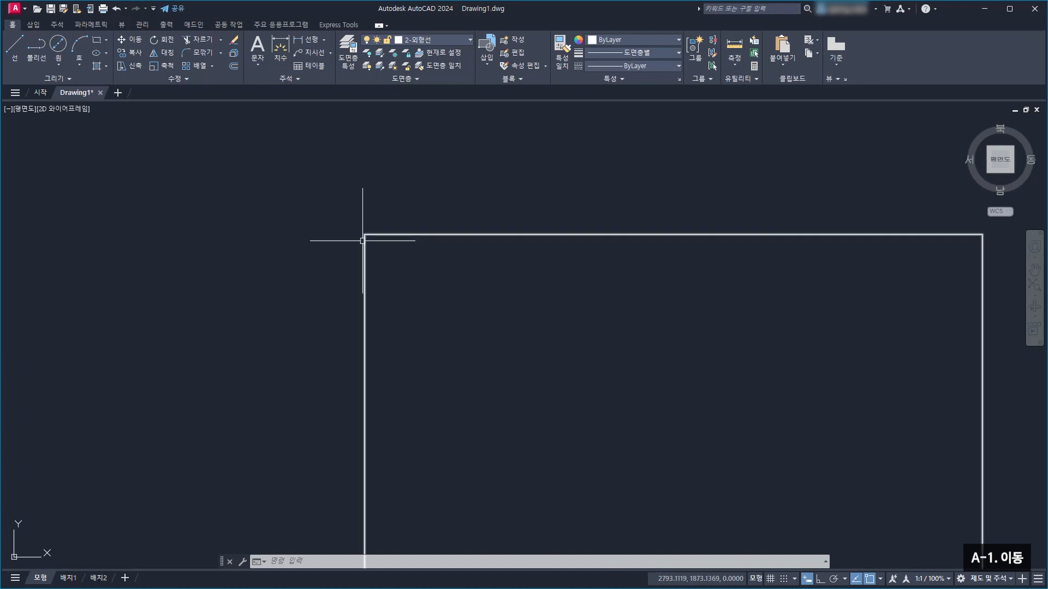
scroll(370, 234, down, 3)
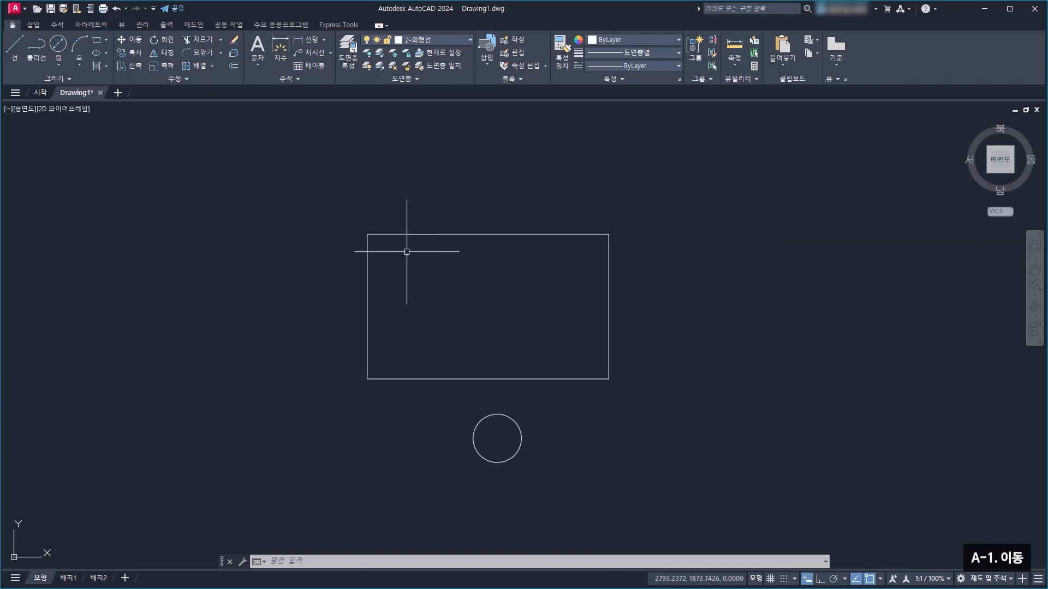
click(58, 64)
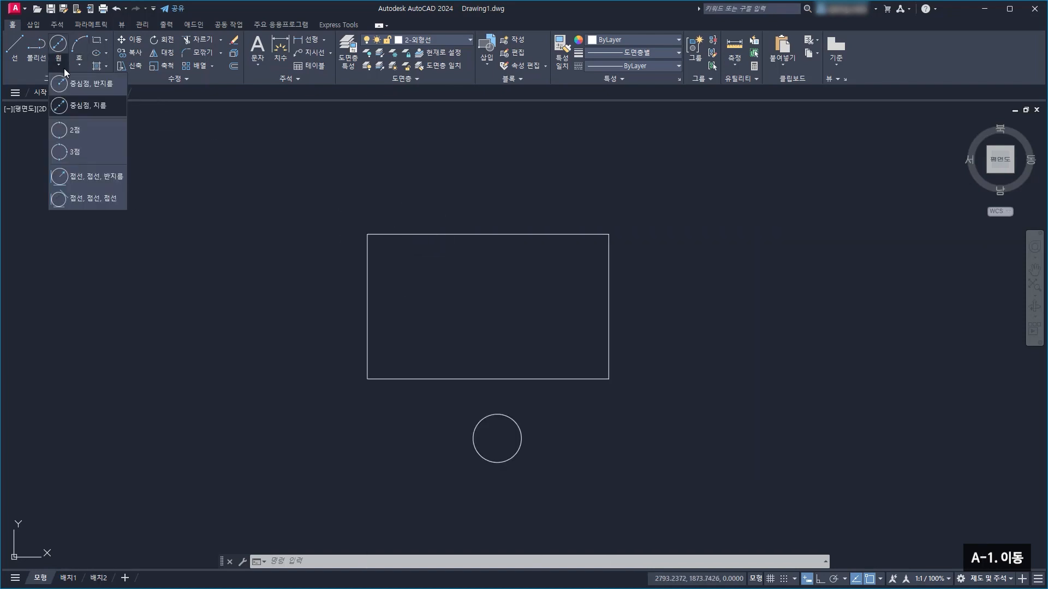
click(90, 106)
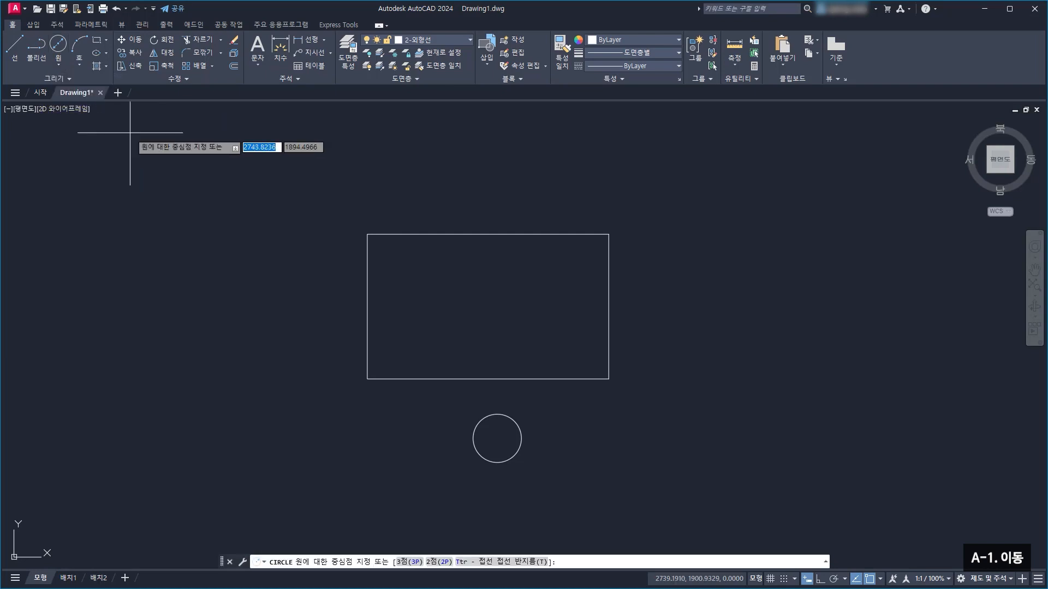
click(367, 234)
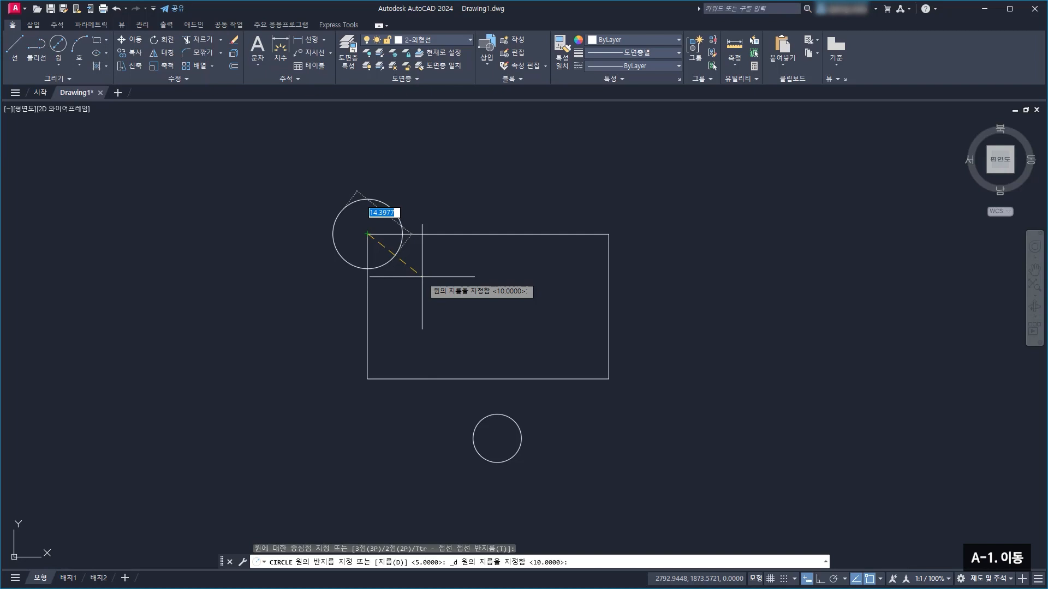
text(10)
key(Return)
Move the circle at the rectangle's upper-left corner 30 units horizontally right, with Ortho mode on and a free base point outside the circle
mouse_move(418, 266)
middle_down()
mouse_move(457, 233)
mouse_move(458, 252)
middle_up()
scroll(429, 196, up, 2)
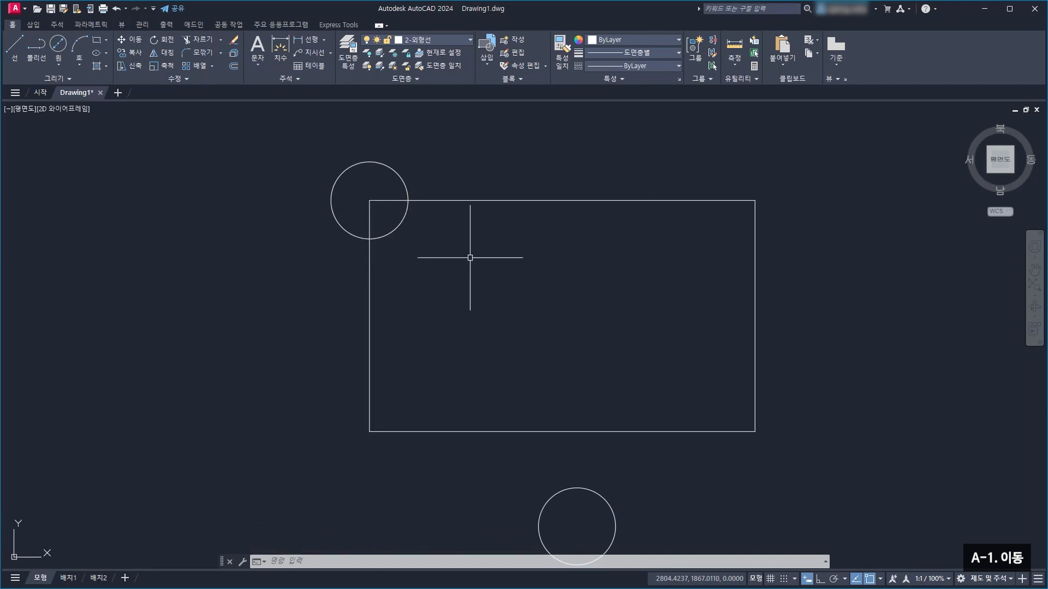
middle_drag(563, 234, 549, 238)
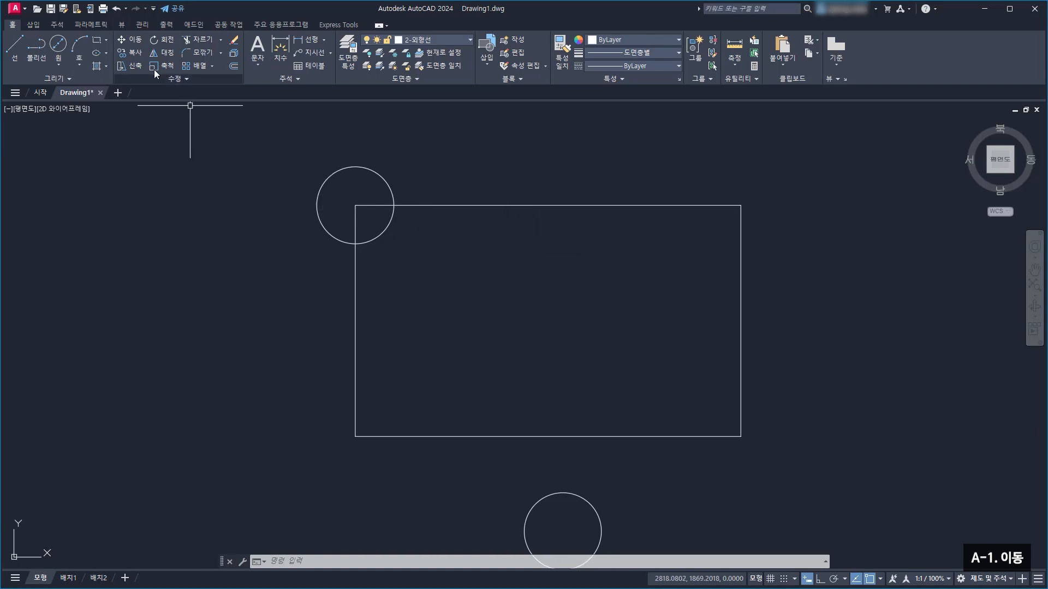
click(133, 40)
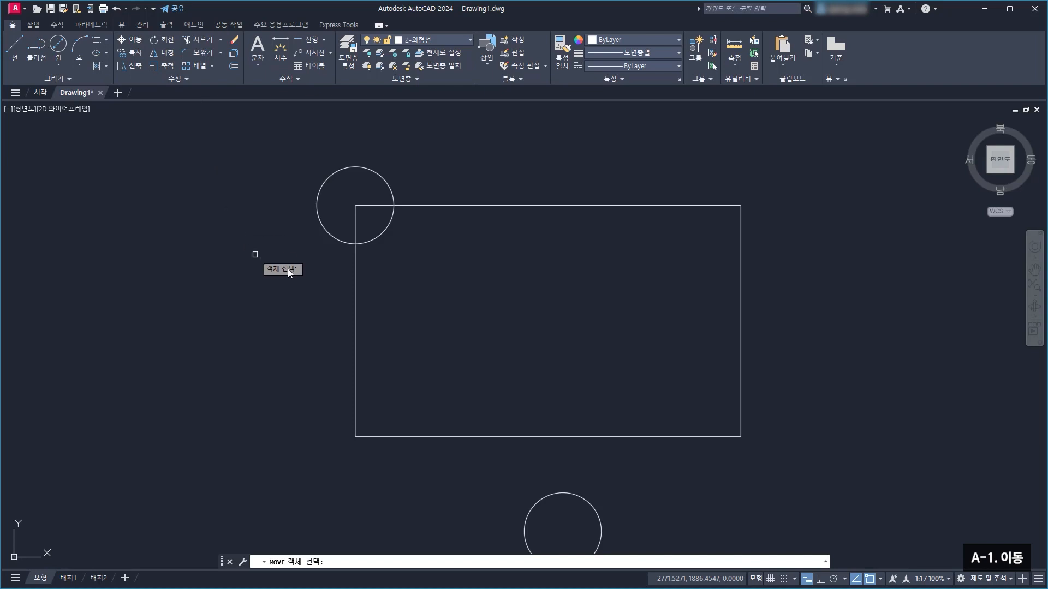
click(334, 240)
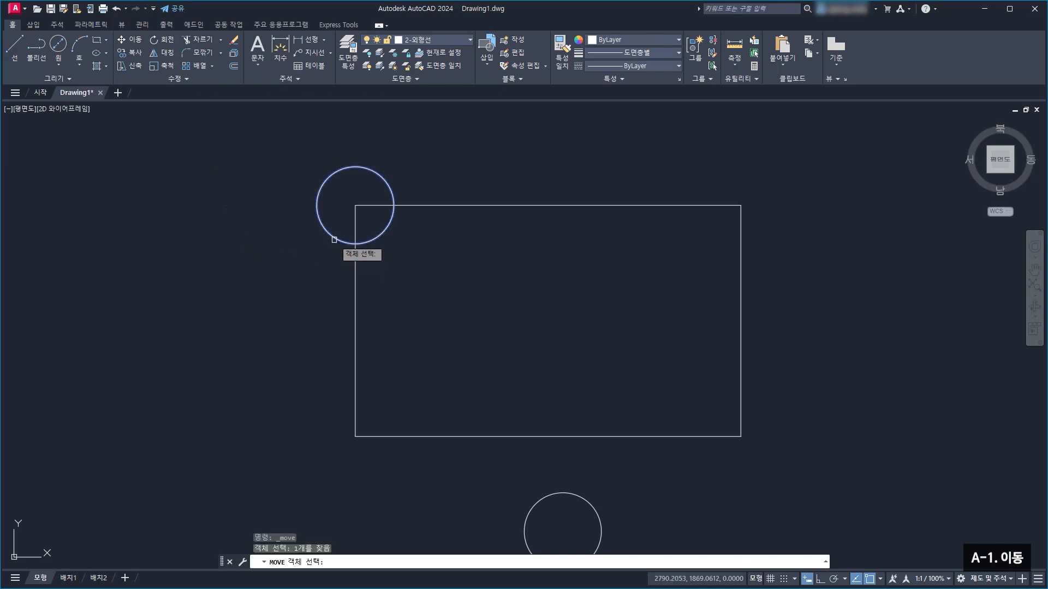
key(Return)
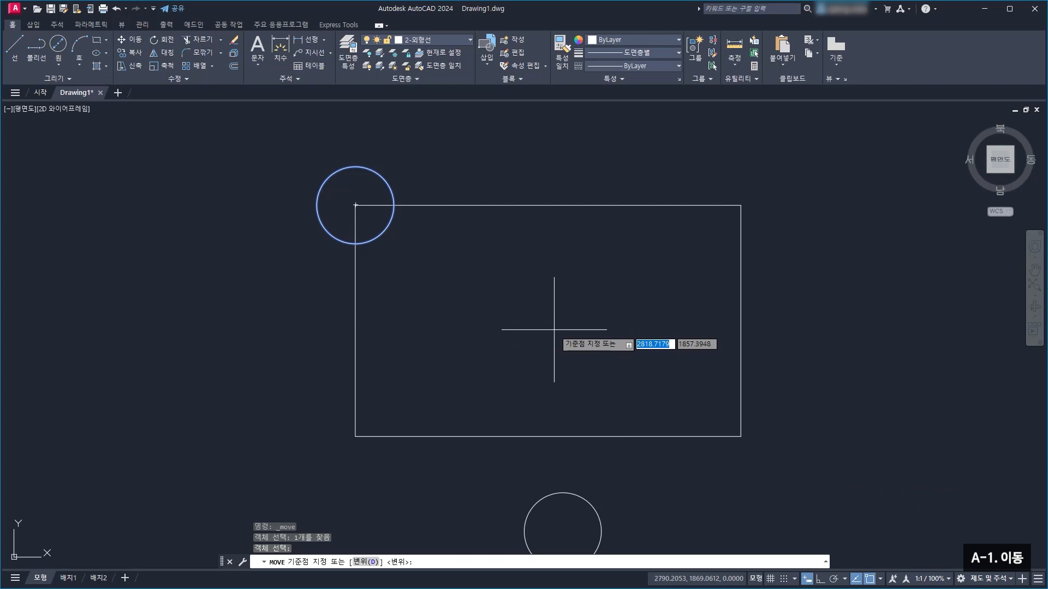
click(820, 579)
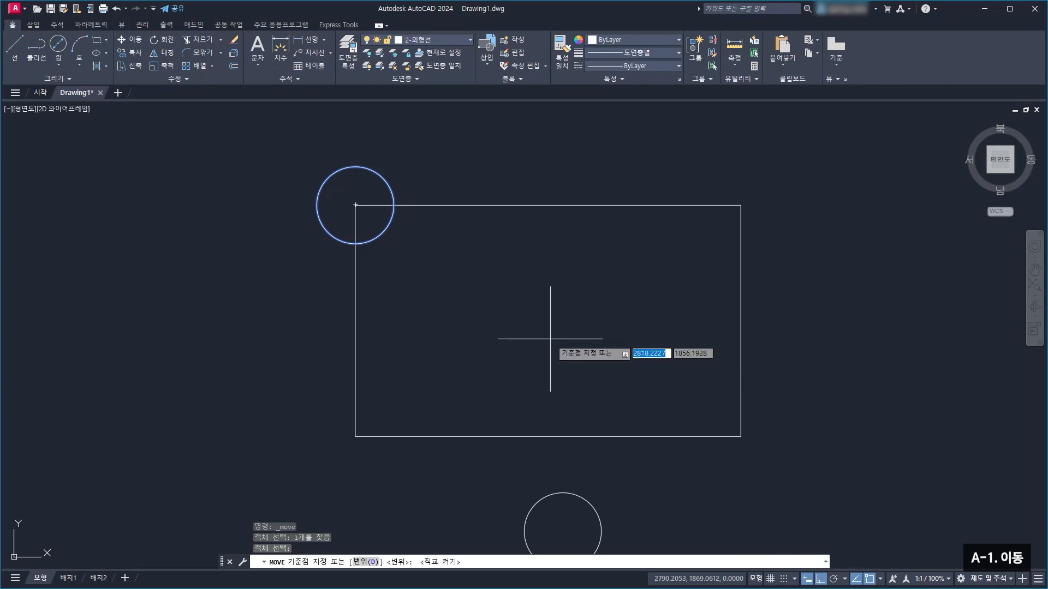
click(281, 271)
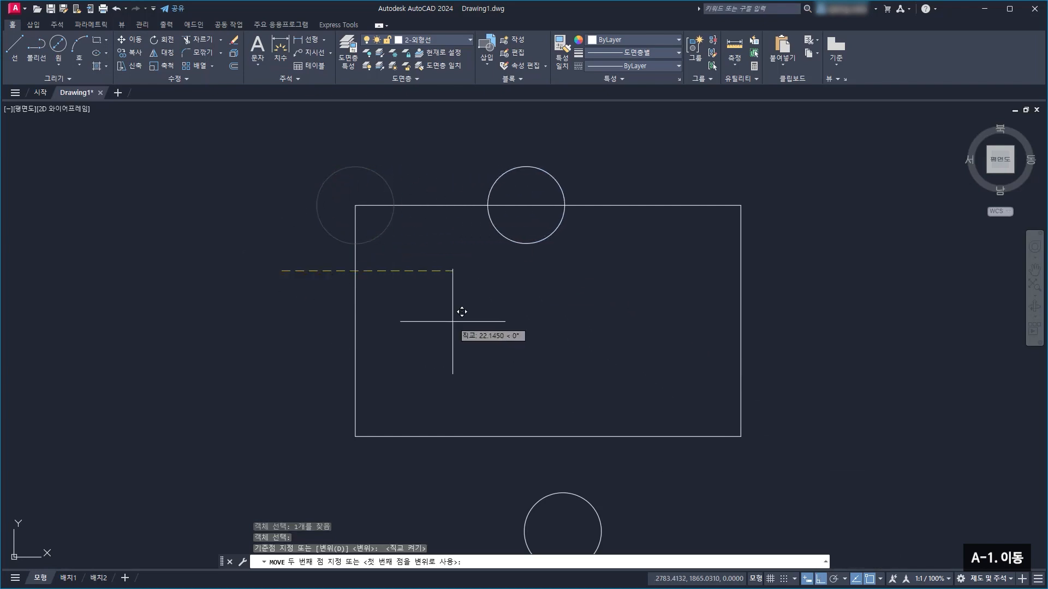
text(30)
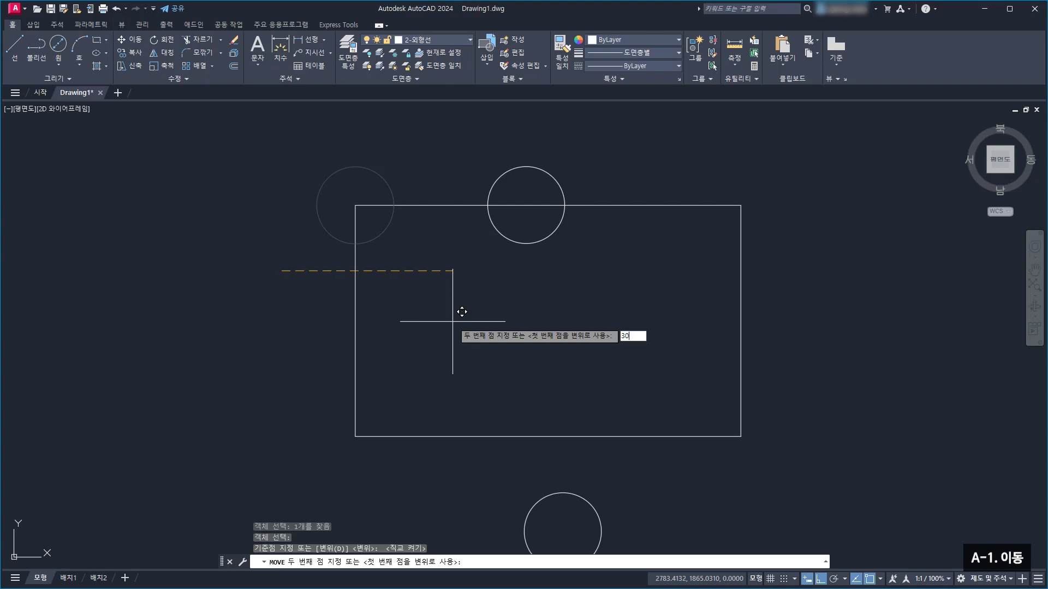
key(Return)
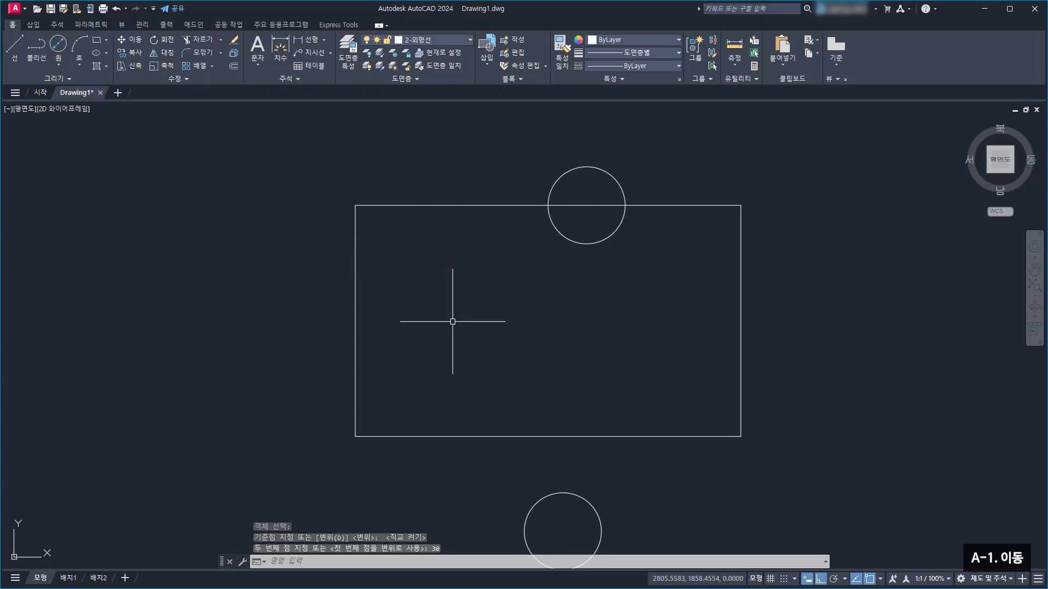
Measure the distance from the rectangle's upper-left corner to the centre of the circle on its upper edge
click(735, 64)
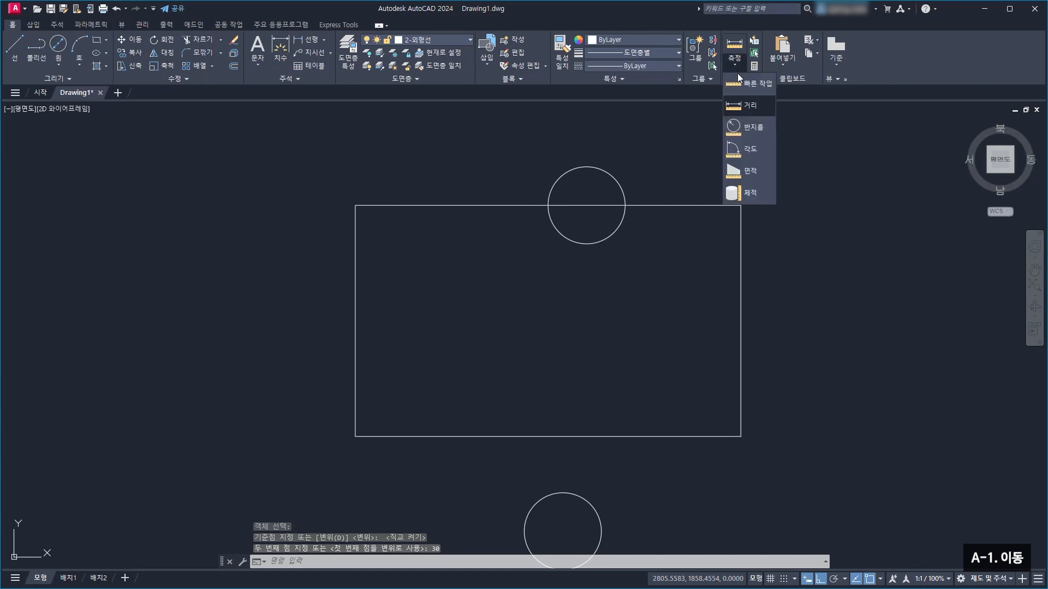
click(749, 106)
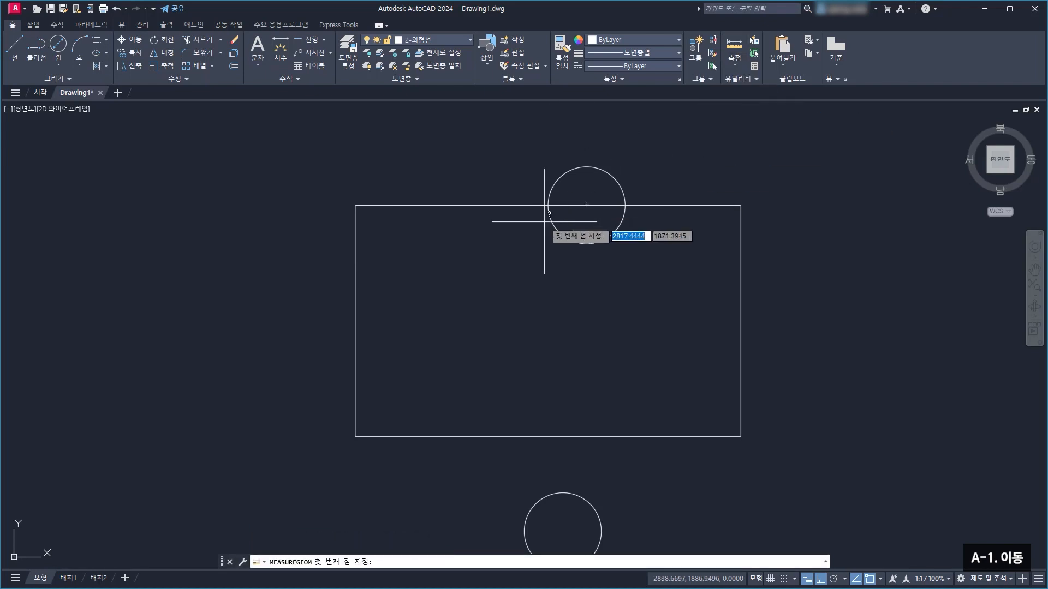
click(355, 205)
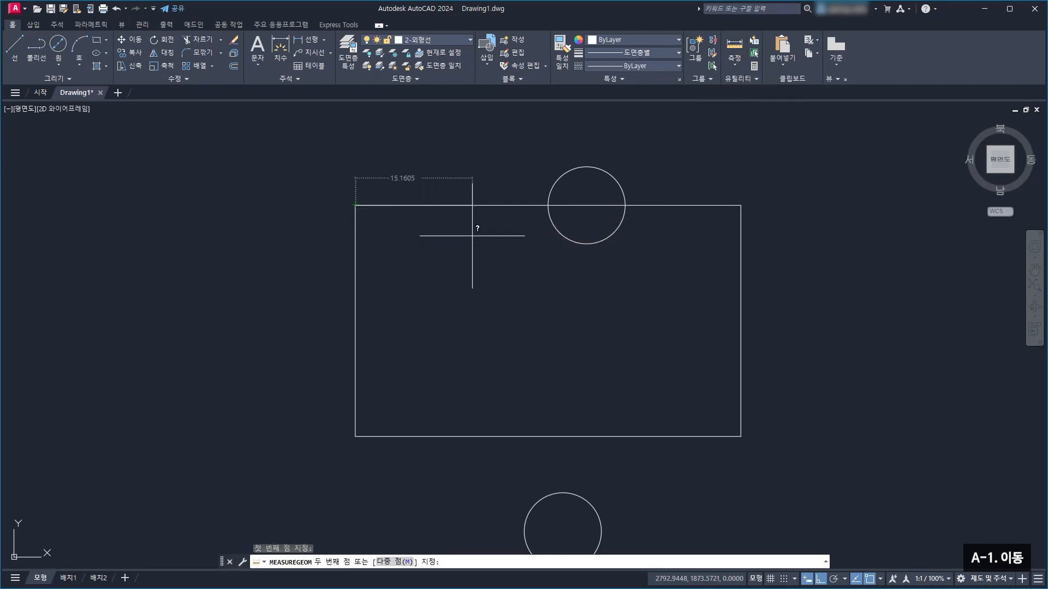
click(587, 205)
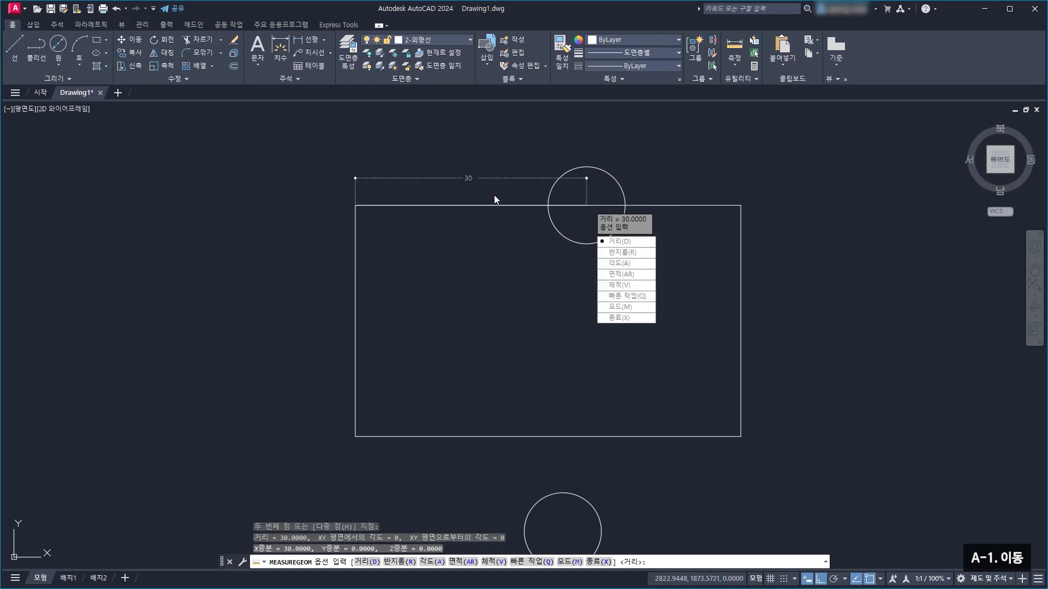
key(Escape)
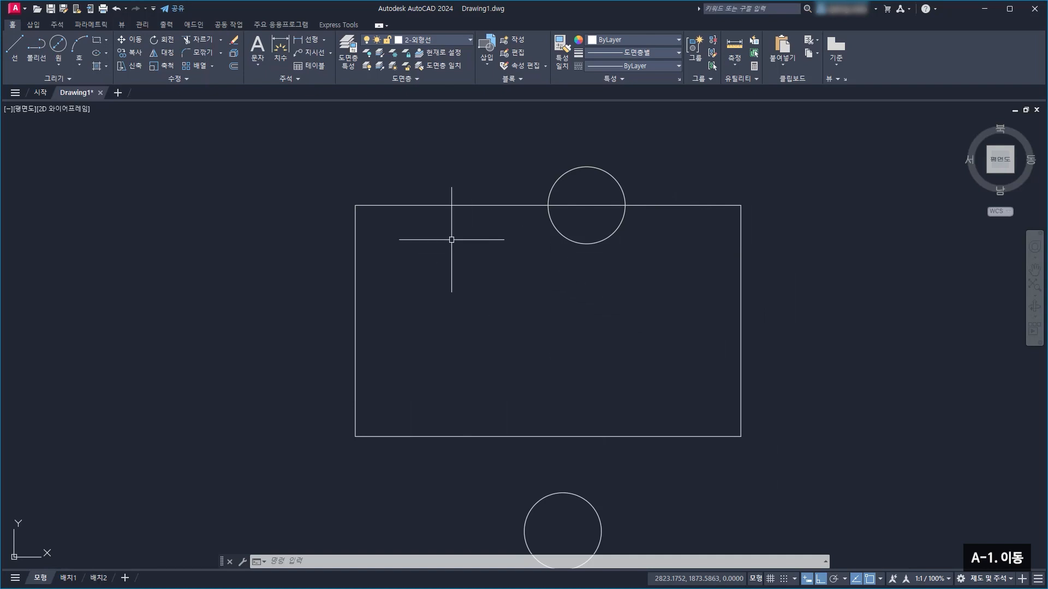
Move the circle on the rectangle's upper edge 30 units straight down, using a free base point outside the circle at its upper right
click(126, 41)
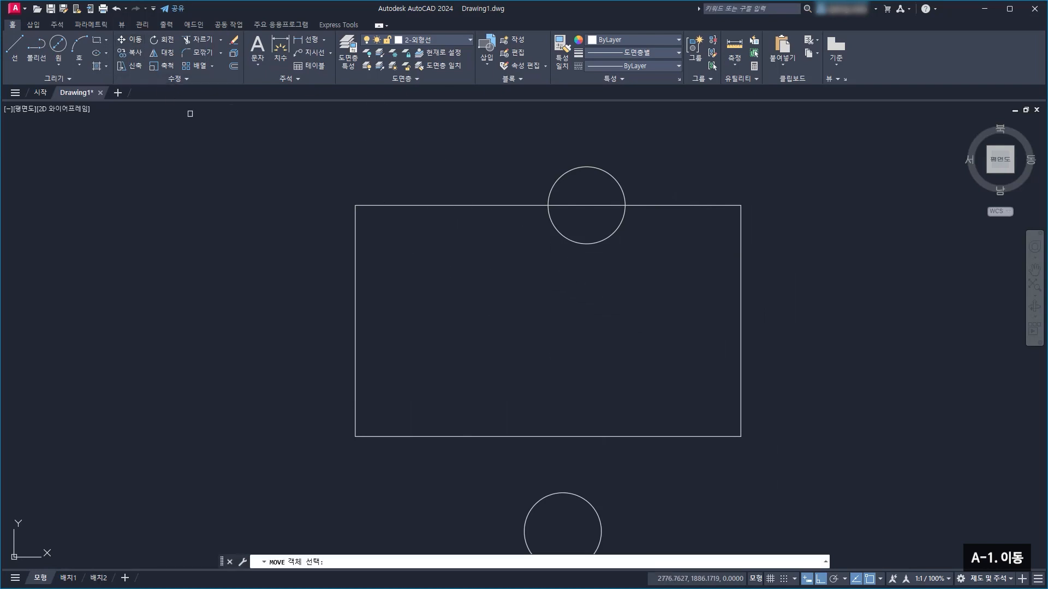
click(611, 235)
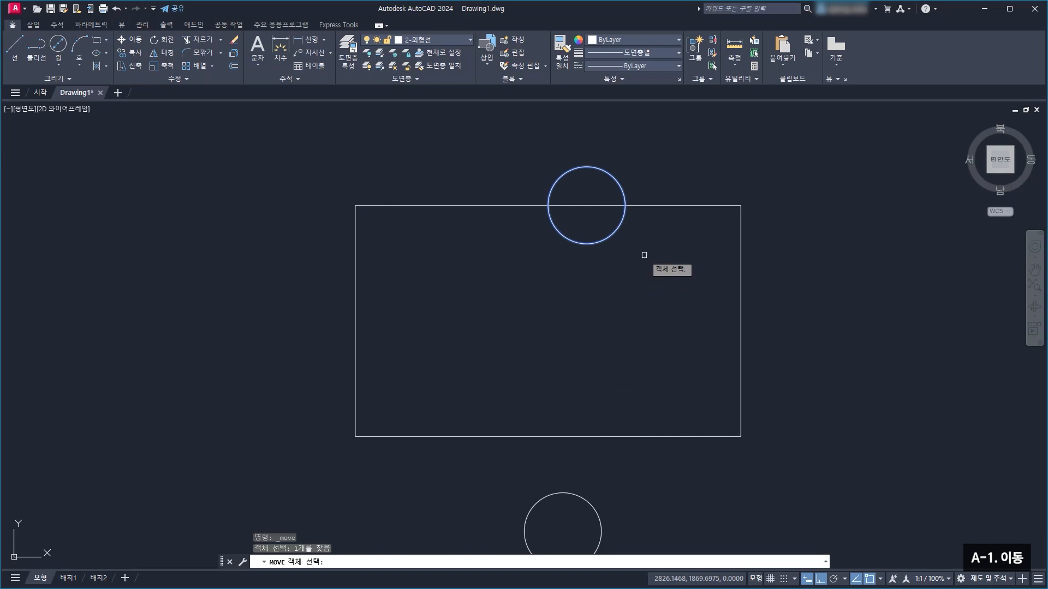
key(Return)
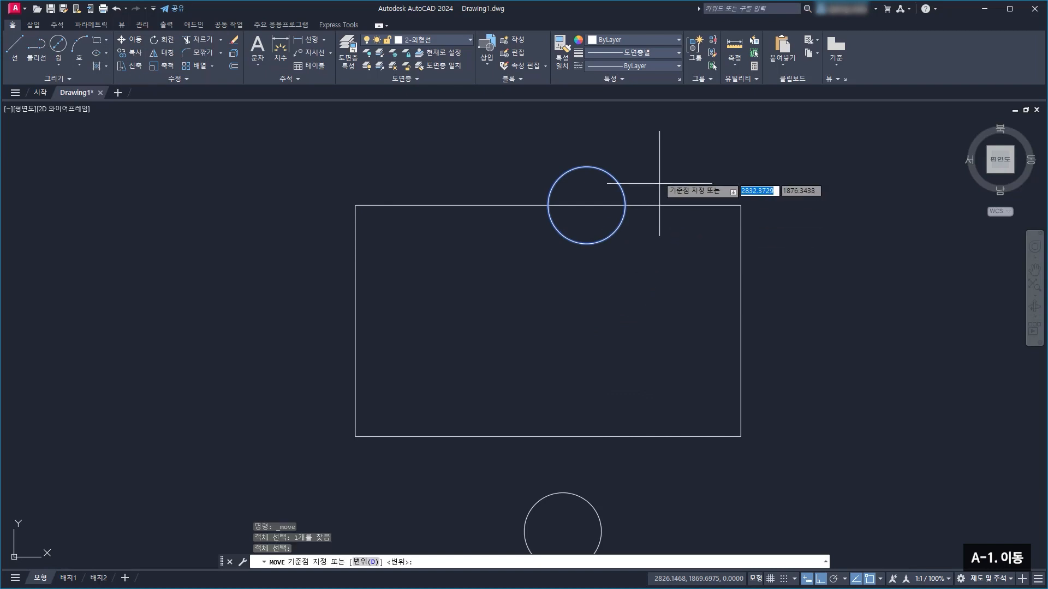
click(648, 134)
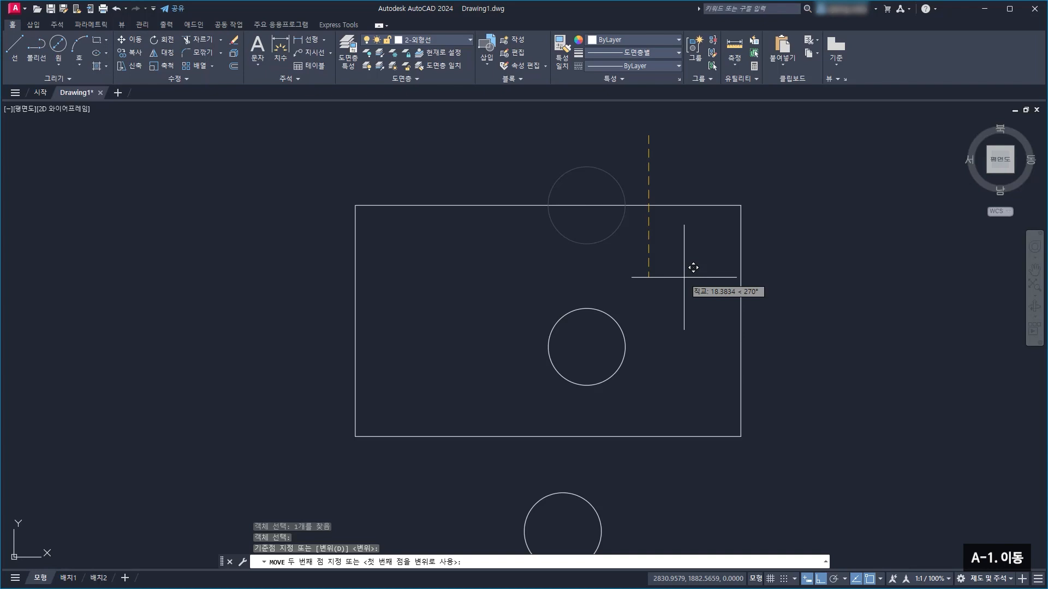
text(30)
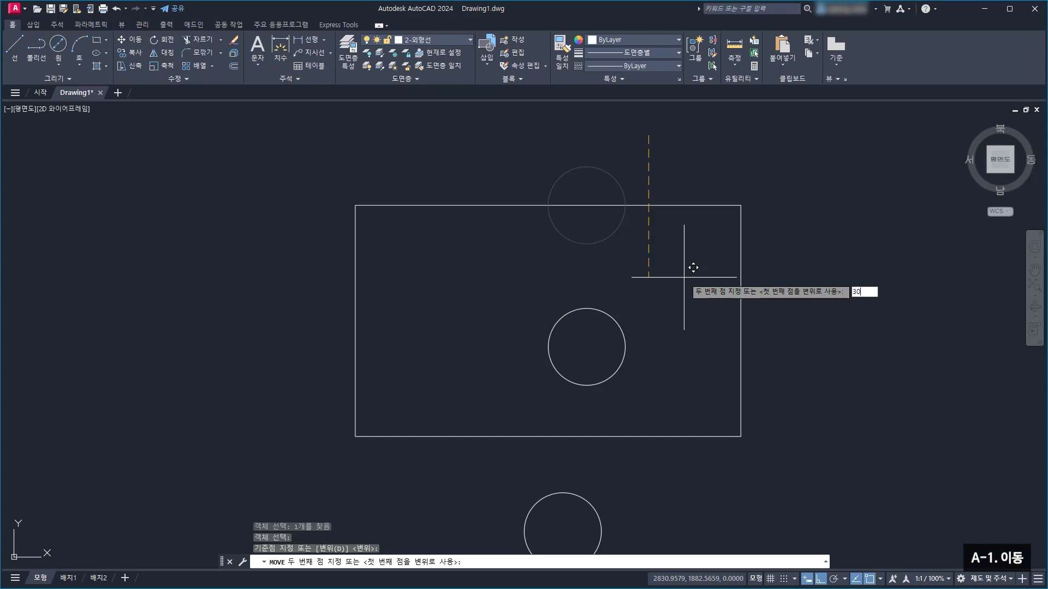
key(Return)
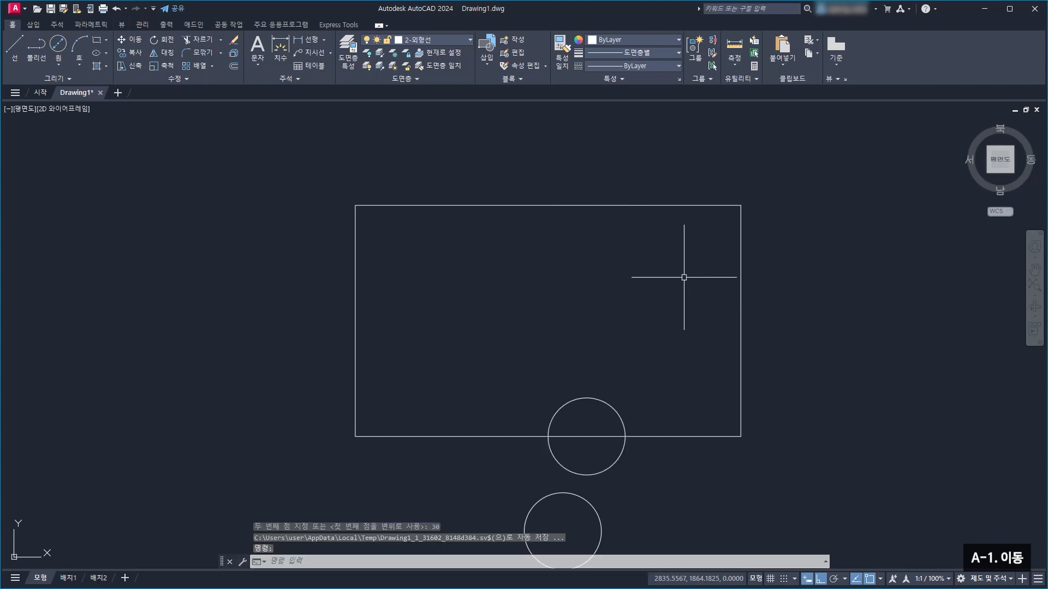
Move the circle on the rectangle's lower edge by its left quadrant onto the rectangle's upper-right corner, with Ortho mode off
middle_drag(654, 440, 678, 376)
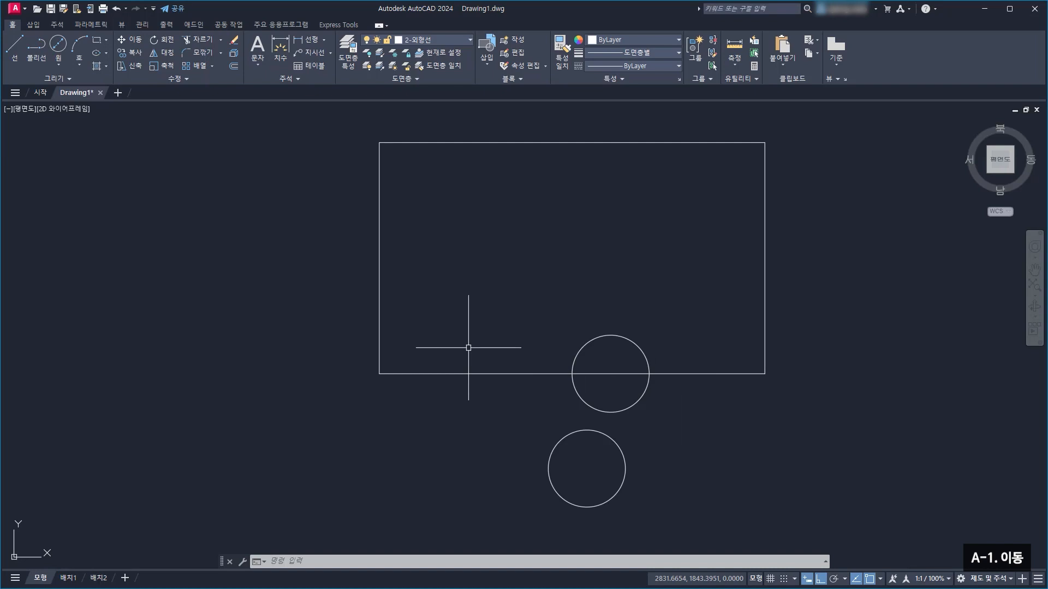
click(637, 347)
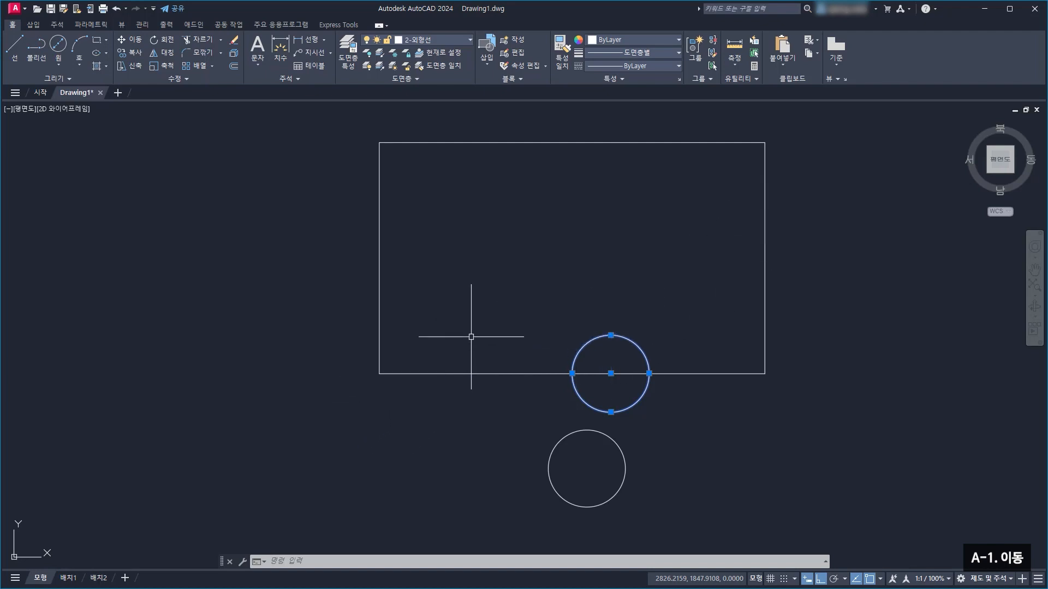
key(Escape)
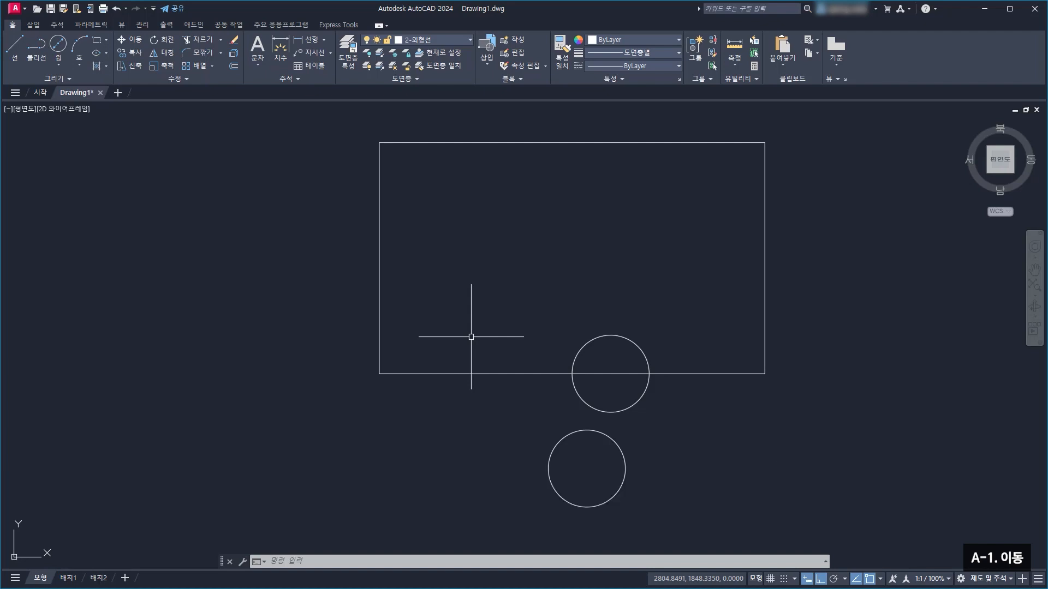
click(130, 39)
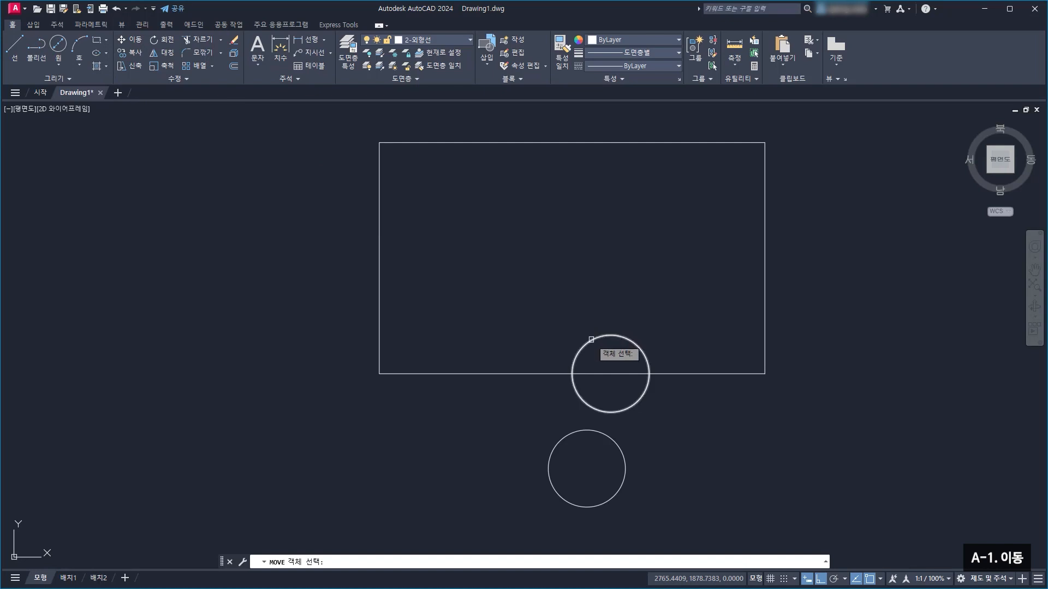
click(591, 341)
key(Return)
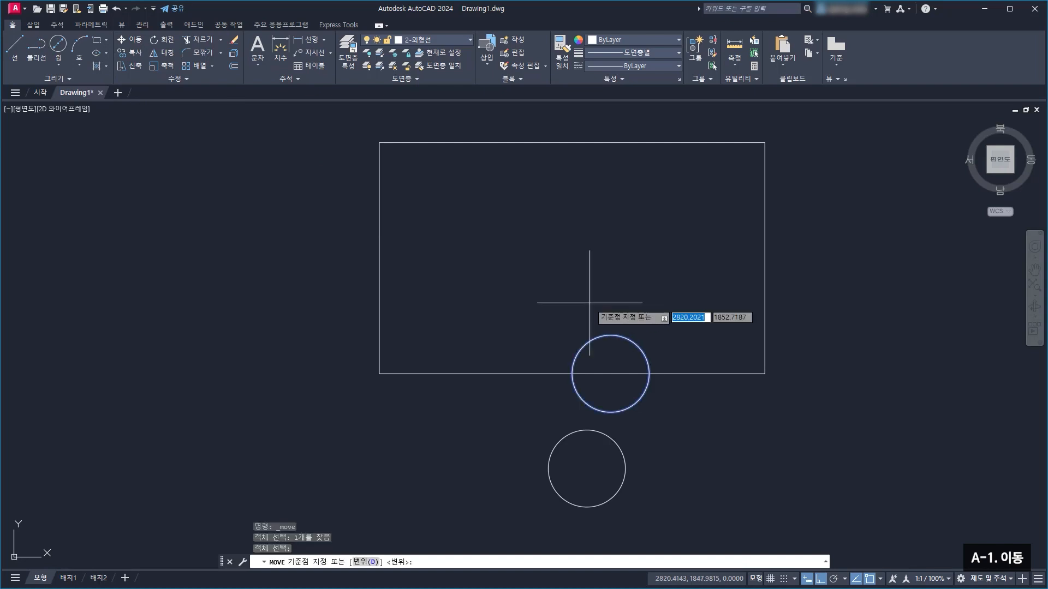
click(572, 373)
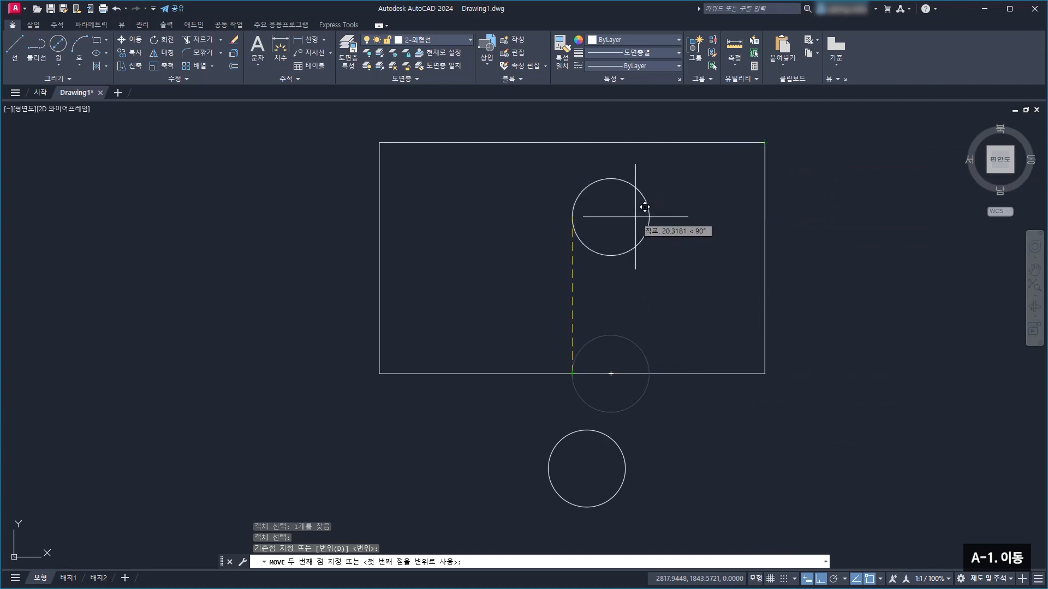
click(820, 579)
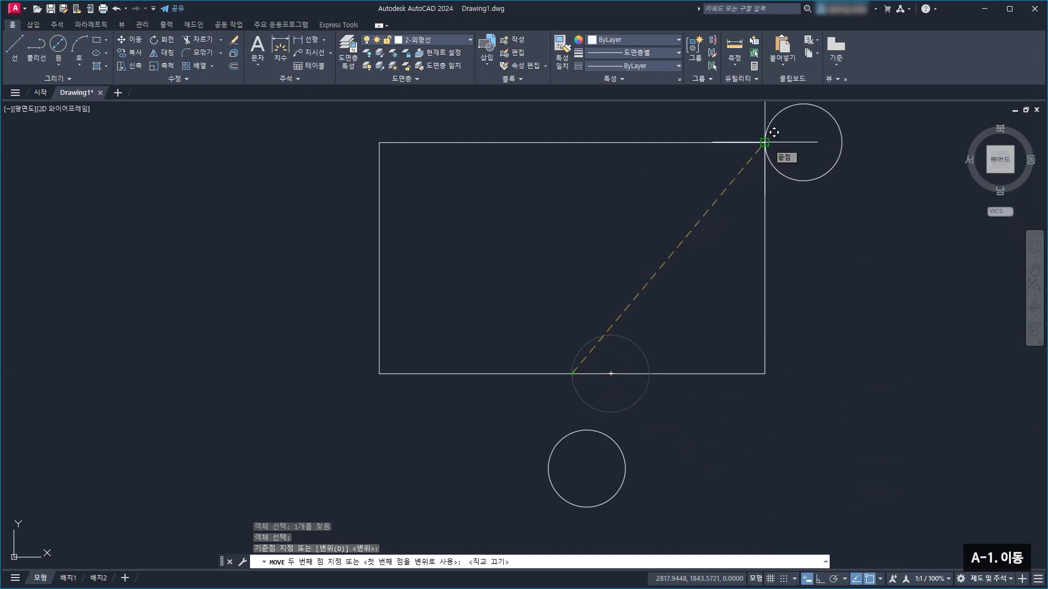
click(765, 142)
Move the circle at the rectangle's upper-right corner by its top quadrant onto the rectangle's lower-left corner
middle_drag(674, 228, 674, 256)
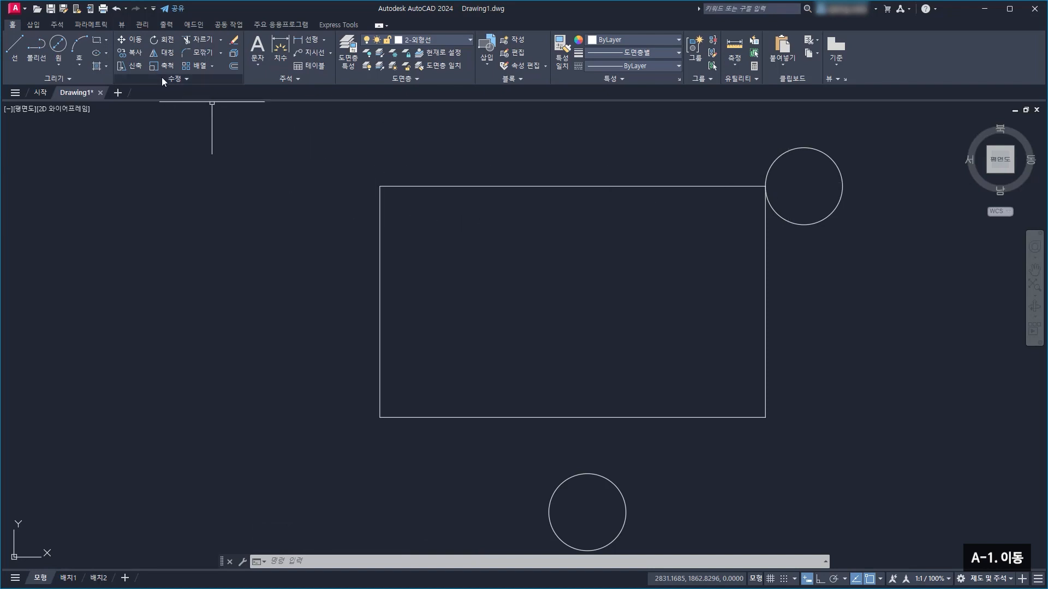
click(122, 37)
click(796, 221)
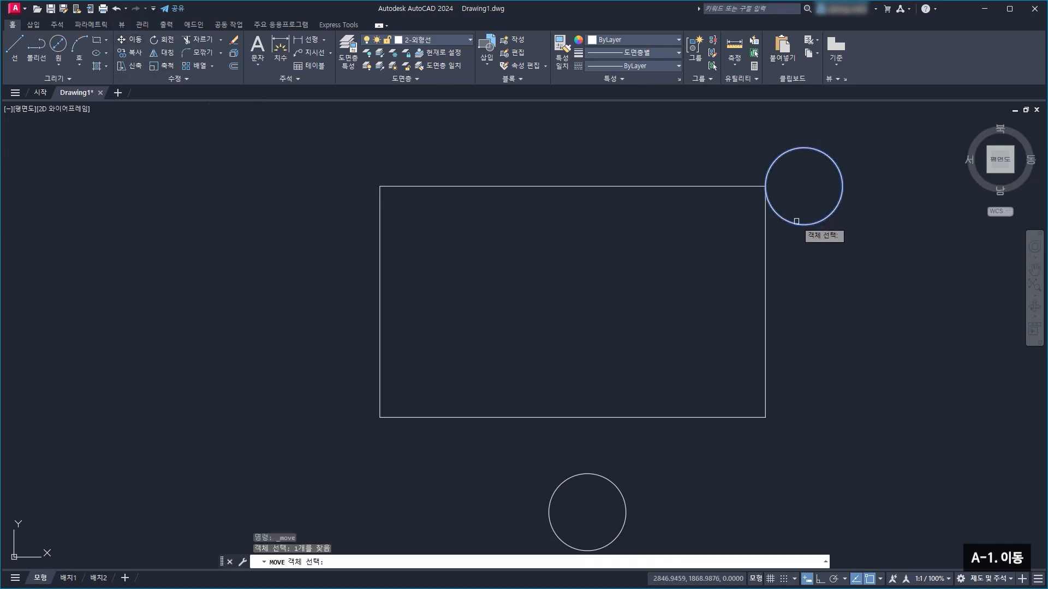
key(Return)
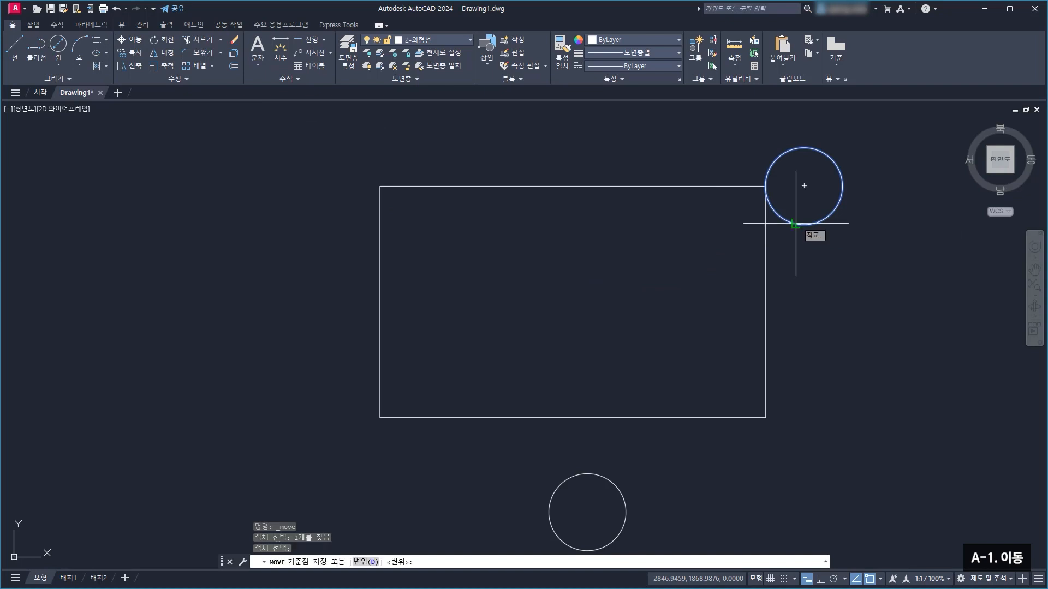
click(804, 147)
middle_drag(630, 382, 684, 326)
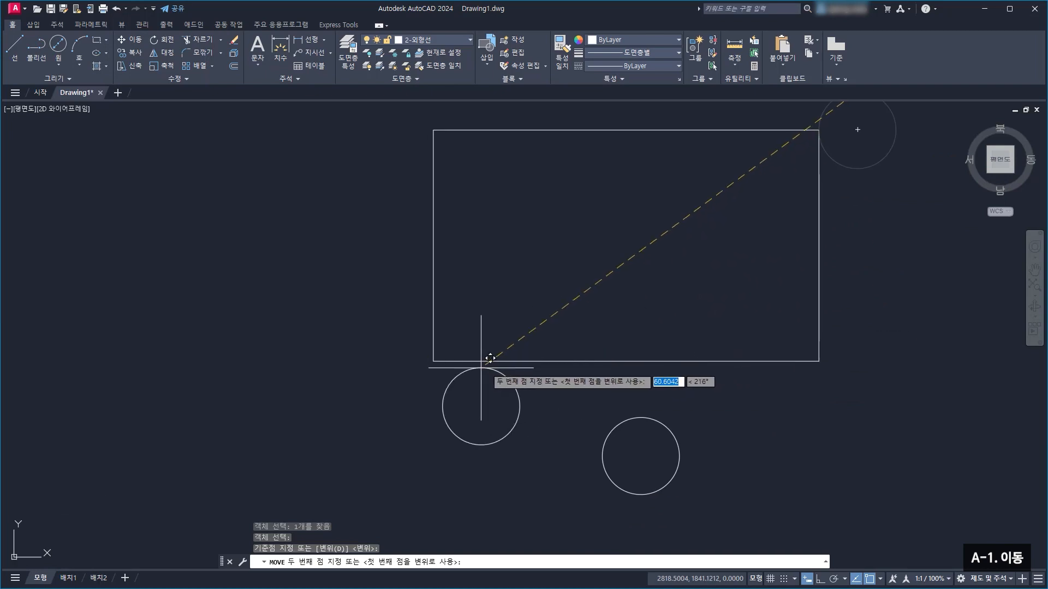
click(442, 350)
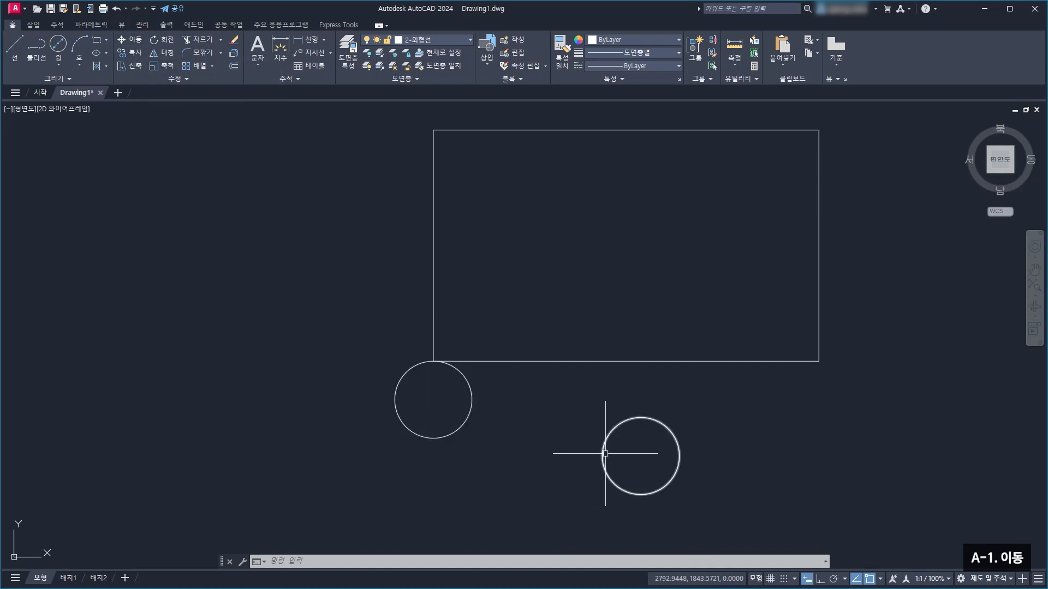
Move the circle below the rectangle's lower-left corner by its right quadrant onto the left quadrant of the other circle
click(129, 40)
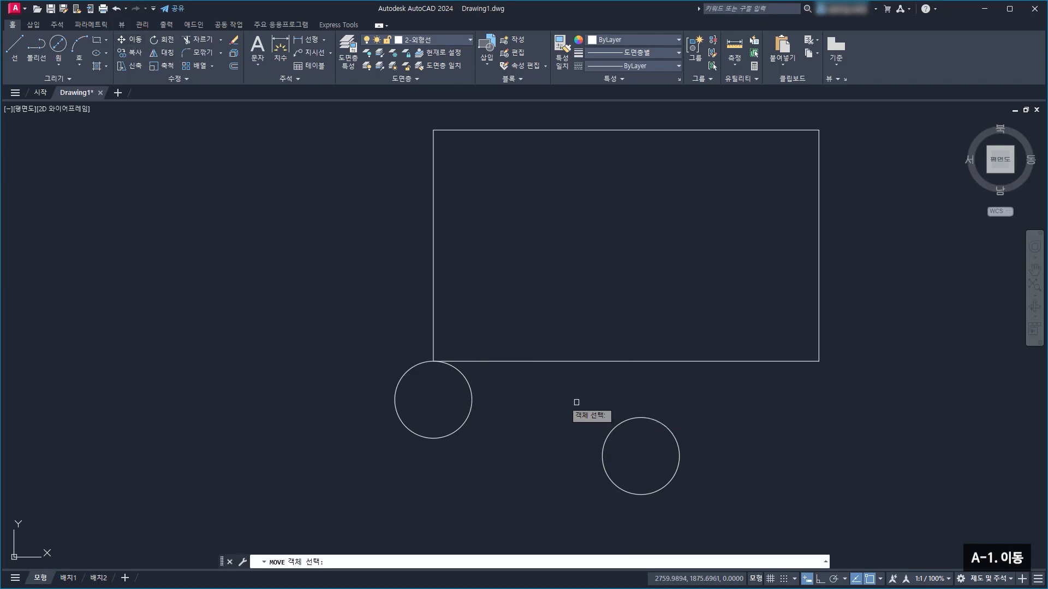
click(471, 401)
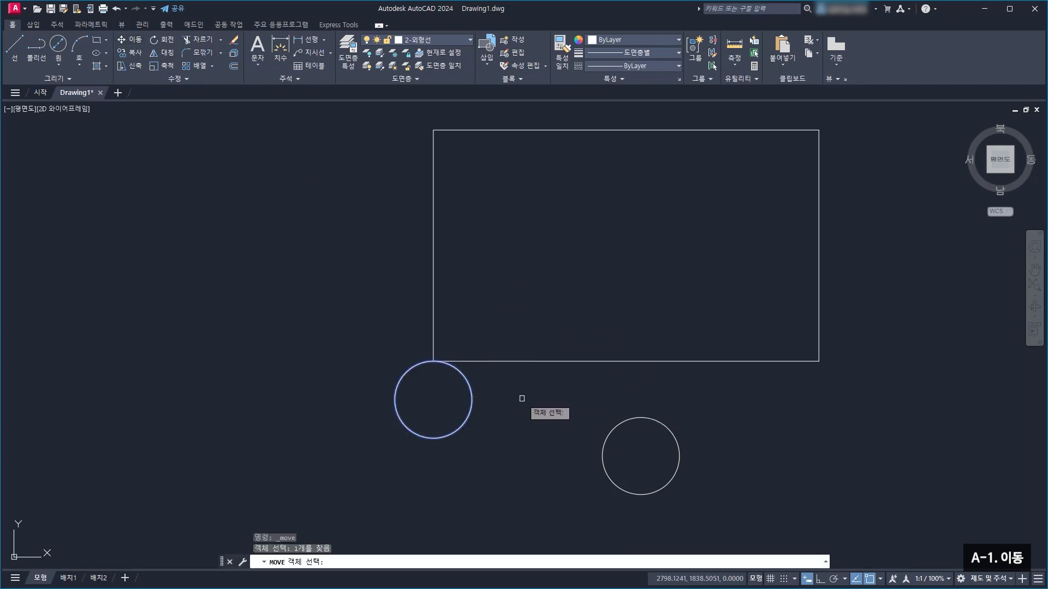
key(Return)
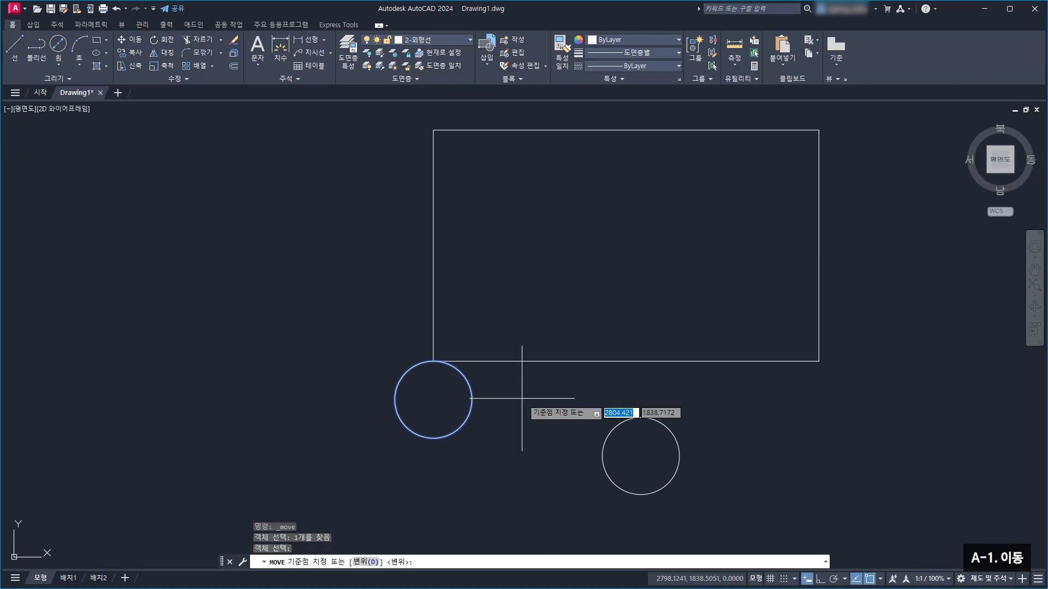
click(471, 399)
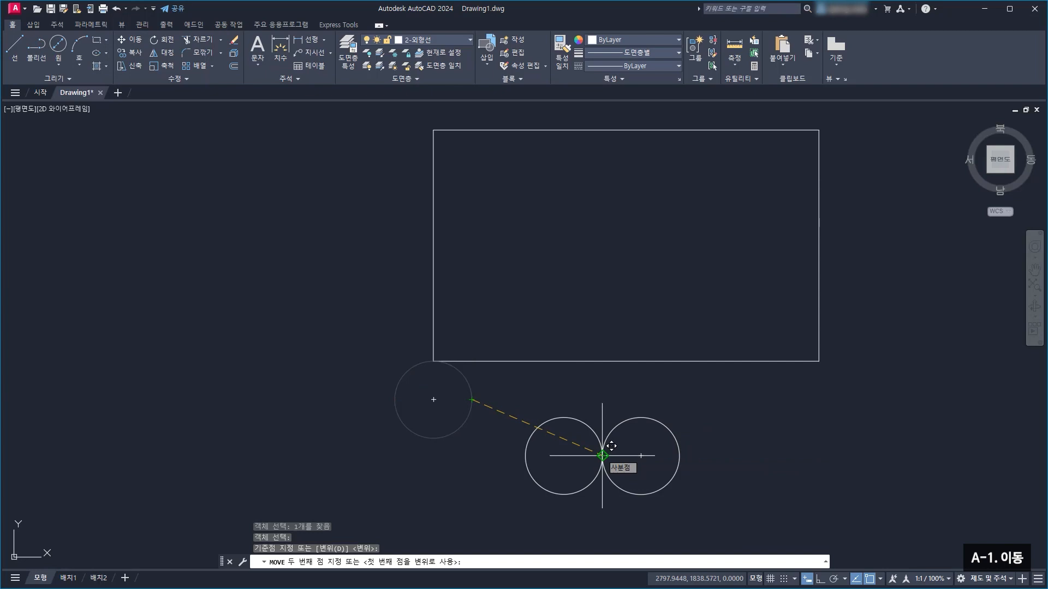
click(602, 456)
Move both touching circles together from below the rectangle to about its middle, using a free base point inside the left circle
middle_drag(745, 483, 691, 461)
middle_drag(610, 383, 601, 426)
scroll(565, 374, down, 2)
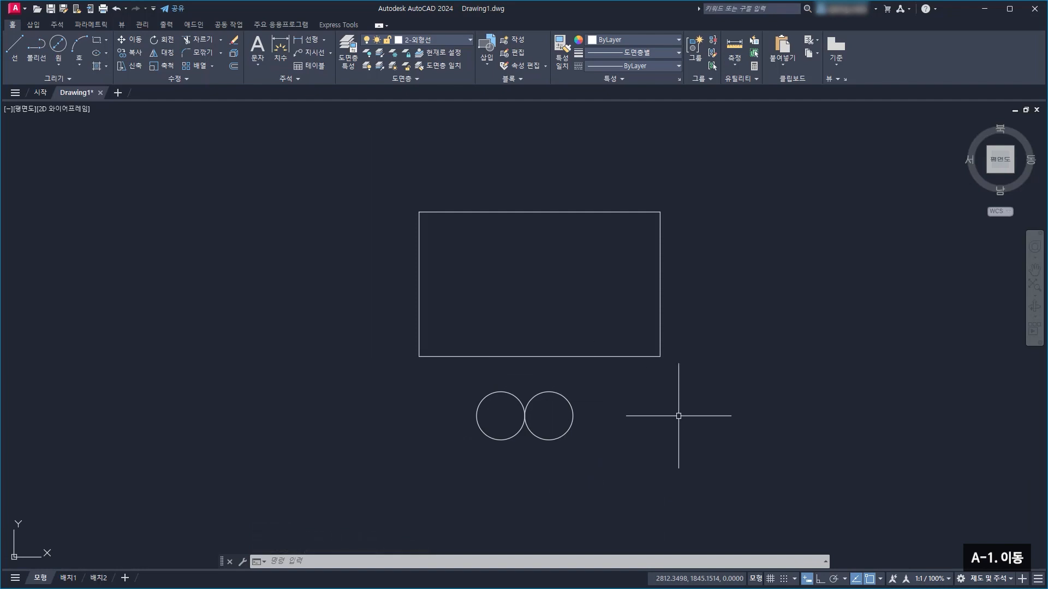
middle_drag(679, 415, 650, 359)
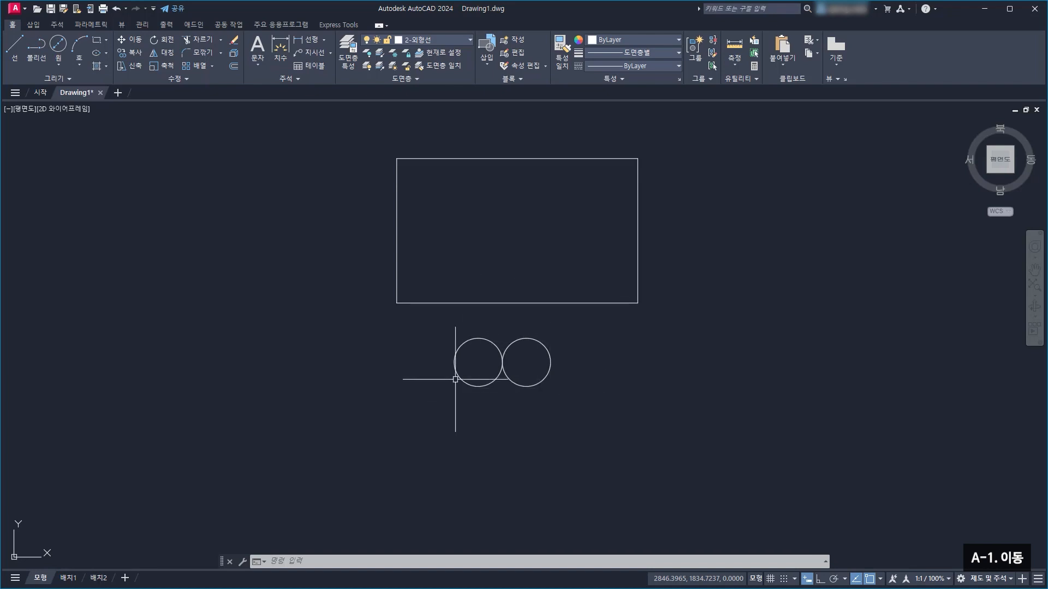
click(131, 39)
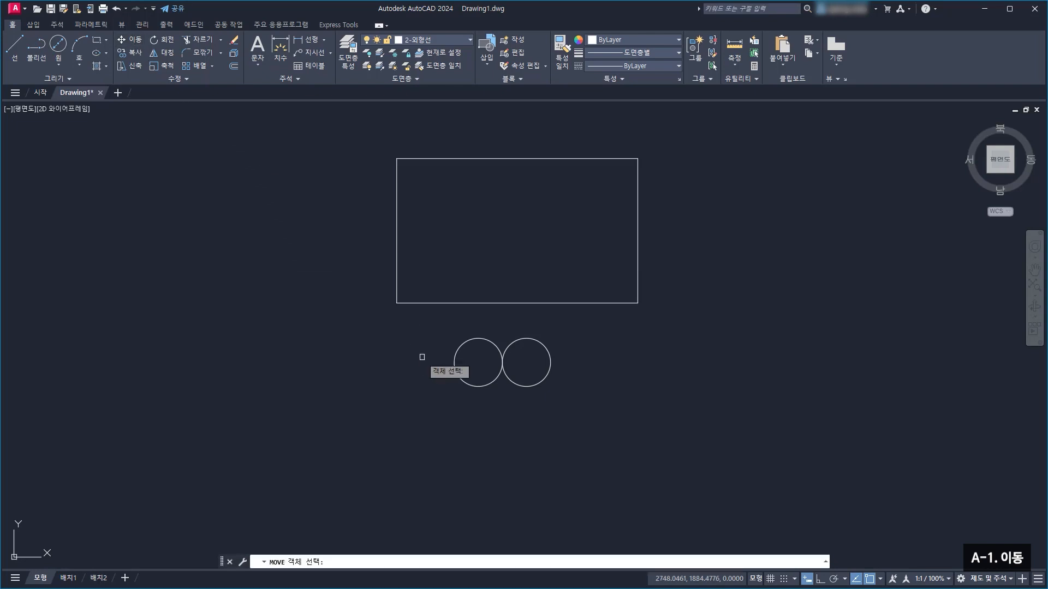
click(464, 340)
click(524, 339)
click(600, 396)
click(450, 334)
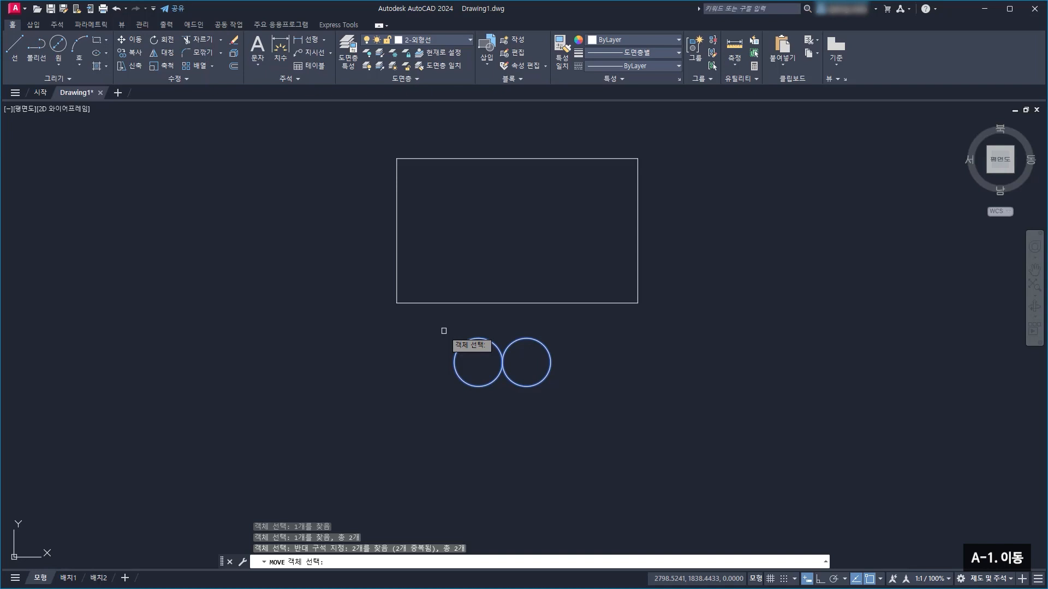
middle_drag(444, 330, 451, 354)
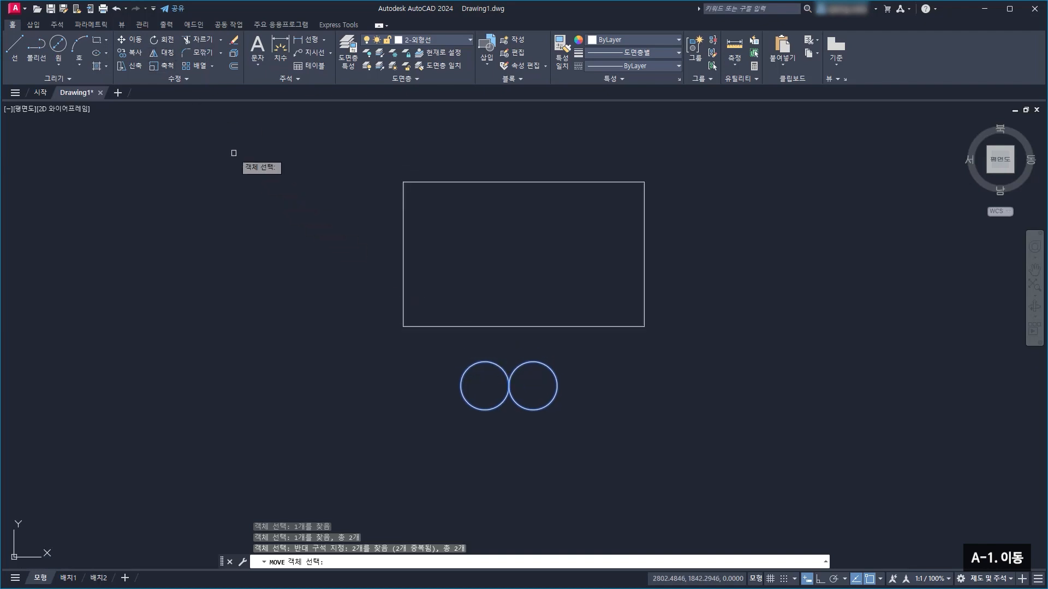
key(Return)
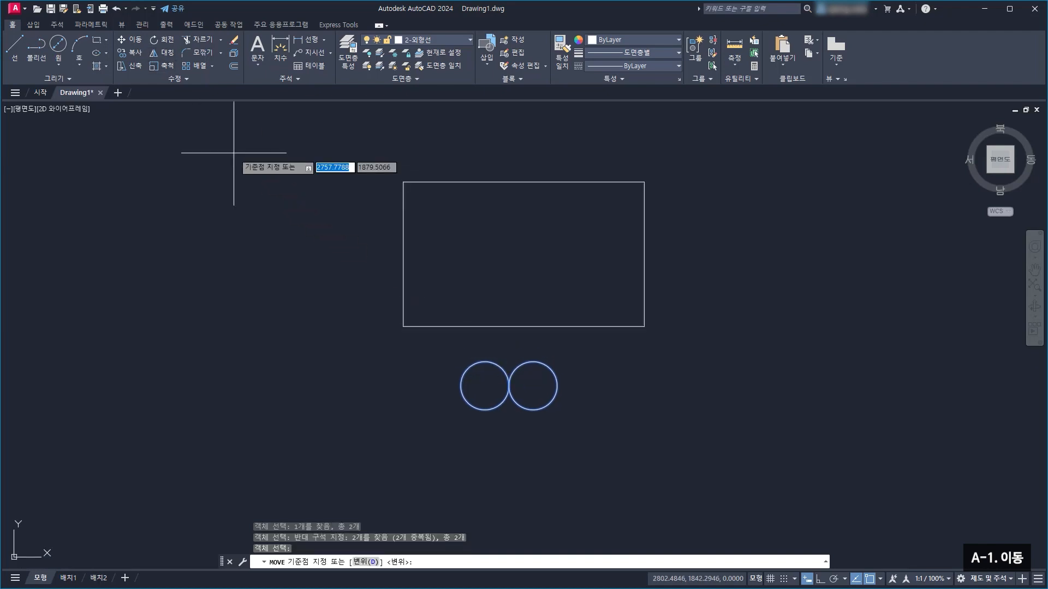
click(494, 393)
click(510, 262)
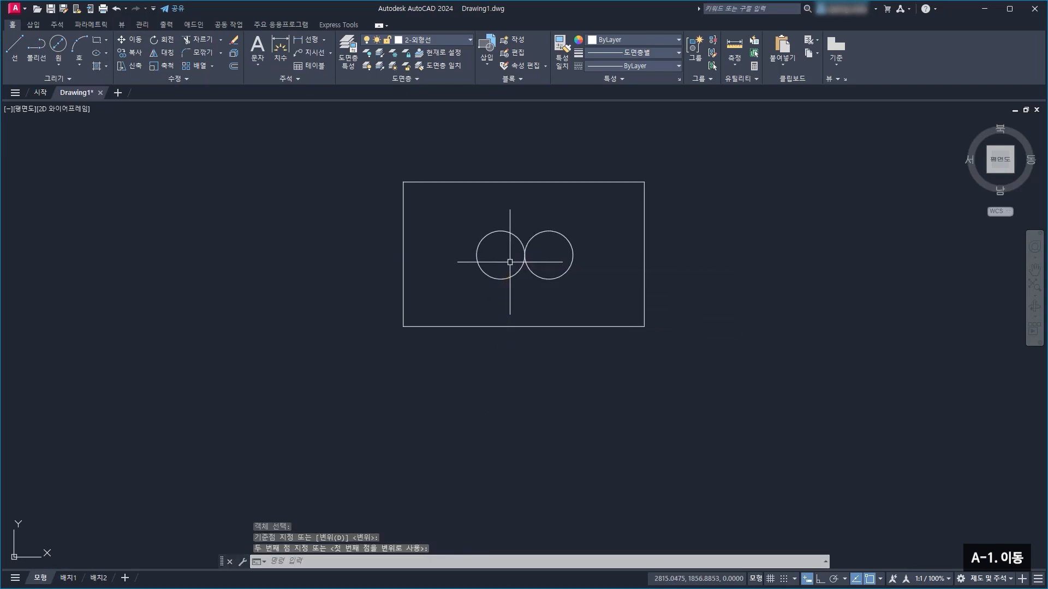
Move the two circles out past the rectangle's right edge, reselecting them with the Previous option (p) and using a free base point
middle_drag(585, 299, 578, 325)
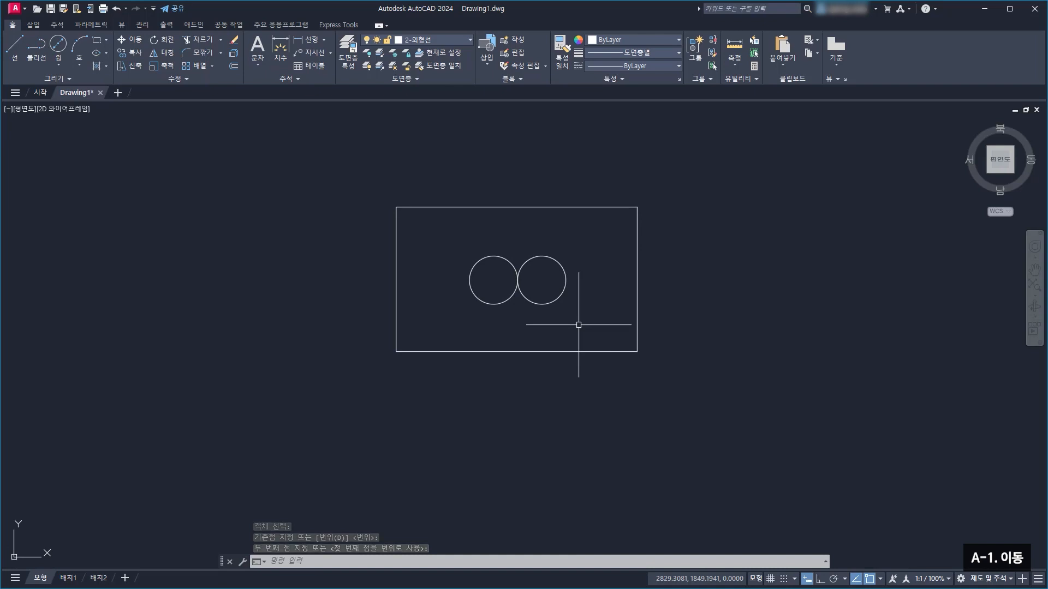
click(849, 325)
click(694, 244)
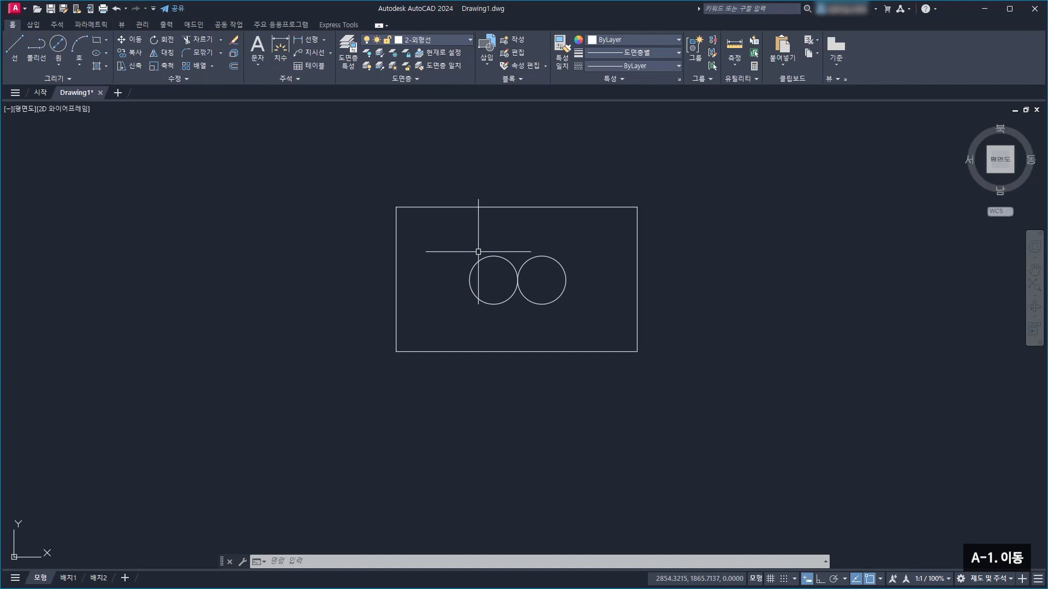
click(131, 40)
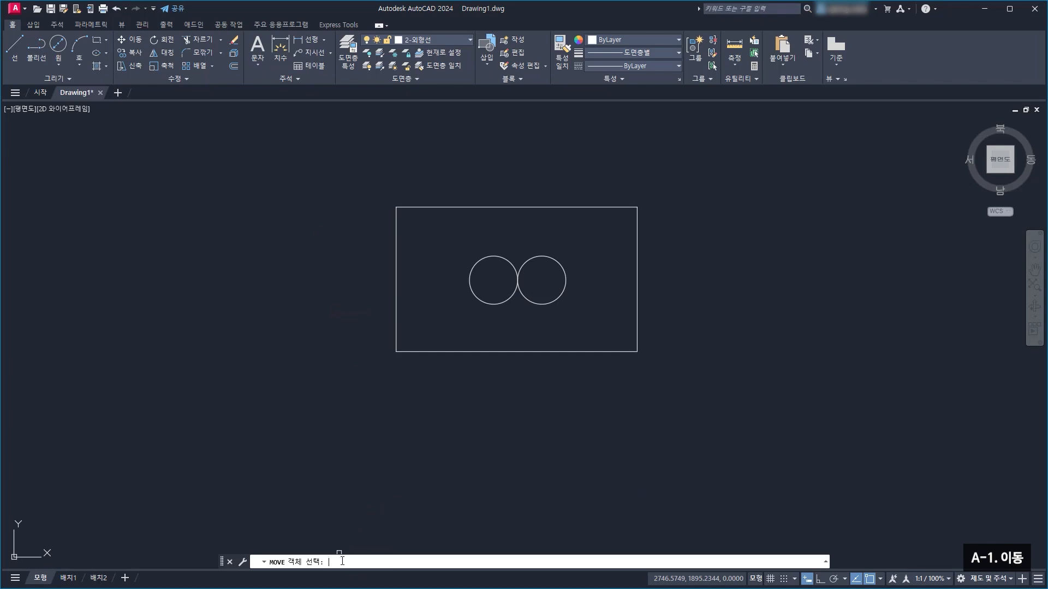
text(p)
key(Return)
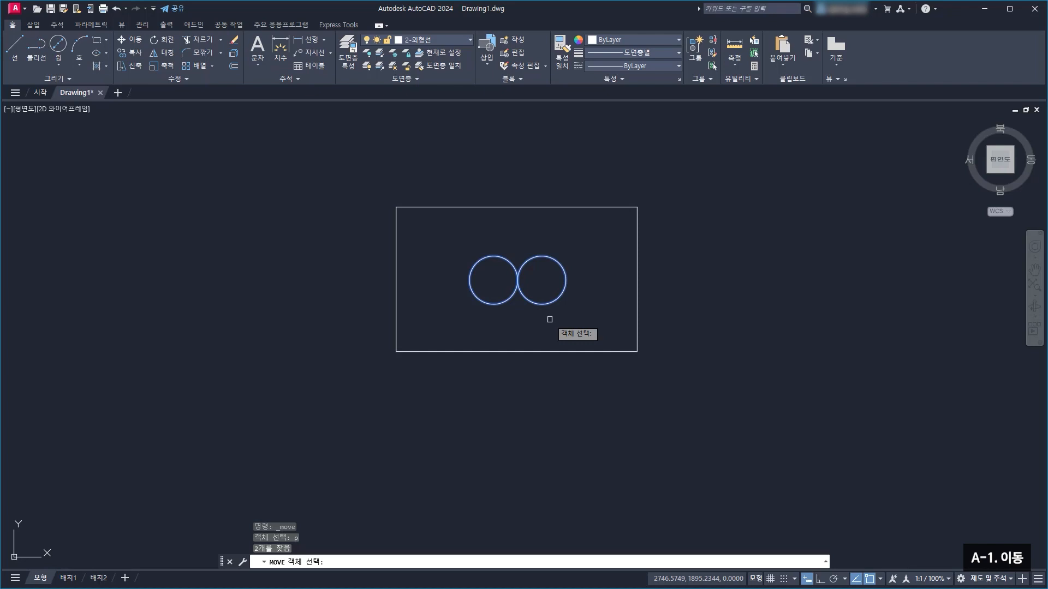
key(Return)
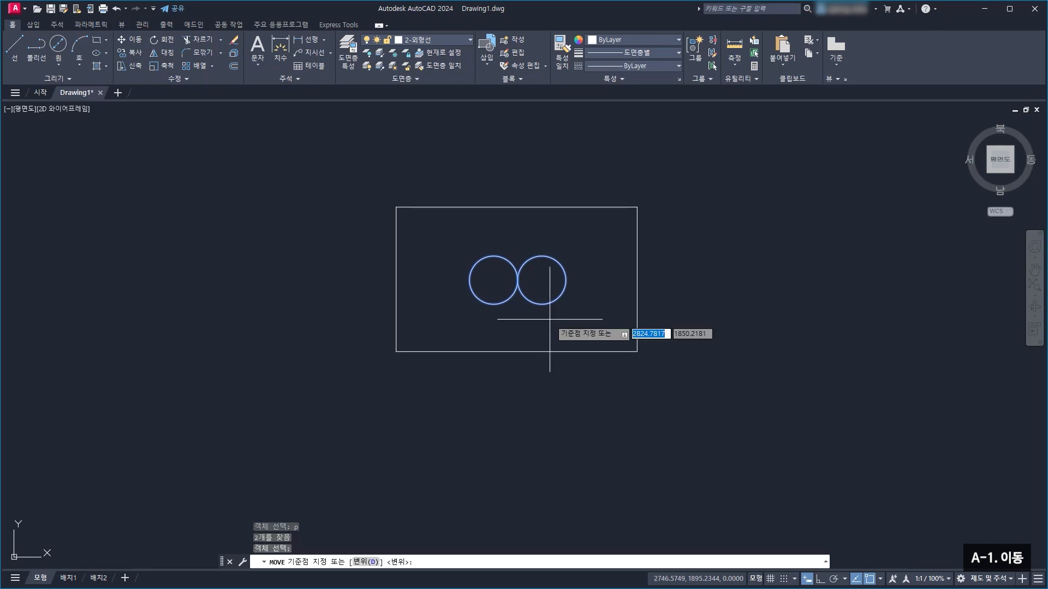
click(459, 315)
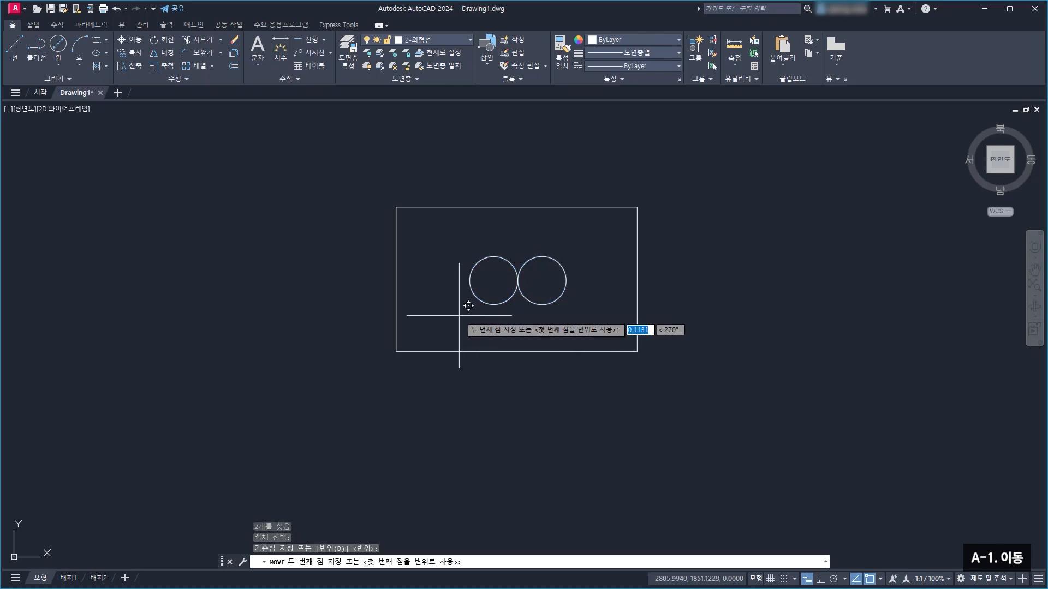
click(688, 308)
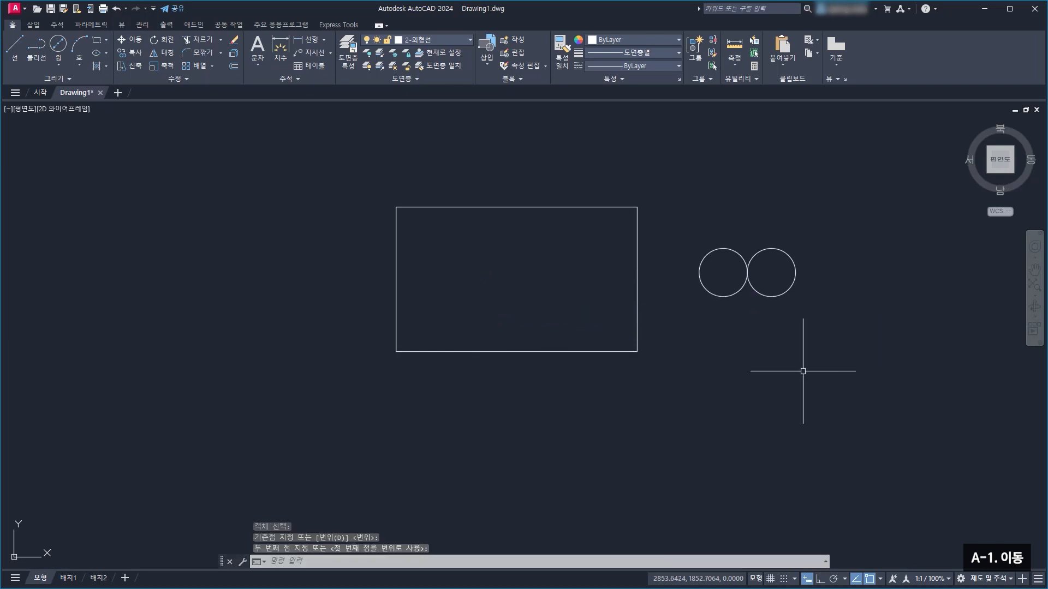
Move the previous selection (p) of two circles by the left circle's bottom quadrant onto the midpoint of the rectangle's upper edge
click(133, 40)
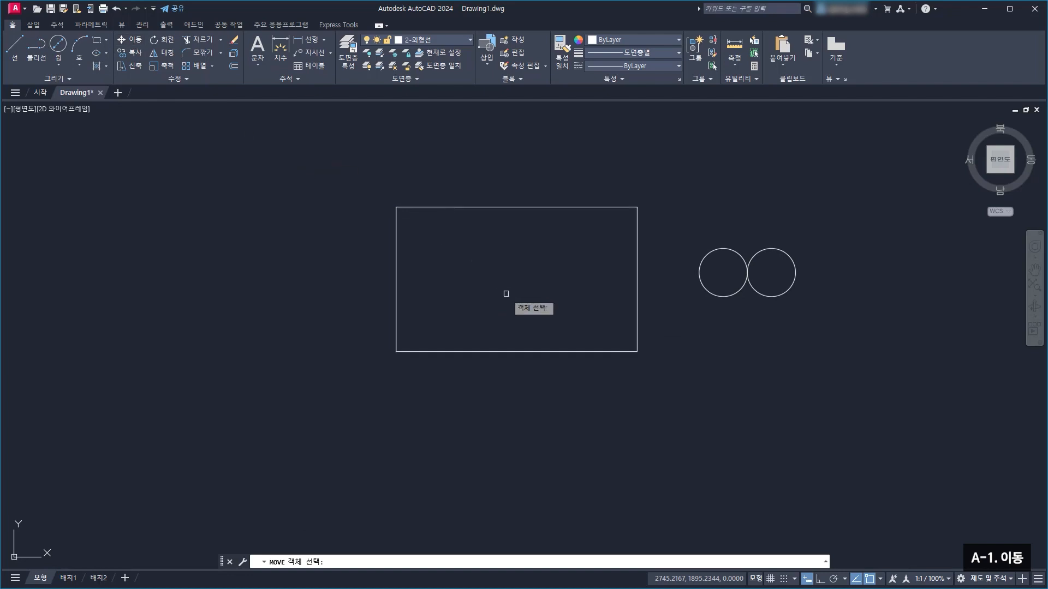
text(p)
key(Return)
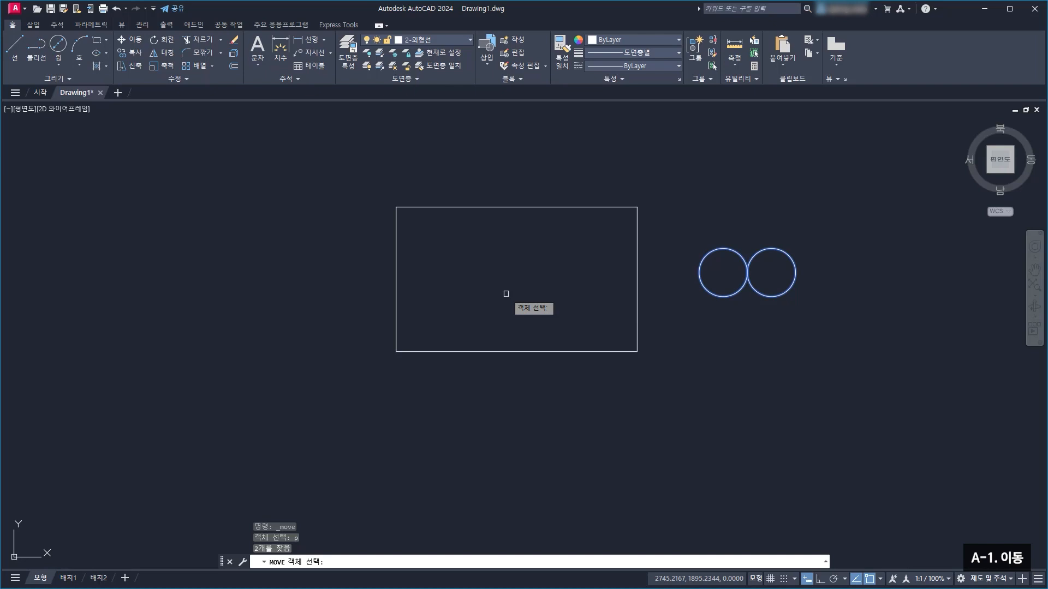
key(Return)
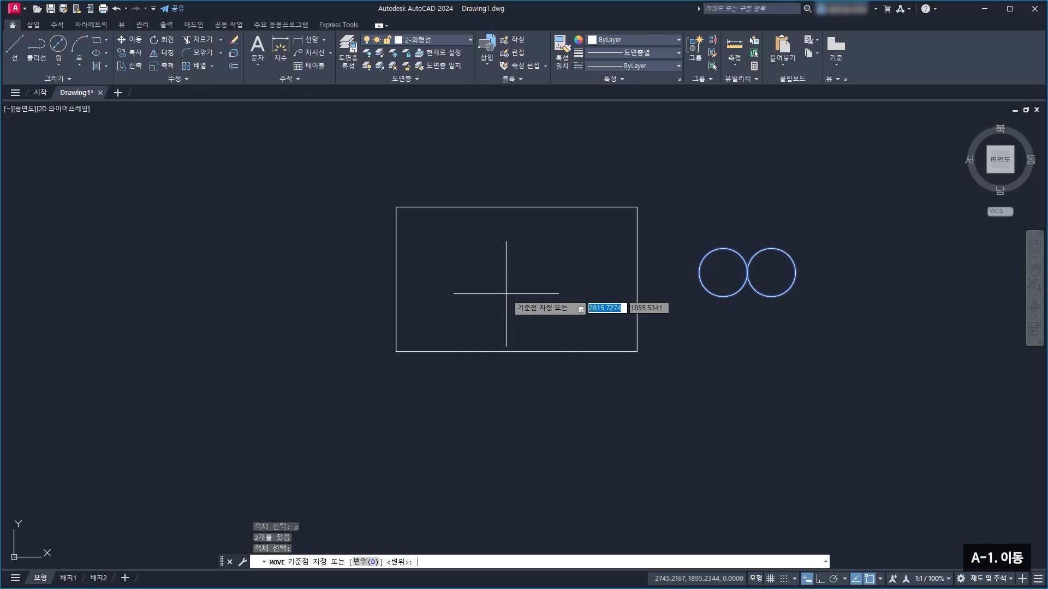
click(723, 296)
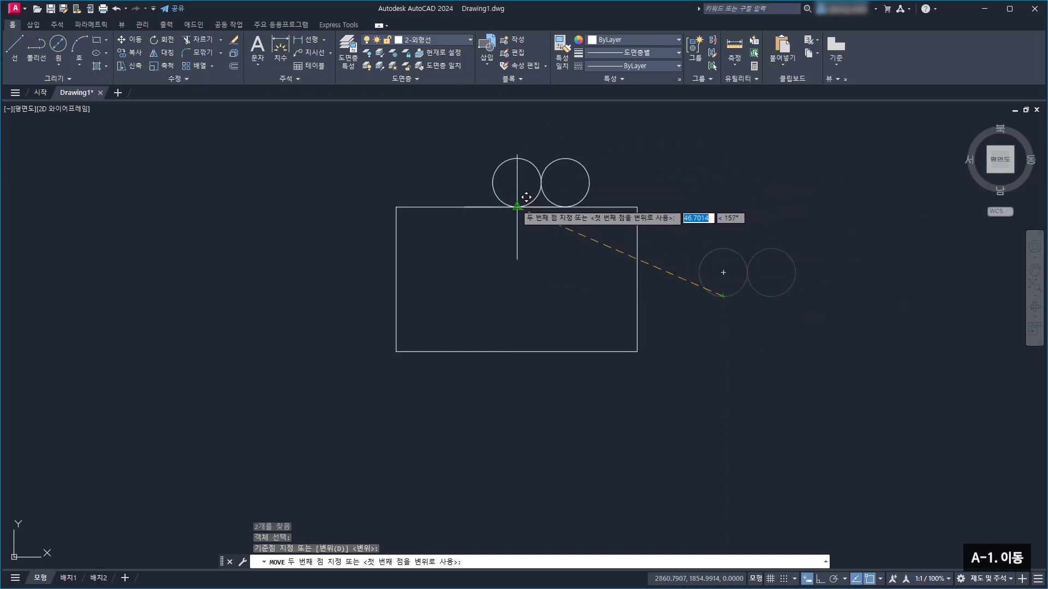
click(517, 206)
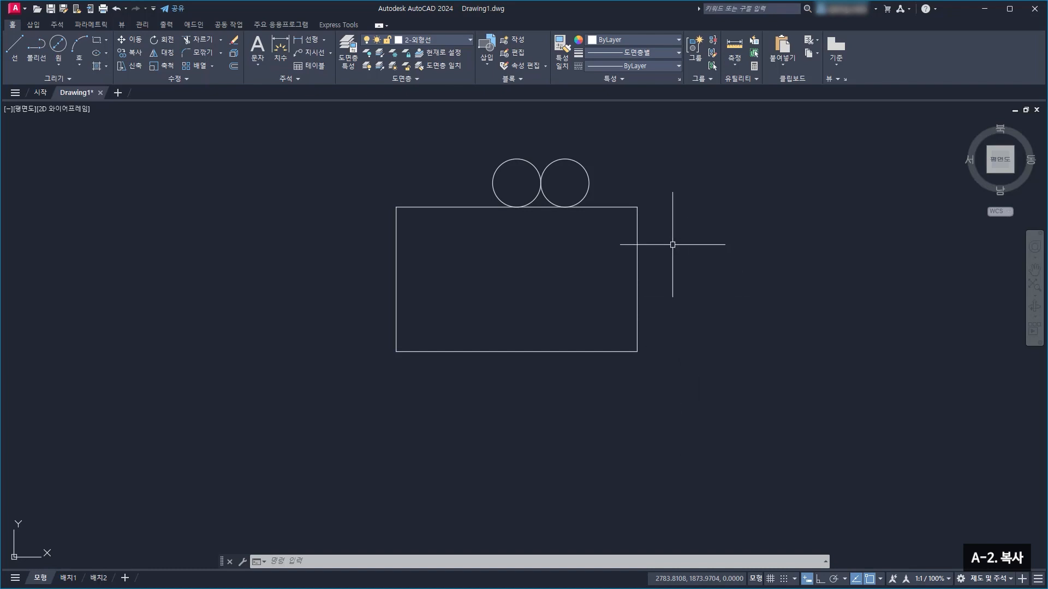
Erase the right circle above the rectangle and move the remaining circle by its centre onto the rectangle's upper-left corner
click(580, 199)
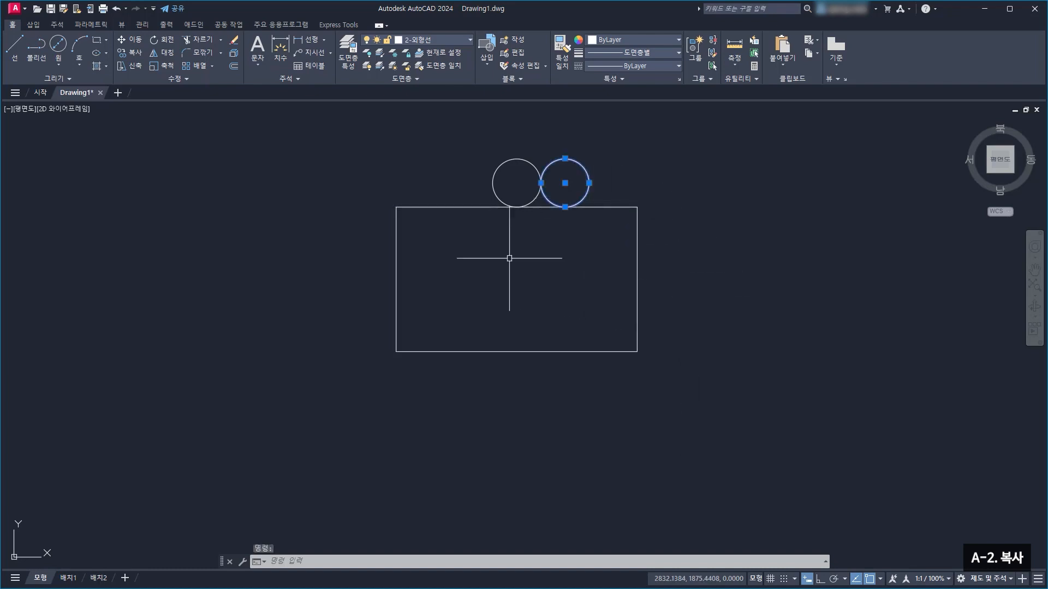
click(234, 40)
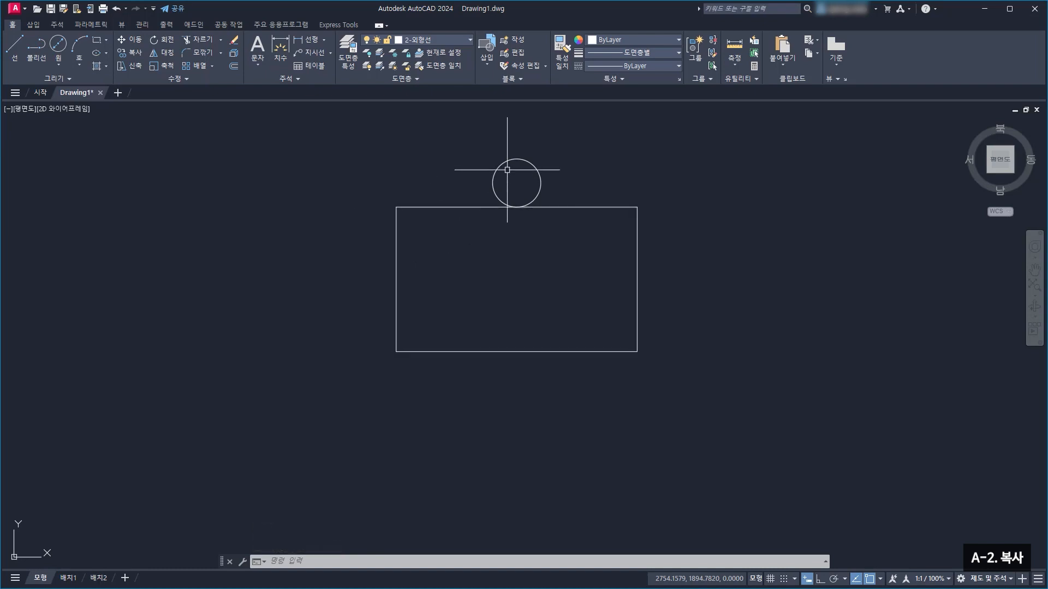
click(131, 40)
click(529, 160)
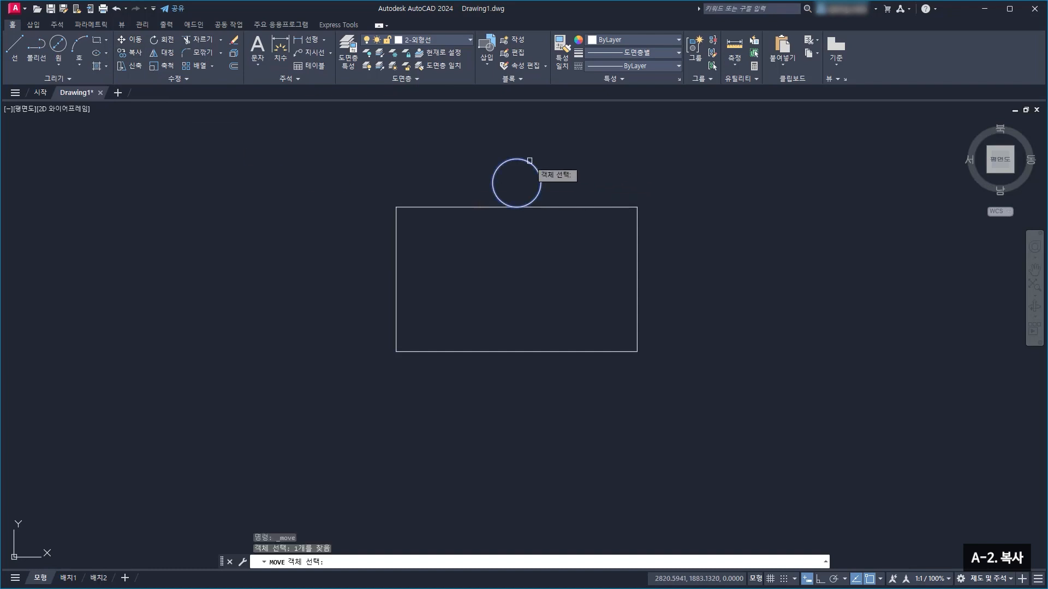
key(Return)
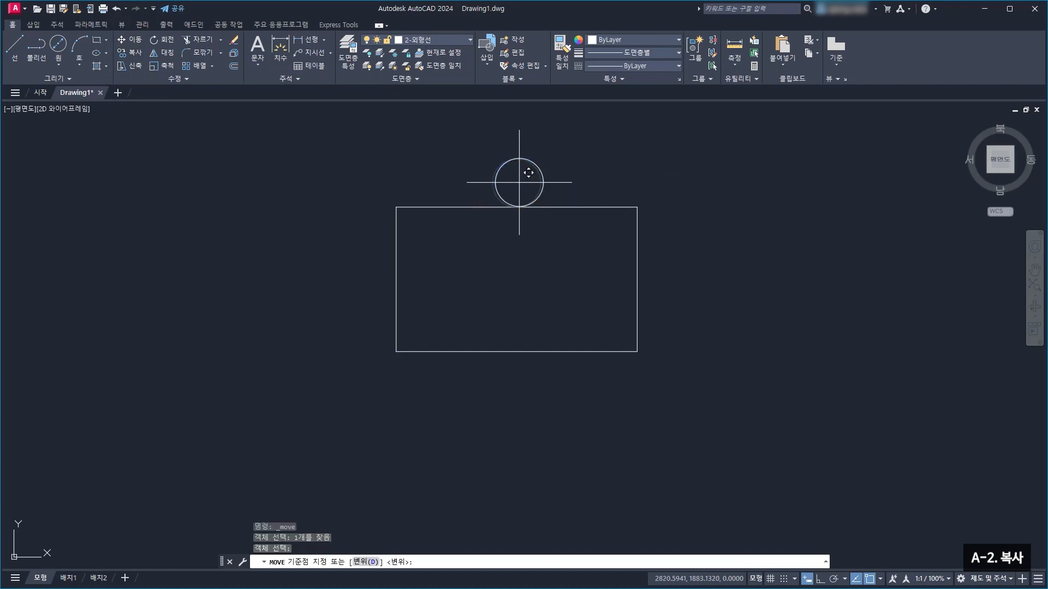
click(516, 183)
click(396, 207)
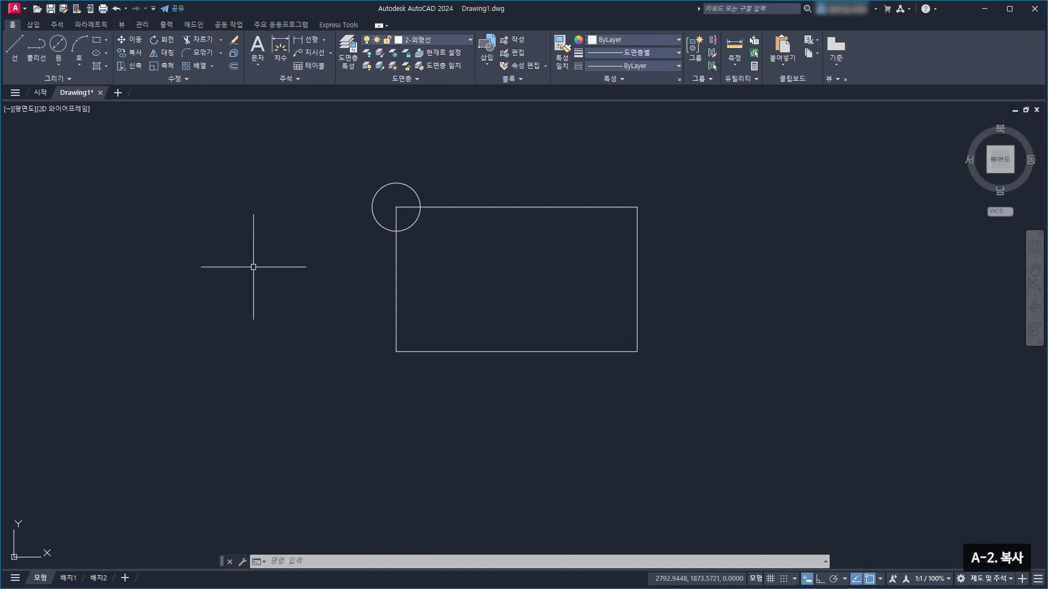
Copy the circle on the rectangle's upper-left corner by its centre onto the other three corners
click(133, 60)
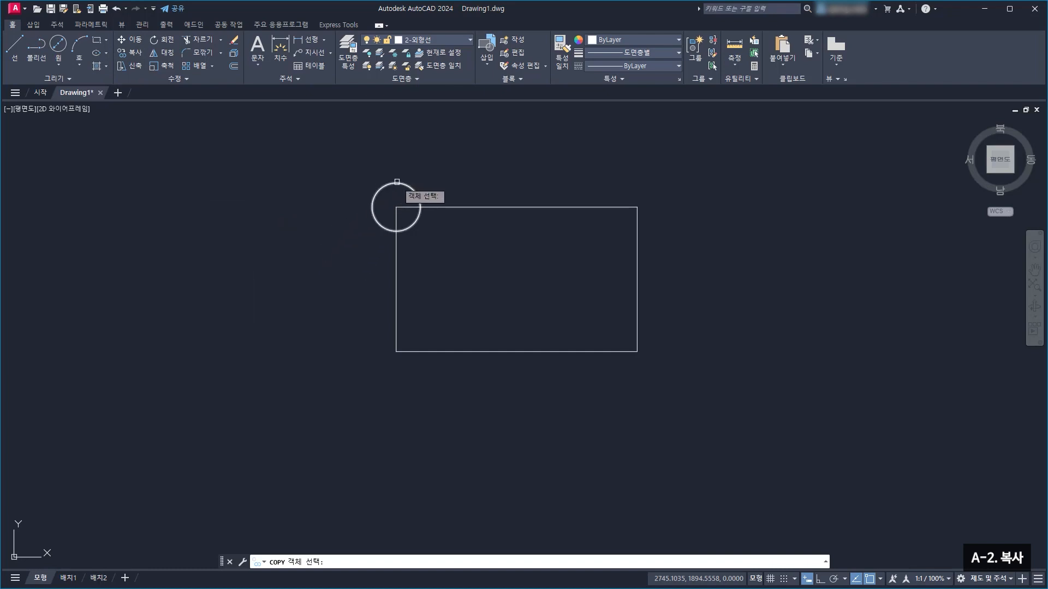
click(387, 184)
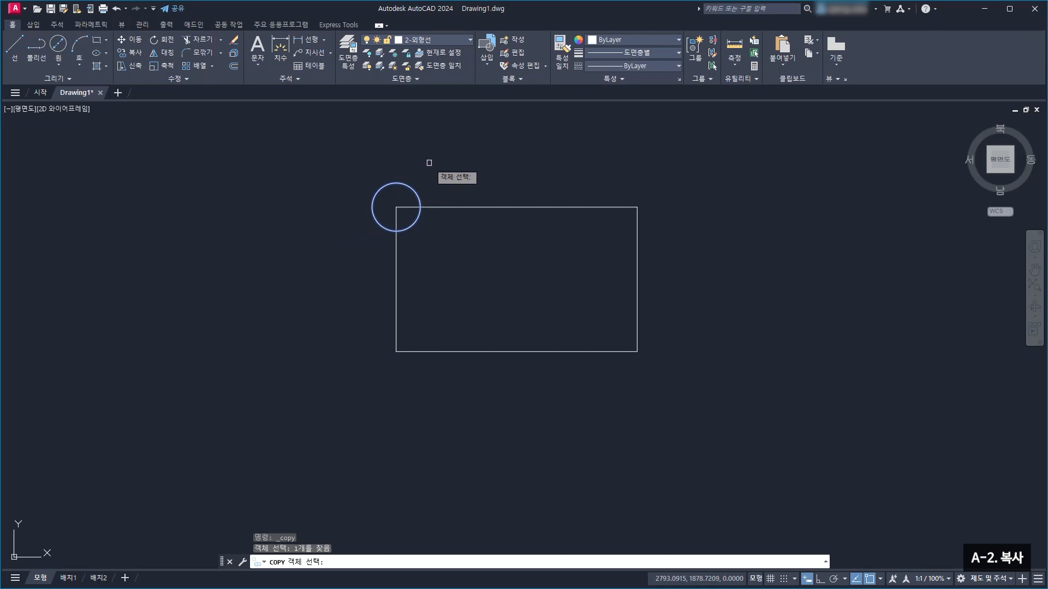
key(Return)
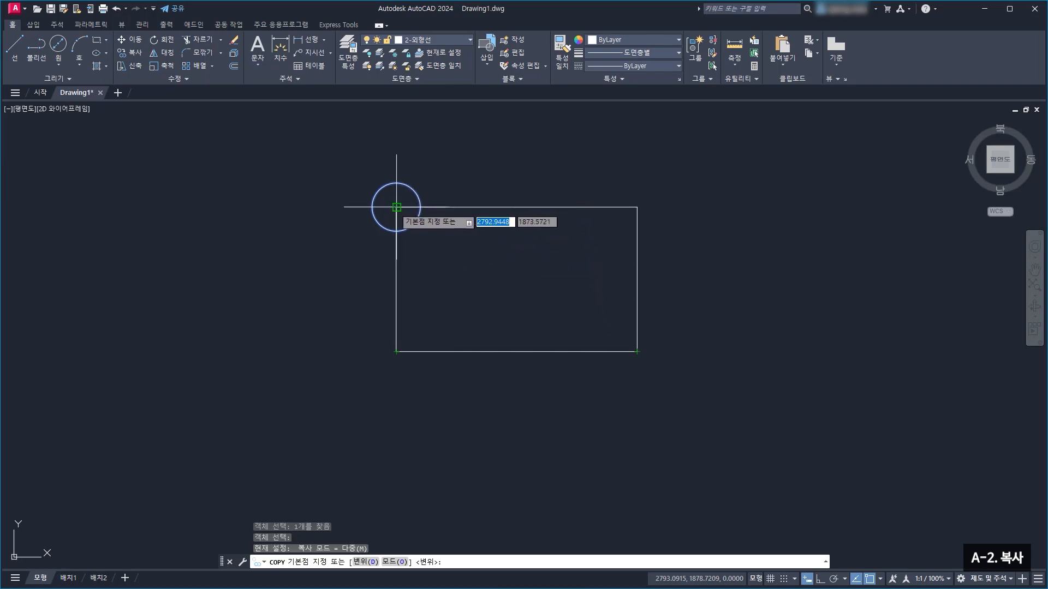
scroll(397, 207, up, 2)
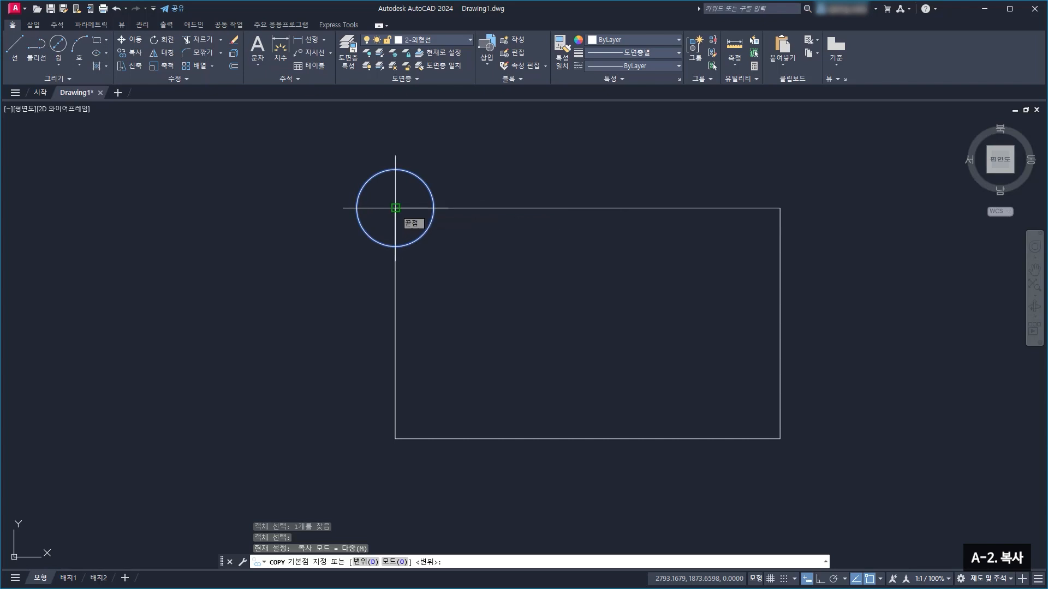
click(395, 208)
middle_drag(695, 313, 575, 292)
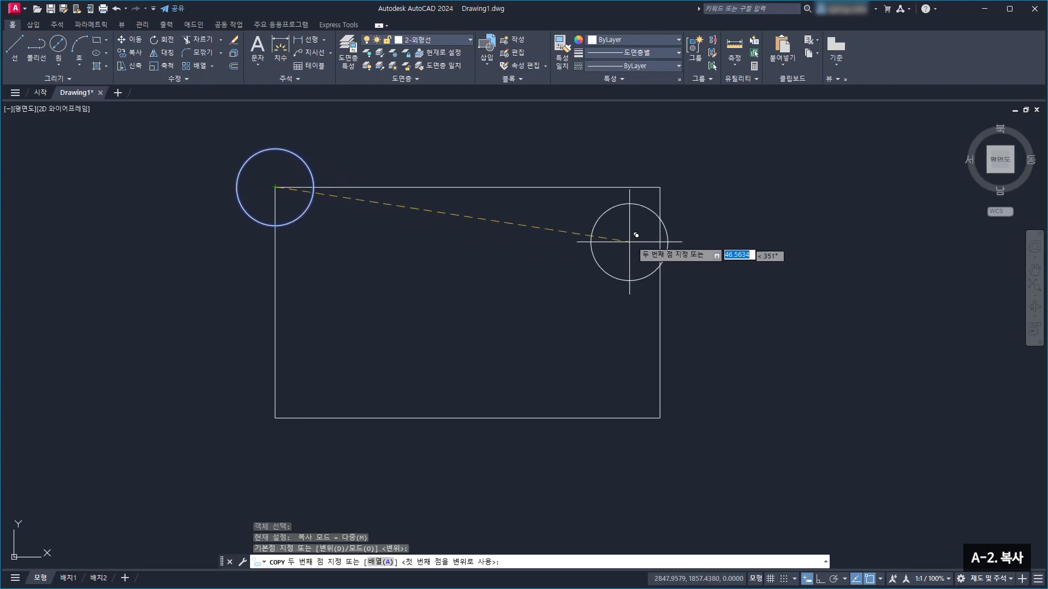
click(660, 187)
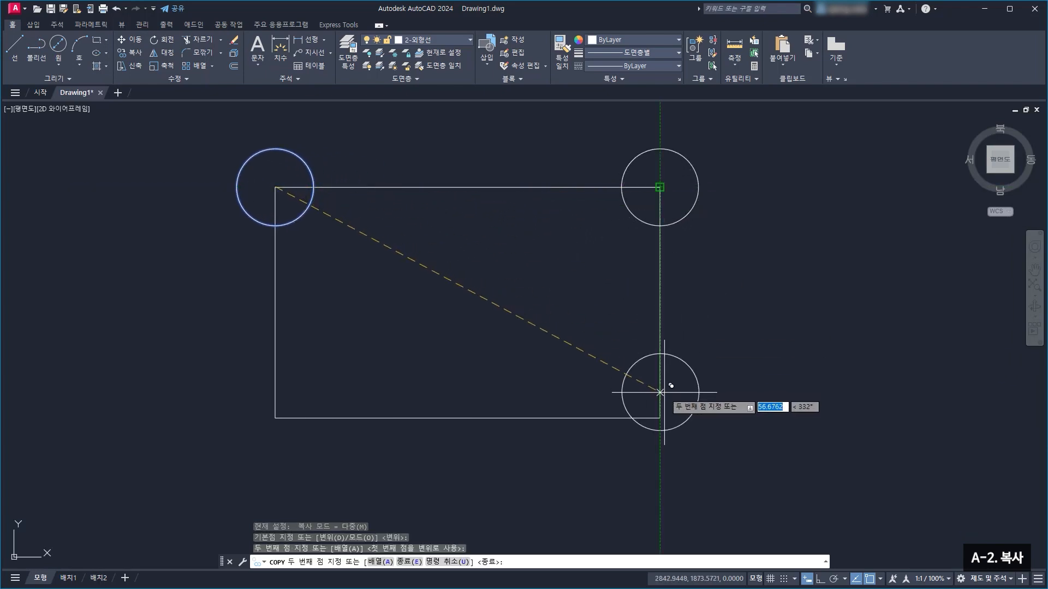
click(667, 411)
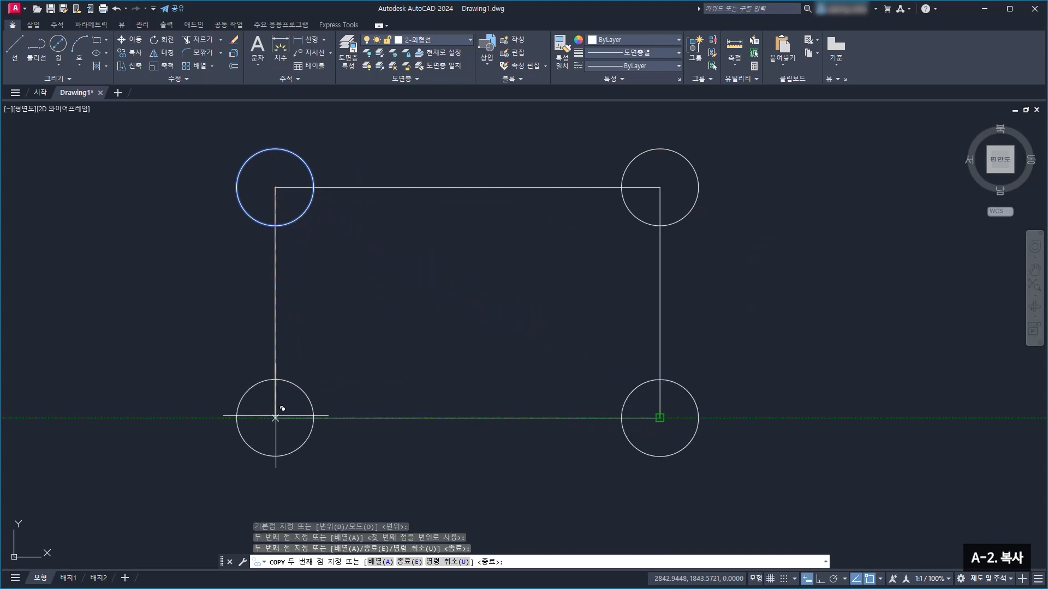
click(282, 410)
scroll(350, 327, down, 2)
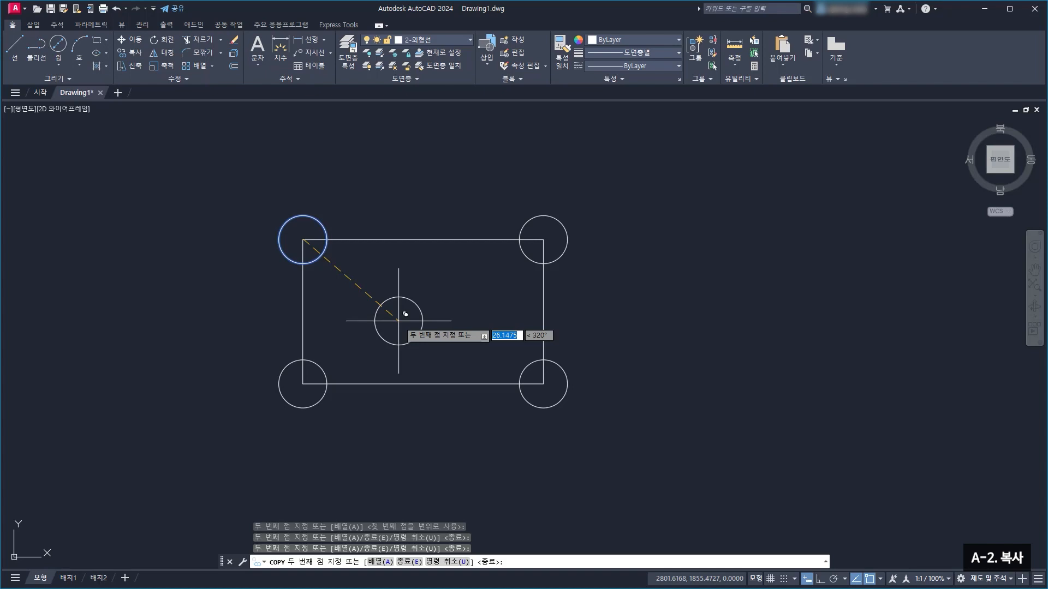
key(Escape)
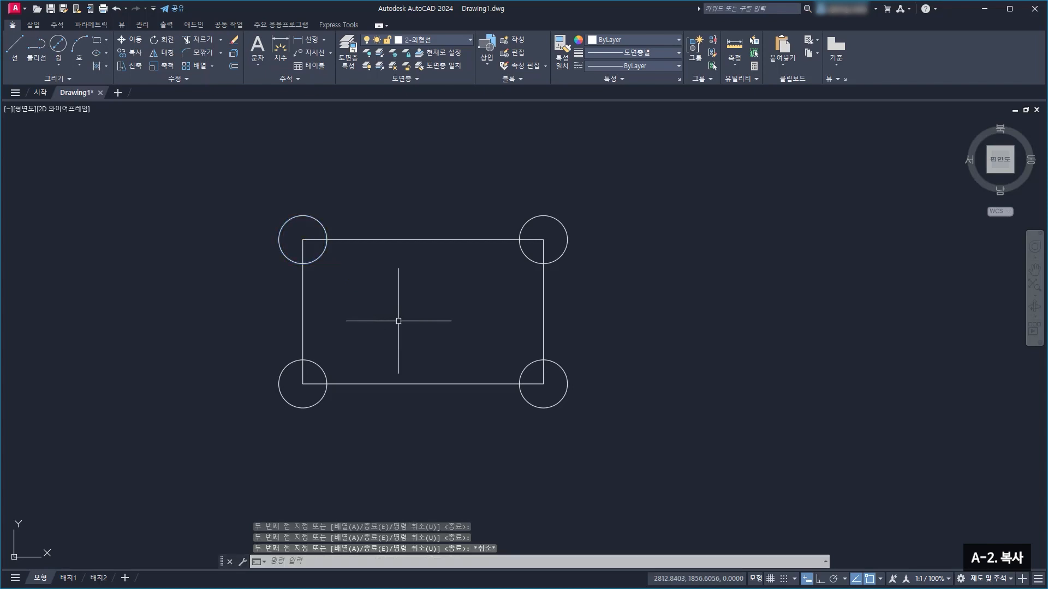
Copy the upper-left corner circle to four free positions in a row above the rectangle, using a free base point outside the circle
mouse_move(399, 321)
middle_down()
mouse_move(437, 304)
mouse_move(460, 277)
middle_up()
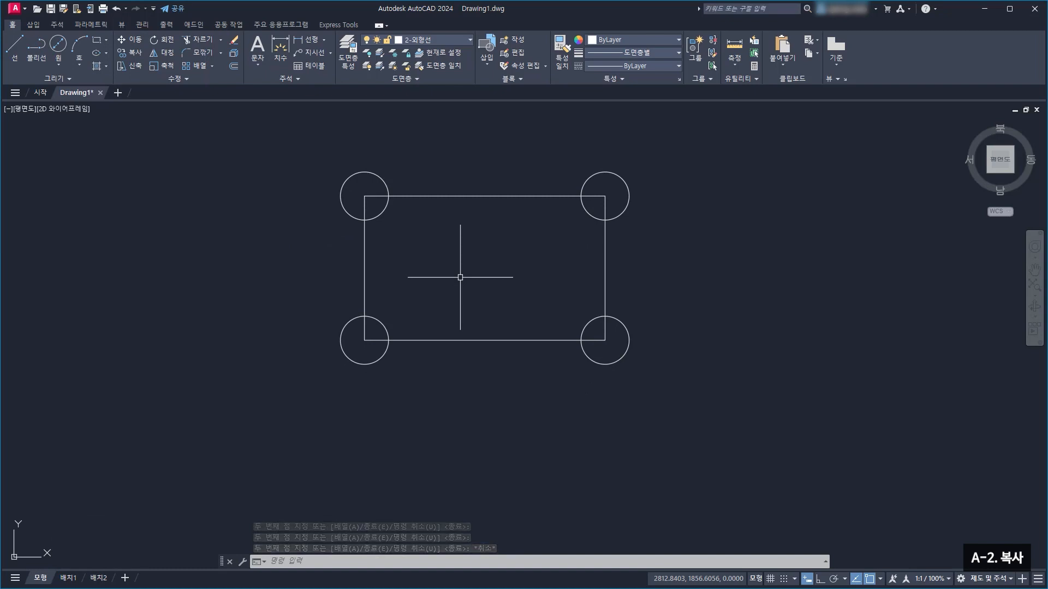
click(132, 53)
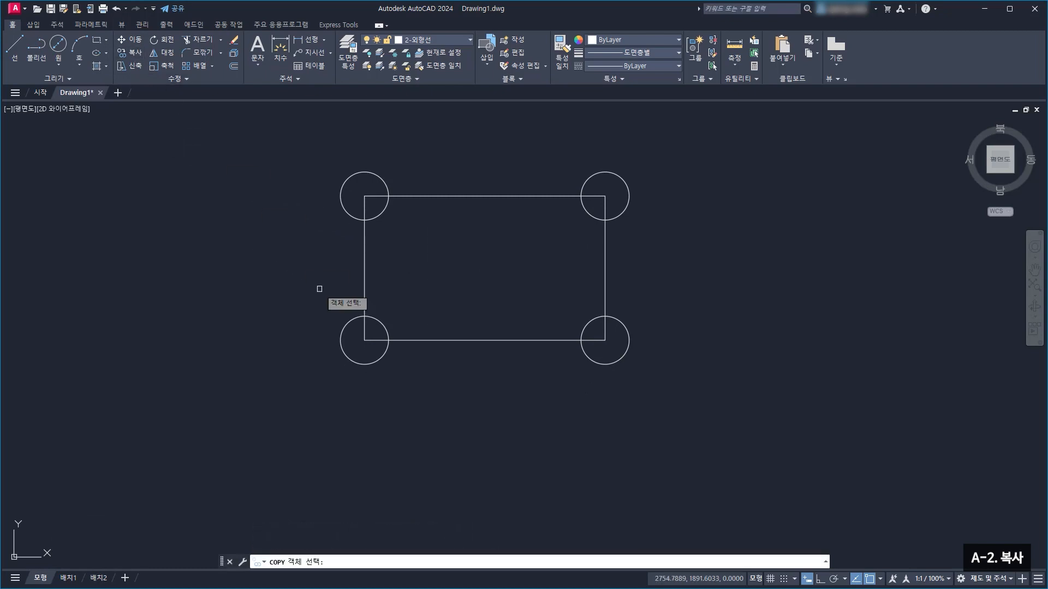
middle_drag(462, 267, 455, 284)
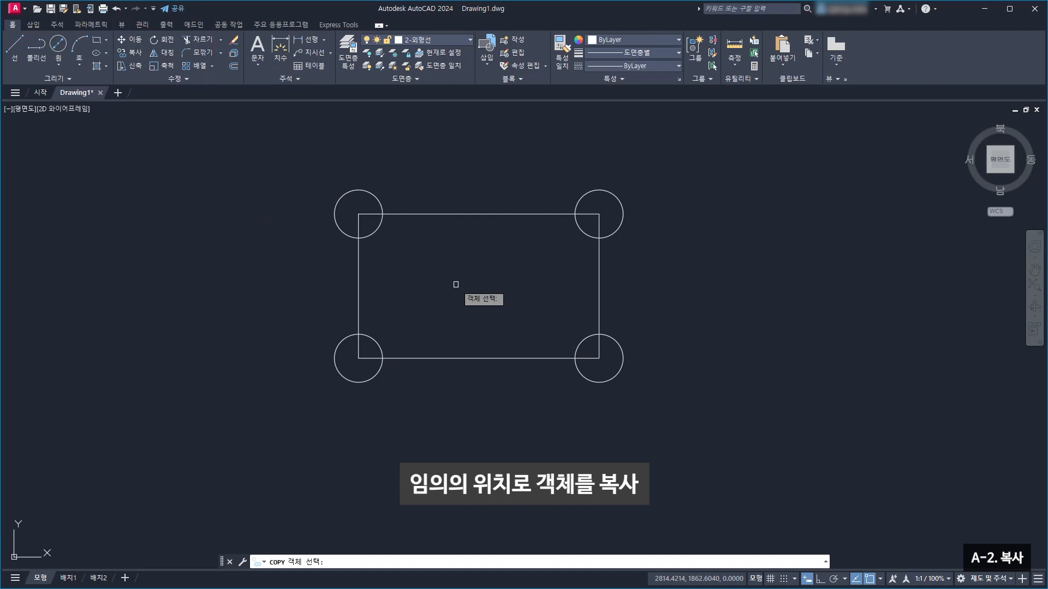
click(363, 192)
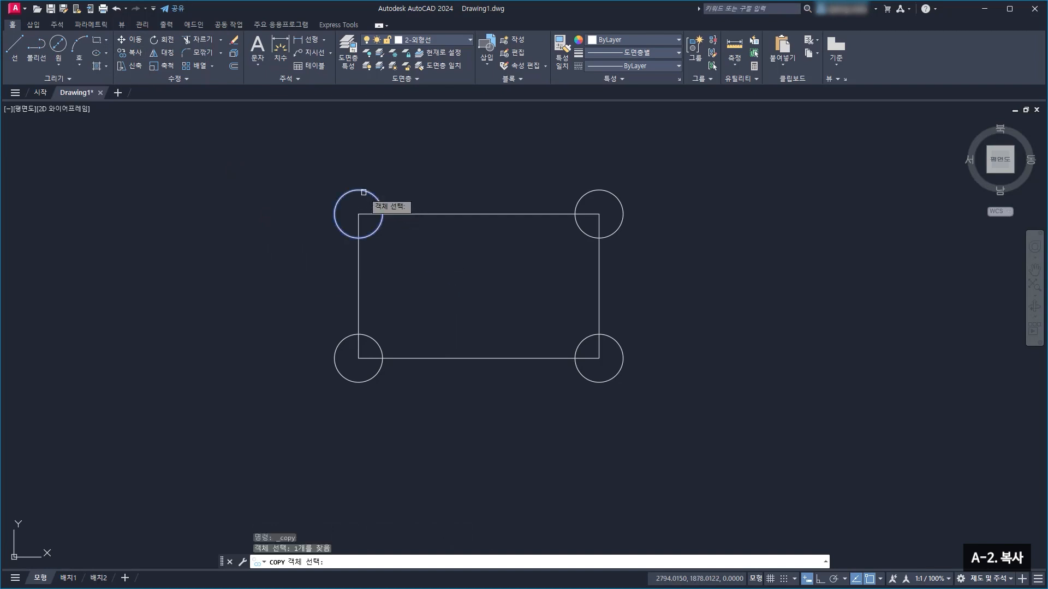
key(Return)
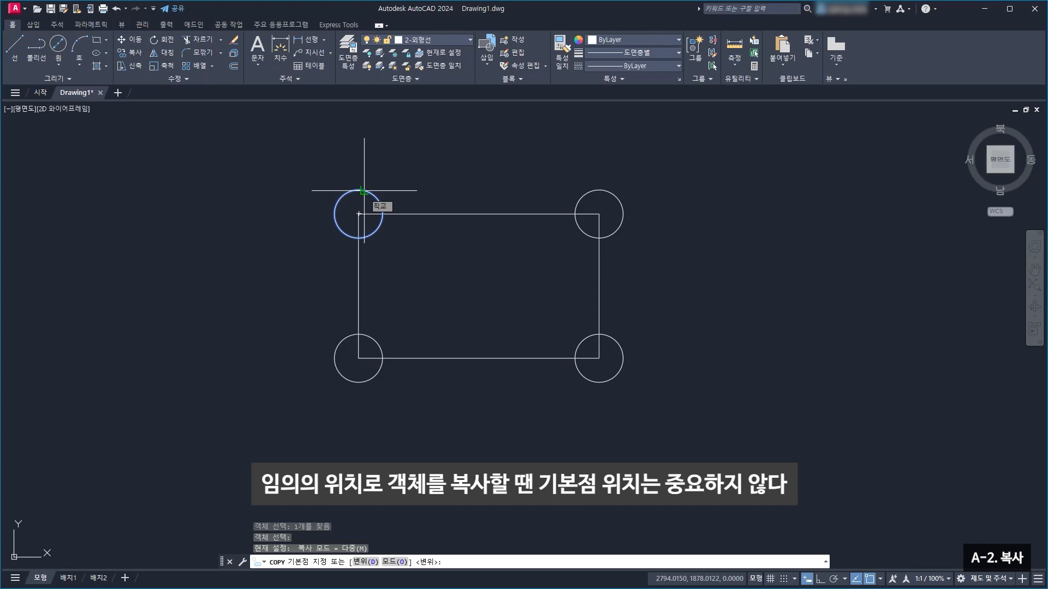
click(269, 259)
mouse_move(330, 196)
middle_down()
mouse_move(321, 244)
mouse_move(375, 252)
middle_up()
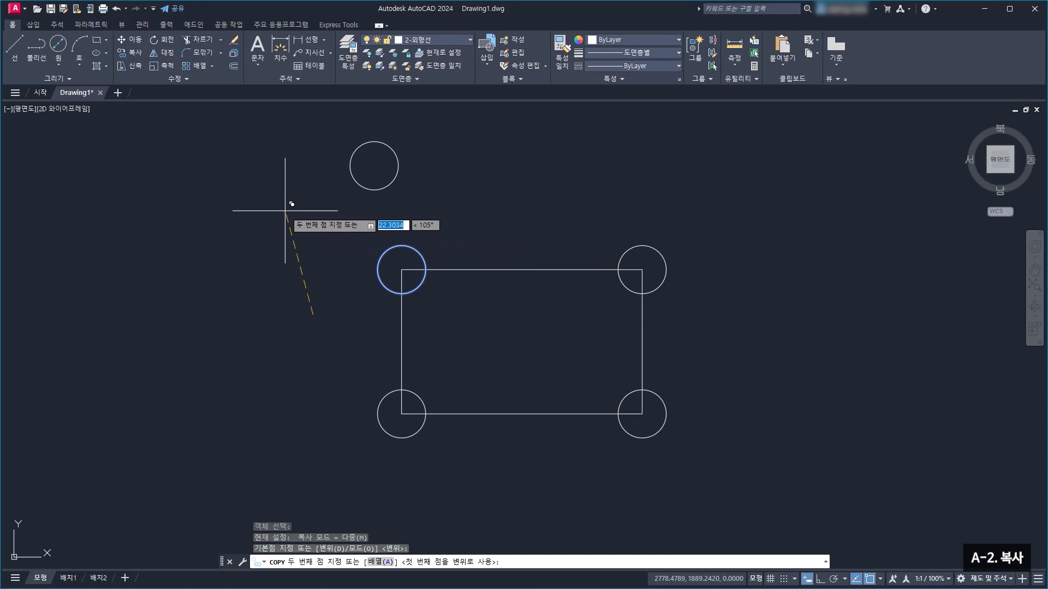
click(285, 210)
click(382, 211)
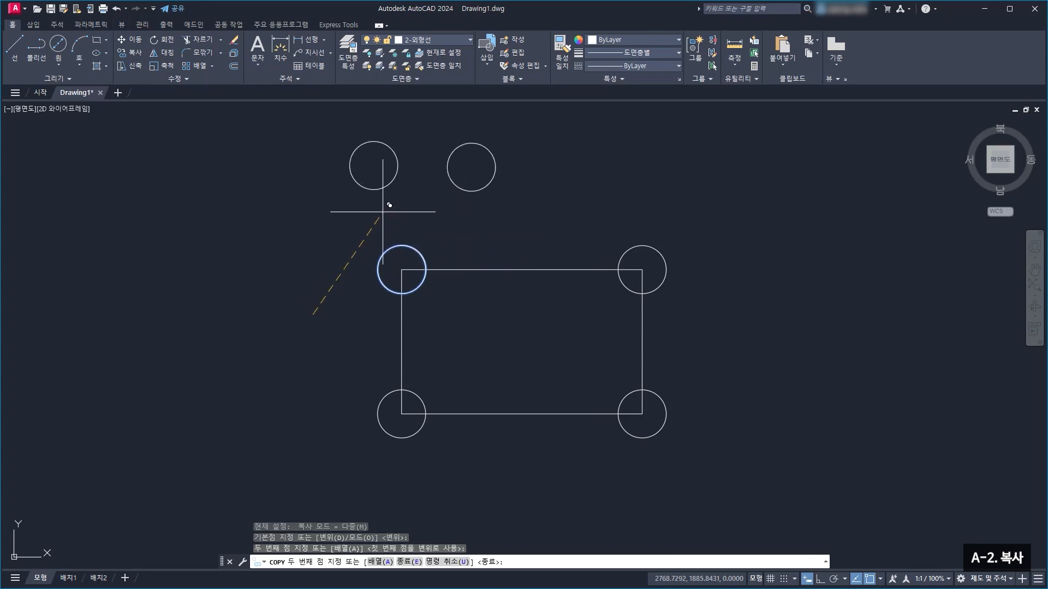
click(493, 214)
click(617, 216)
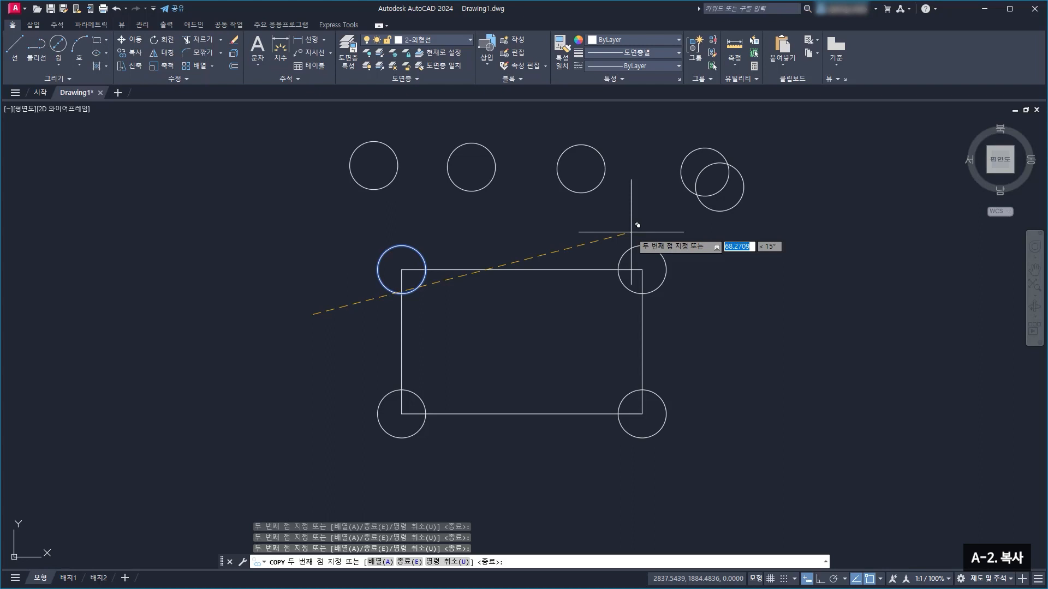
key(Escape)
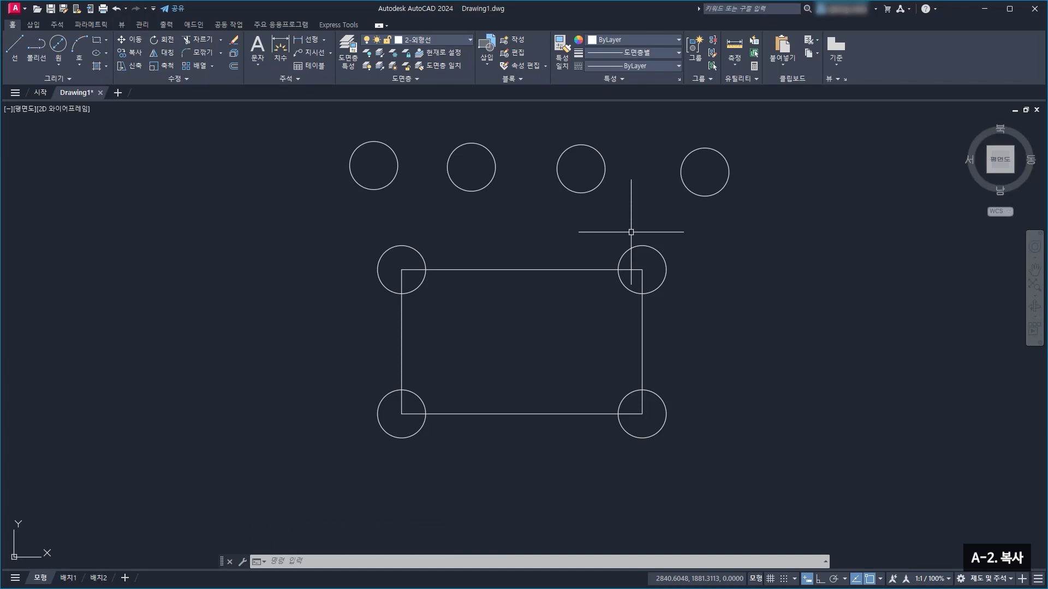
Set the Copy mode to Single (단일) and copy the leftmost circle above the rectangle by its centre to a free spot left of the rectangle
click(133, 50)
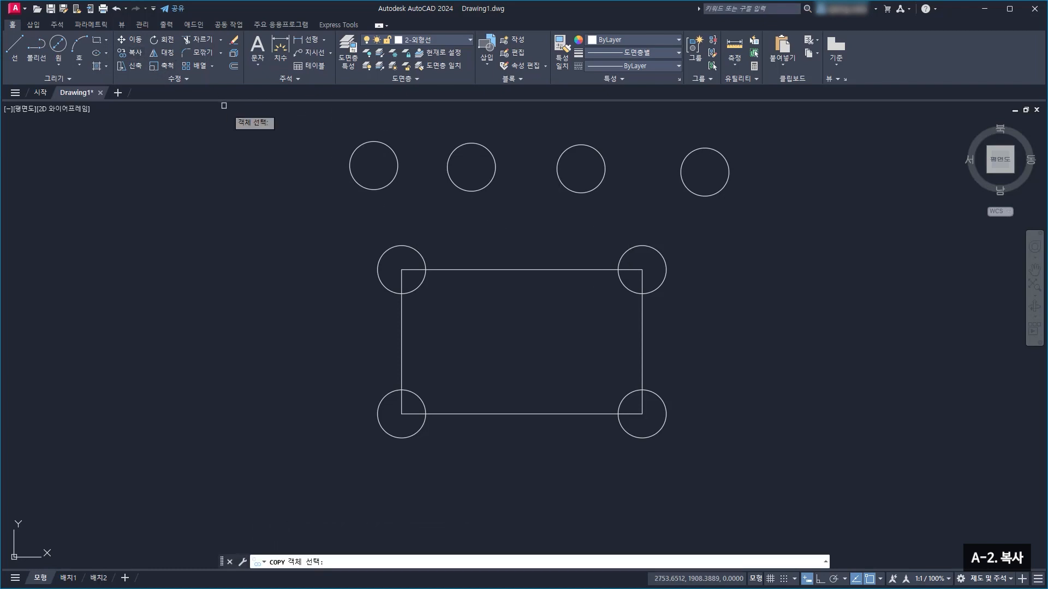
click(377, 189)
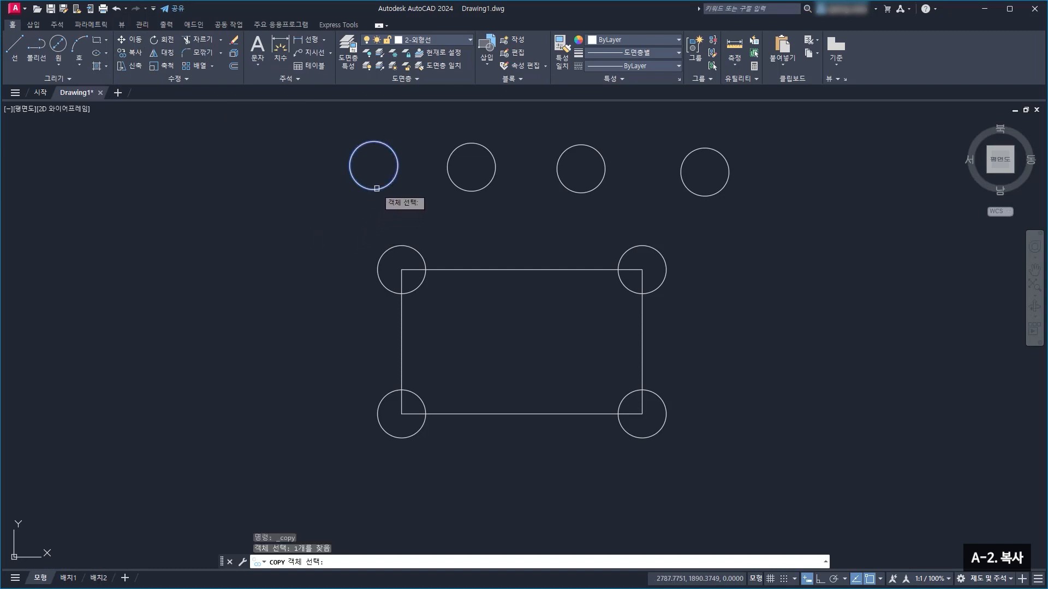
key(Return)
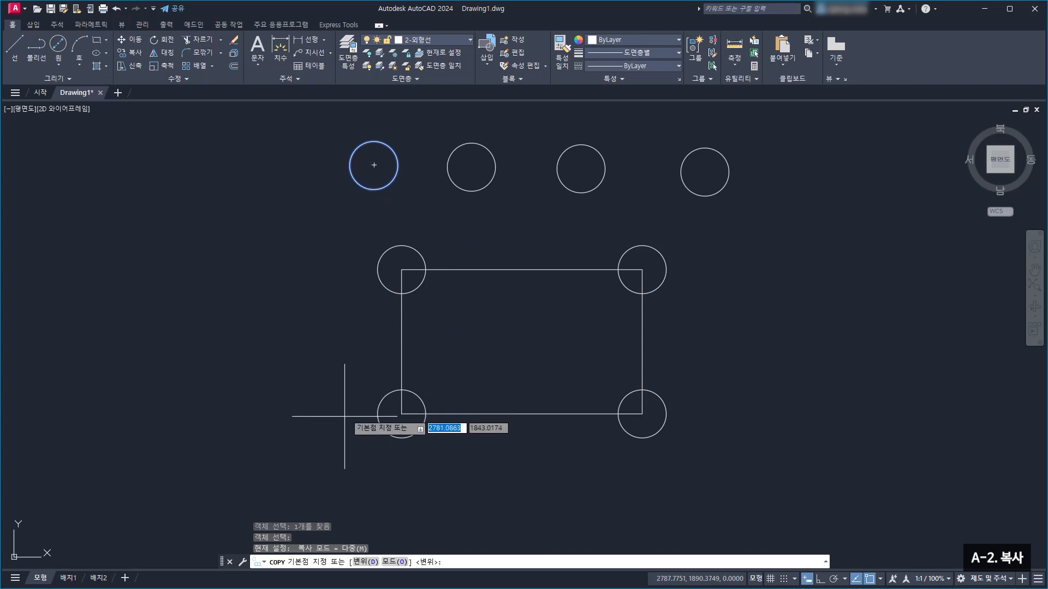
click(397, 562)
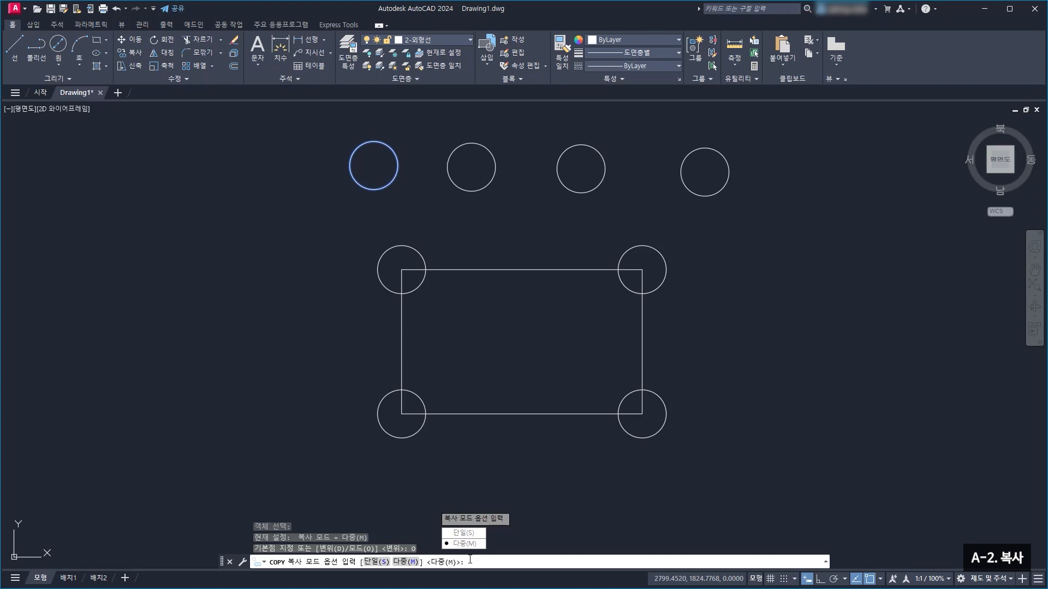
click(384, 562)
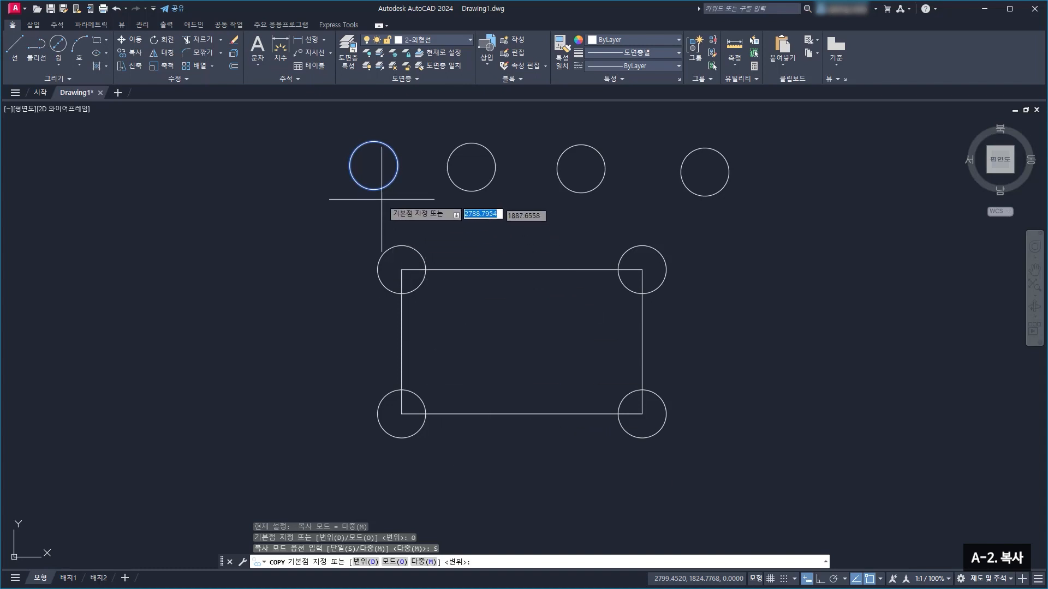
click(373, 166)
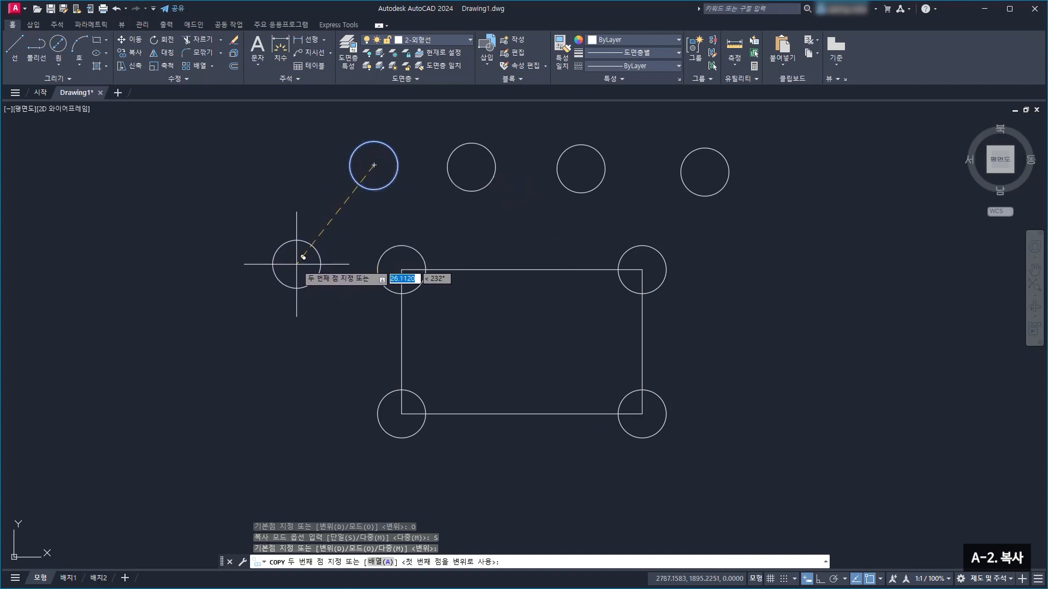
click(294, 267)
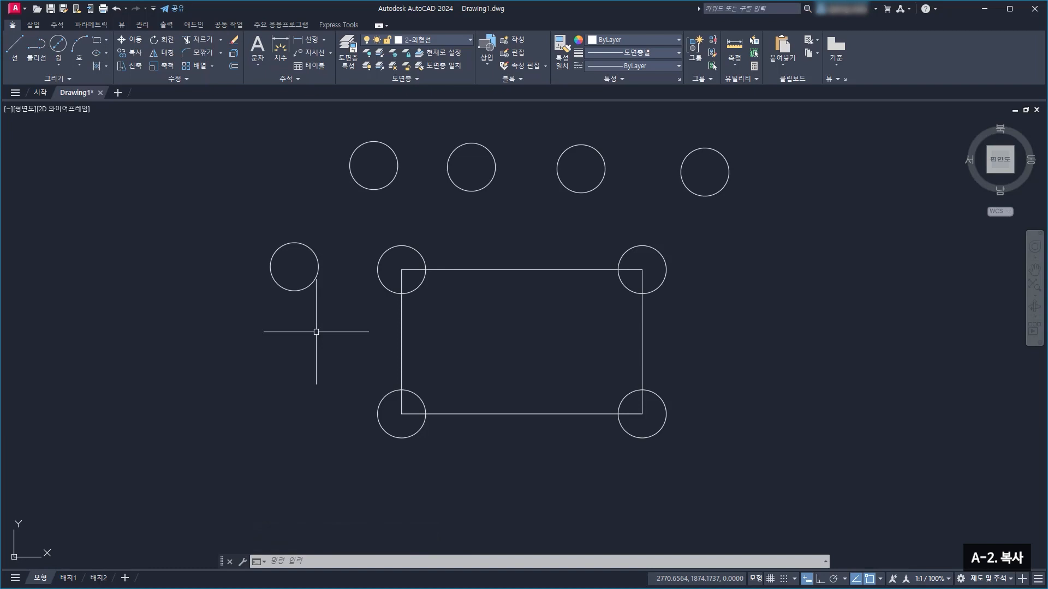
Copy the circle left of the rectangle by its centre to a free spot almost straight below it
click(132, 52)
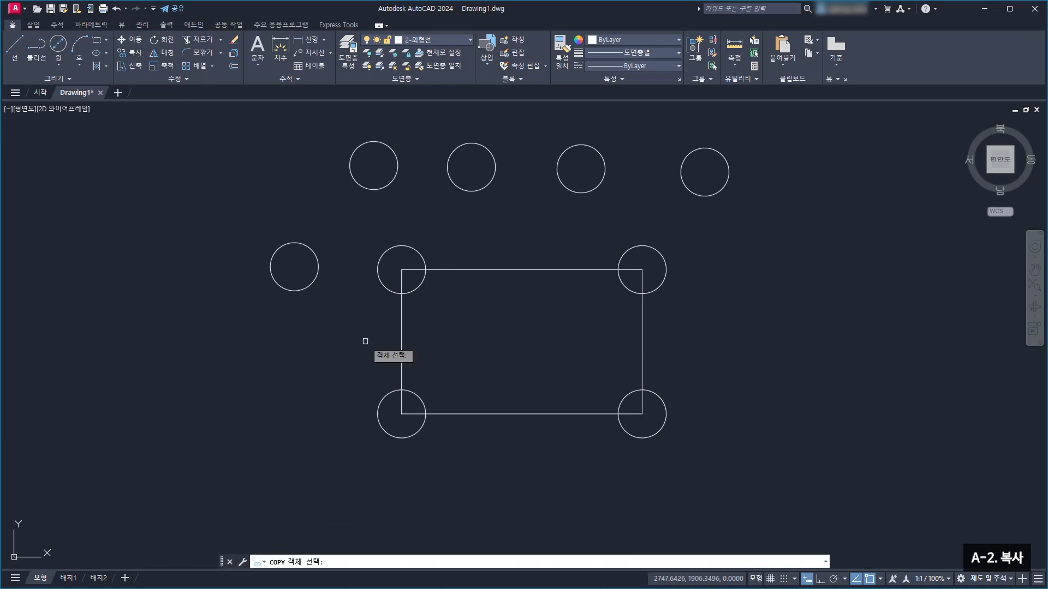
click(303, 291)
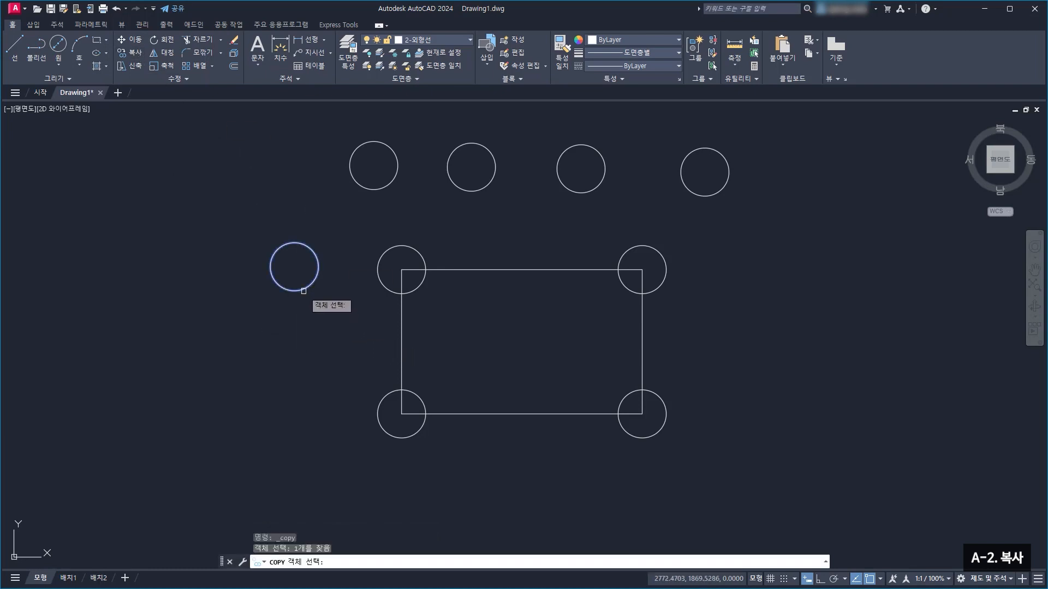
key(Return)
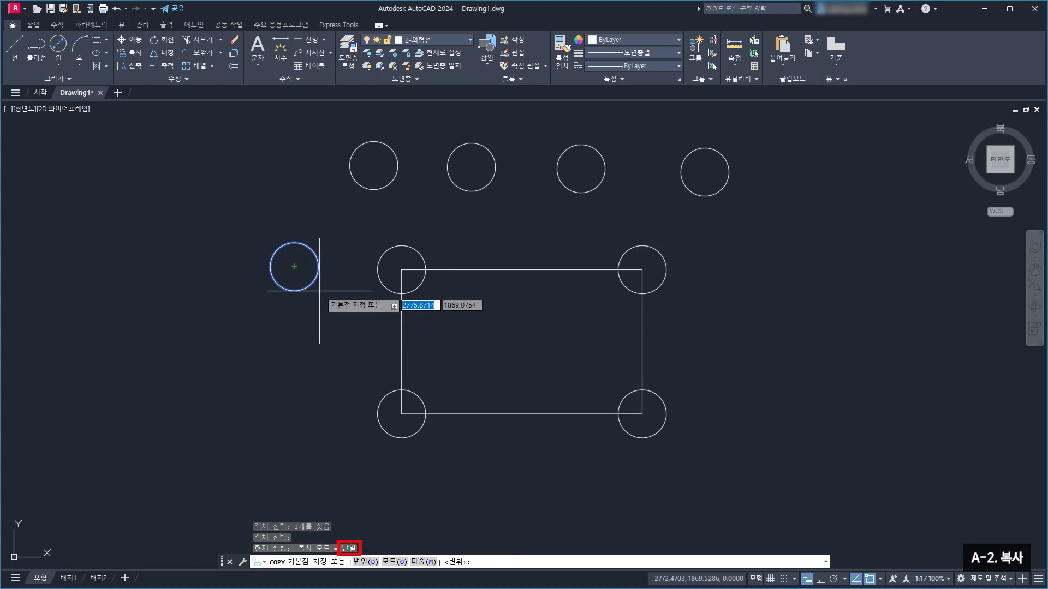
click(295, 266)
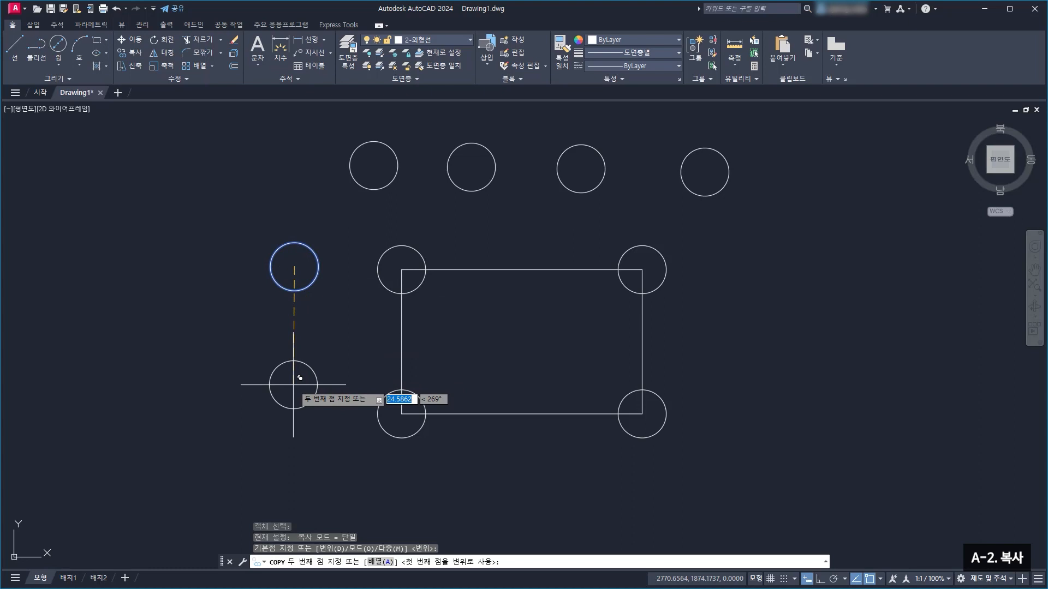
click(293, 385)
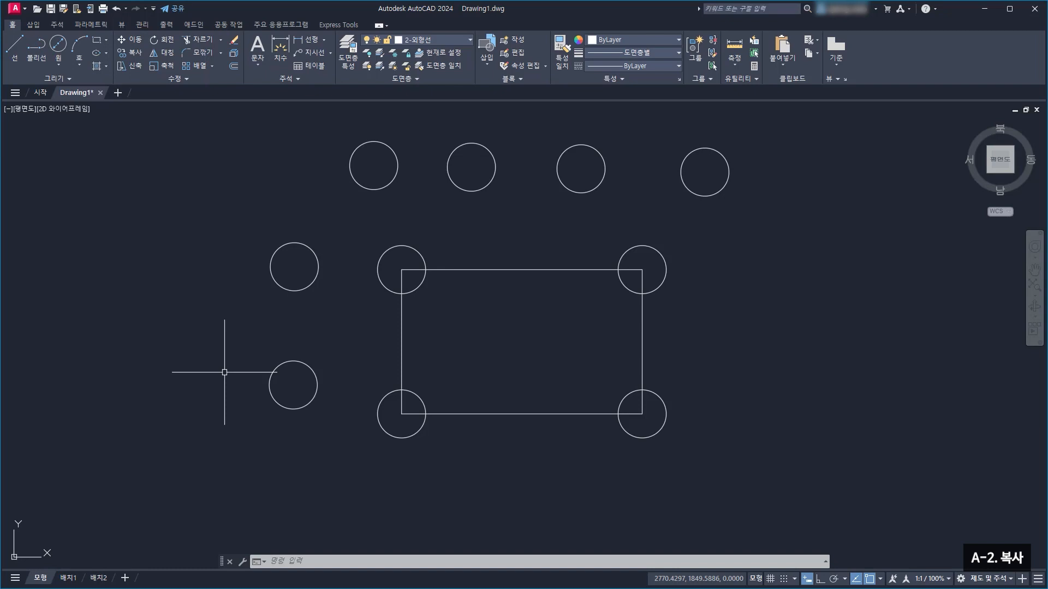
Set the Copy mode back to Multiple (다중) while copying the lower circle left of the rectangle, and end the command without placing a copy
click(132, 51)
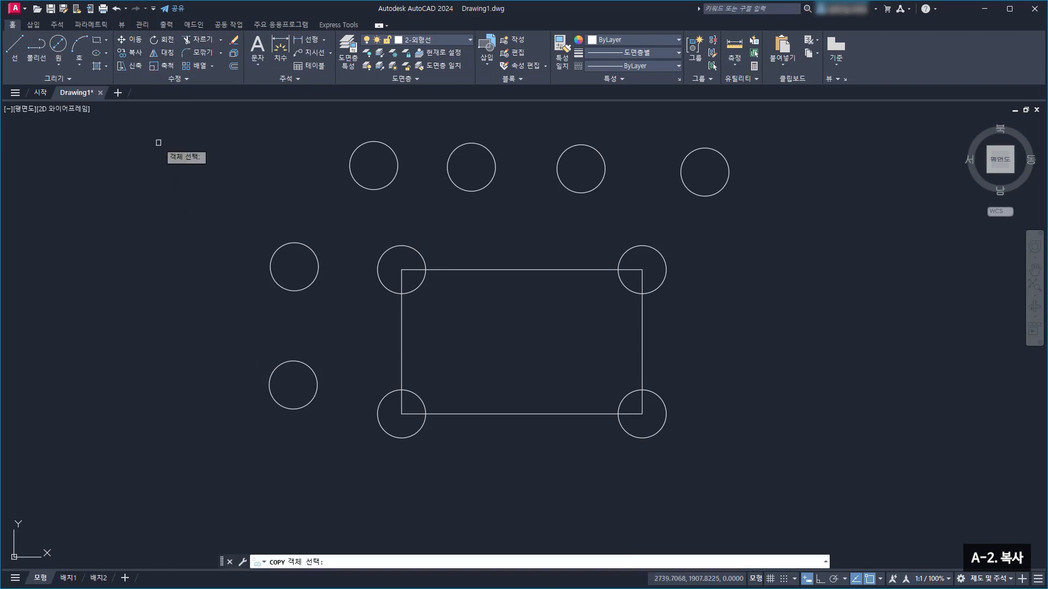
click(276, 366)
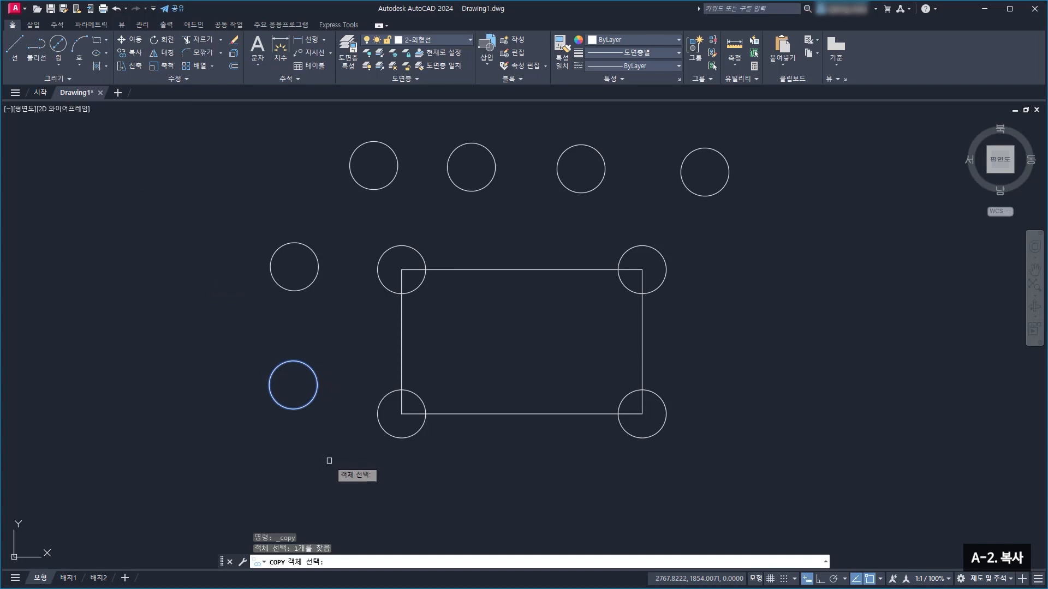
key(Return)
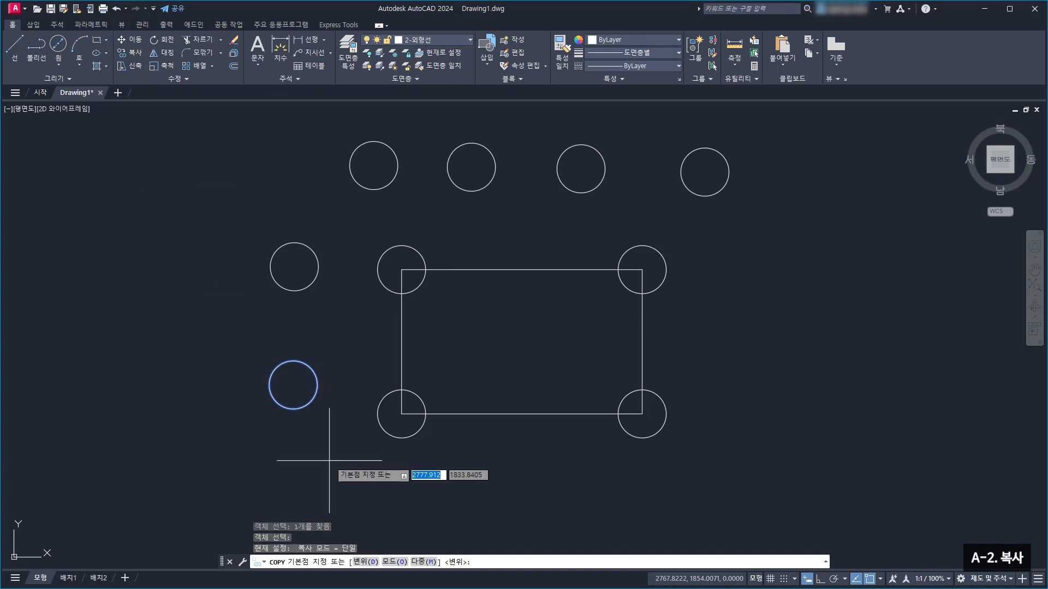
click(394, 561)
click(409, 562)
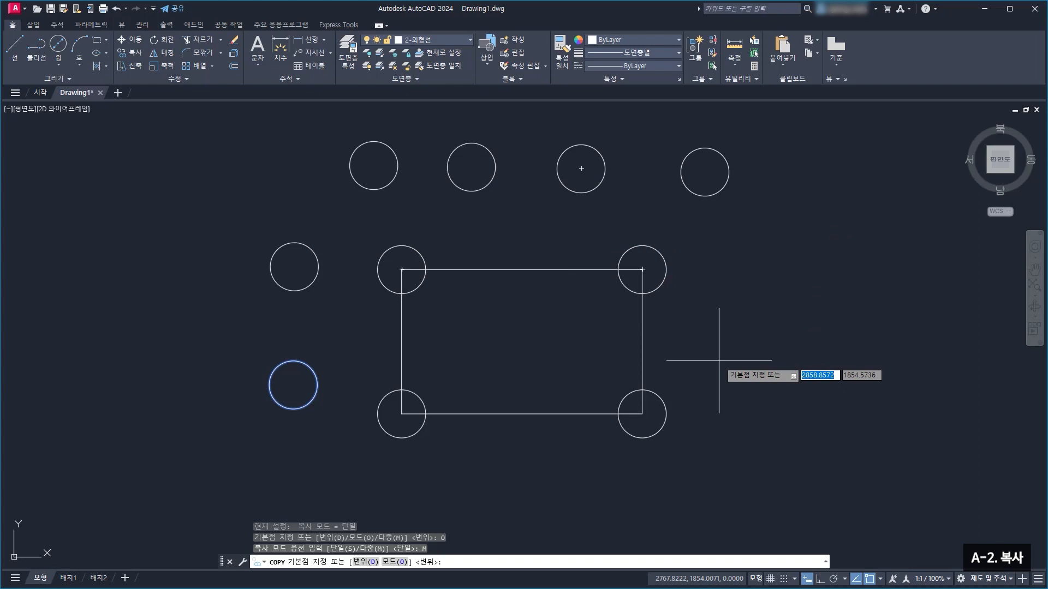
key(Escape)
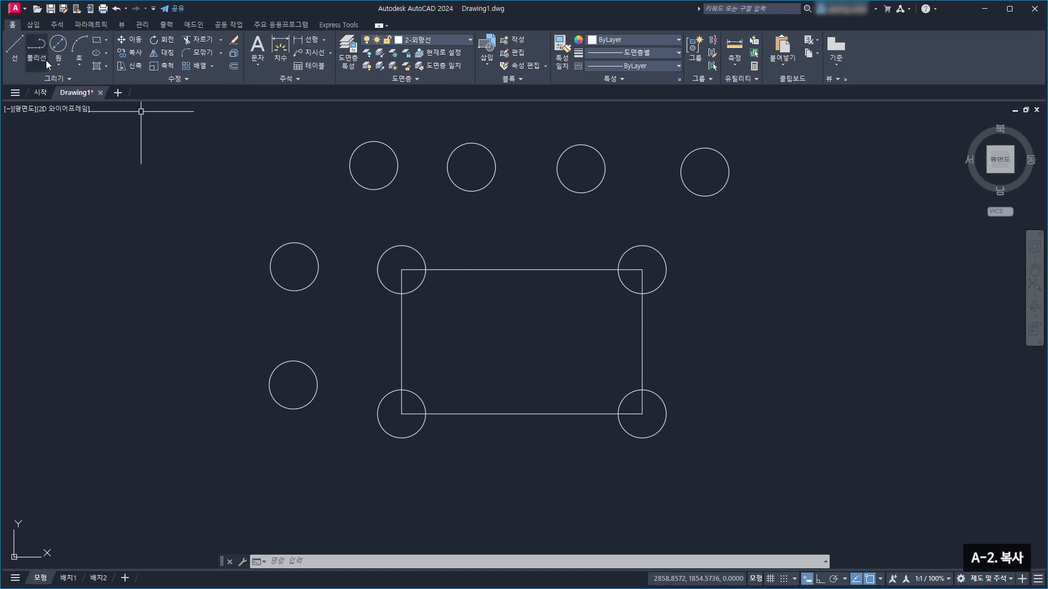
Copy the upper-left corner circle 25 units horizontally to the right, using a free base point outside the rectangle and Ortho mode on
click(136, 52)
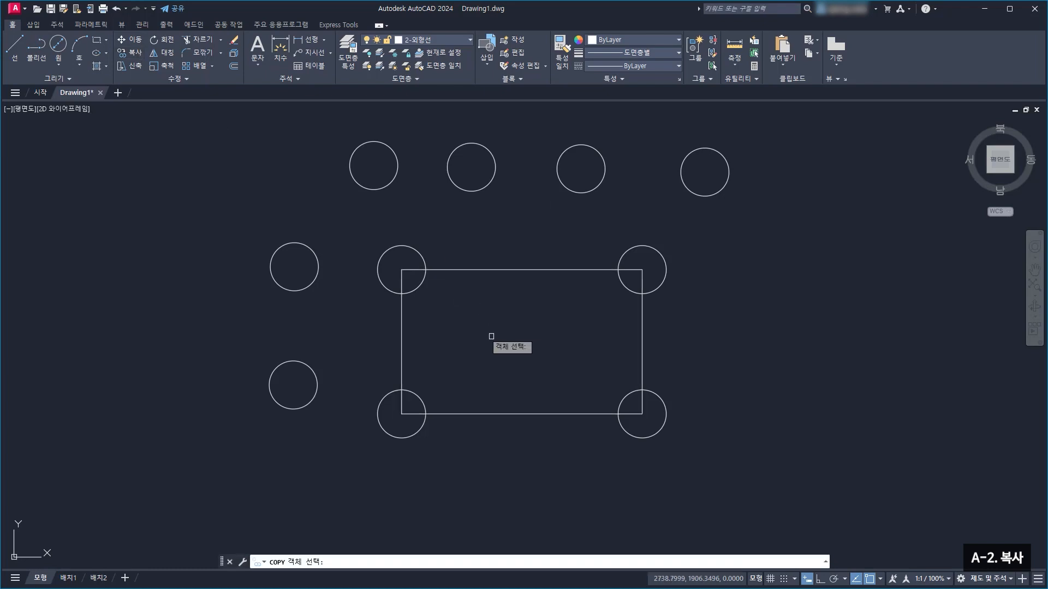
click(413, 288)
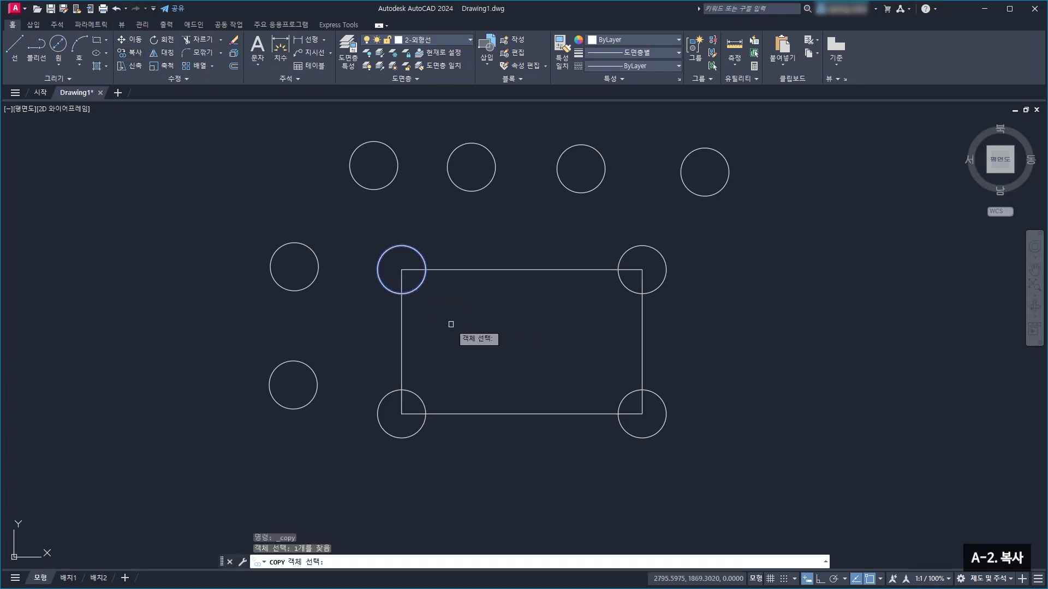
key(Return)
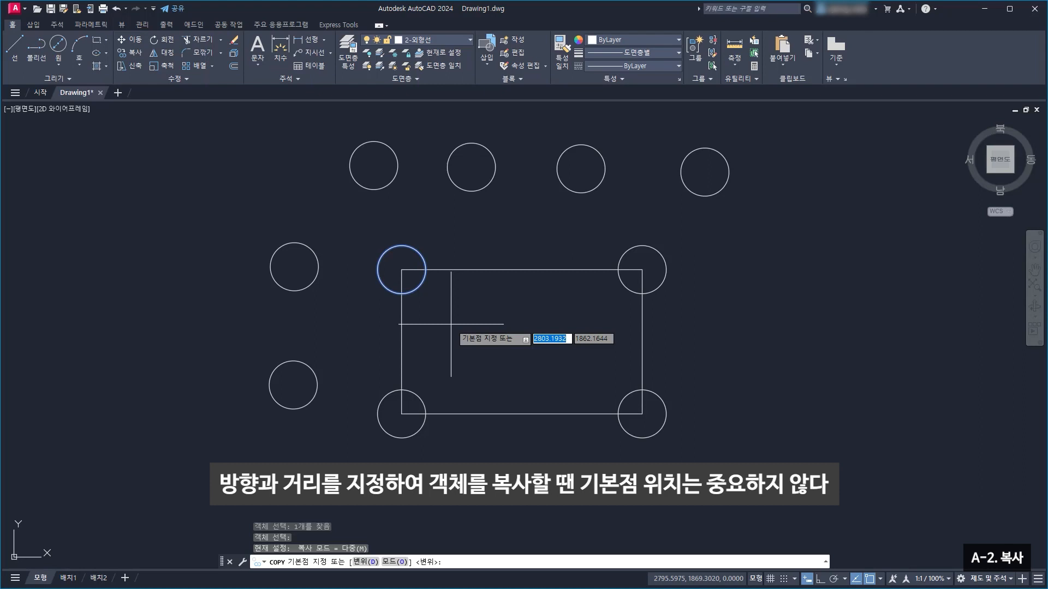
click(340, 333)
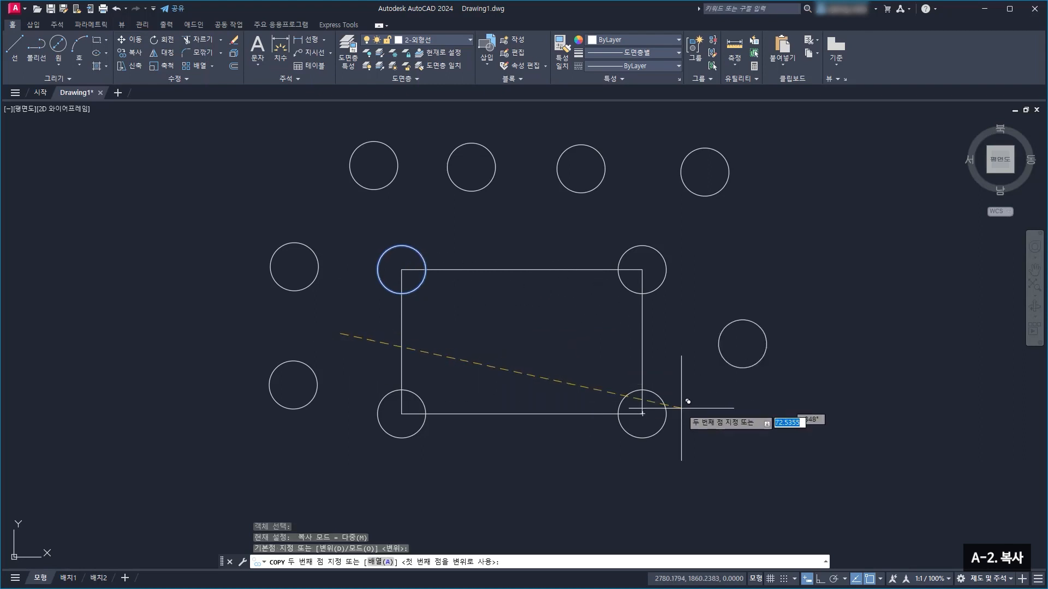
click(820, 578)
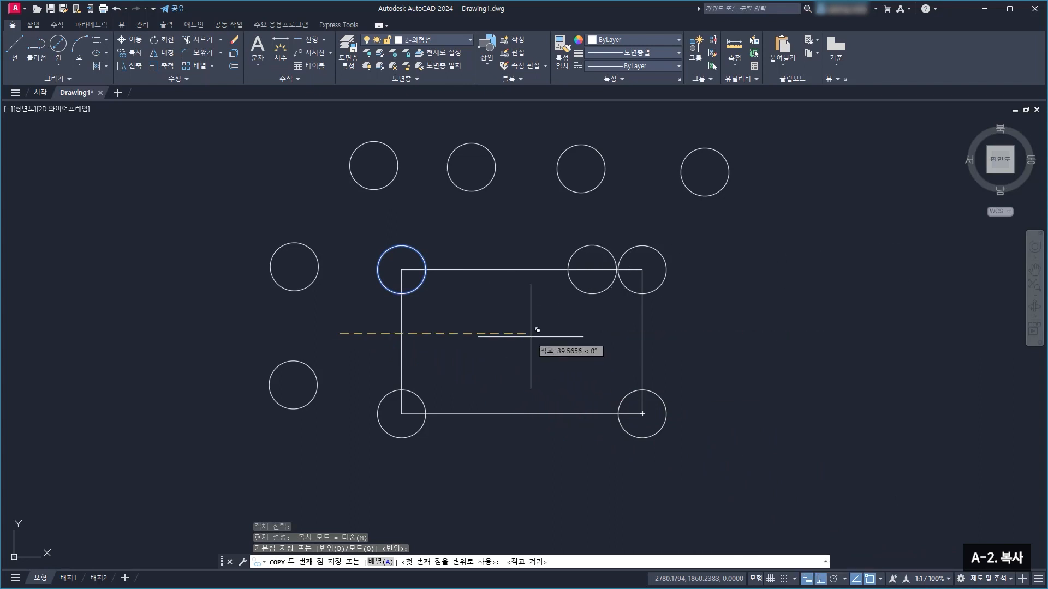
text(25)
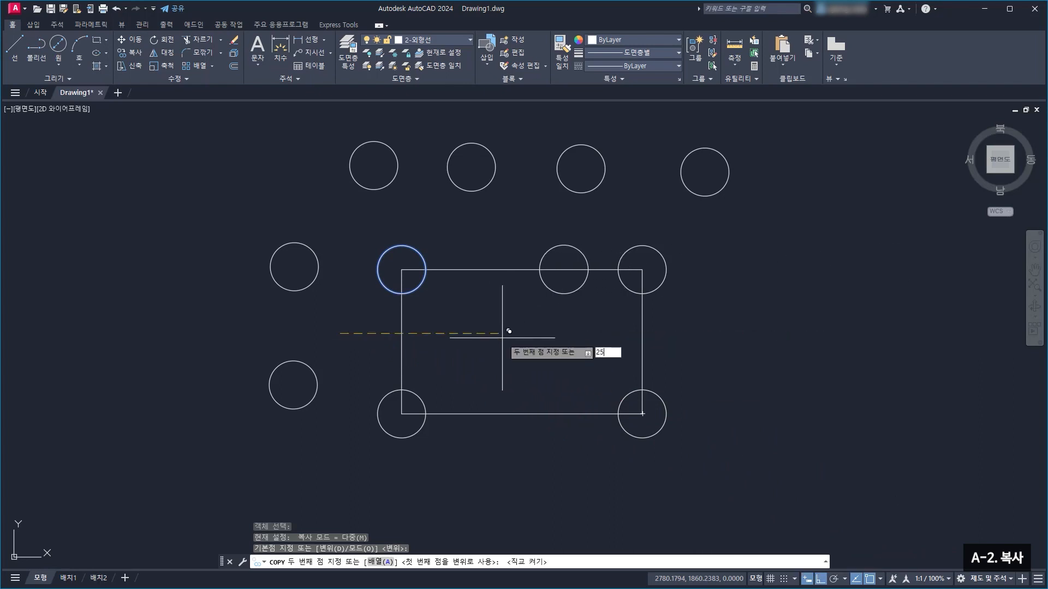
key(Return)
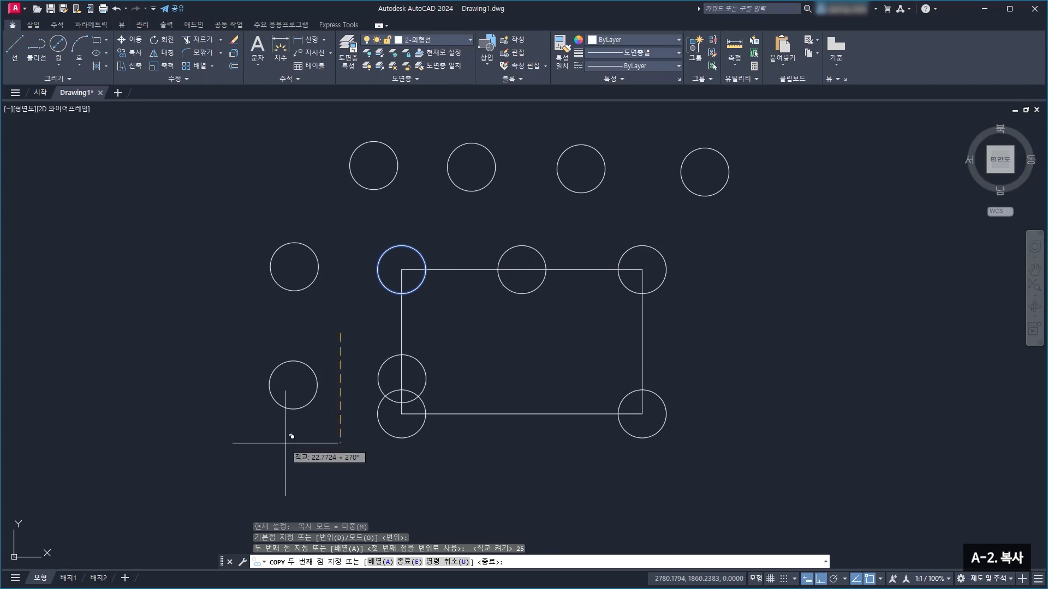
Place another copy of the upper-left corner circle 15 units straight down and end the copy command
text(15)
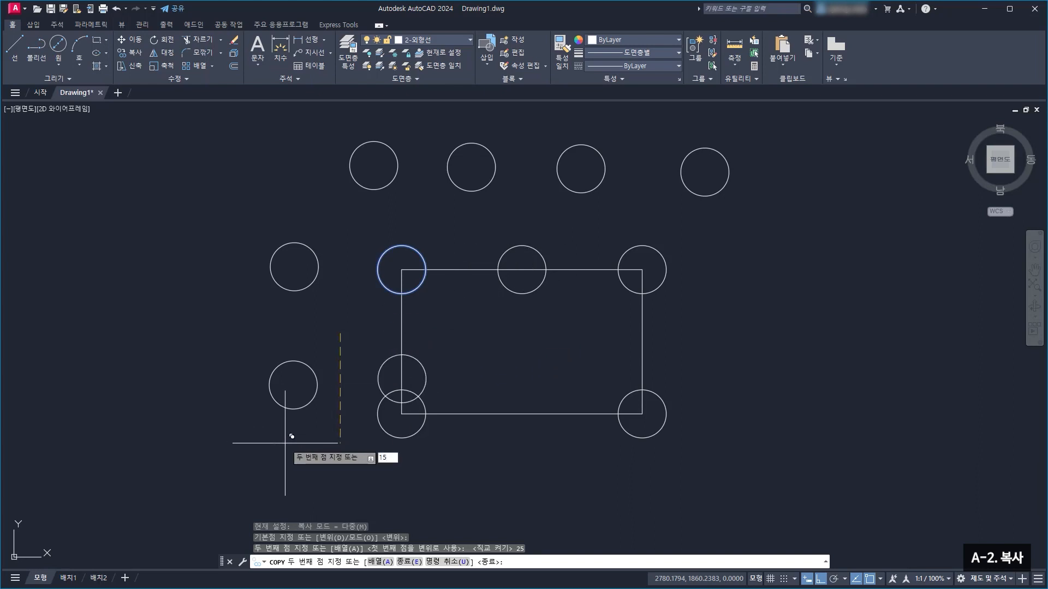
key(Return)
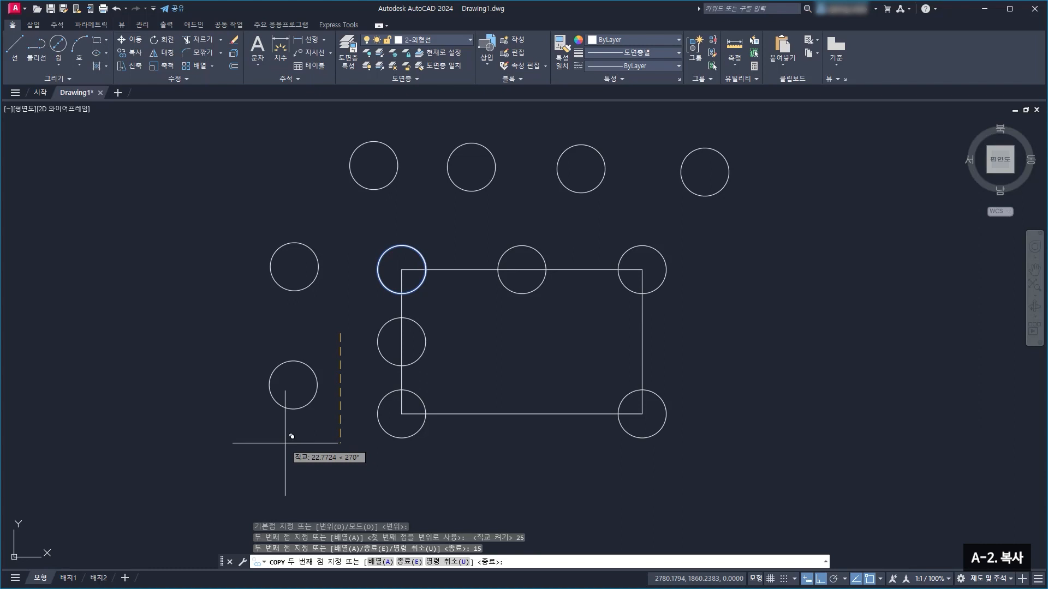
key(Escape)
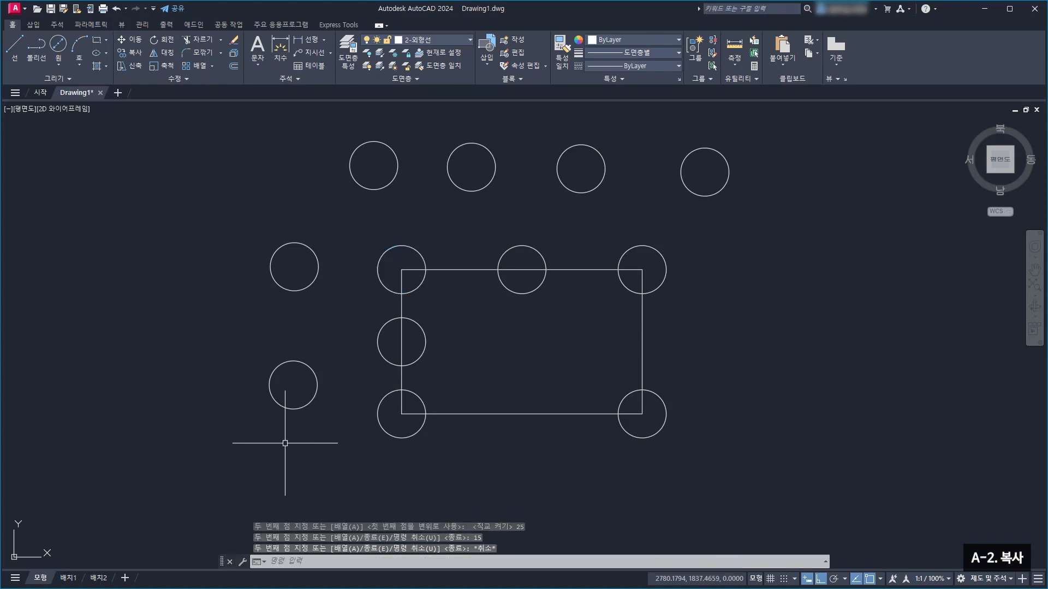
Measure the distances from the rectangle's upper-left corner to the centres of the new circles on its top and left edges
click(733, 64)
click(744, 104)
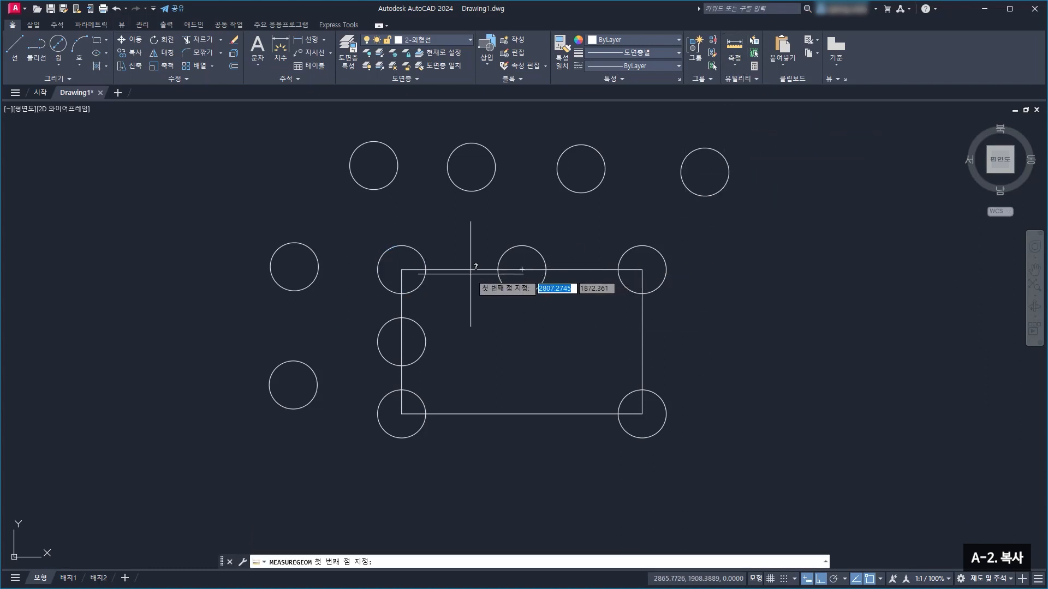
click(403, 269)
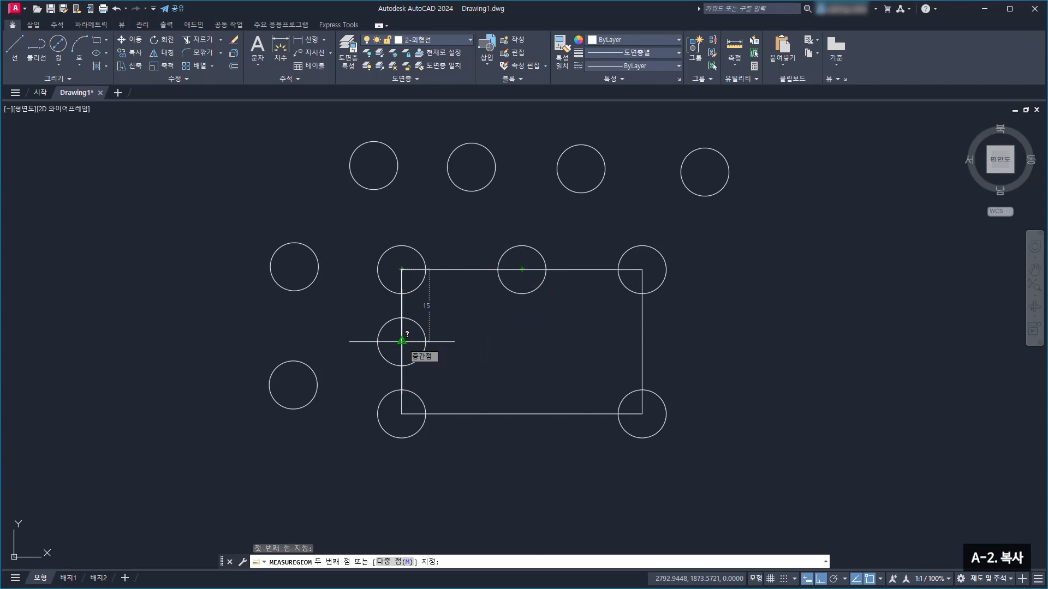
key(Escape)
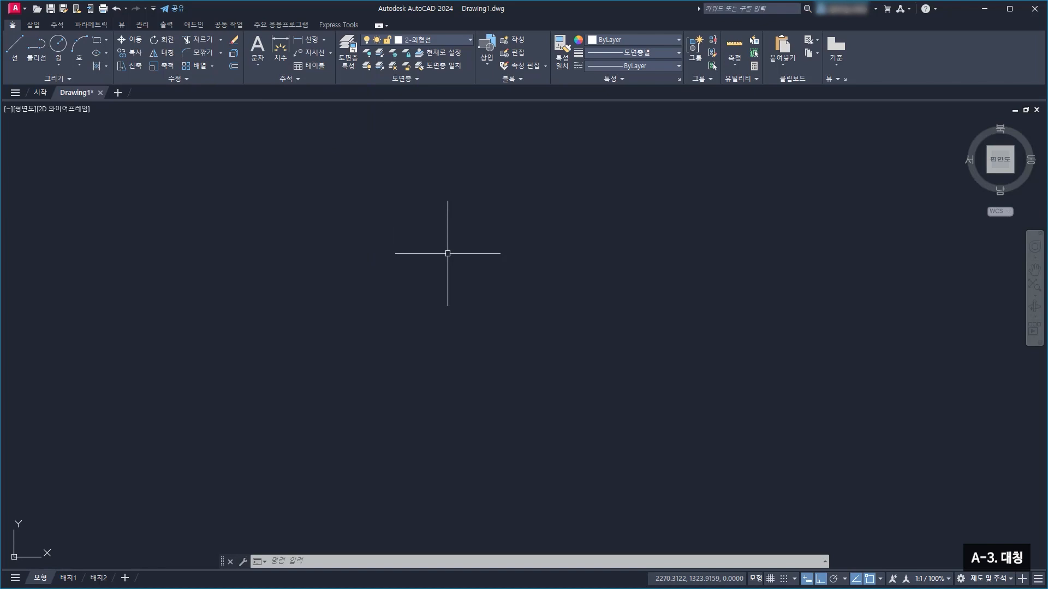
Draw a horizontal line 50 units long from a free point in the empty drawing area
click(16, 47)
click(412, 247)
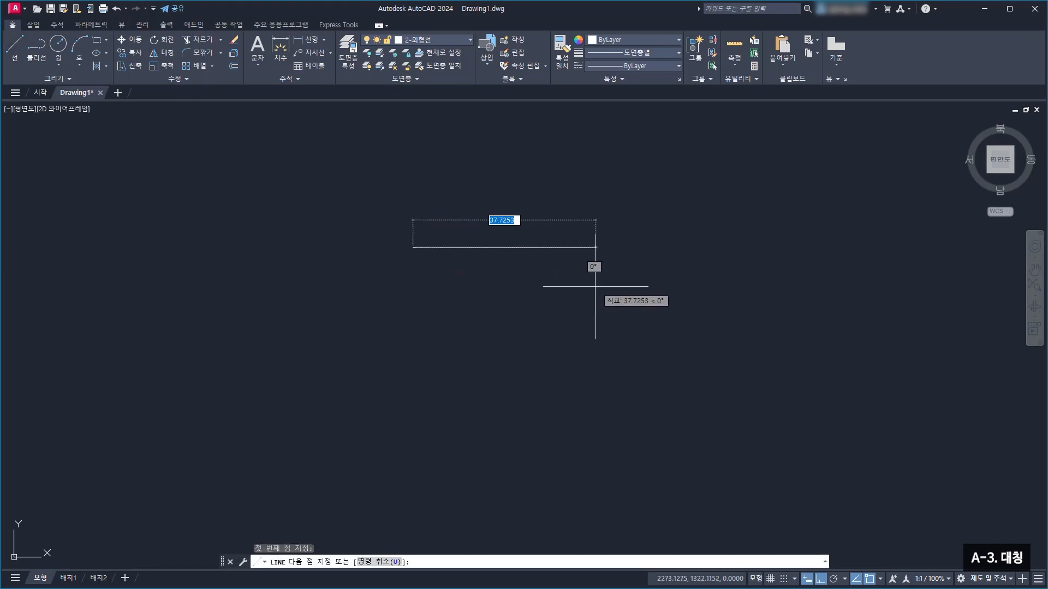
text(50)
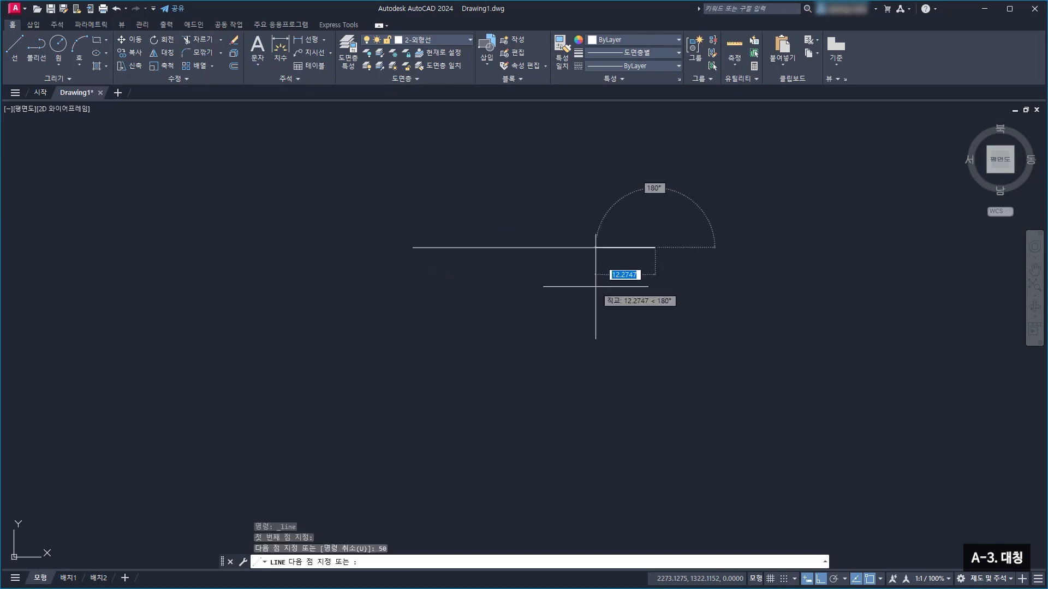
key(Return)
key(Escape)
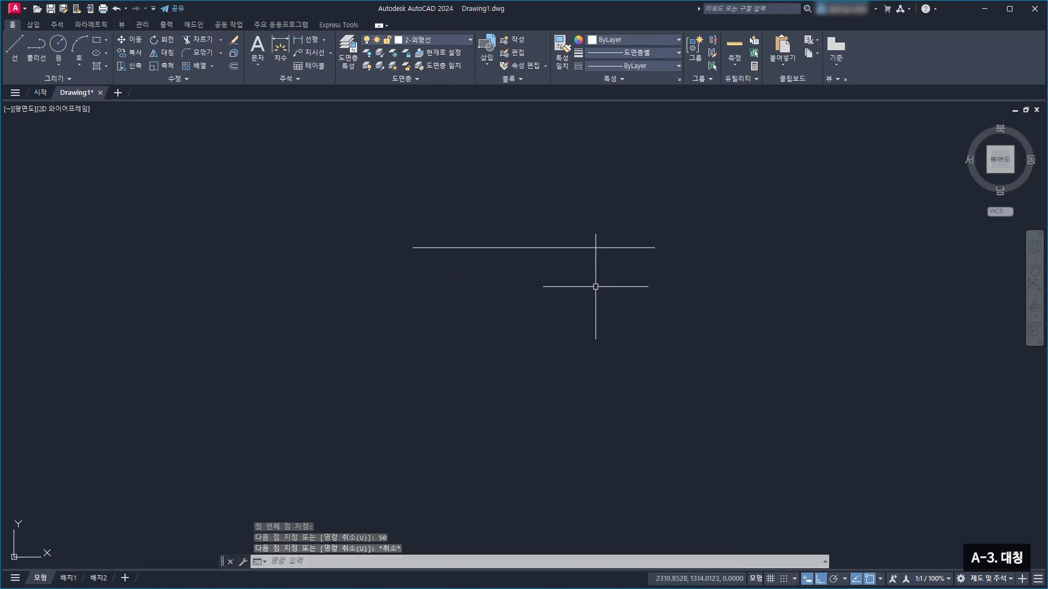
Starting at the horizontal line's left endpoint, draw a line 20 units up and another 20 units to the right
scroll(597, 253, down, 2)
middle_drag(599, 251, 533, 321)
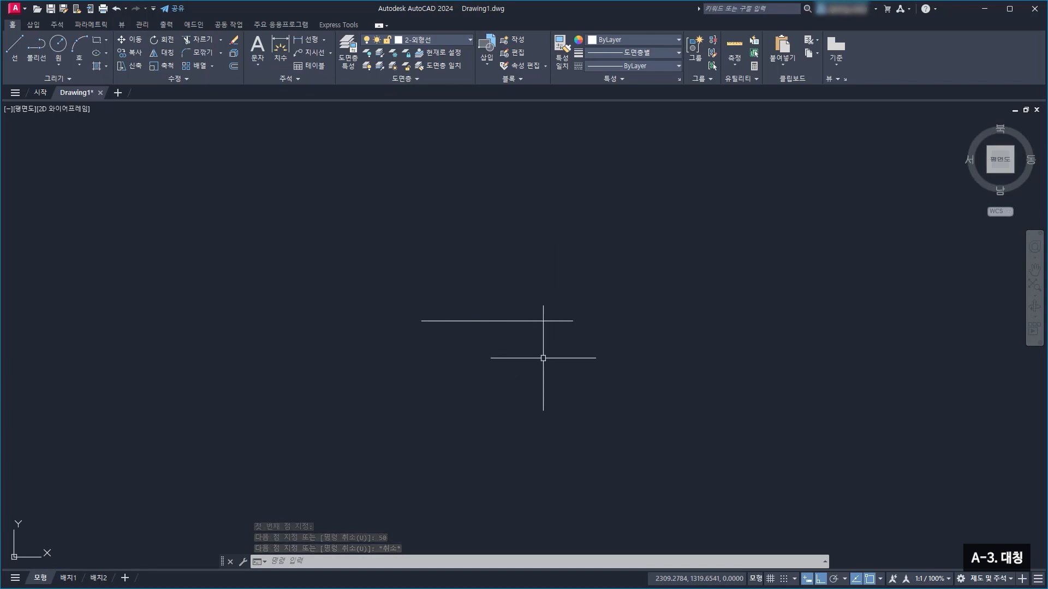
scroll(506, 359, up, 2)
middle_drag(507, 359, 507, 367)
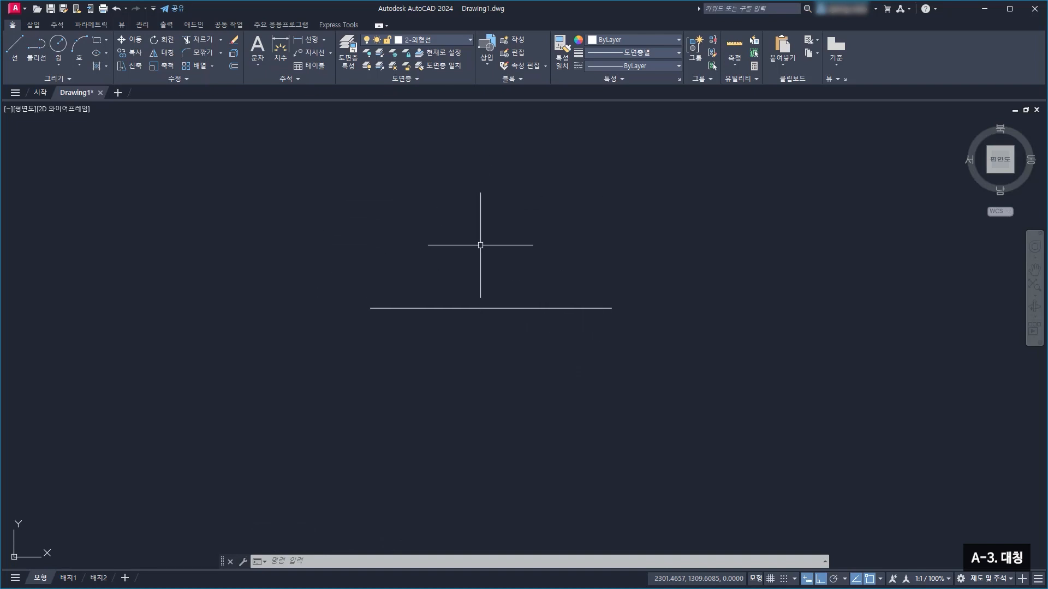
click(16, 54)
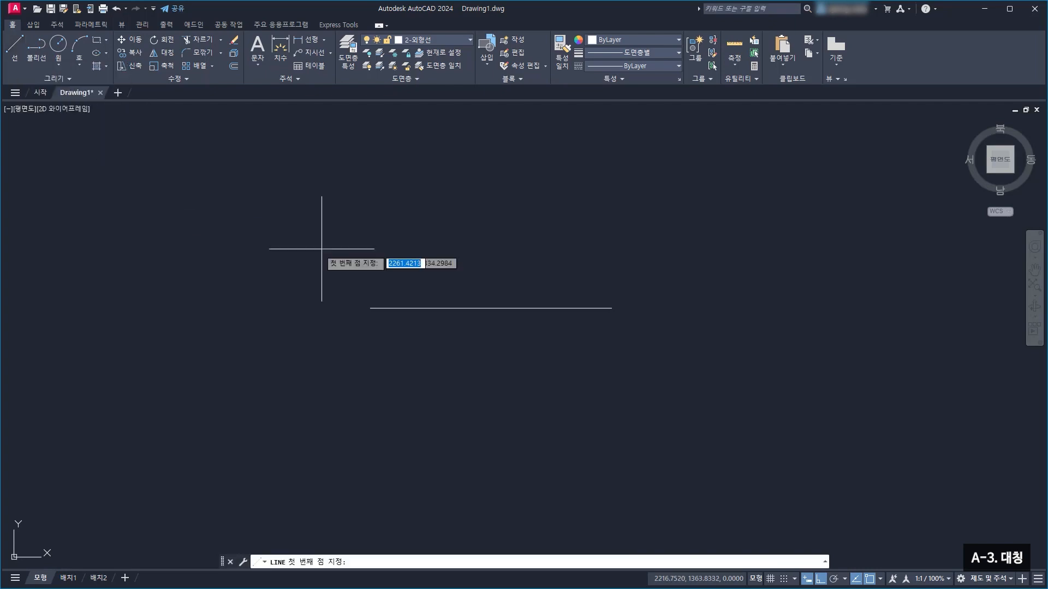
click(370, 308)
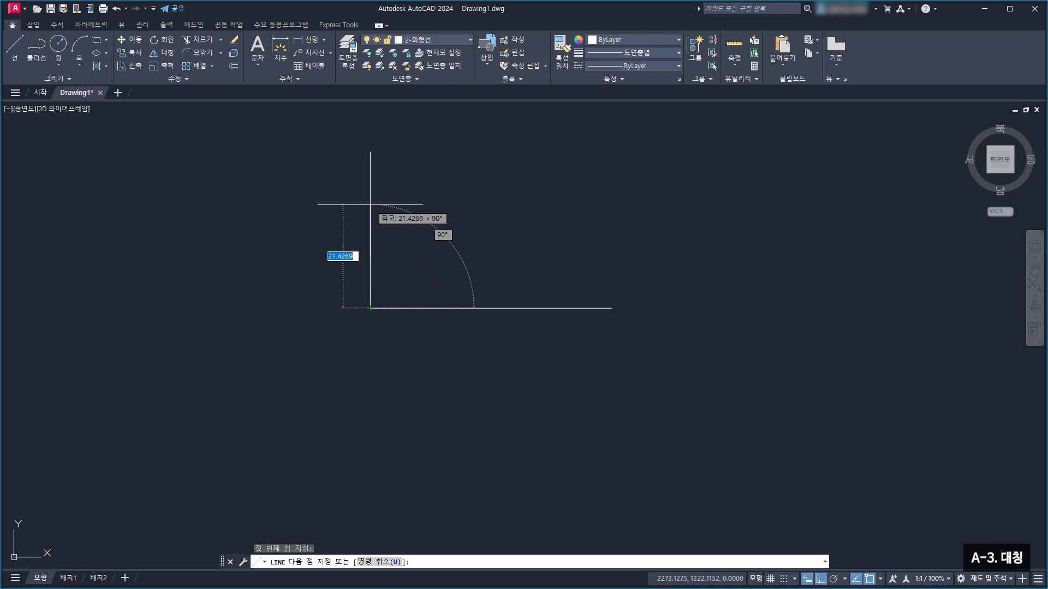
text(20)
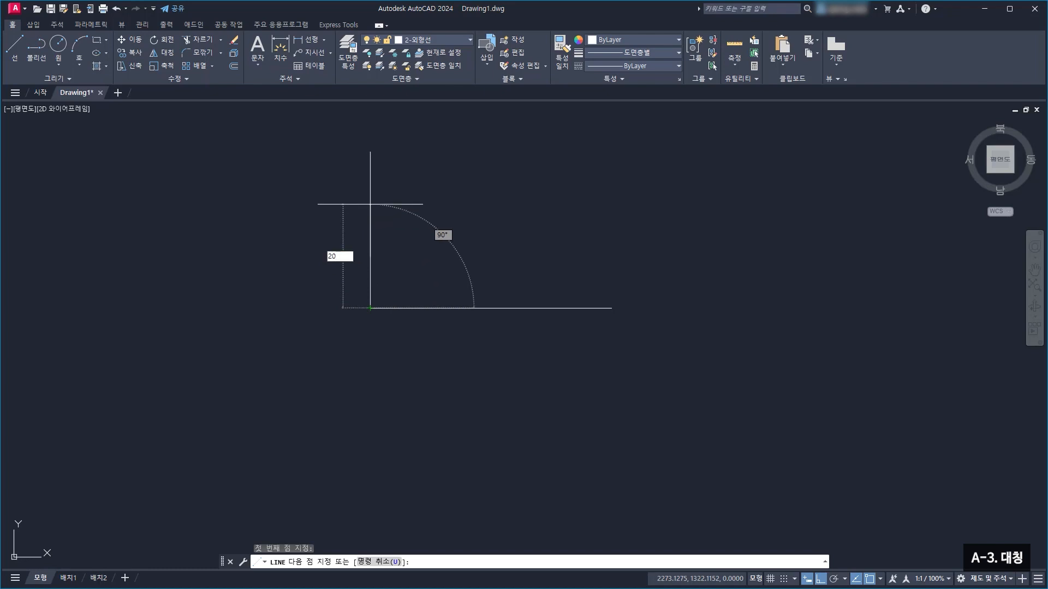
key(Return)
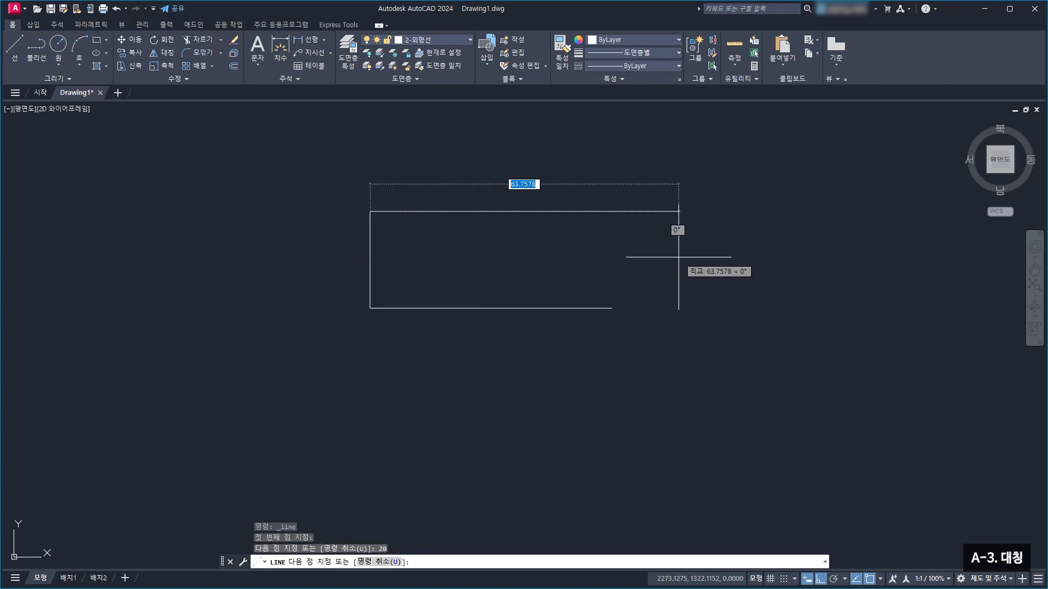
text(20)
key(Return)
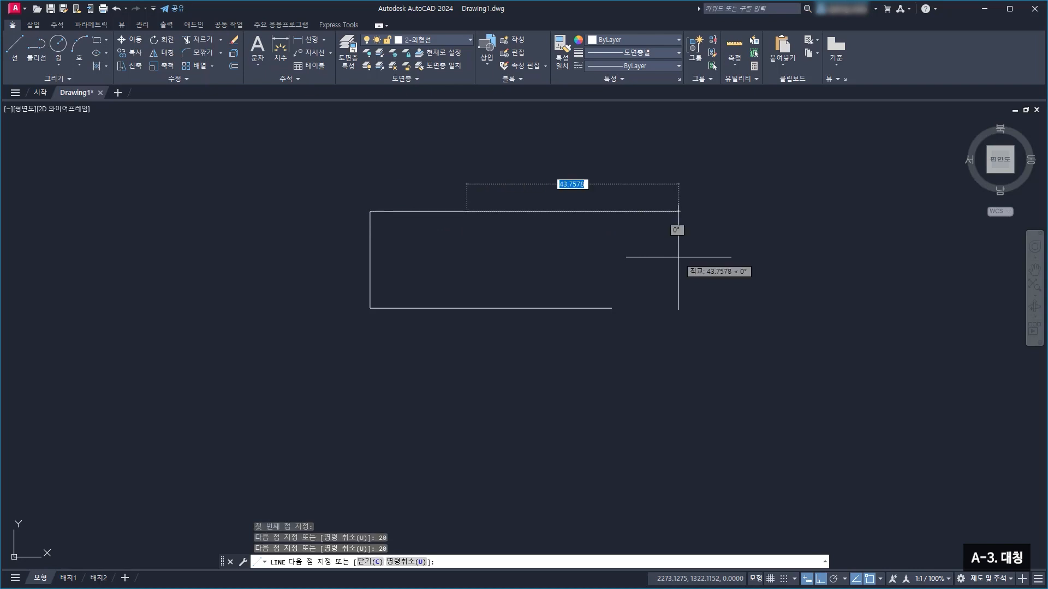
Continue the outline 10 units down and 30 units right, and close it at the bottom line's right endpoint
text(10)
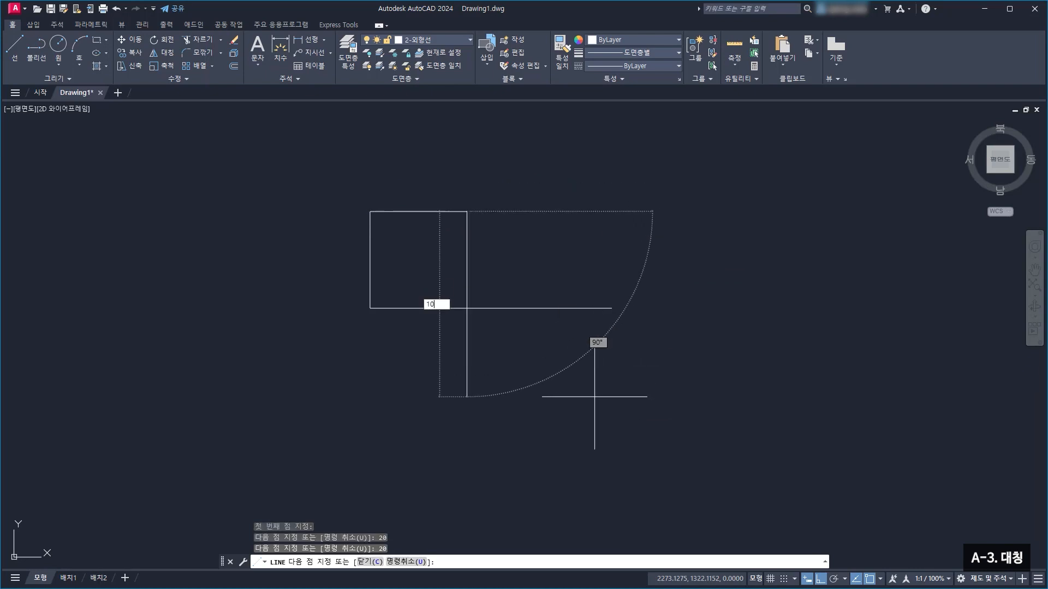
key(Return)
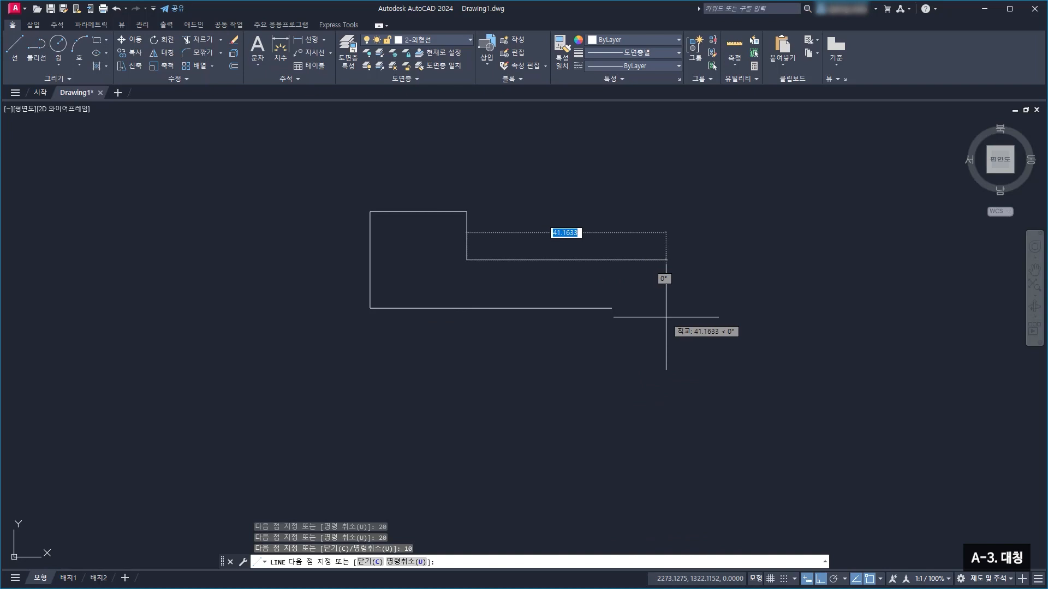
text(30)
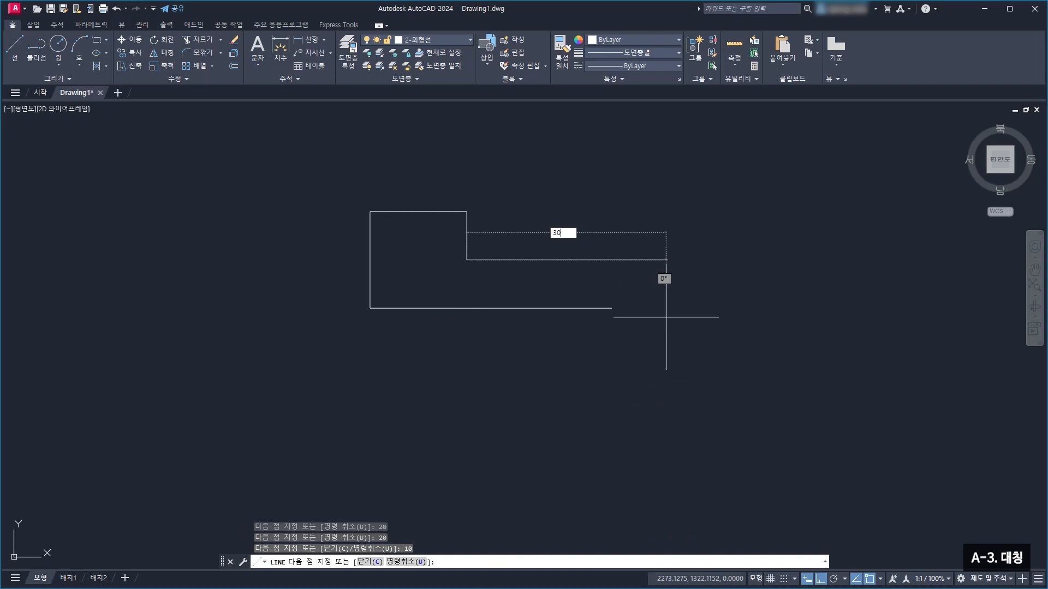
key(Return)
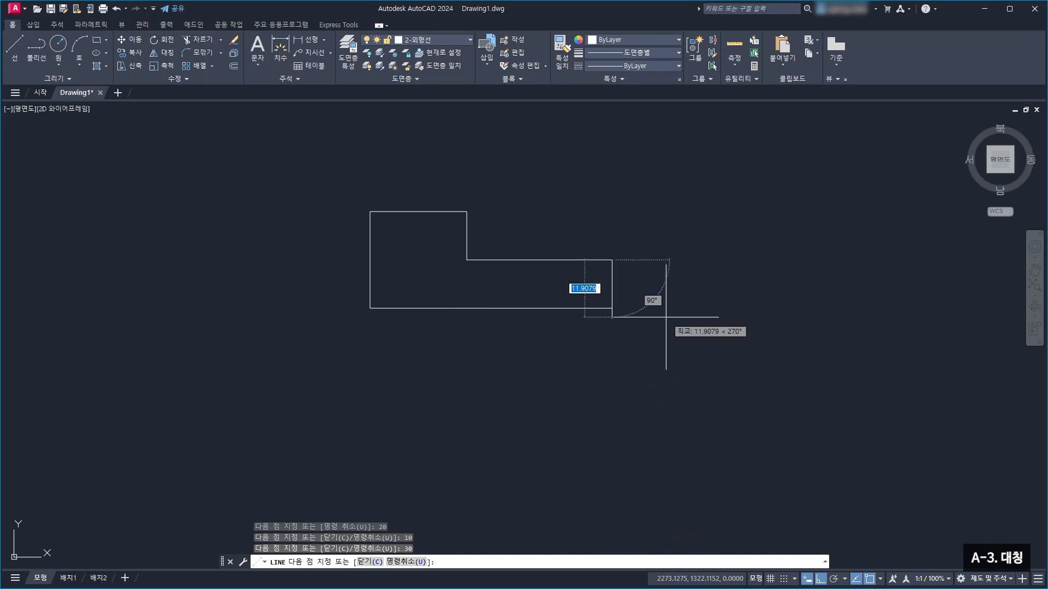
click(611, 309)
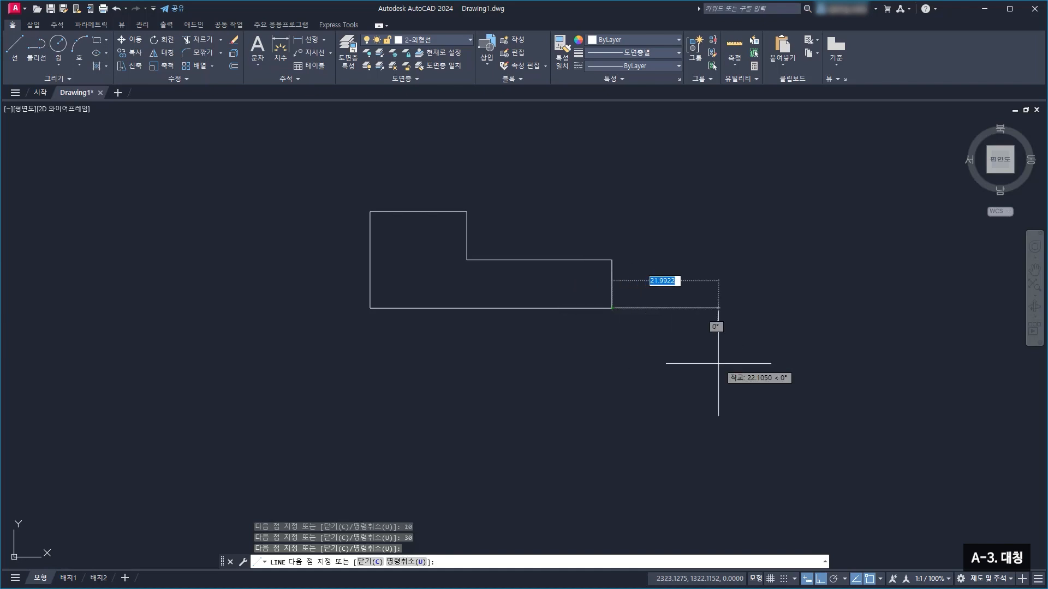
key(Escape)
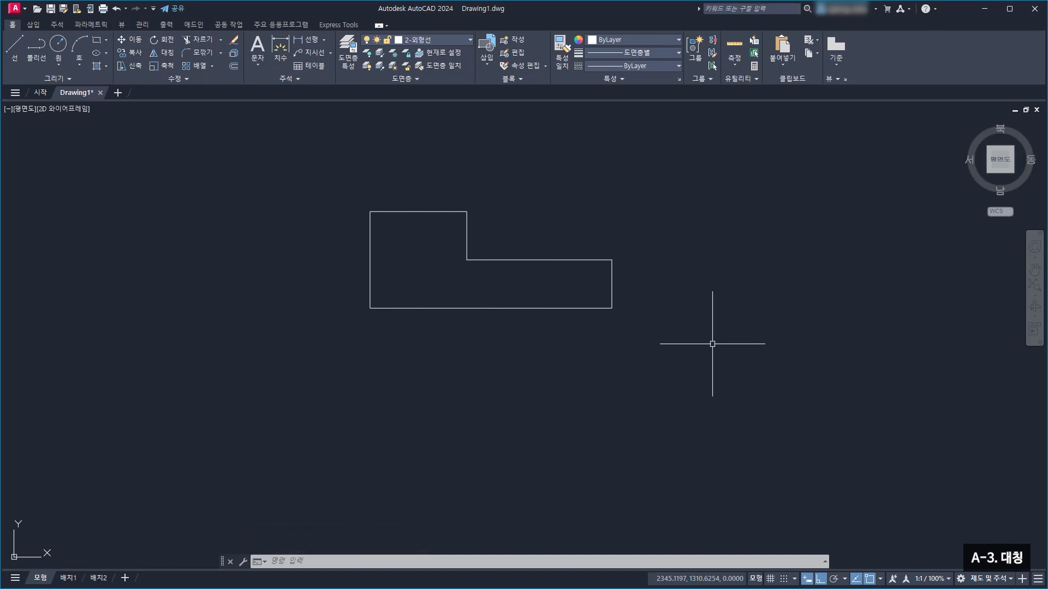
Move the bottom horizontal line of the stepped outline to the layer 4-중심선
click(556, 308)
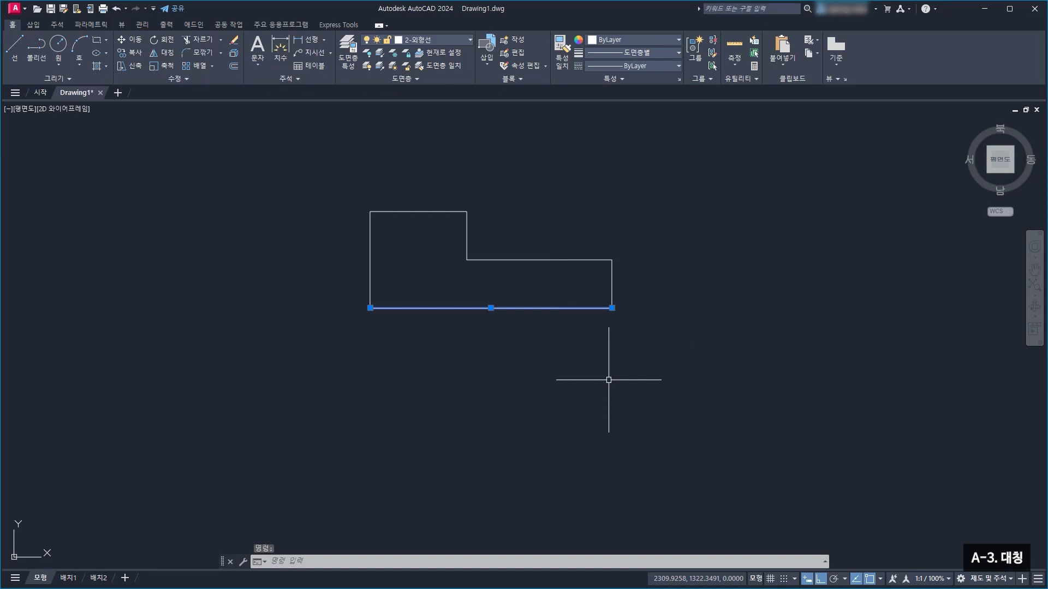
click(430, 38)
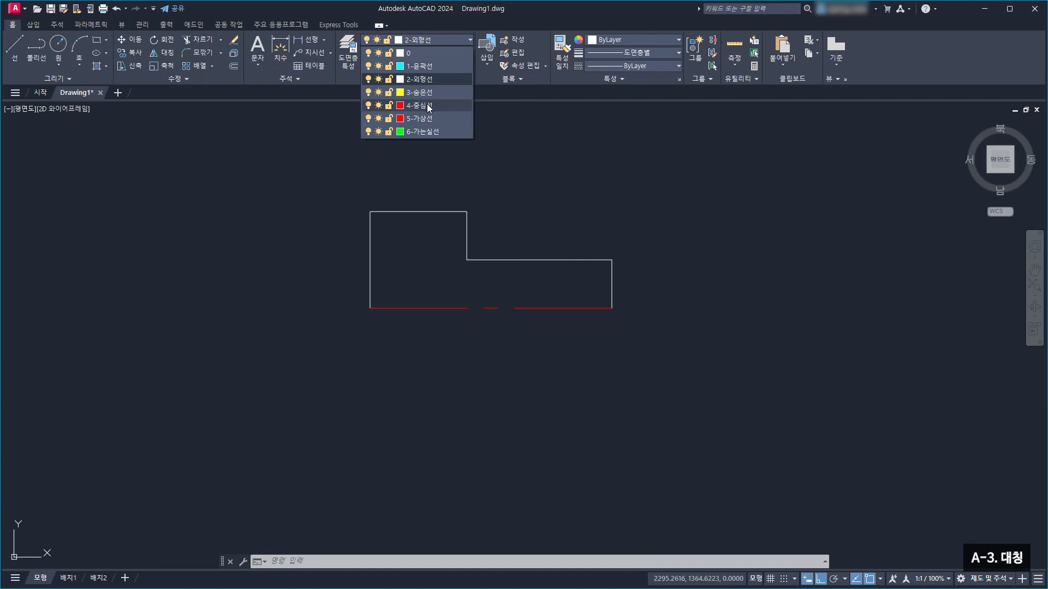
click(419, 105)
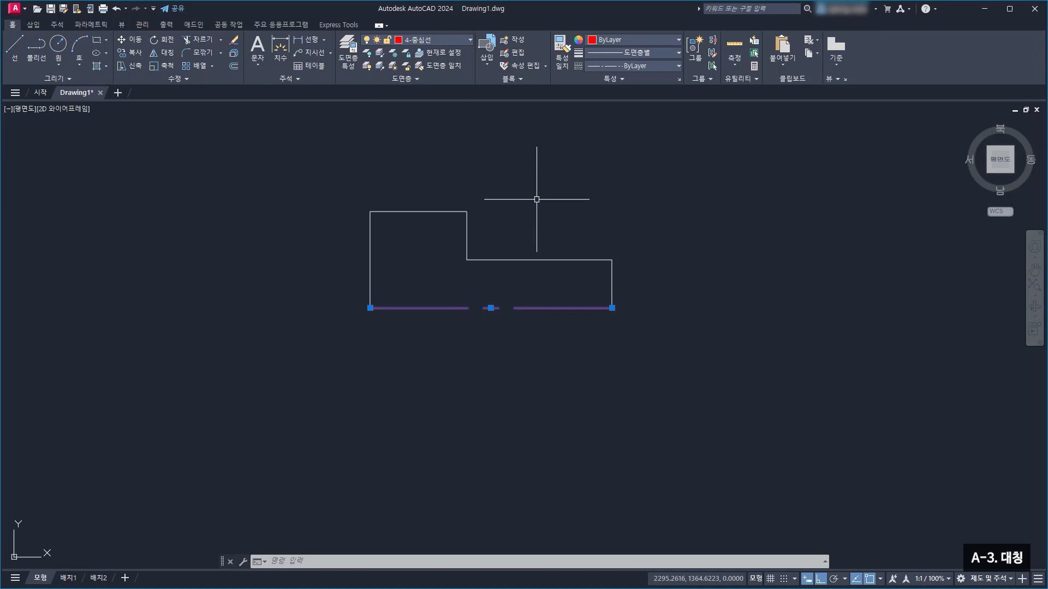
key(Escape)
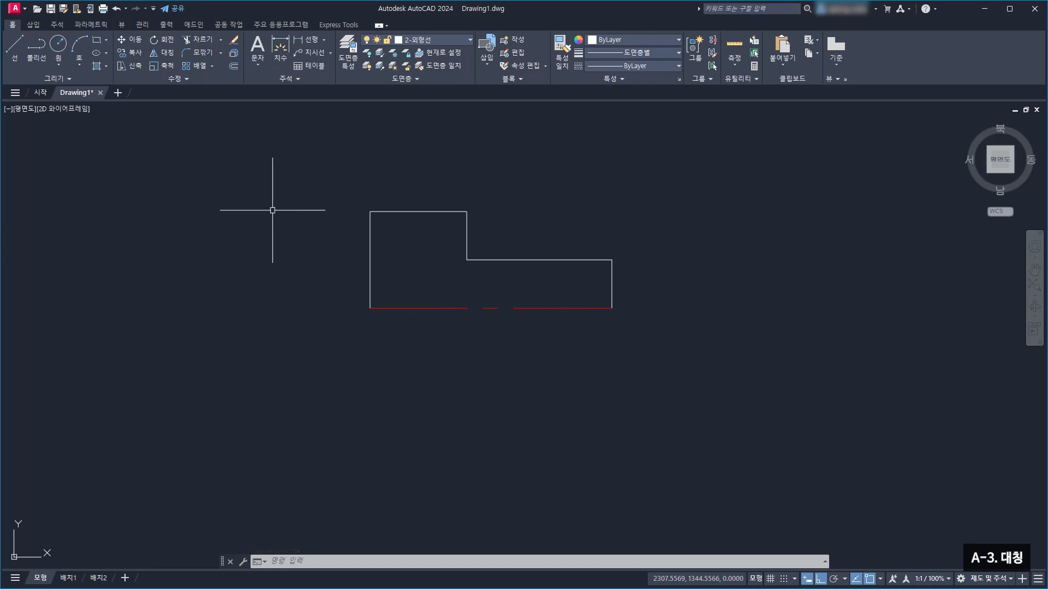
Lengthen the centre line by an increment of 3 at both its left and right ends
click(178, 79)
click(149, 92)
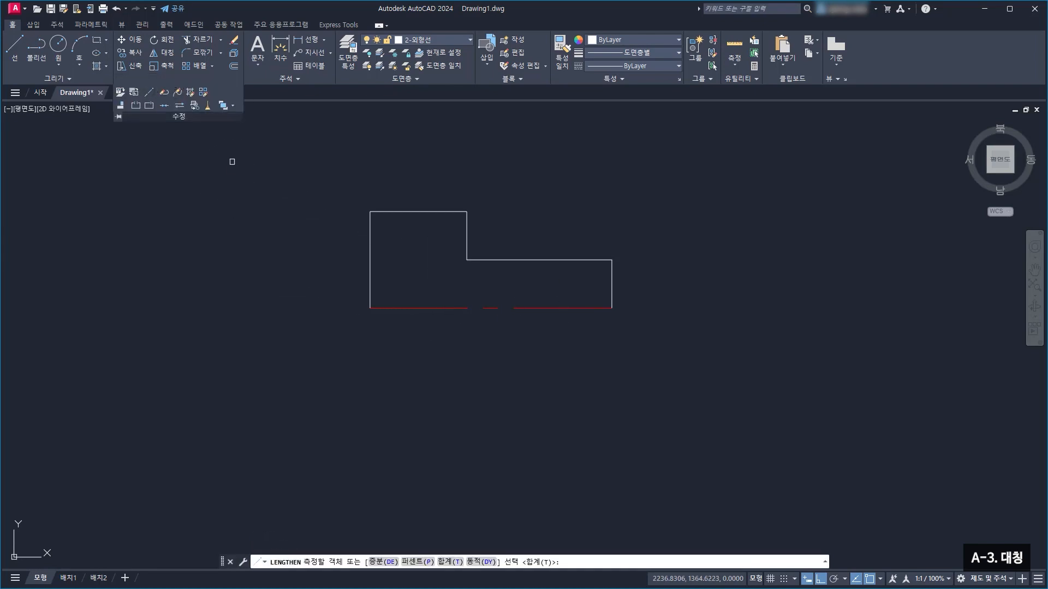
click(386, 563)
text(3)
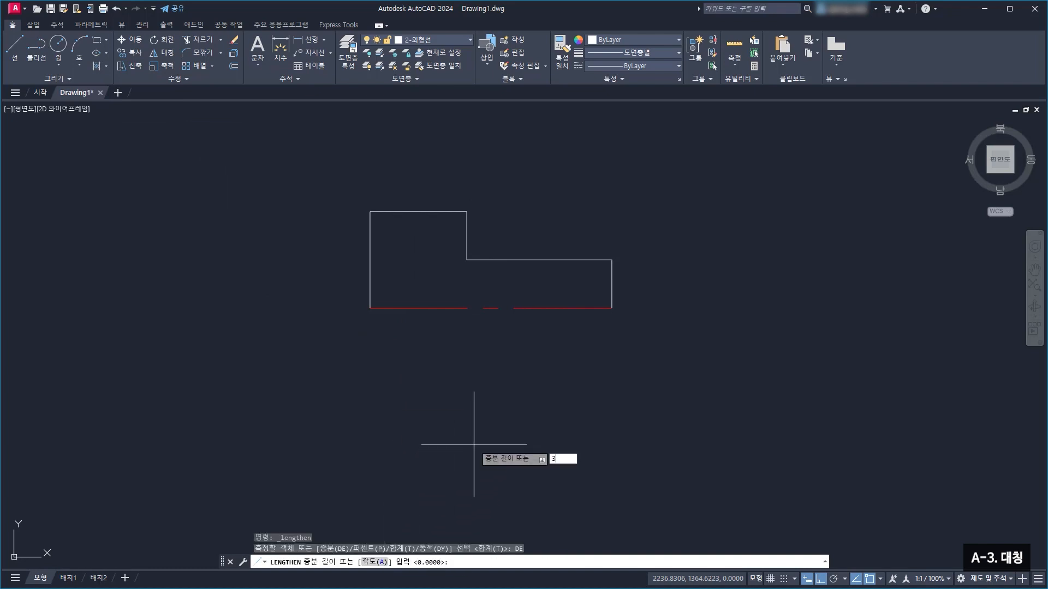
key(Return)
click(401, 308)
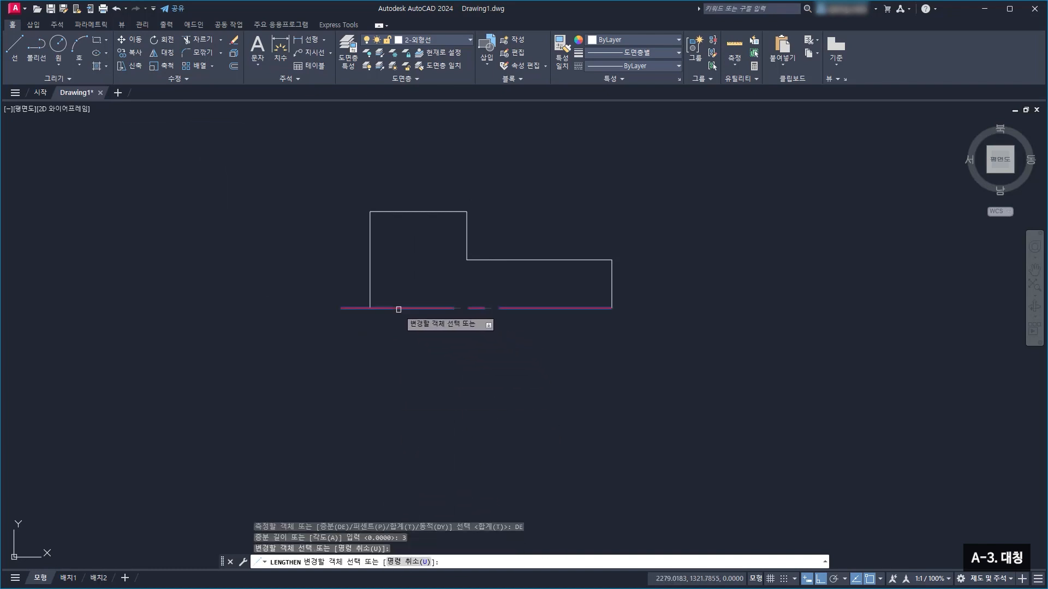
click(578, 307)
key(Escape)
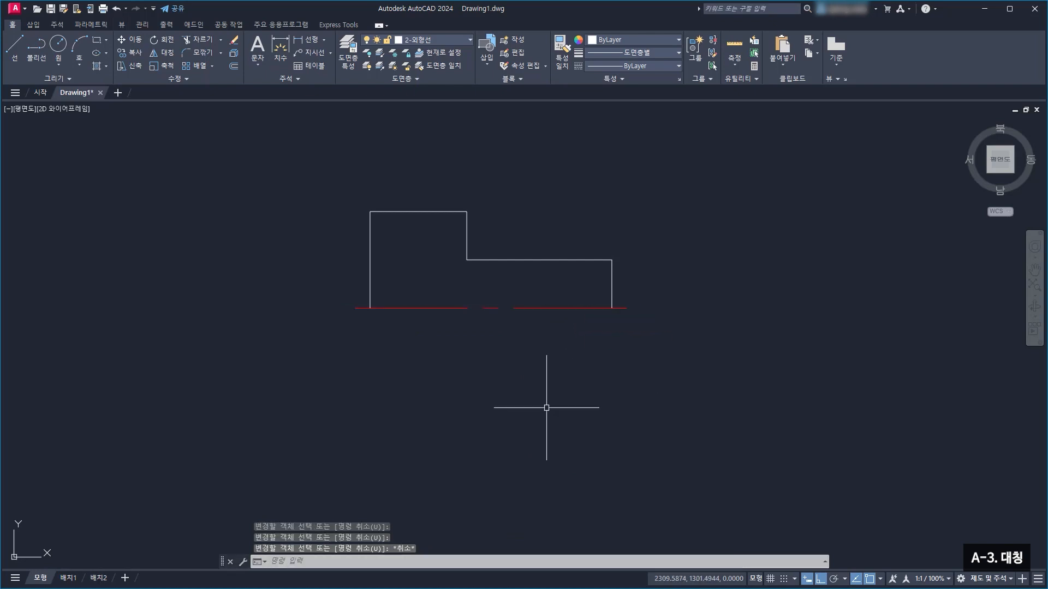
Select the whole stepped half-profile for the Mirror command, and remove the centre line from the selection
middle_drag(600, 325, 580, 294)
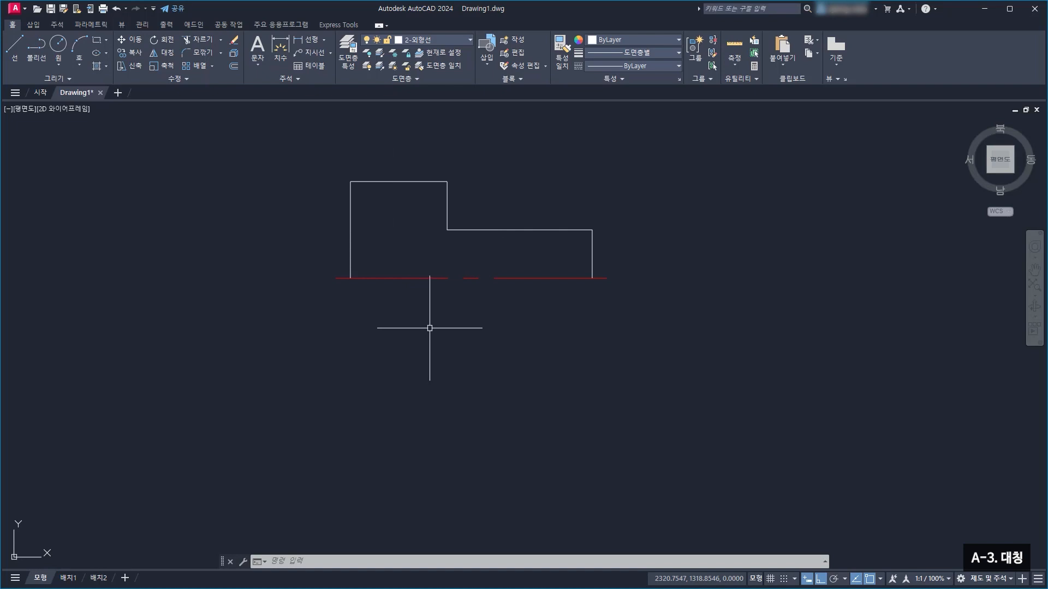
click(170, 55)
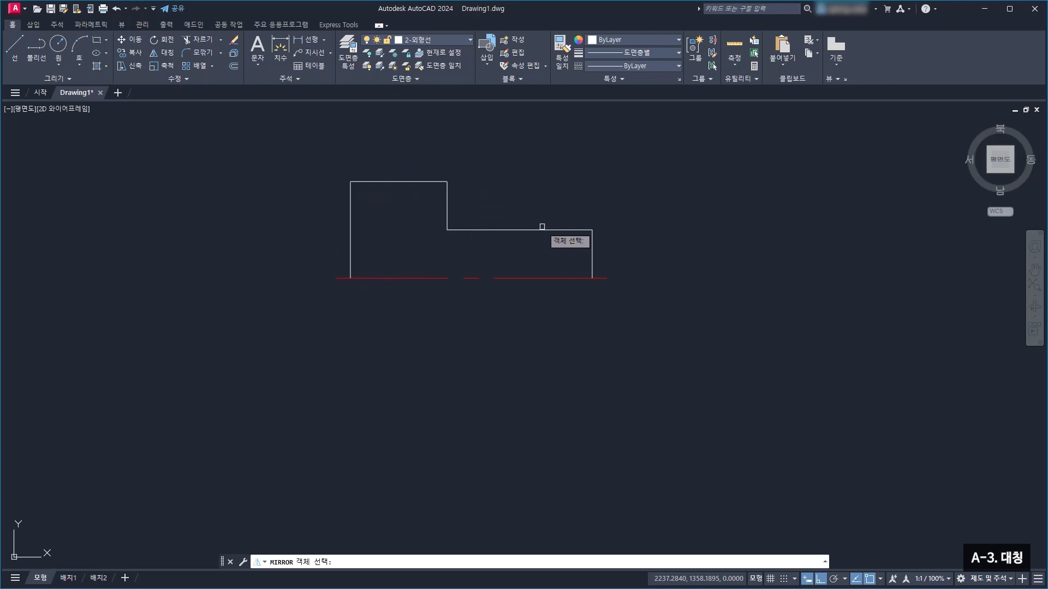
click(678, 259)
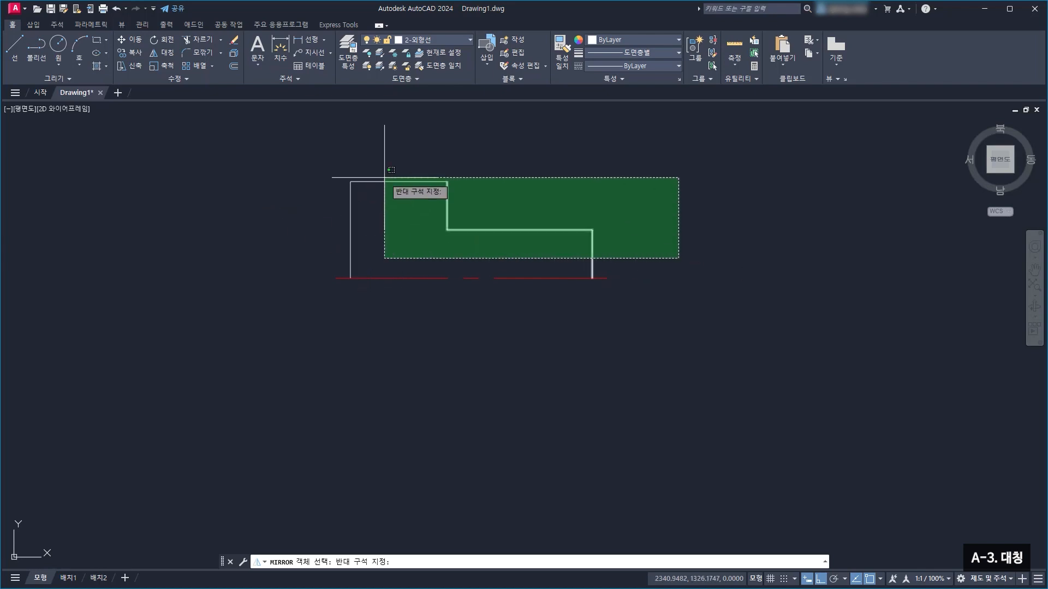
click(728, 248)
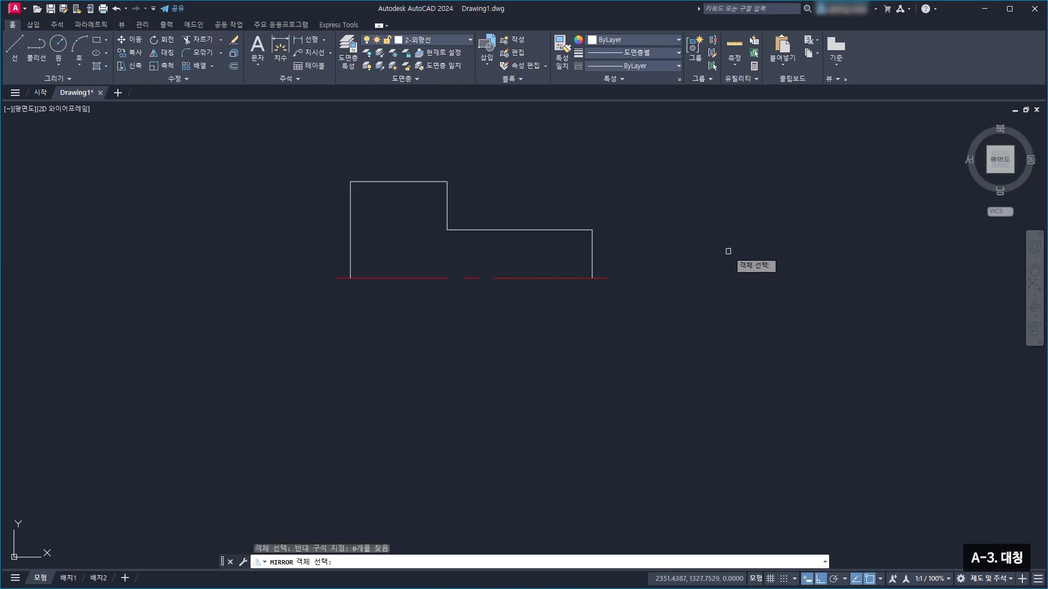
click(741, 321)
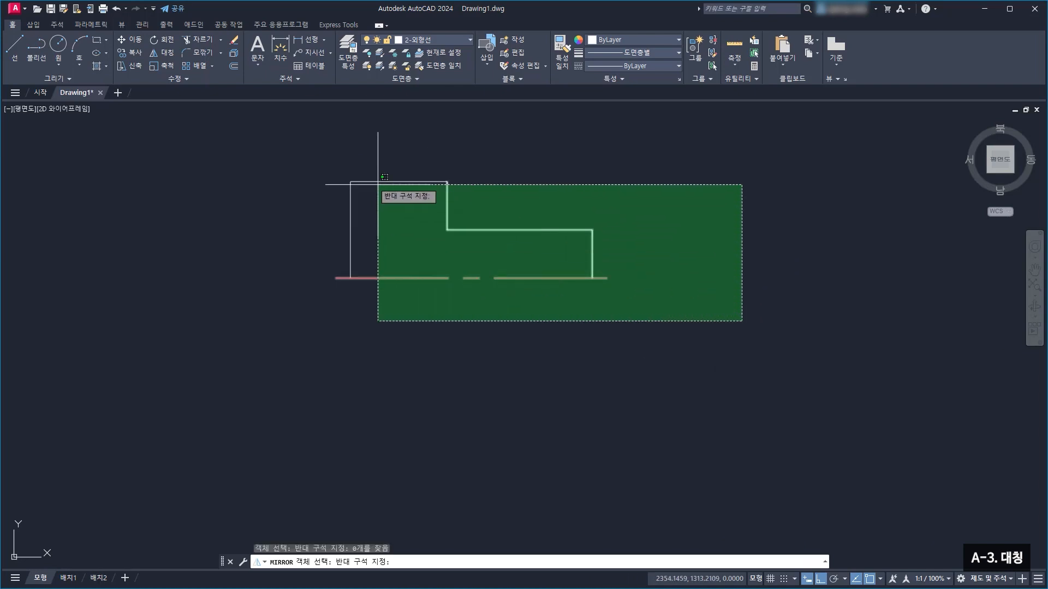
click(287, 154)
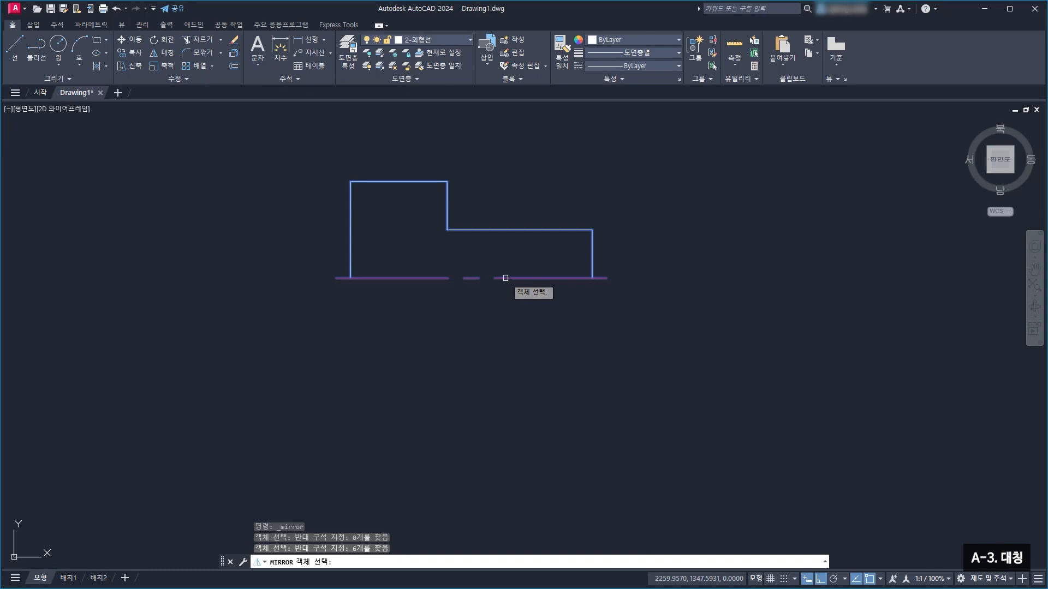
click(730, 330)
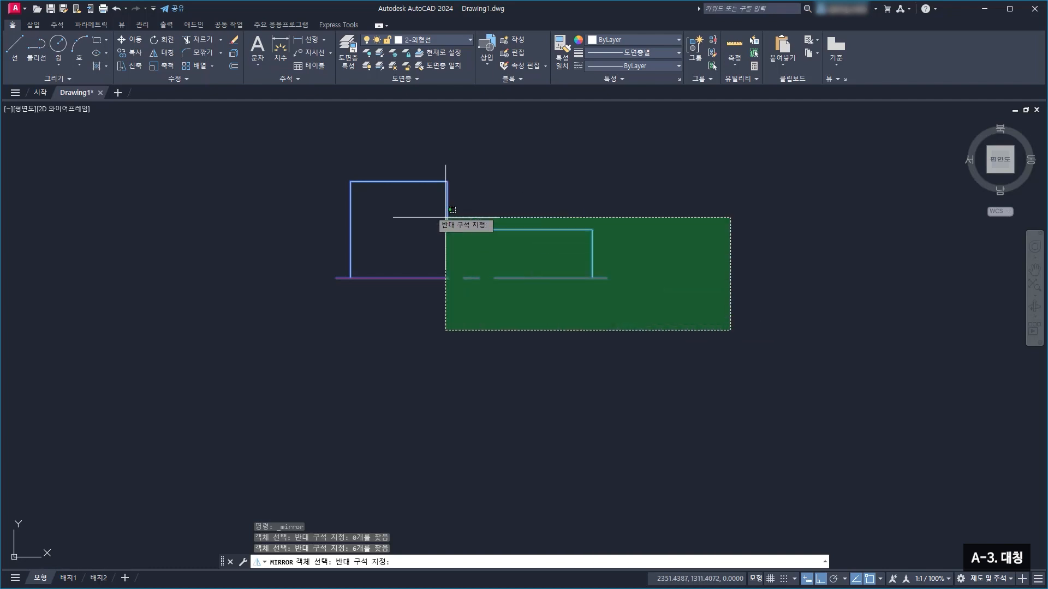
click(245, 145)
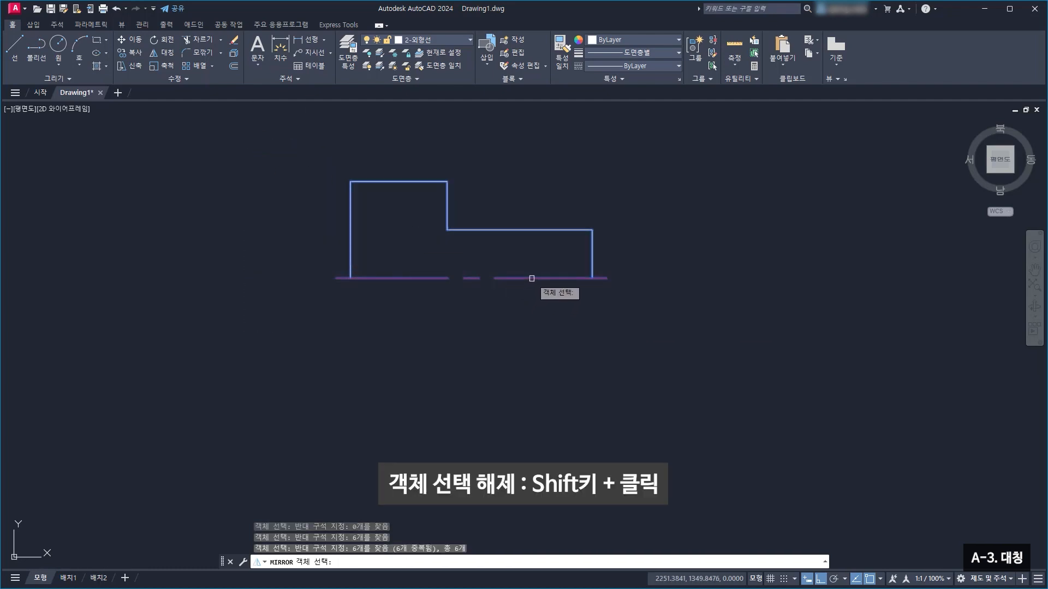
shift+click(531, 279)
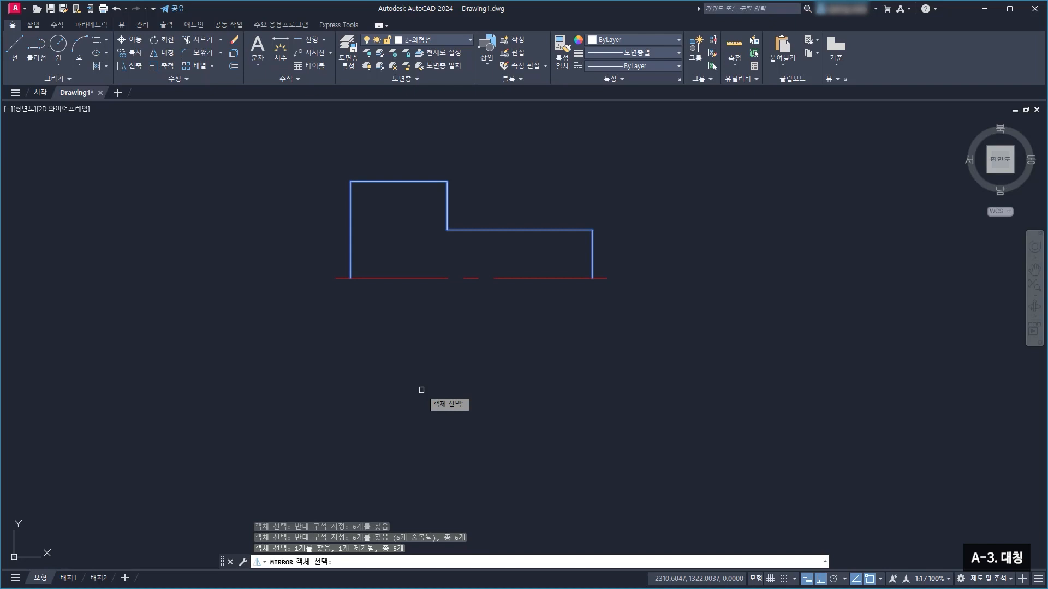
Mirror the selected outline across the centre line, using its left and right endpoints with Ortho off, and keep the original objects
key(Return)
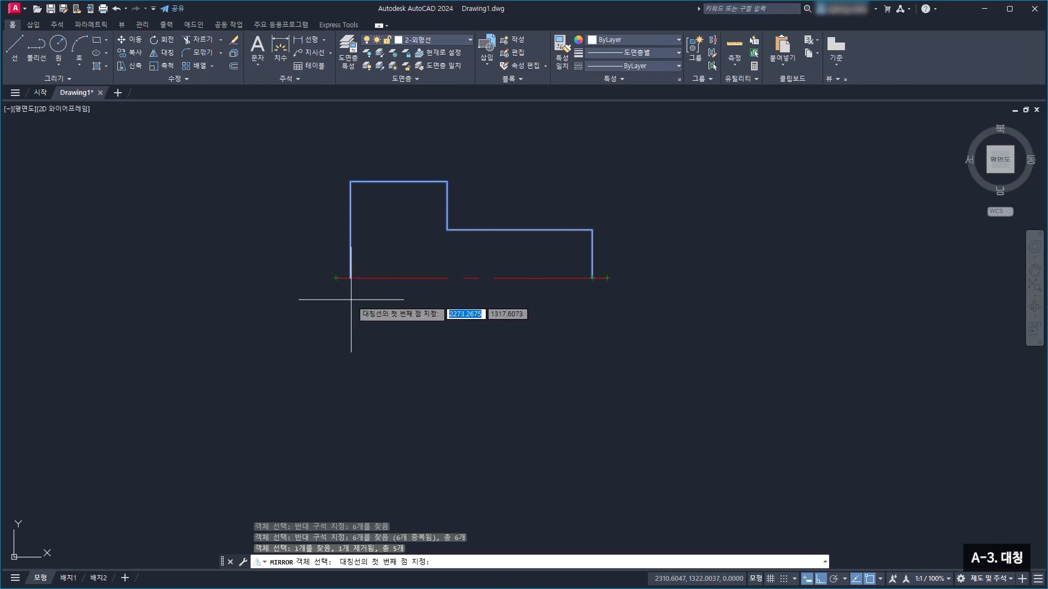
click(335, 278)
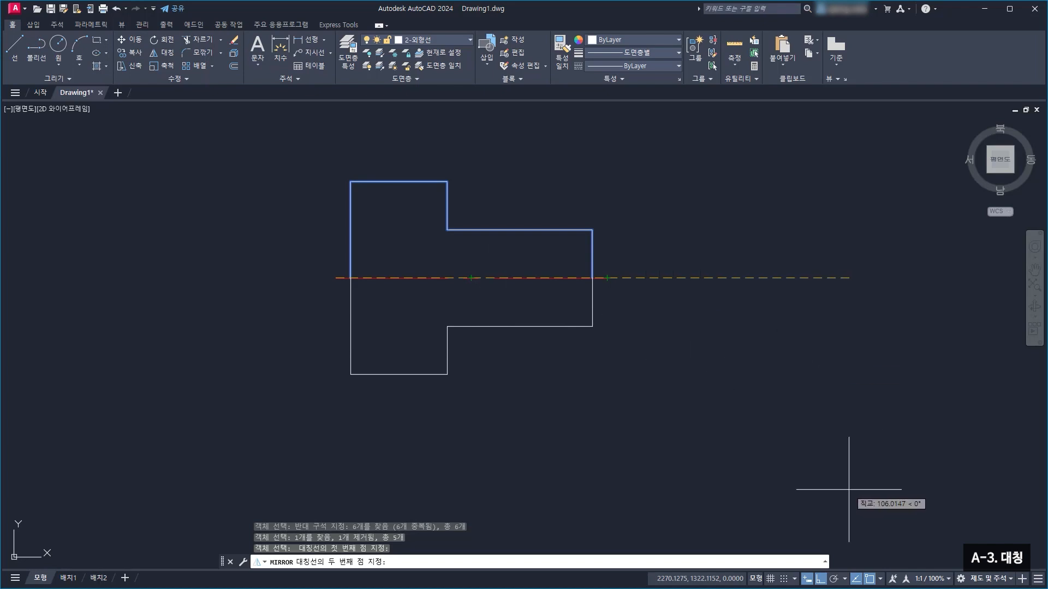
click(820, 580)
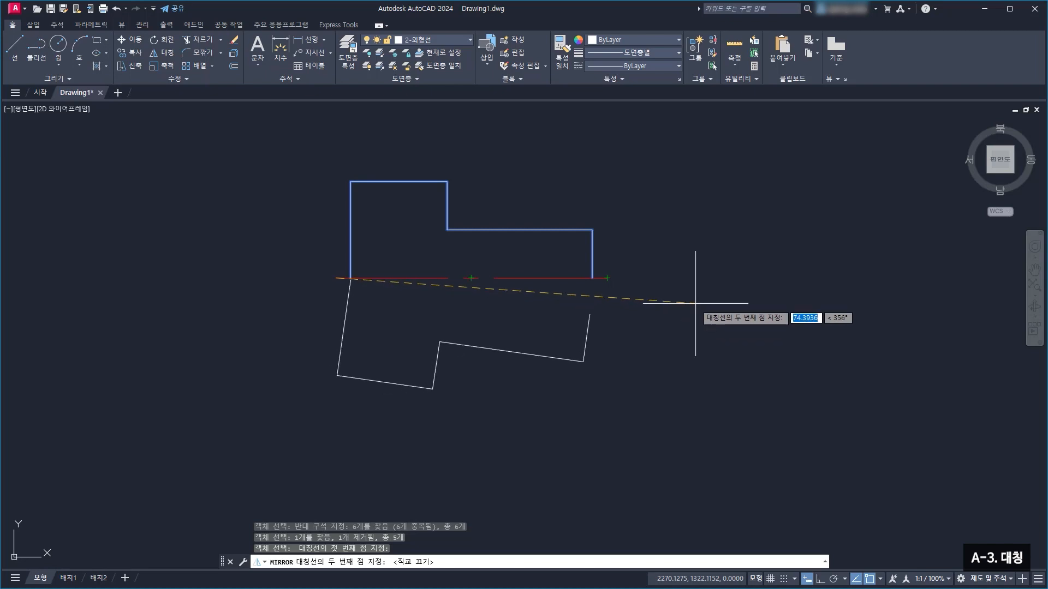
click(606, 278)
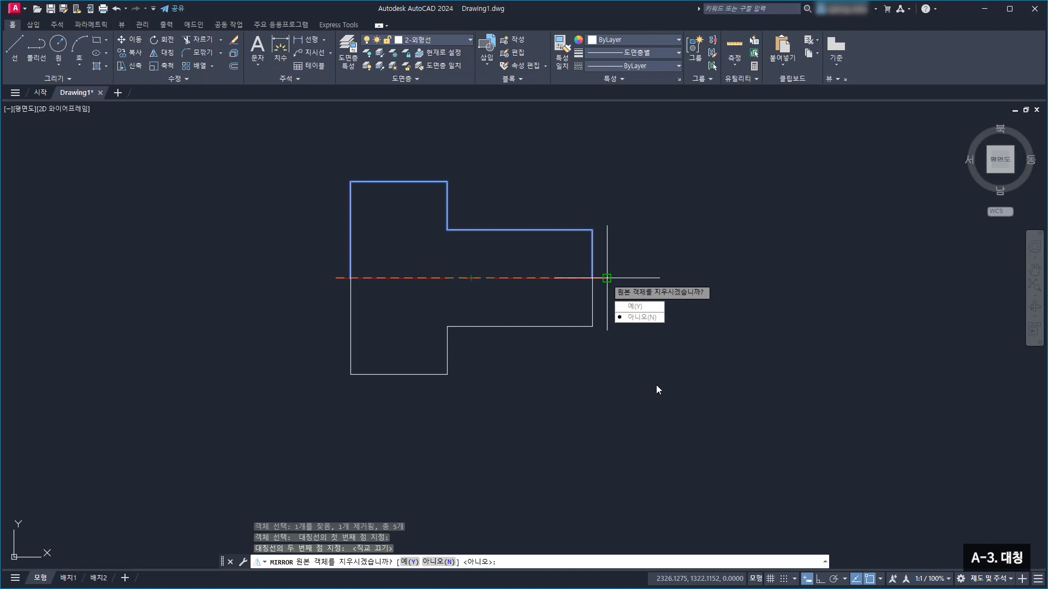
key(Return)
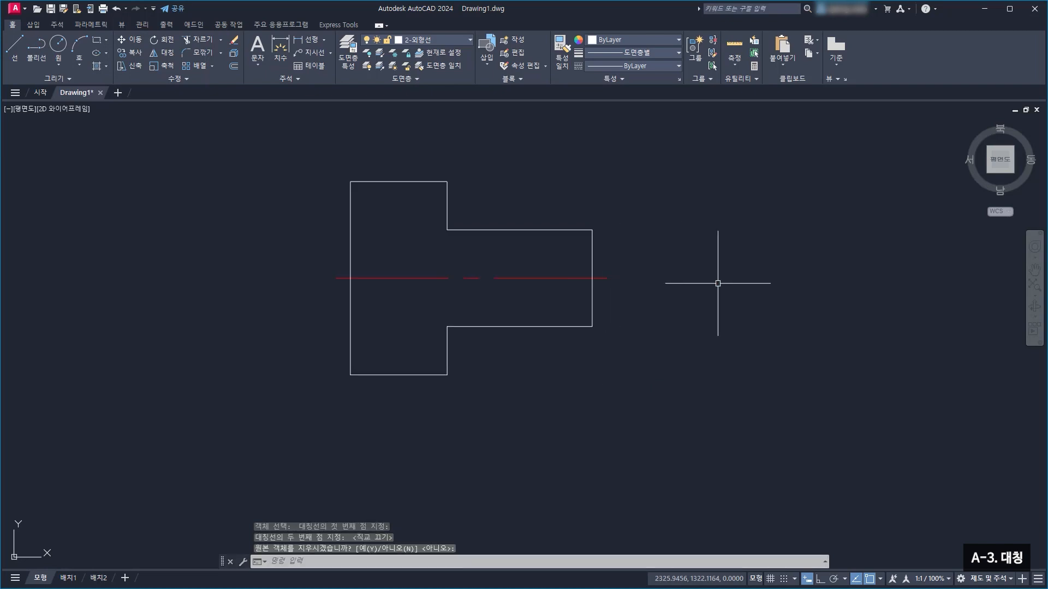
Erase the mirrored lower half of the profile below the centre line
middle_drag(693, 368, 709, 336)
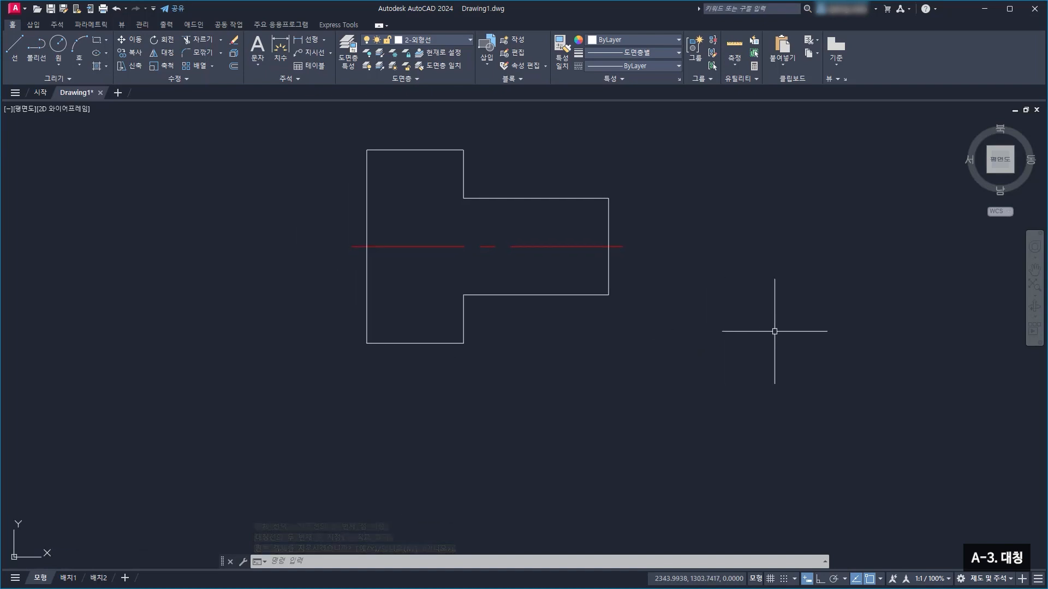
click(683, 269)
click(306, 364)
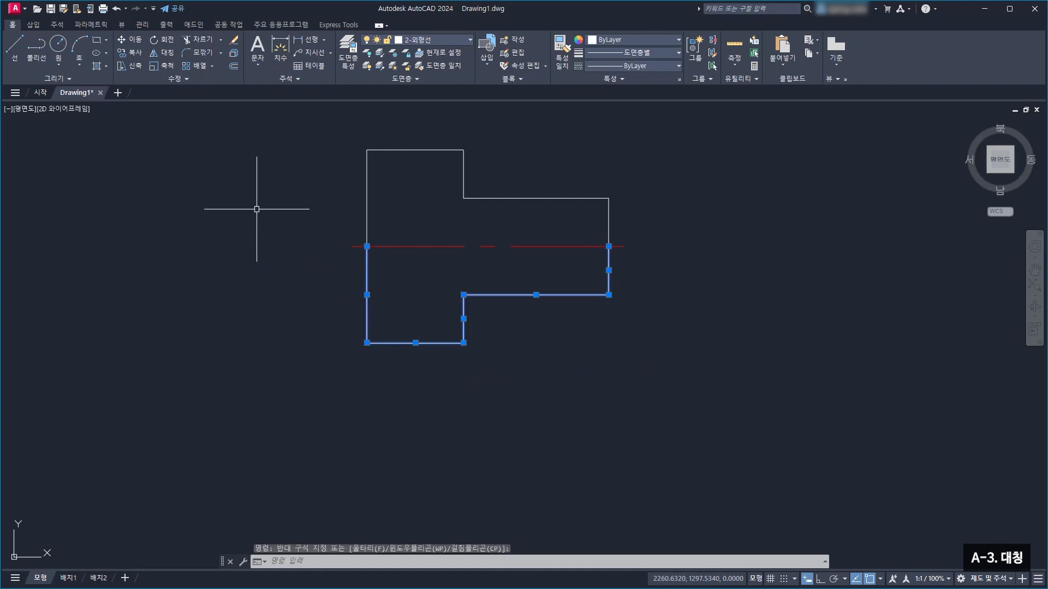
click(234, 42)
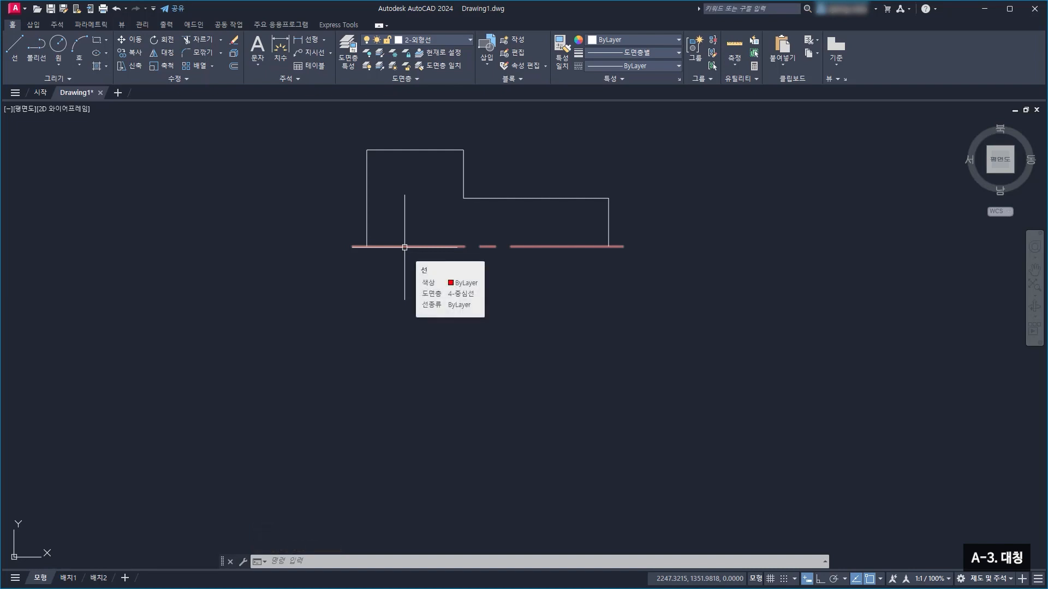
Mirror the upper profile together with the centre line about a horizontal axis from the centre line's midpoint, with Ortho on, keeping the originals
click(152, 57)
click(748, 299)
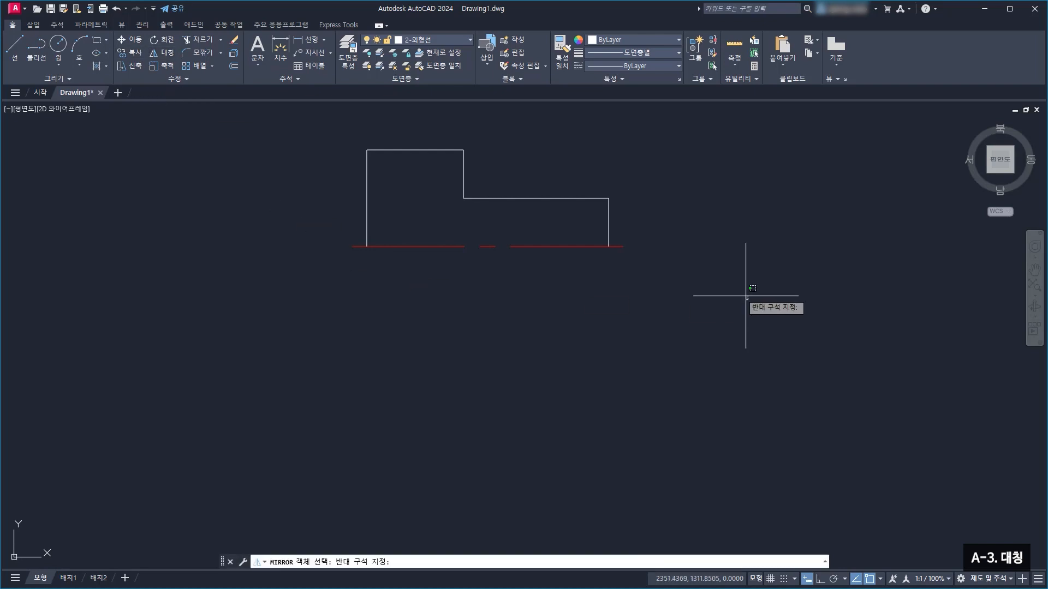
click(290, 134)
key(Return)
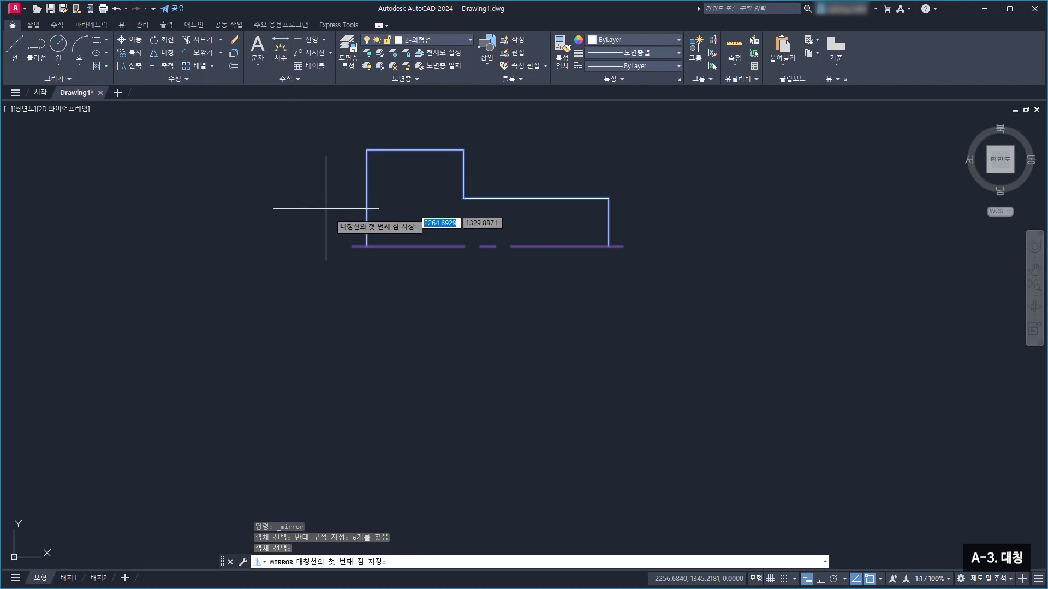
click(487, 246)
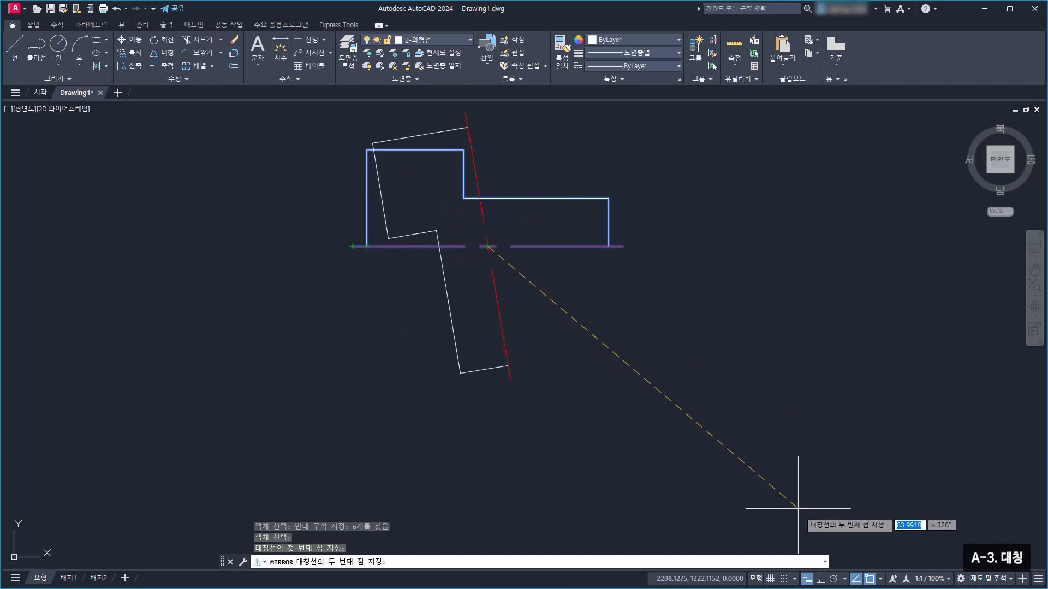
click(819, 579)
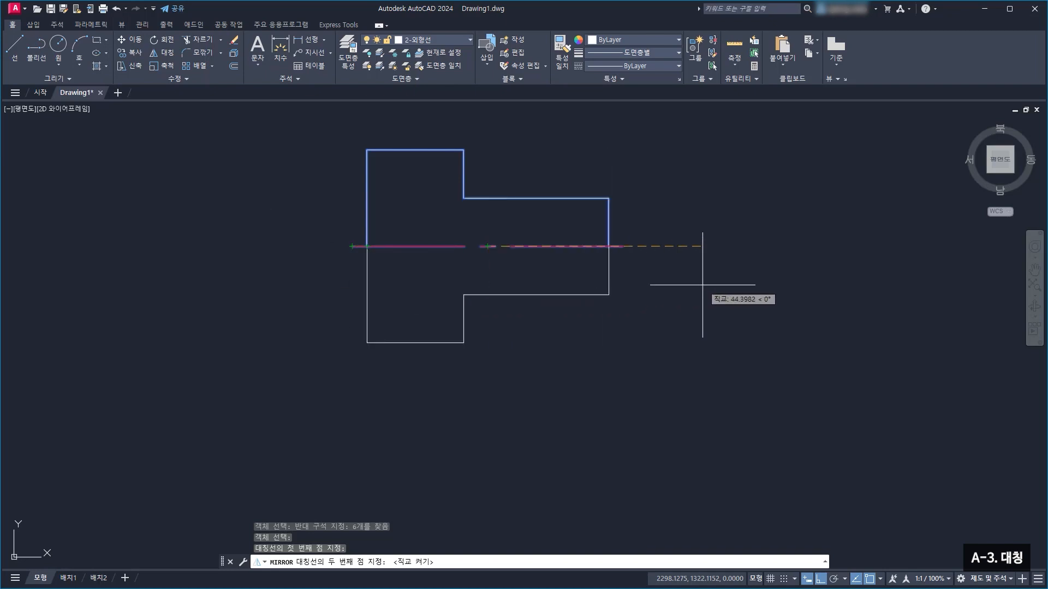
click(749, 258)
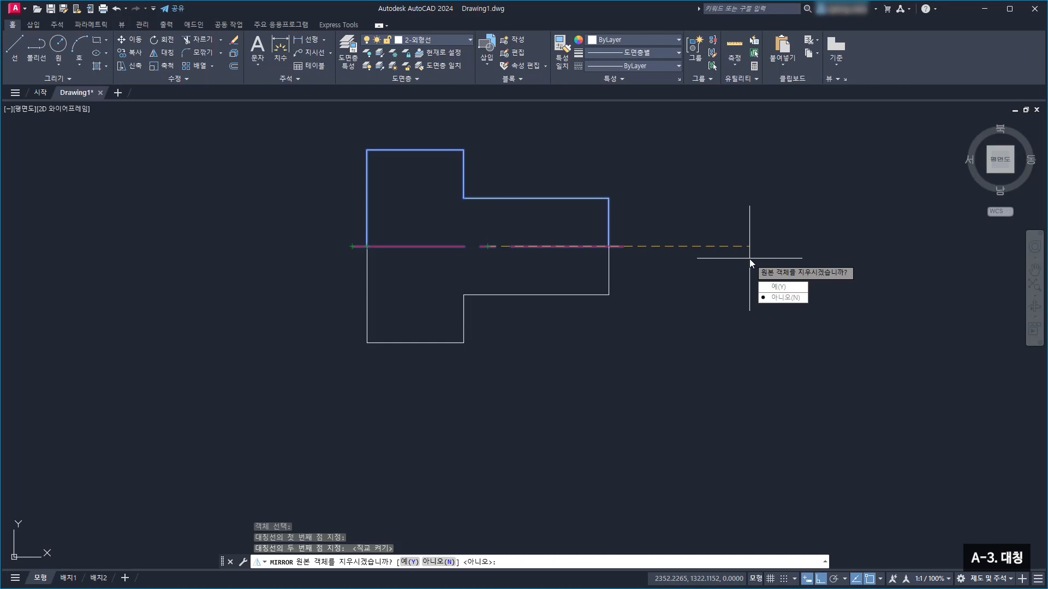
key(Return)
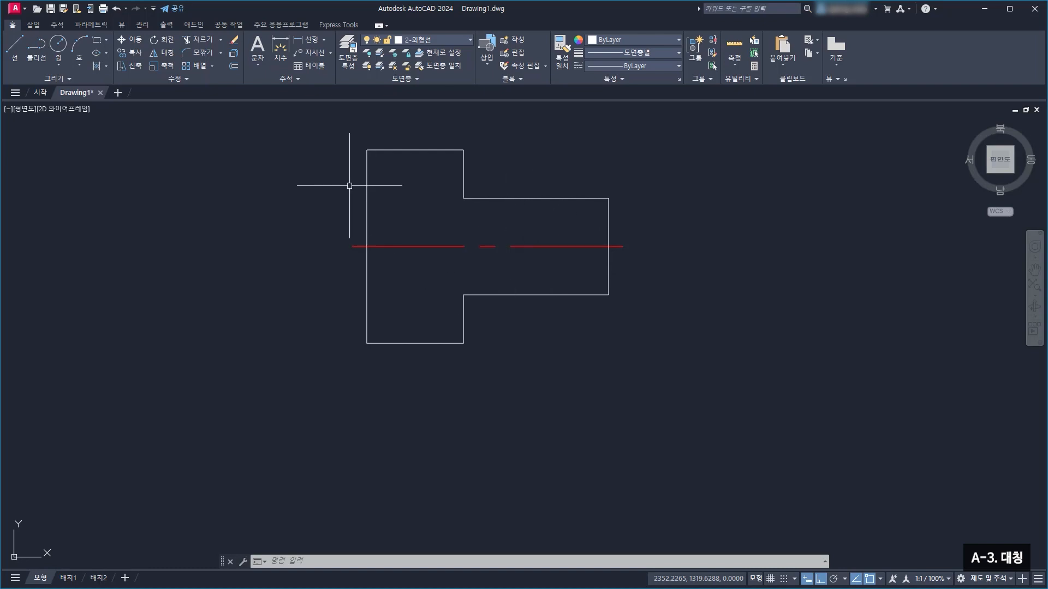
Check the overlapping centre lines in the Properties palette and delete one of the duplicates
click(442, 221)
click(398, 261)
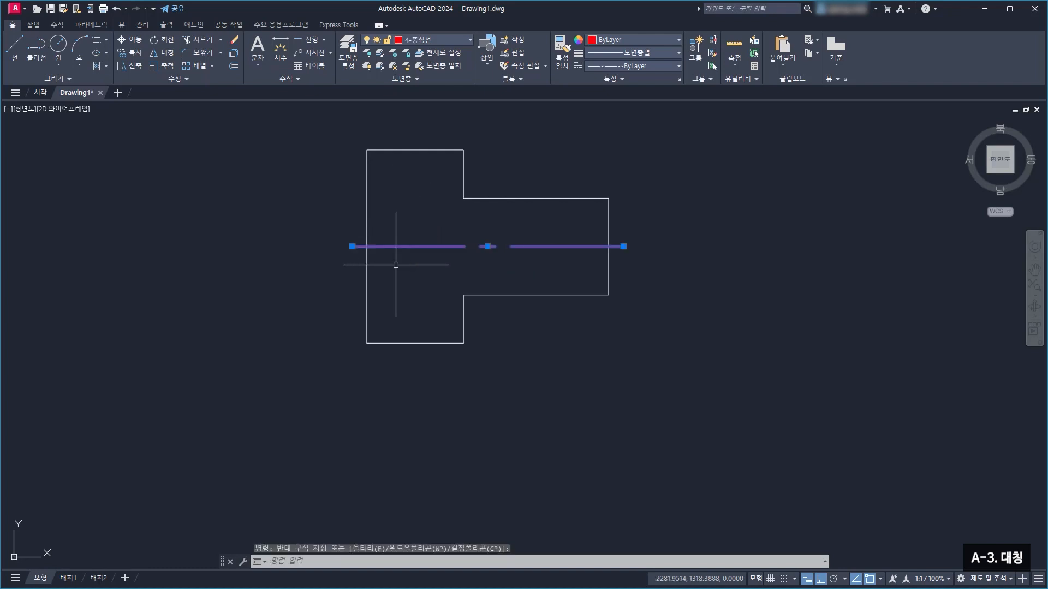
click(122, 24)
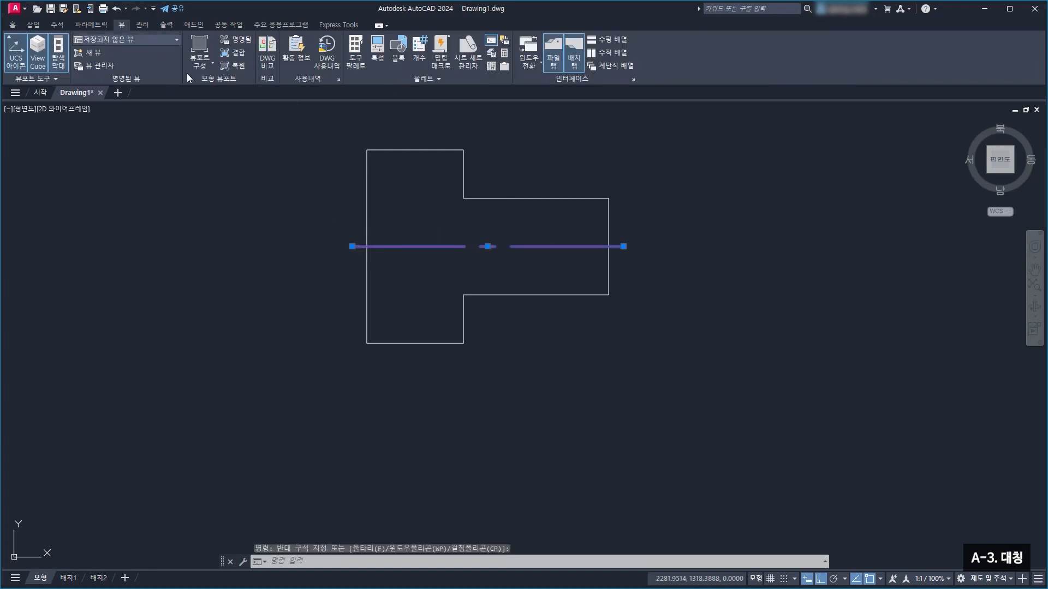
click(377, 55)
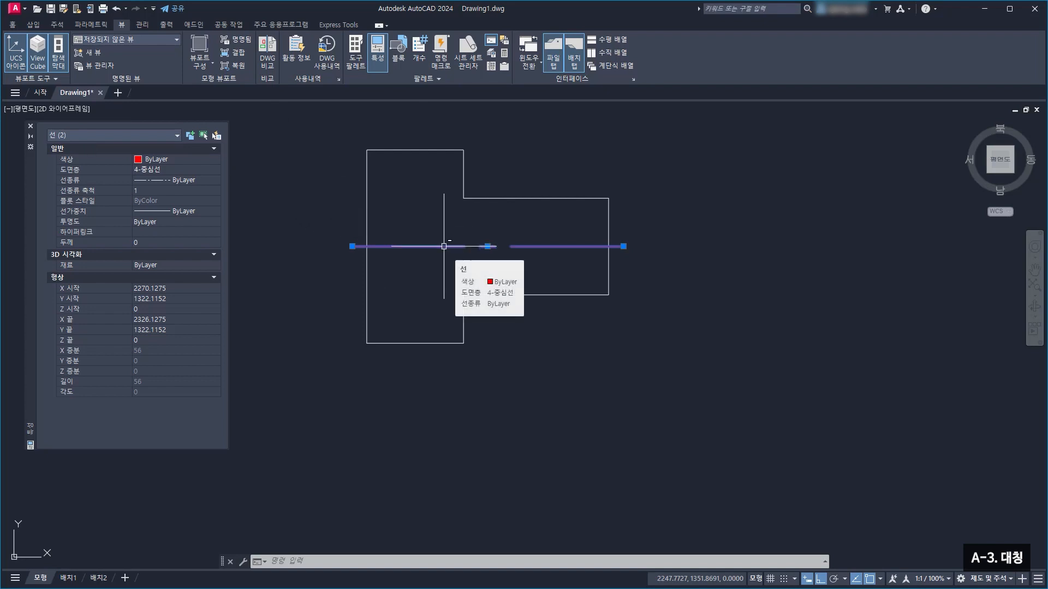
shift+click(444, 246)
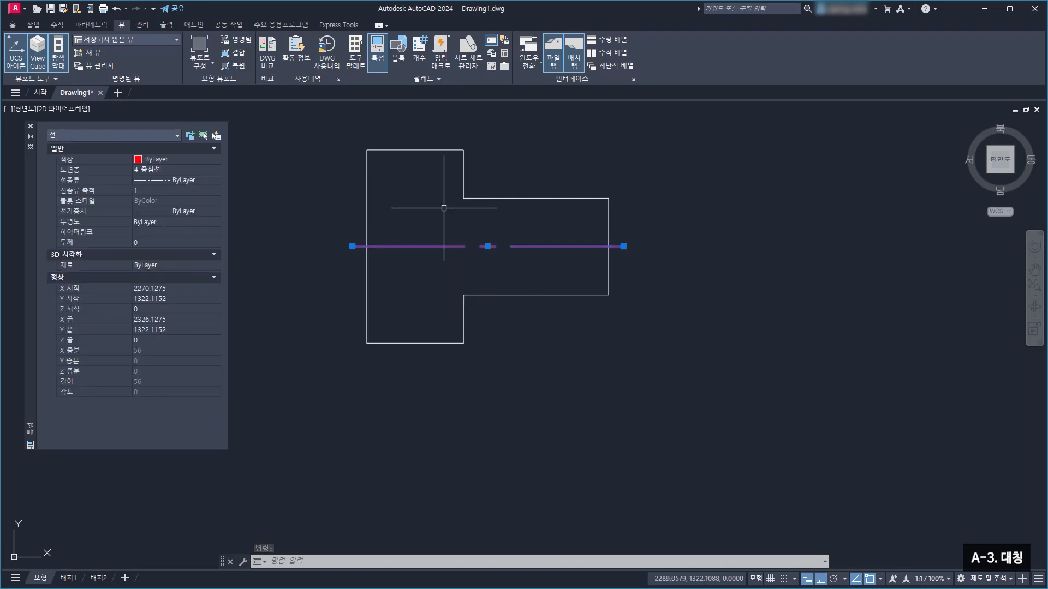
key(Delete)
Check the centre line in the Properties palette for remaining duplicates, then close the palette and clear the selection
click(443, 208)
click(412, 273)
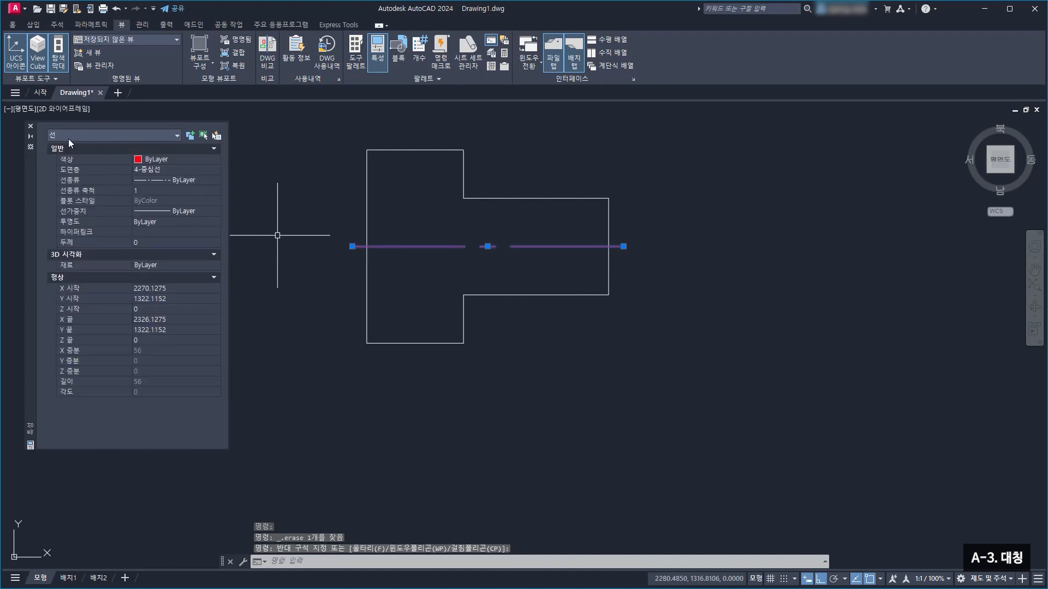
click(32, 126)
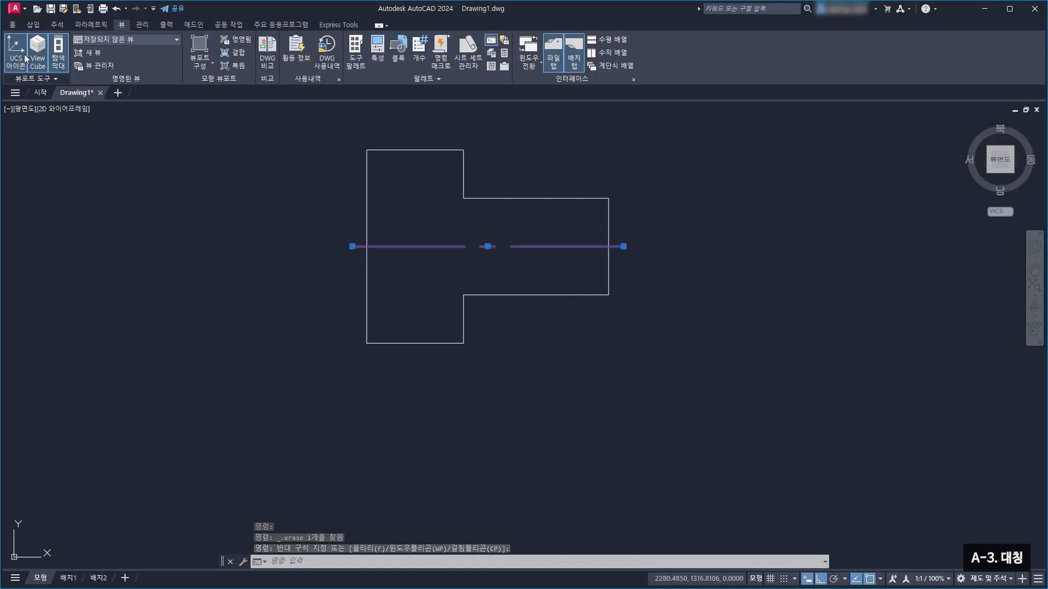
click(14, 26)
scroll(482, 241, down, 2)
scroll(479, 237, up, 2)
scroll(477, 235, down, 2)
middle_drag(477, 235, 499, 247)
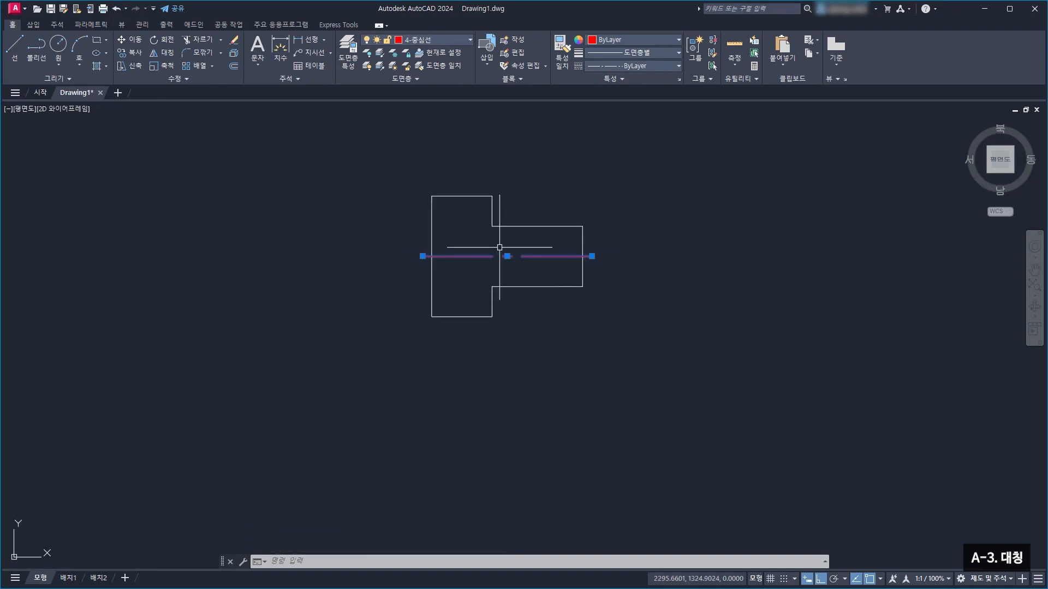
key(Escape)
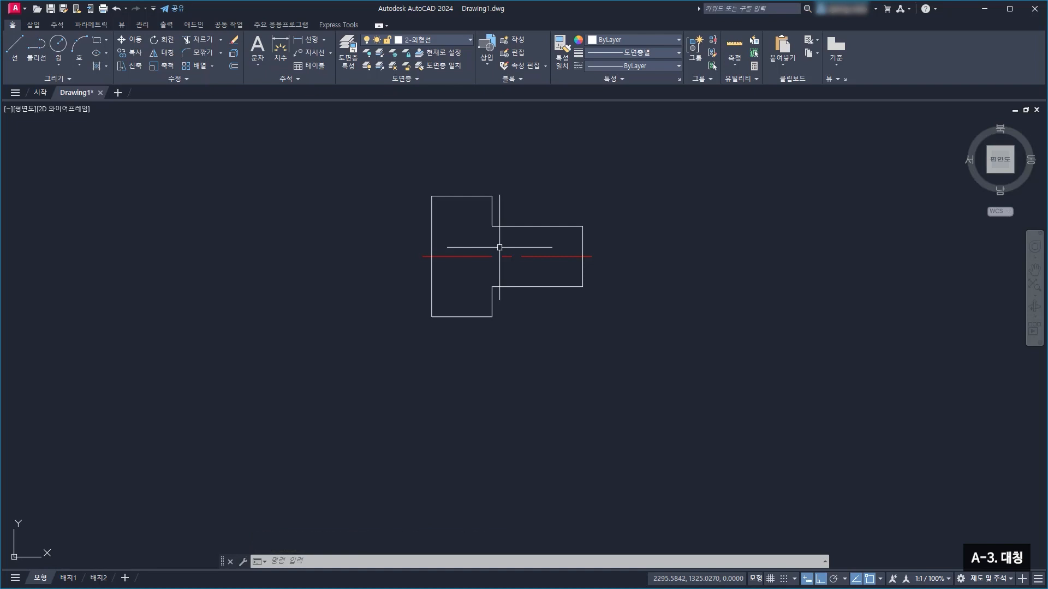
scroll(456, 243, up, 2)
middle_drag(496, 241, 560, 248)
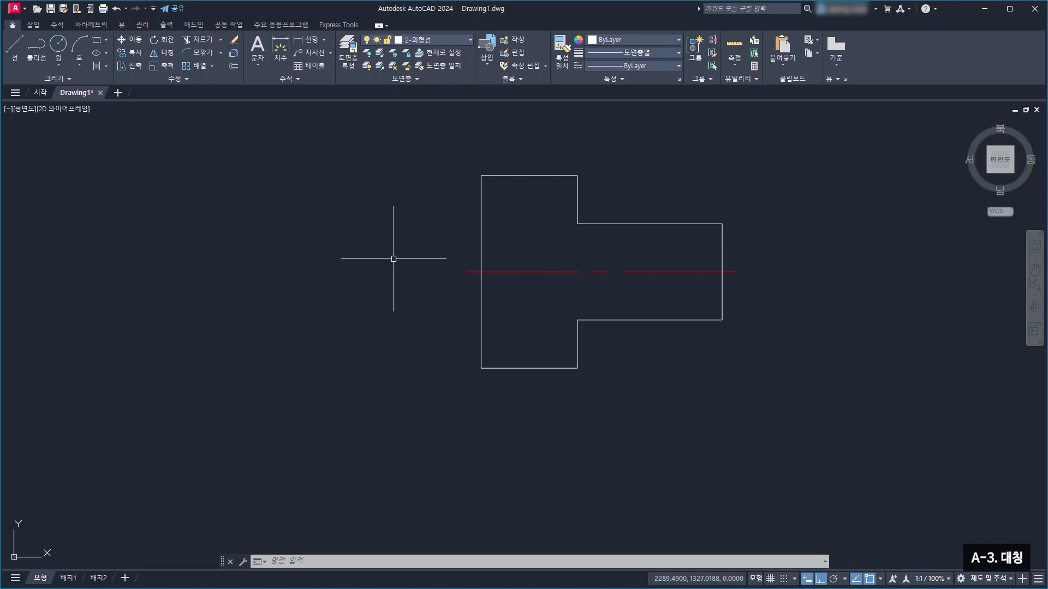
click(449, 158)
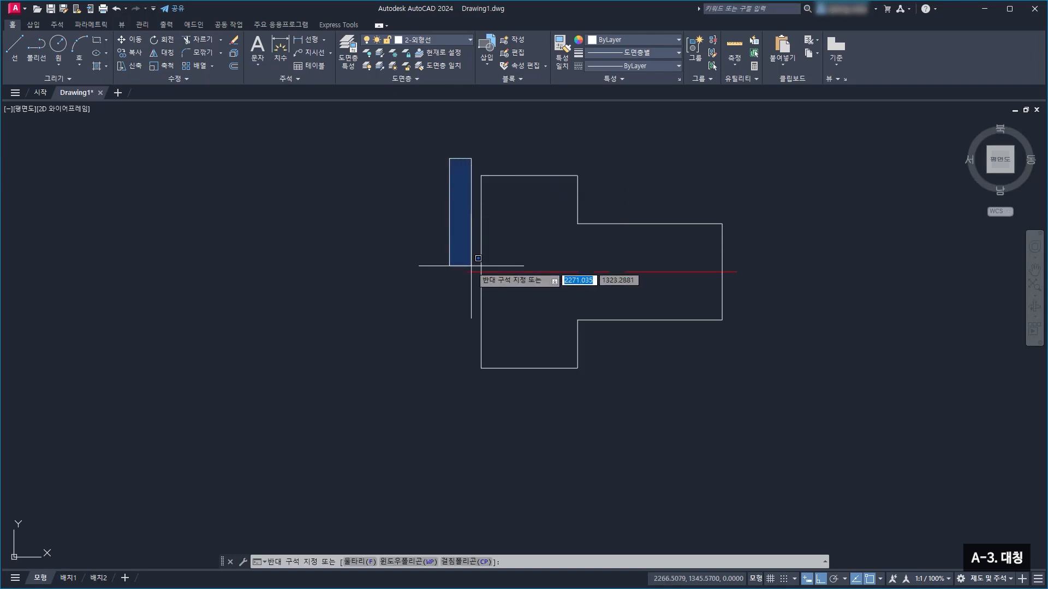
click(491, 400)
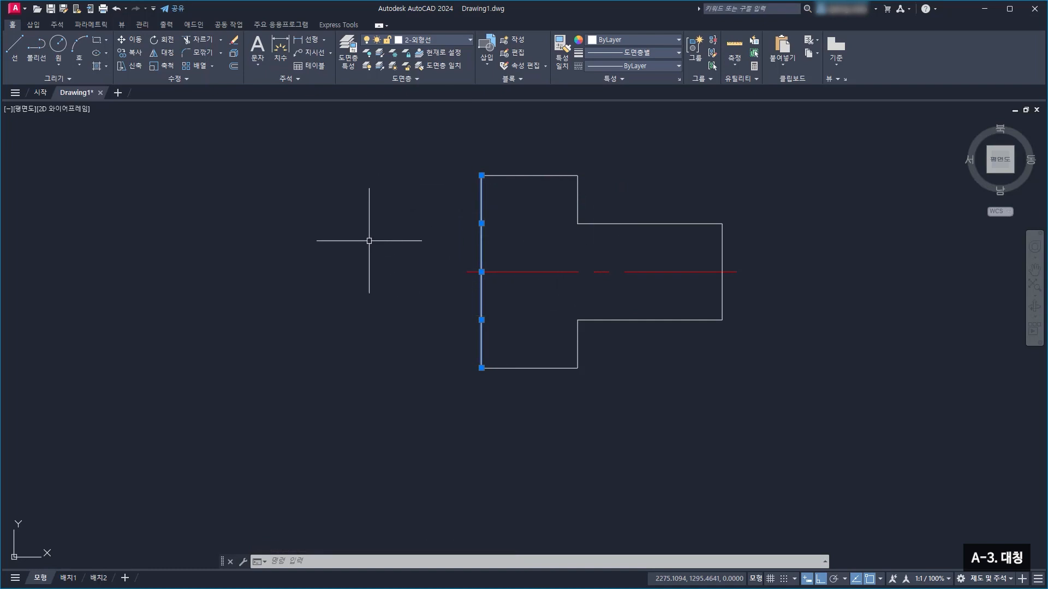
key(Escape)
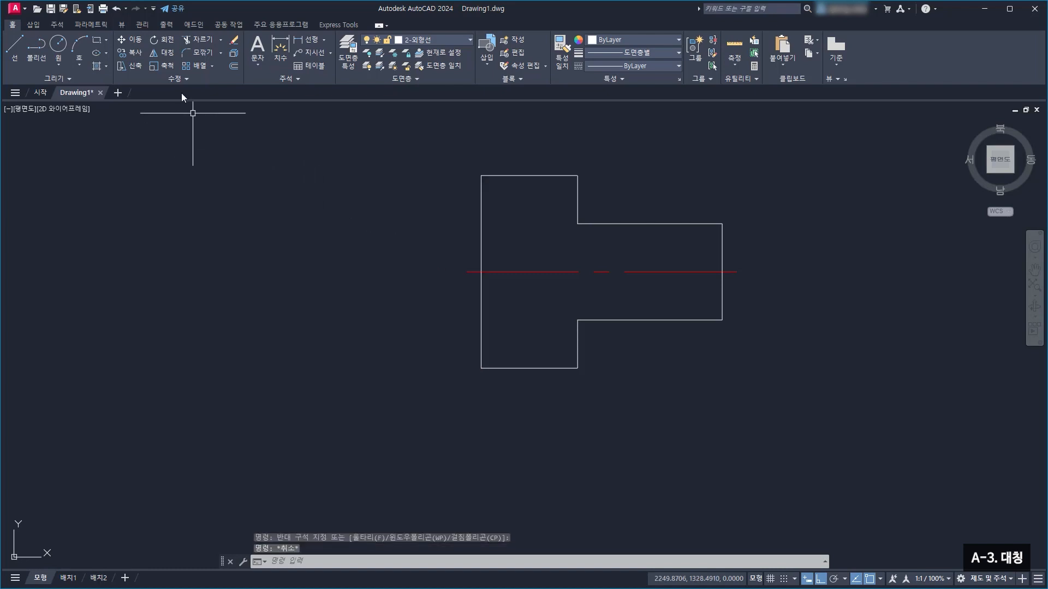
Mirror the profile and centre line, without the left vertical edge, about a vertical axis through that edge's midpoint, keeping the originals
click(171, 59)
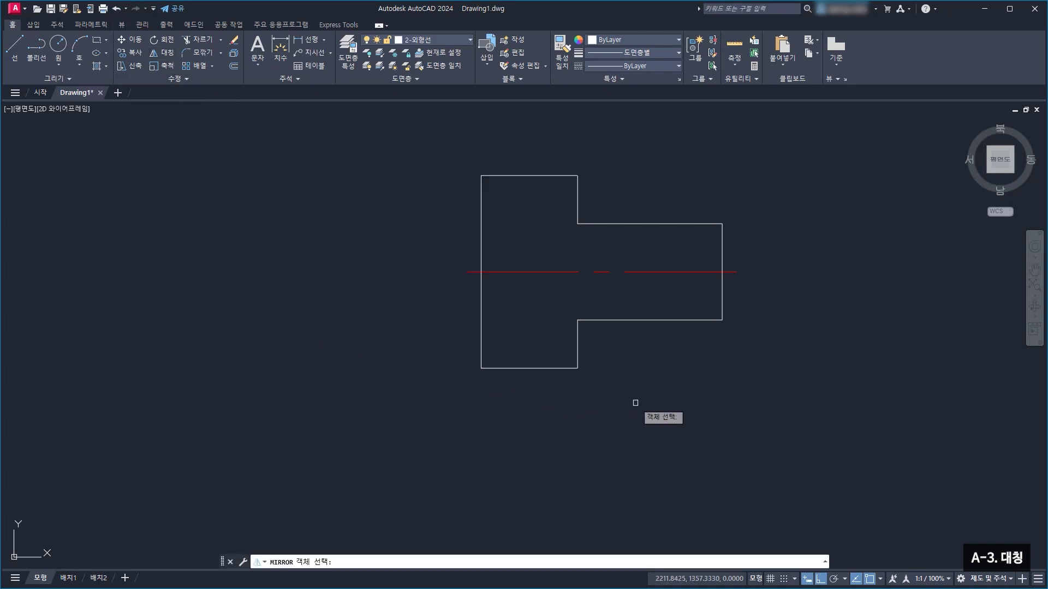
click(819, 406)
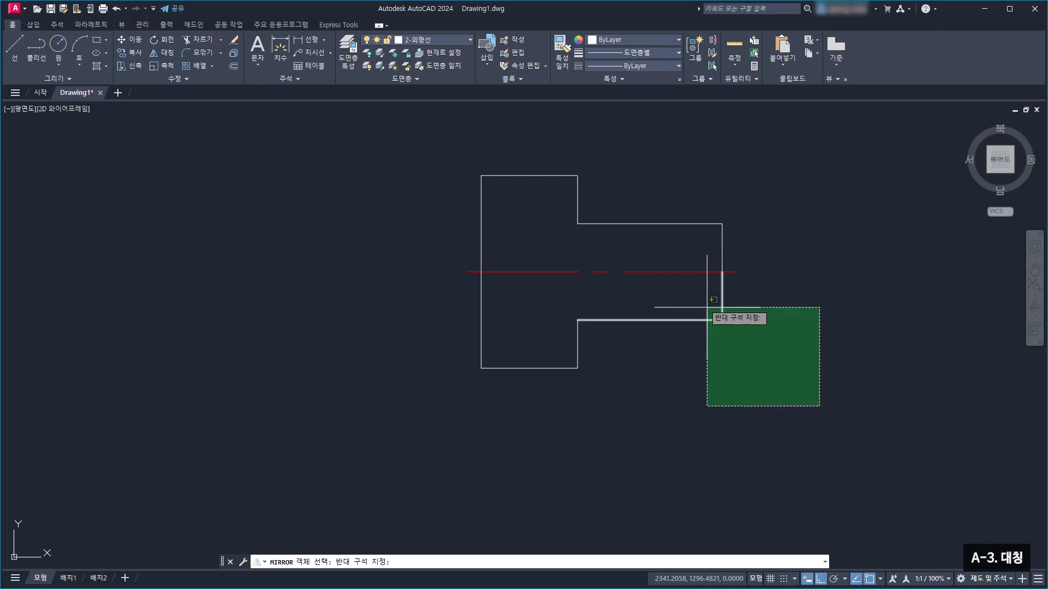
click(507, 148)
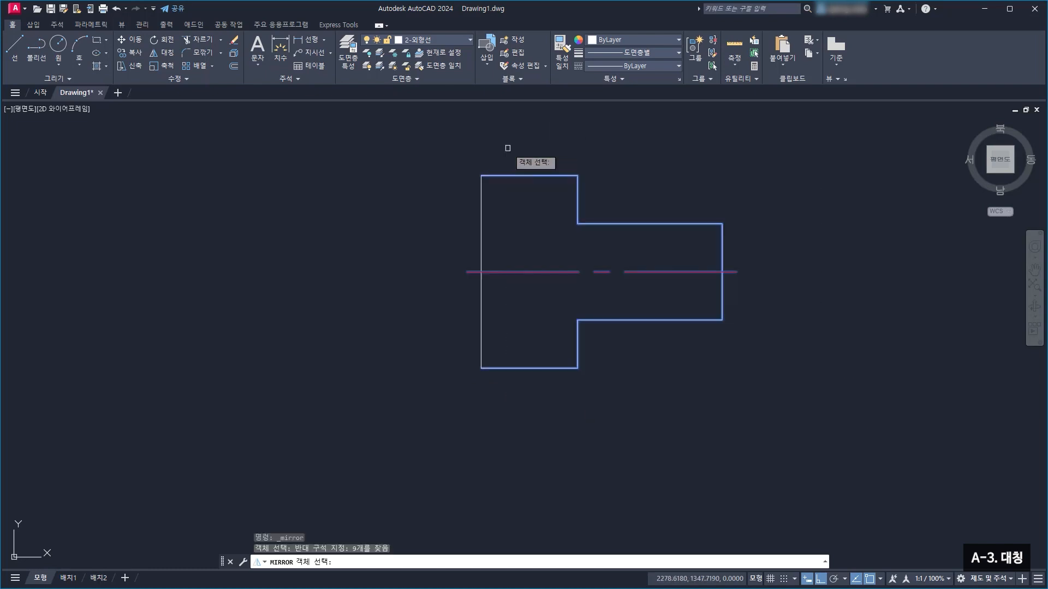
key(Return)
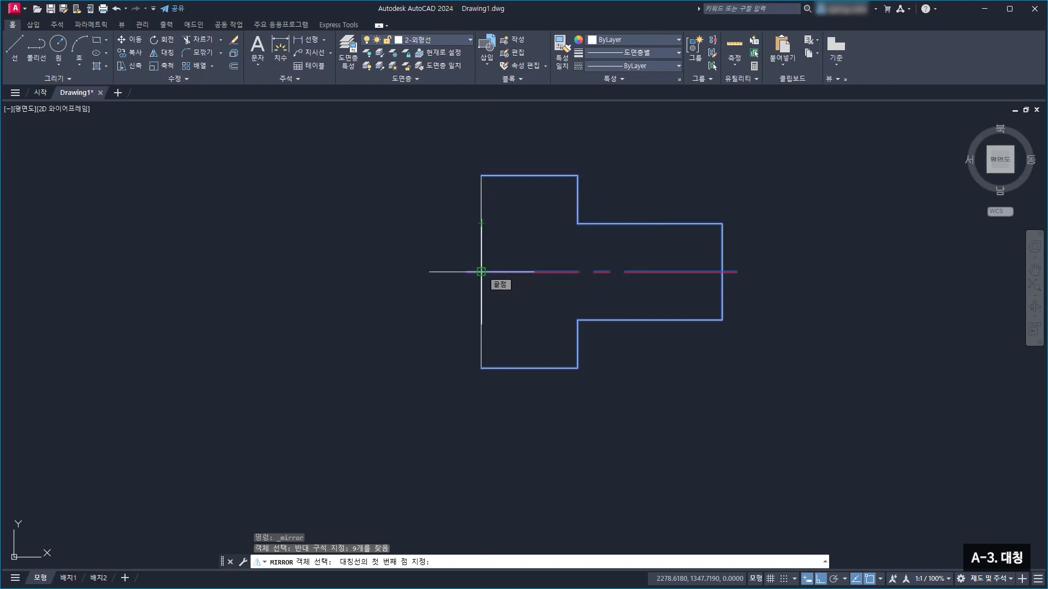
click(480, 271)
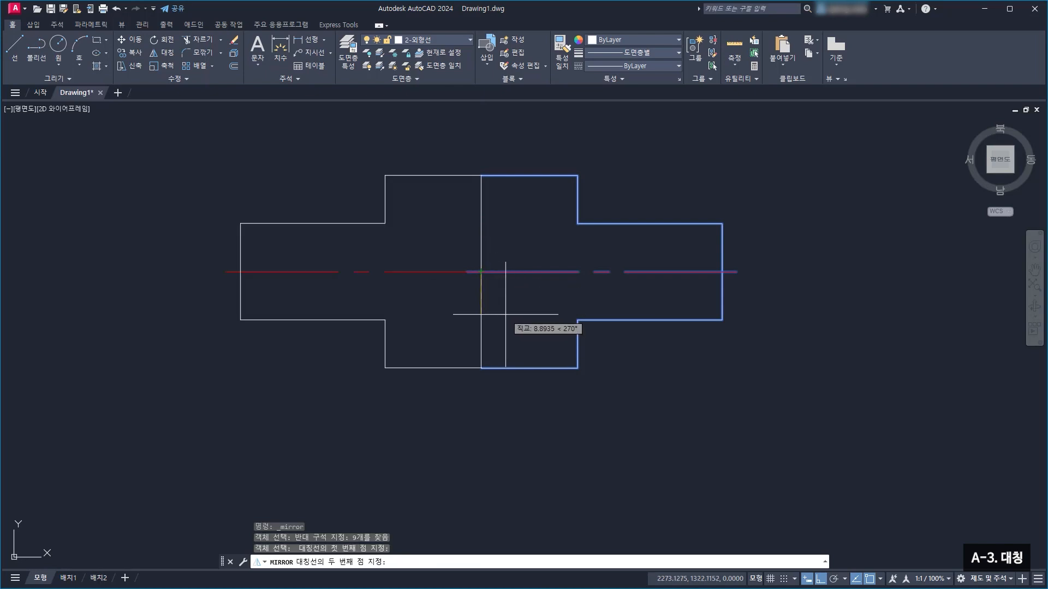
click(527, 427)
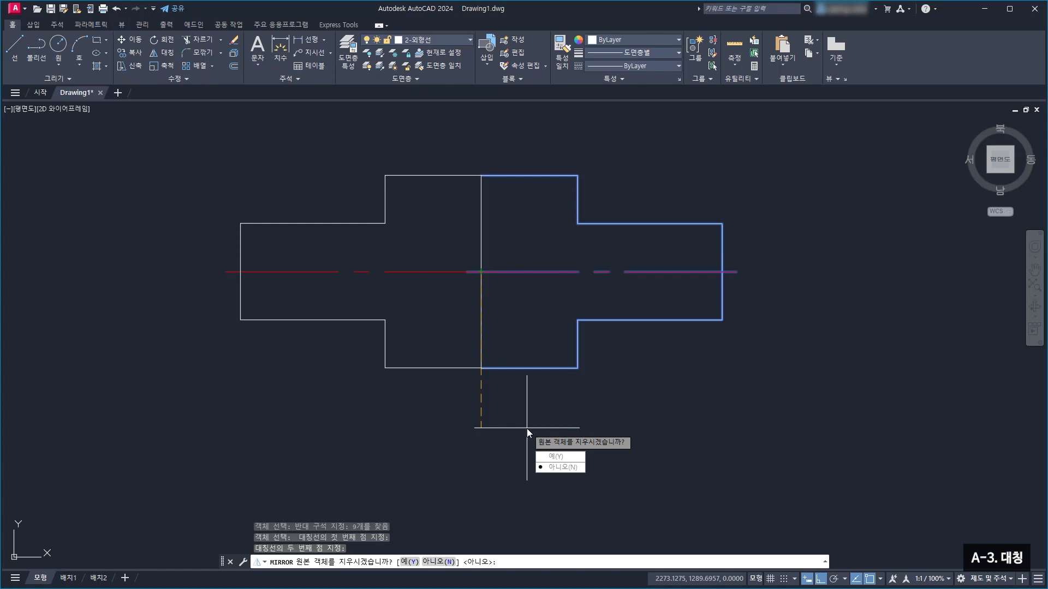
key(Return)
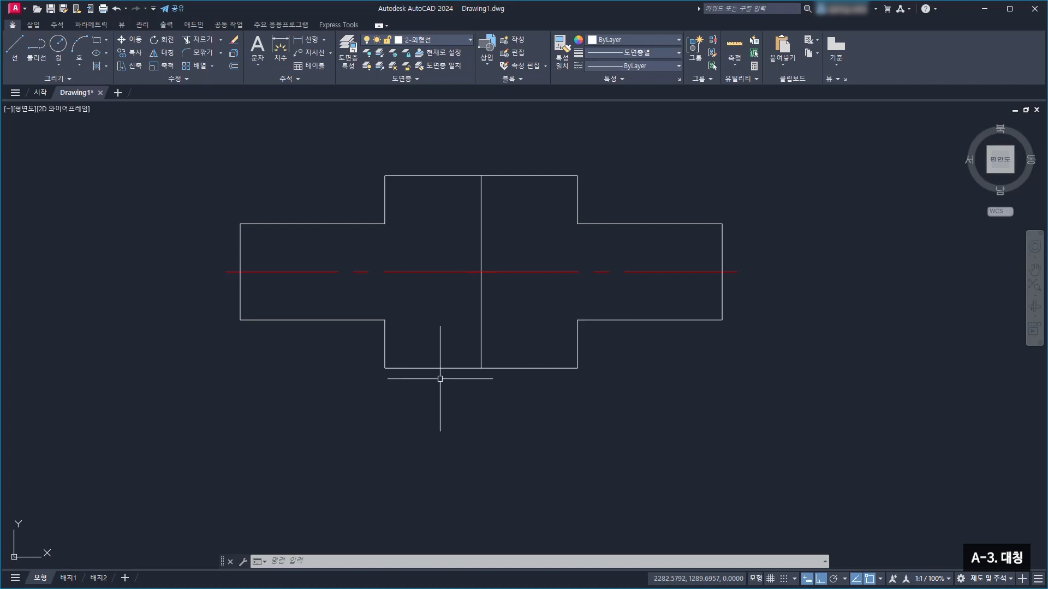
Erase the mirrored left-hand copy with its centre line and the lower half of the remaining profile
click(423, 397)
click(175, 151)
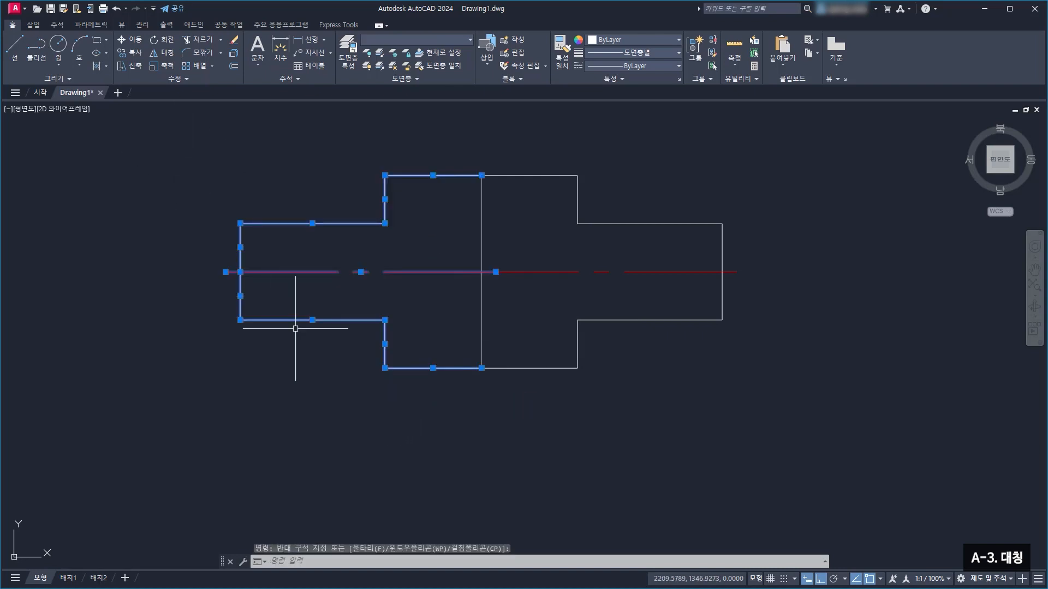
click(234, 42)
click(857, 428)
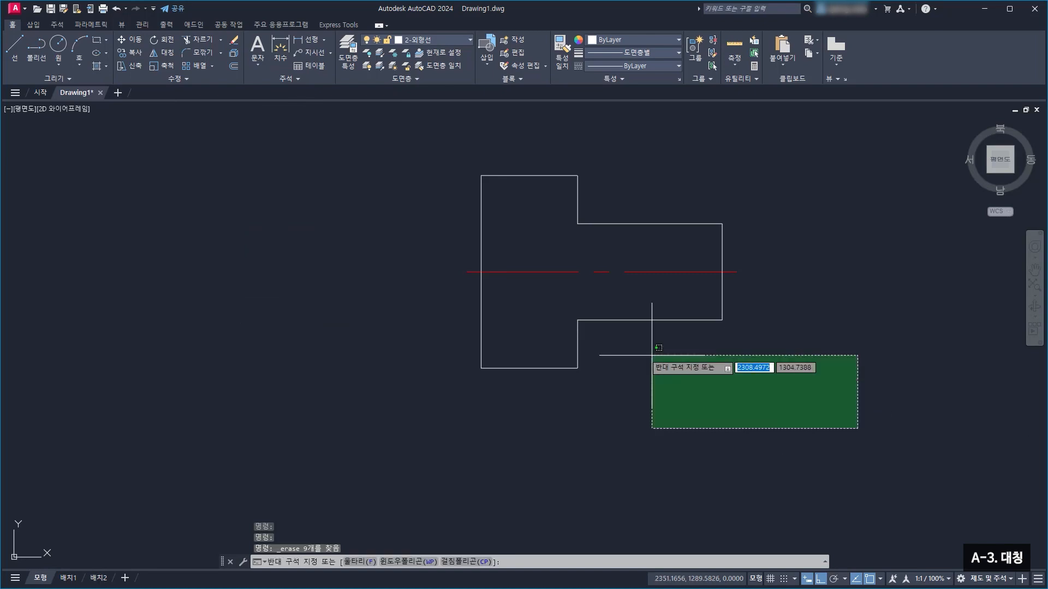
click(435, 290)
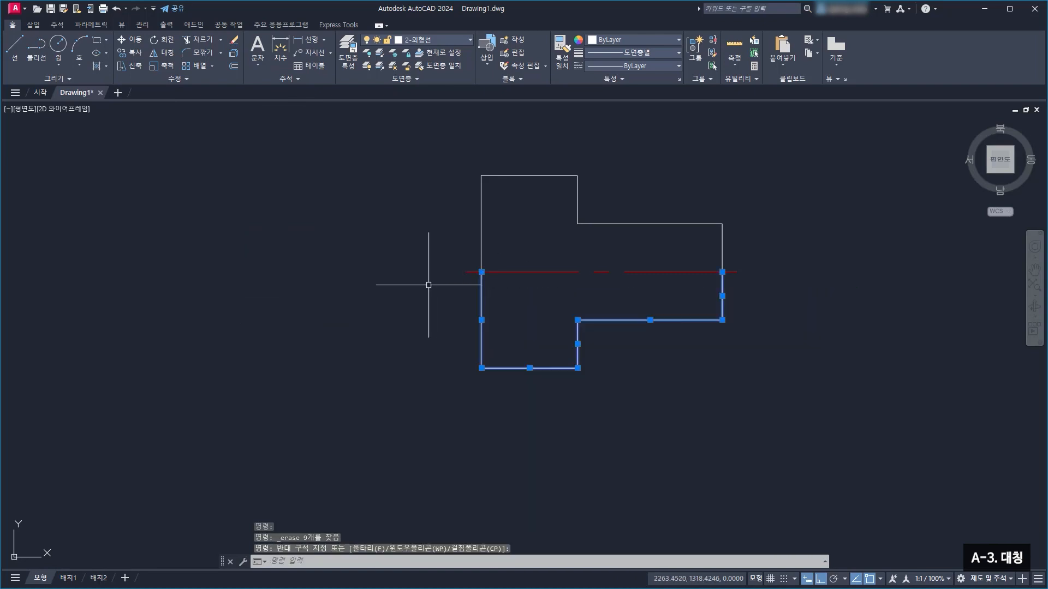
click(233, 41)
Mirror the upper half-profile about a horizontal axis from the centre line's midpoint, erasing the source objects
middle_drag(674, 292, 541, 299)
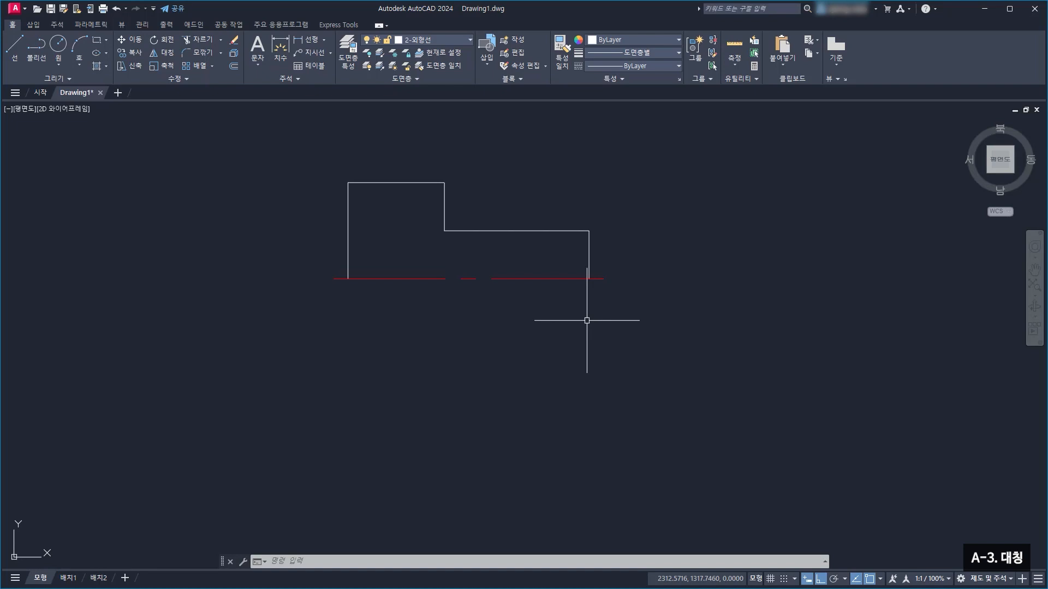
click(162, 52)
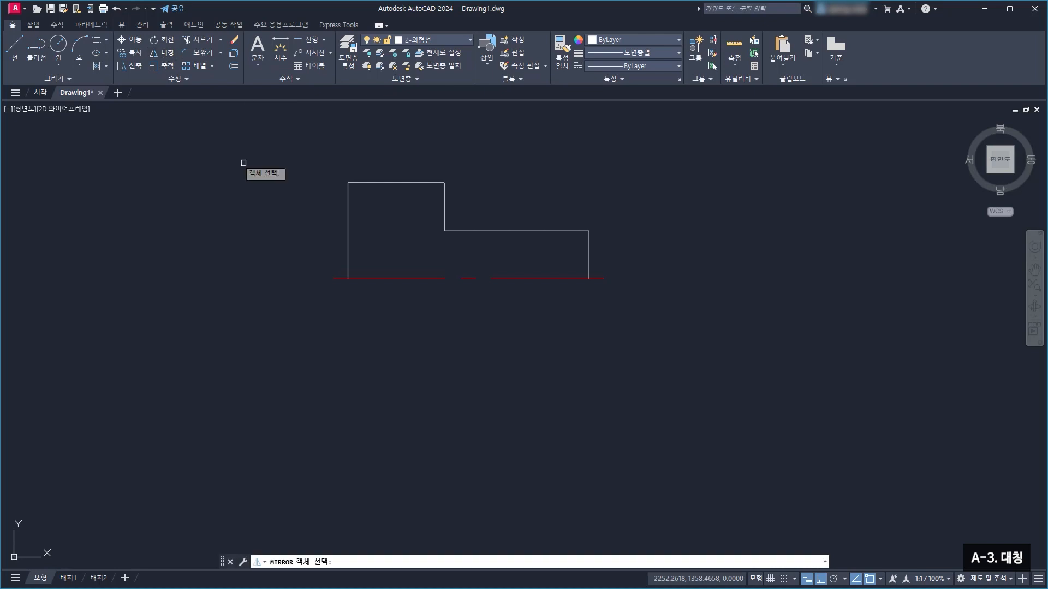
click(648, 258)
click(295, 134)
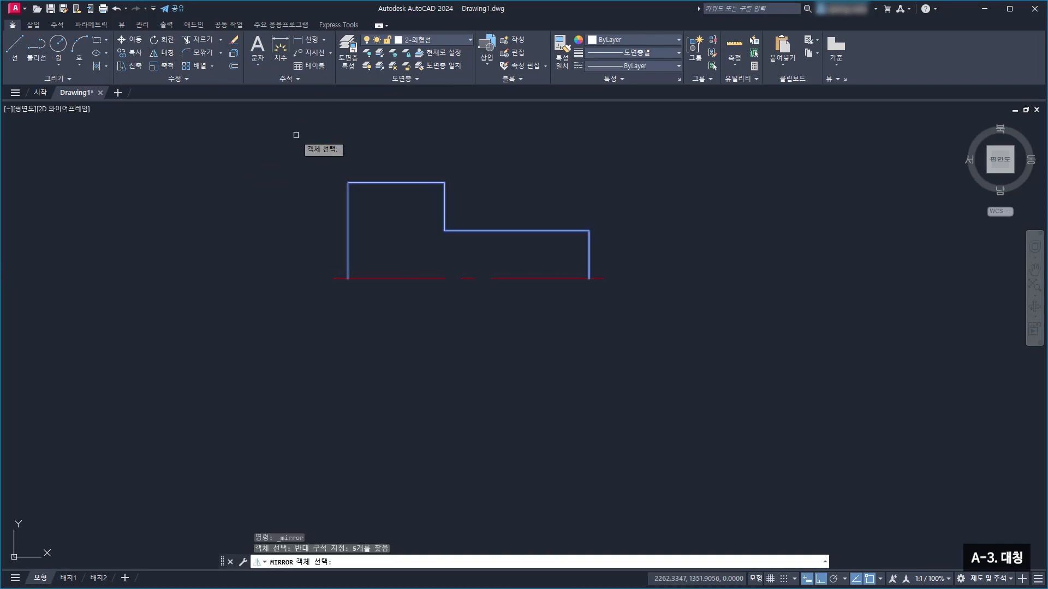
key(Return)
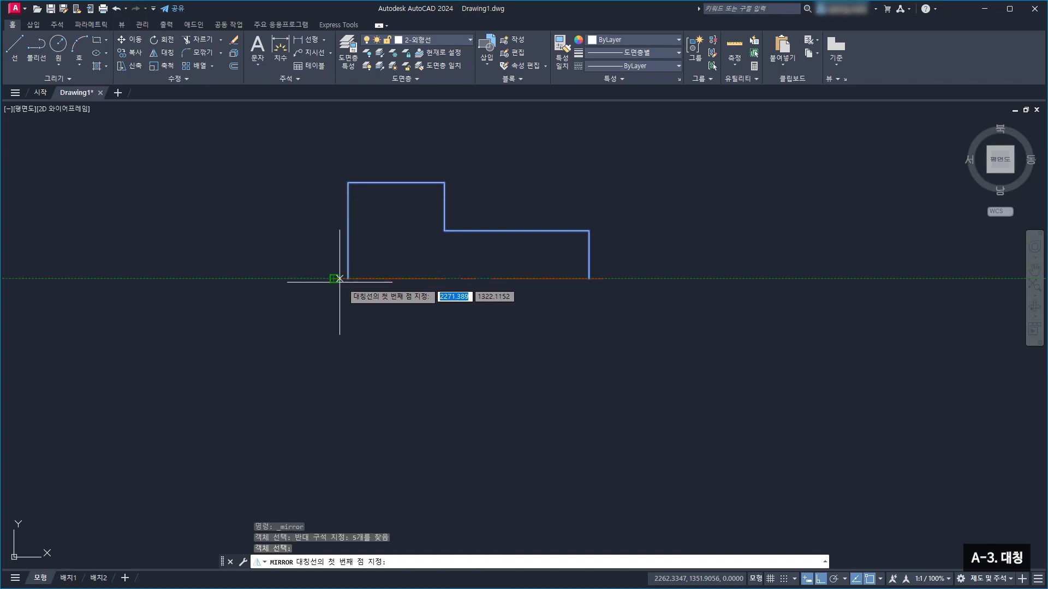
click(469, 279)
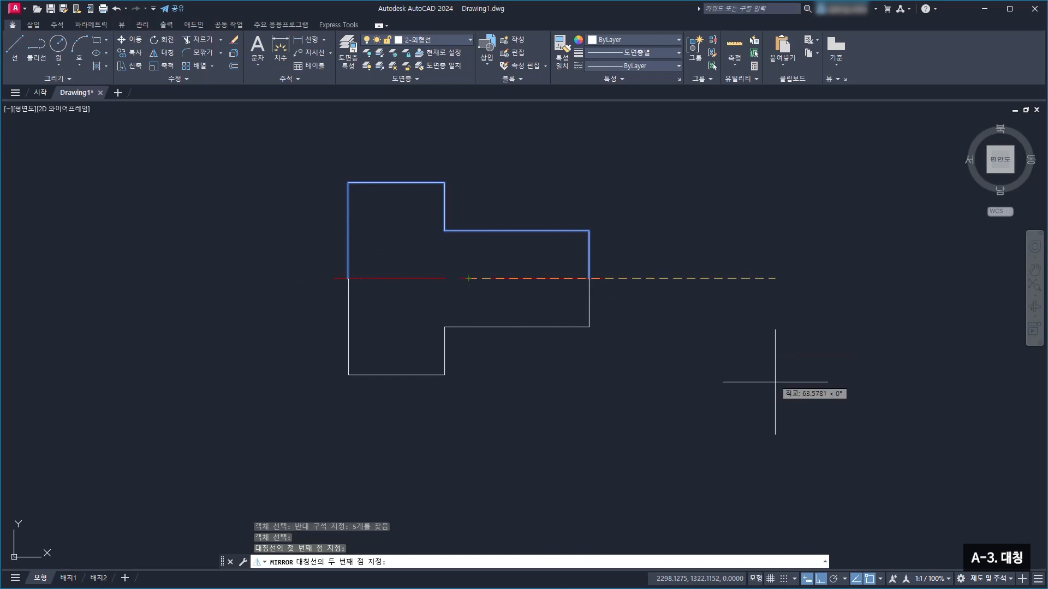
click(687, 308)
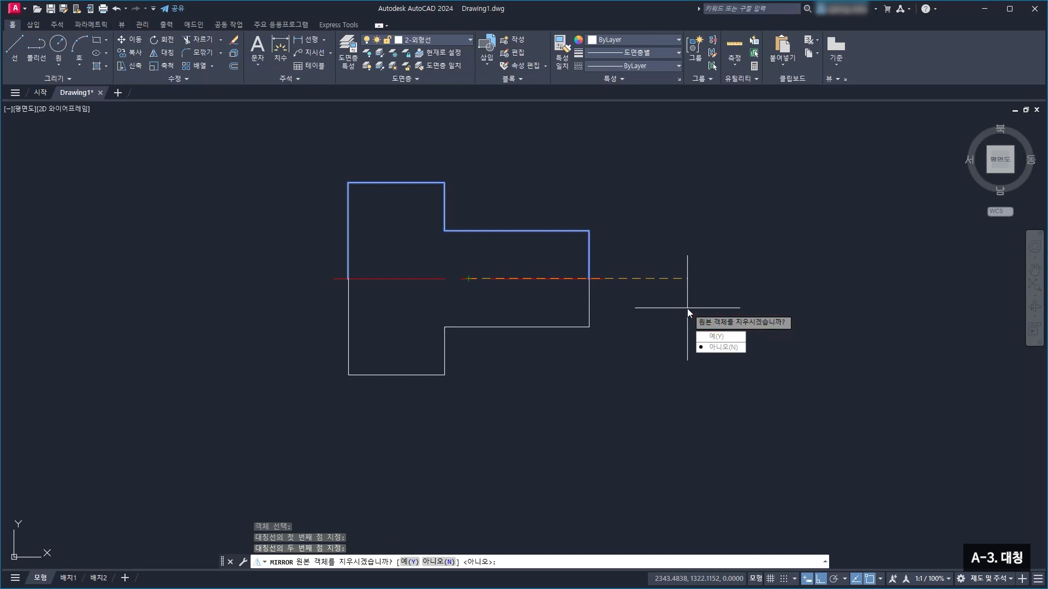
click(721, 337)
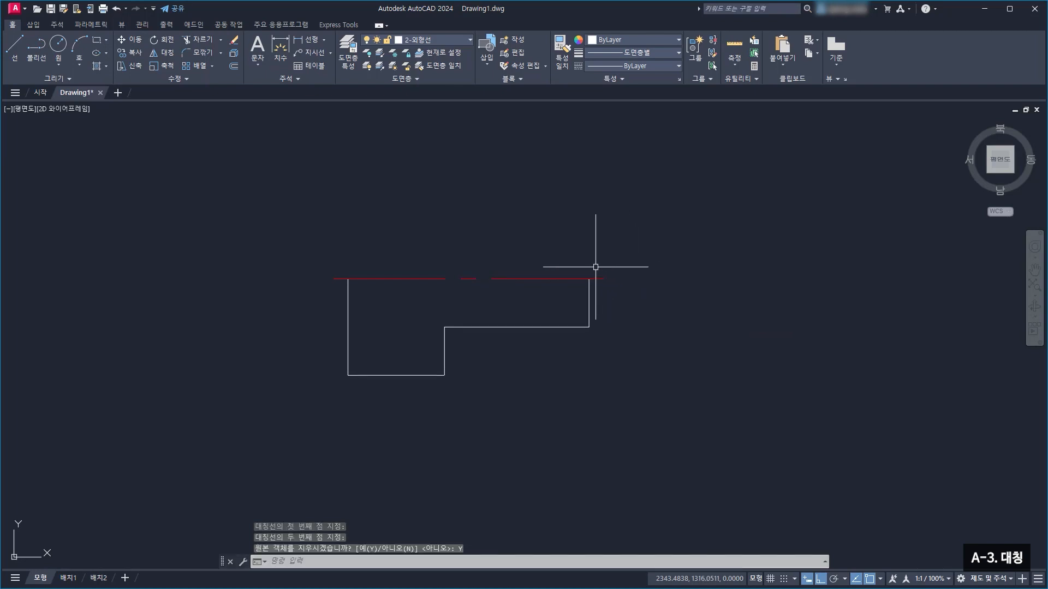
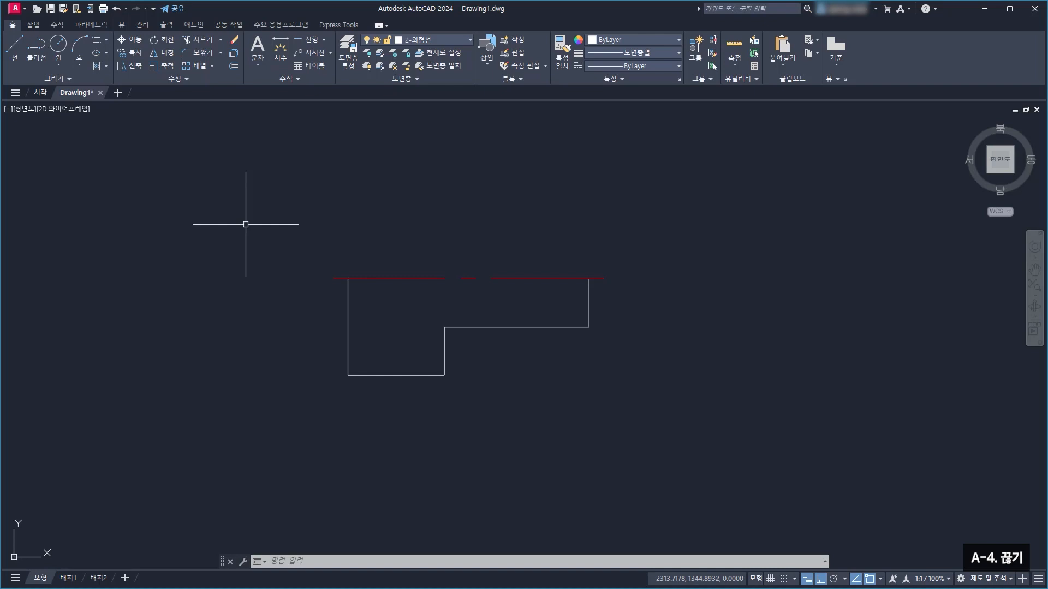
Erase the entire remaining half-profile together with its centre line
click(174, 79)
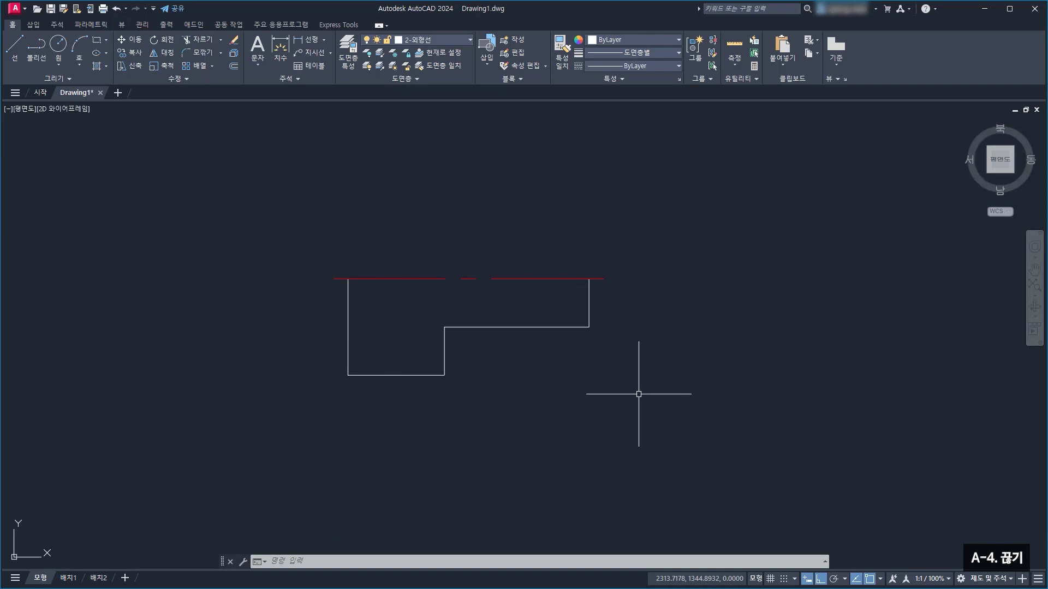
click(641, 407)
click(314, 242)
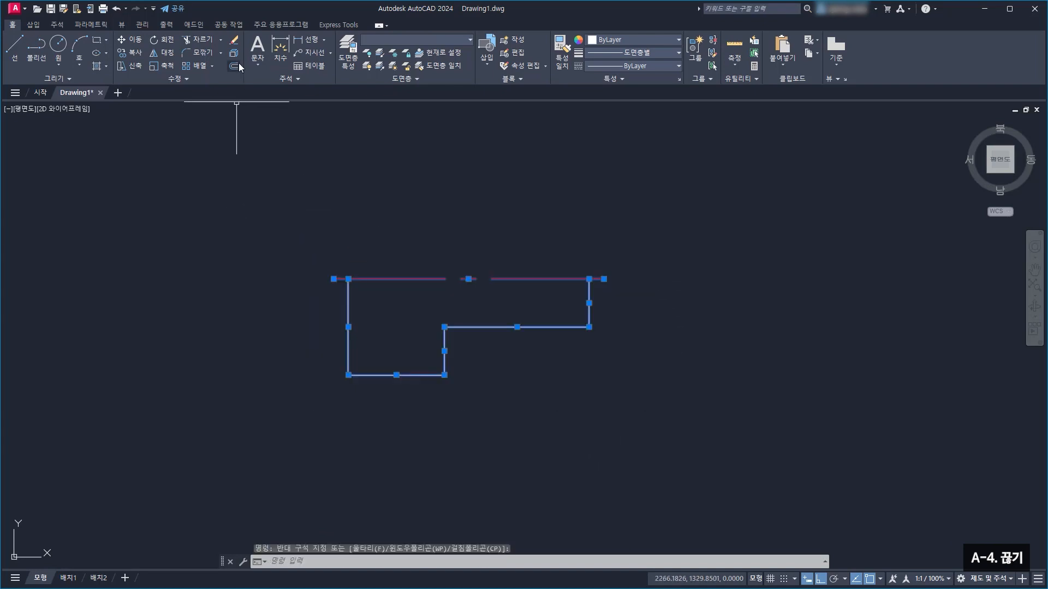
click(236, 45)
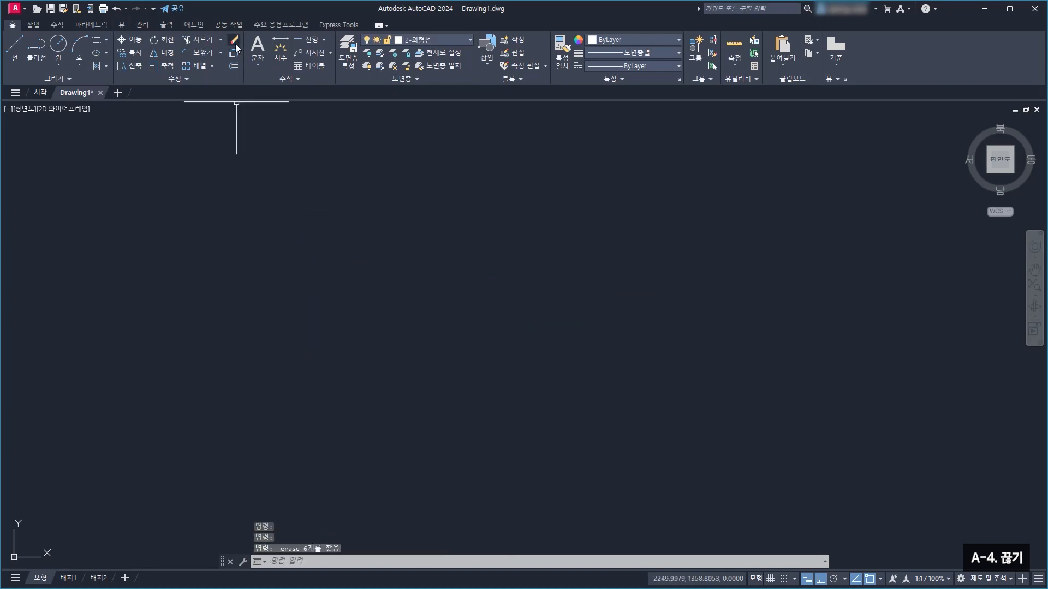
Draw a single long horizontal line across the middle of the empty drawing area with Ortho on
click(15, 45)
click(312, 226)
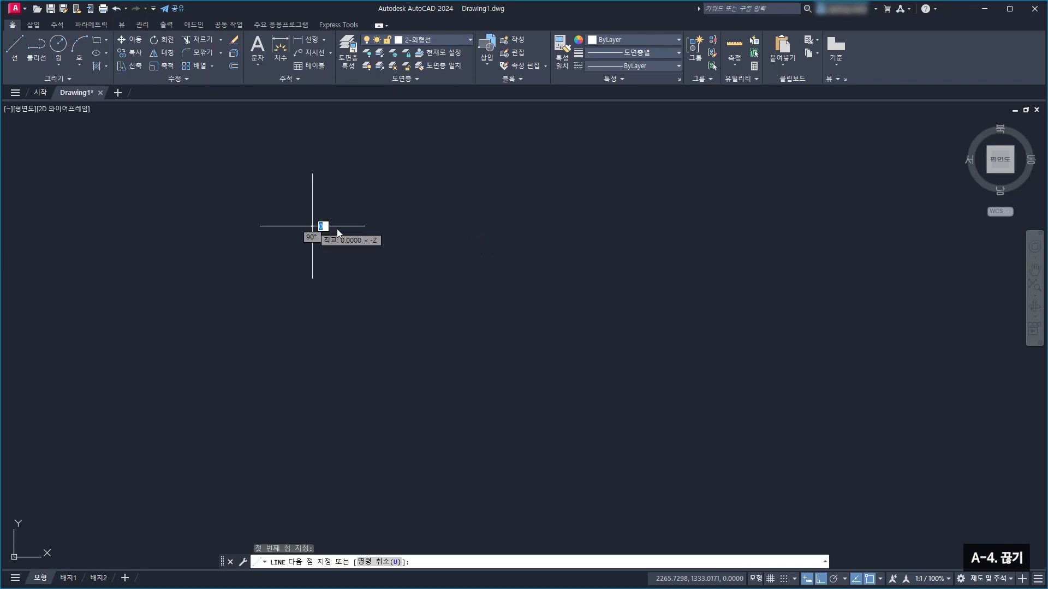
click(686, 277)
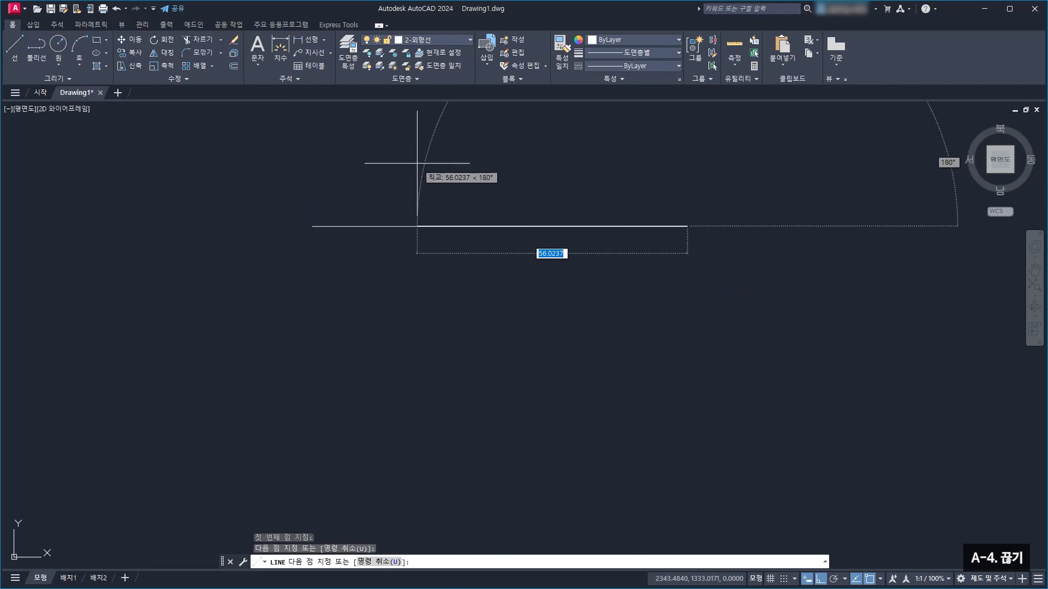
key(Escape)
middle_drag(468, 194, 475, 252)
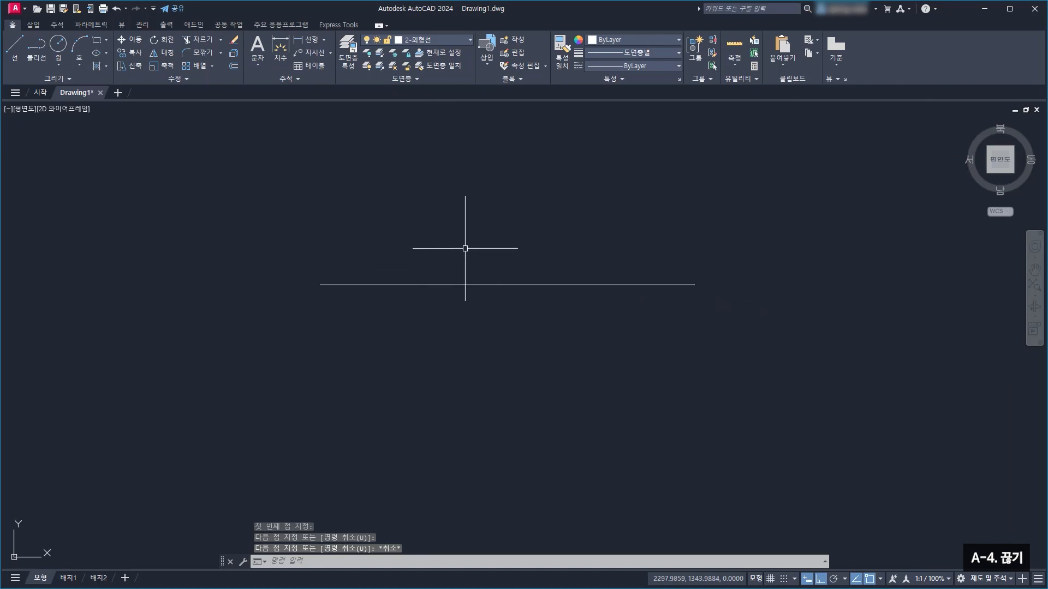
Break the horizontal line between a point about a quarter along it and one about three quarters along, removing the middle stretch
click(491, 285)
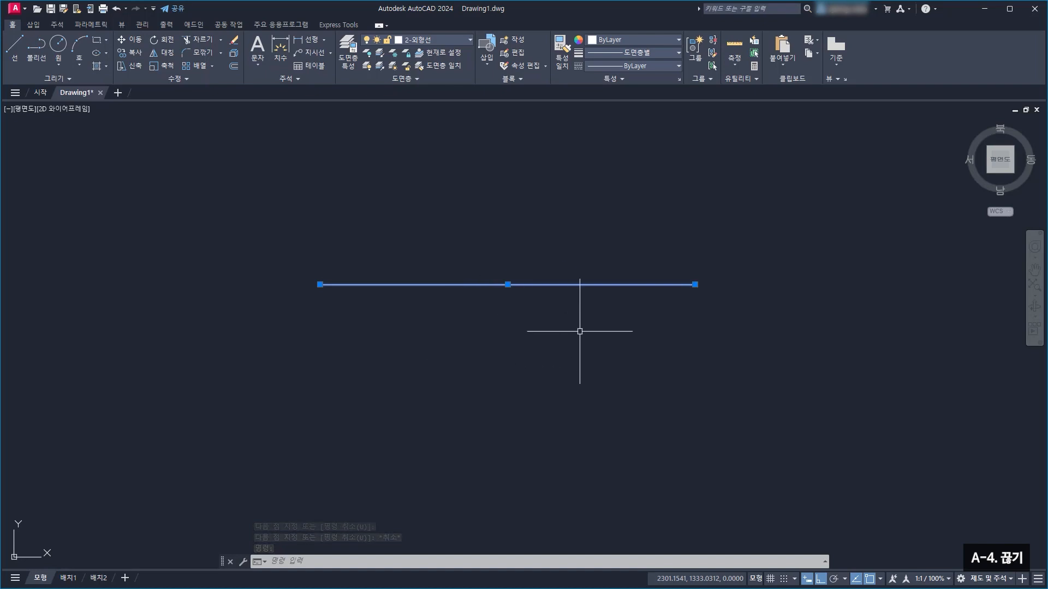
key(Escape)
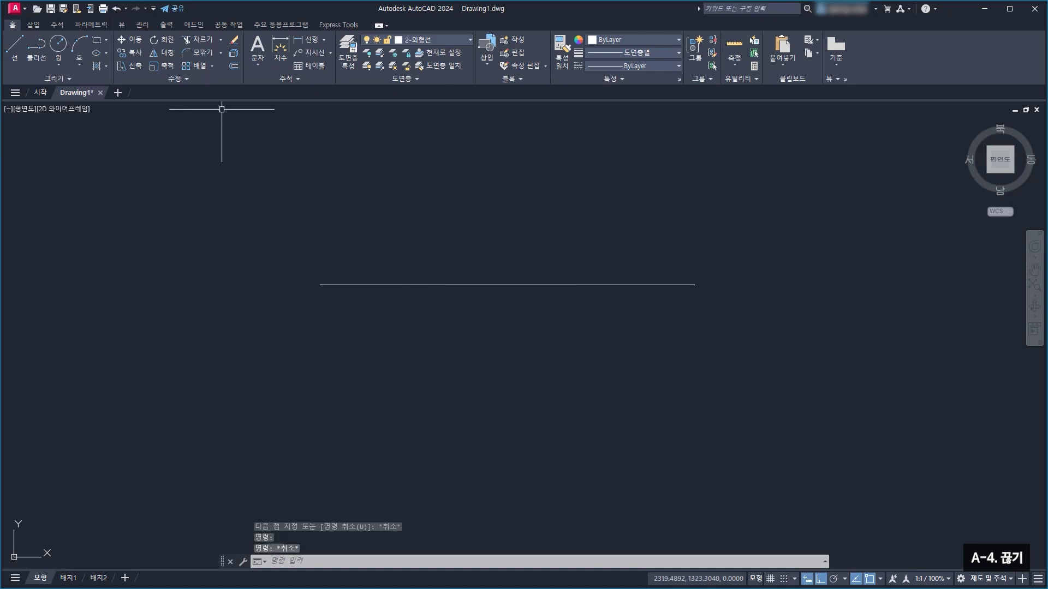
click(189, 79)
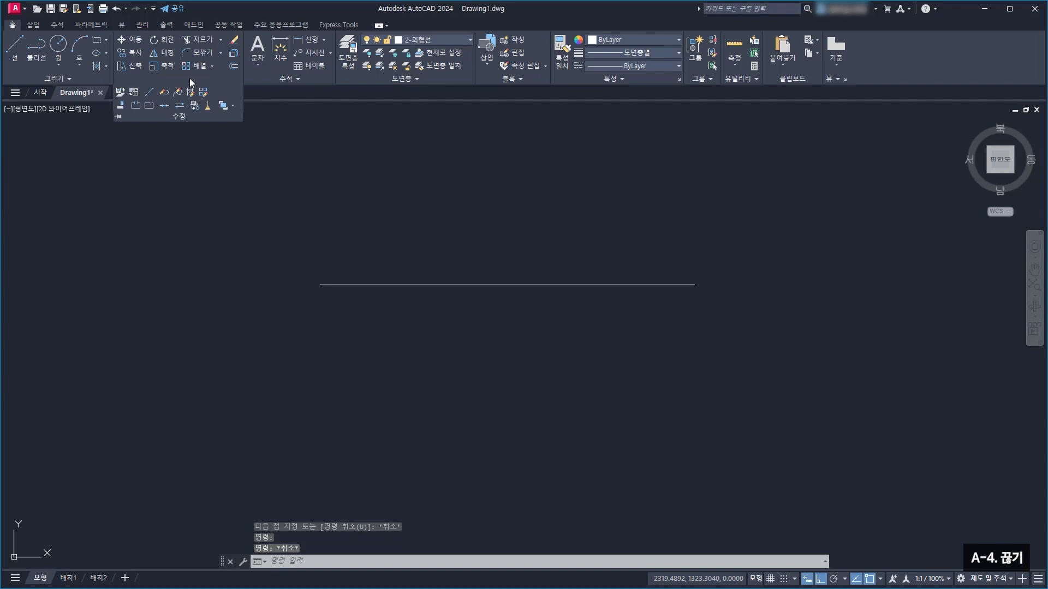
click(138, 106)
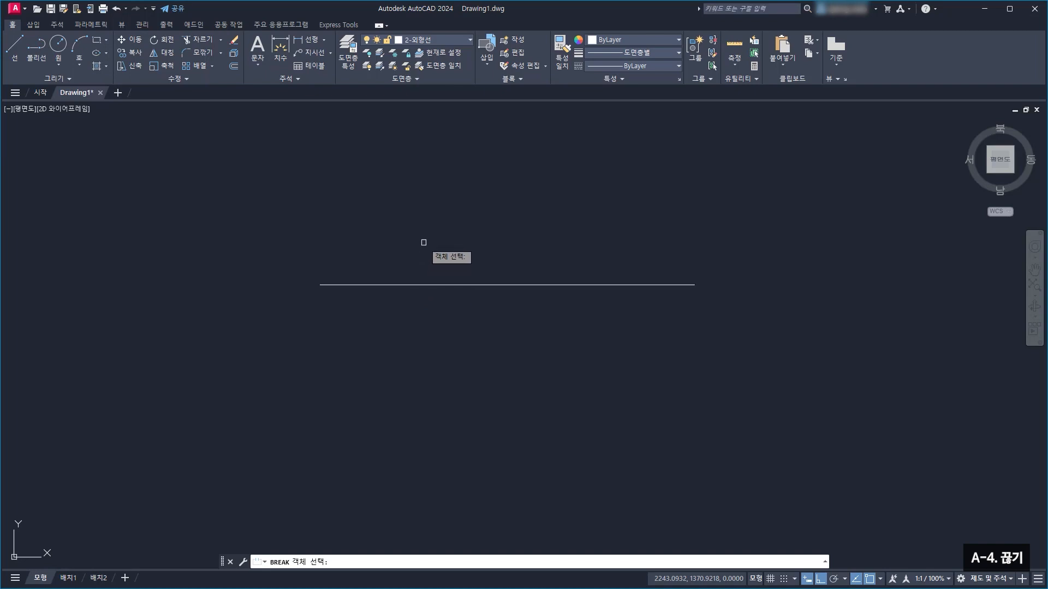
click(410, 284)
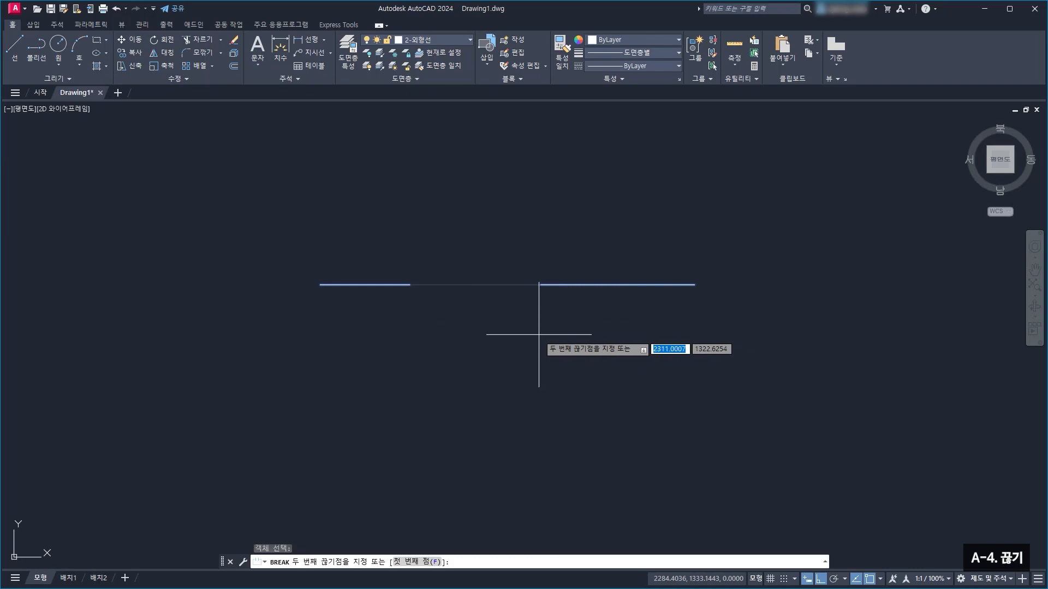
click(613, 332)
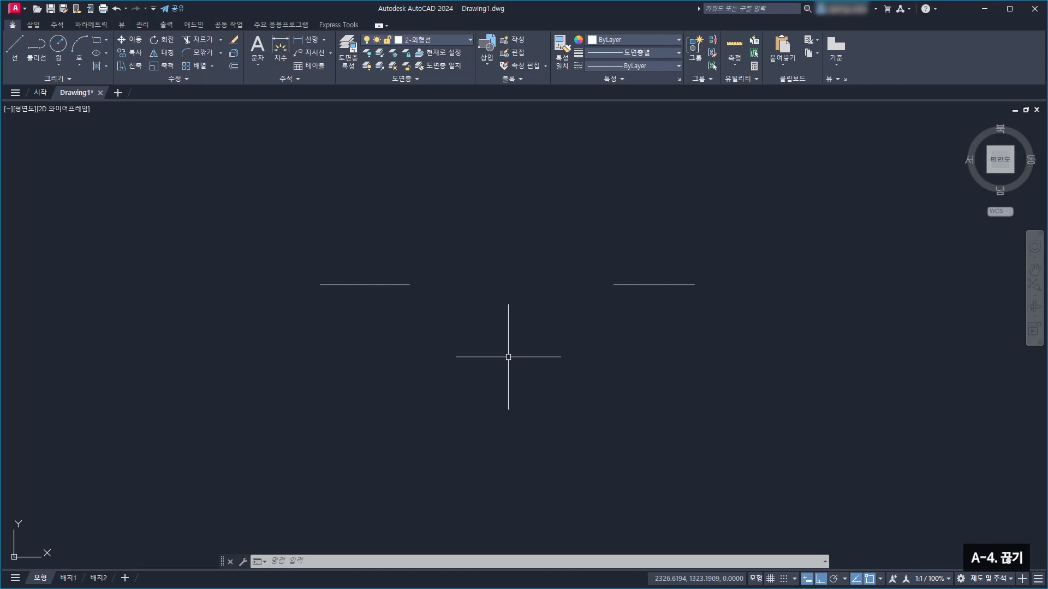
Draw a second long horizontal line above the broken one
click(15, 46)
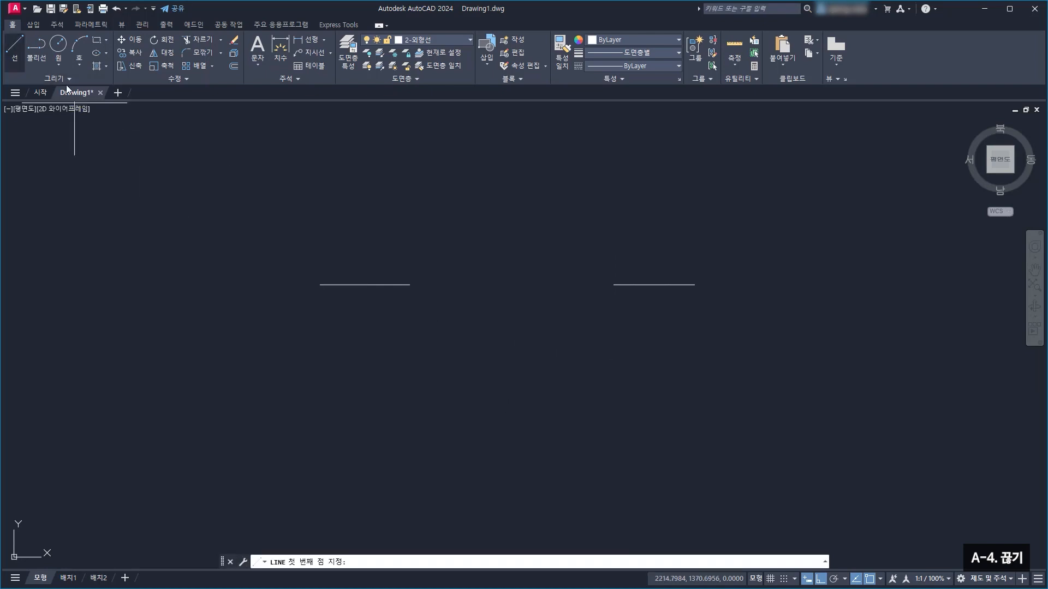
click(316, 209)
click(718, 209)
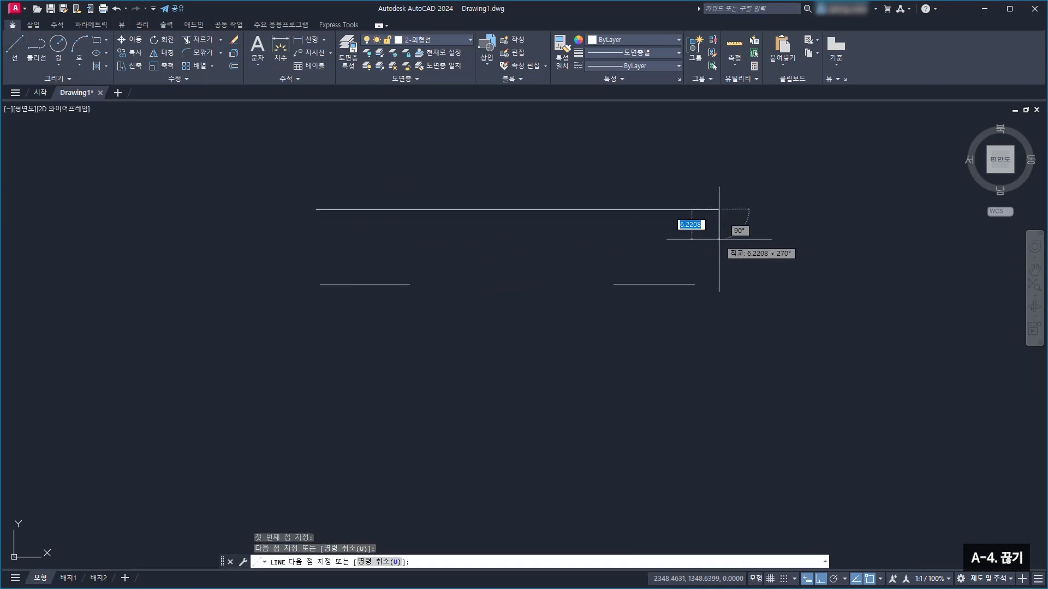
End the line command and break the long upper horizontal line between two picked points, leaving a gap in its middle
key(Escape)
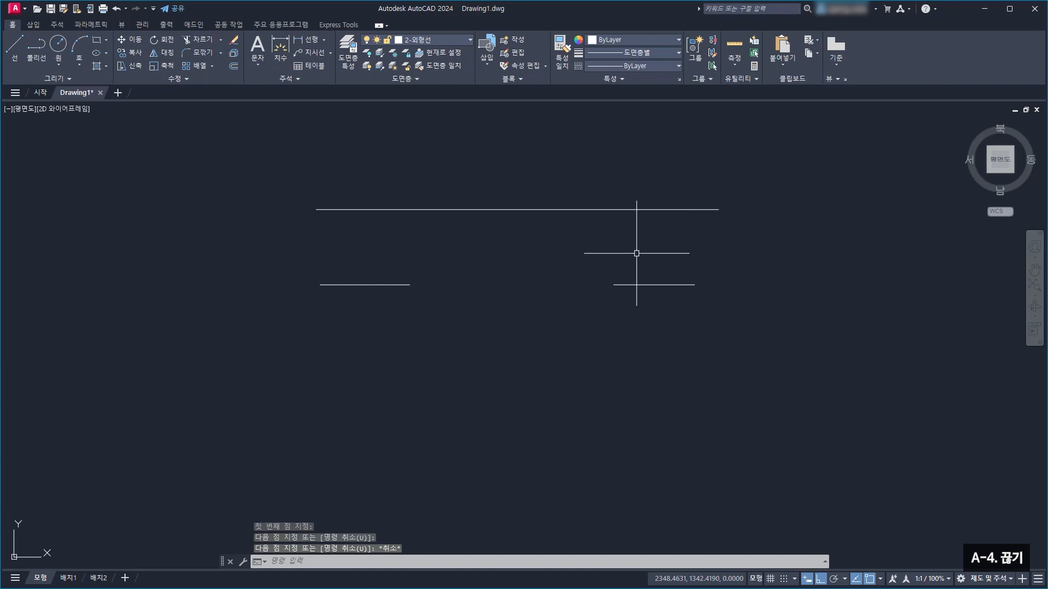
click(187, 79)
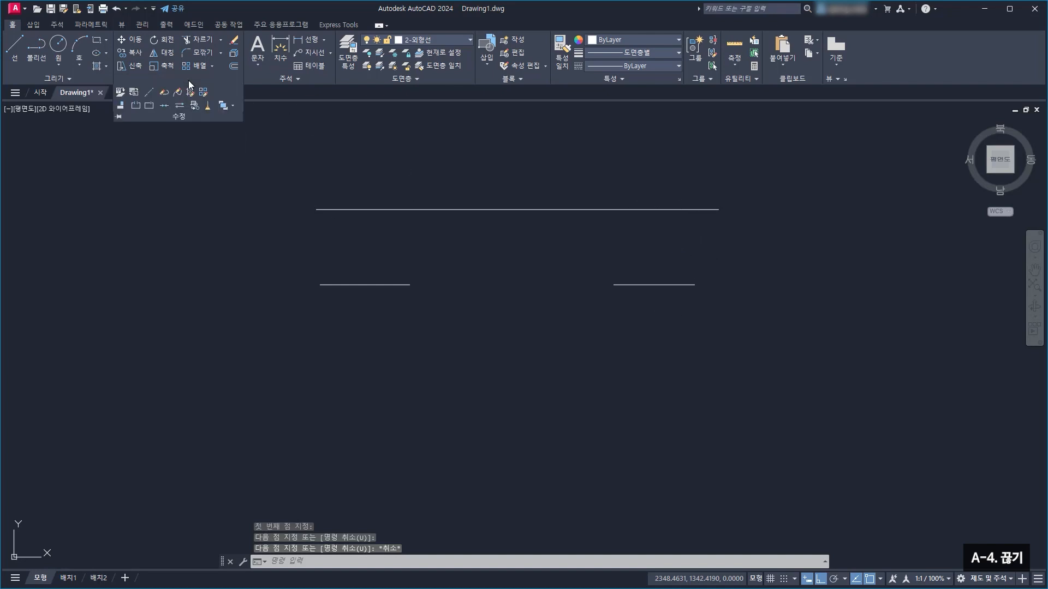
click(136, 105)
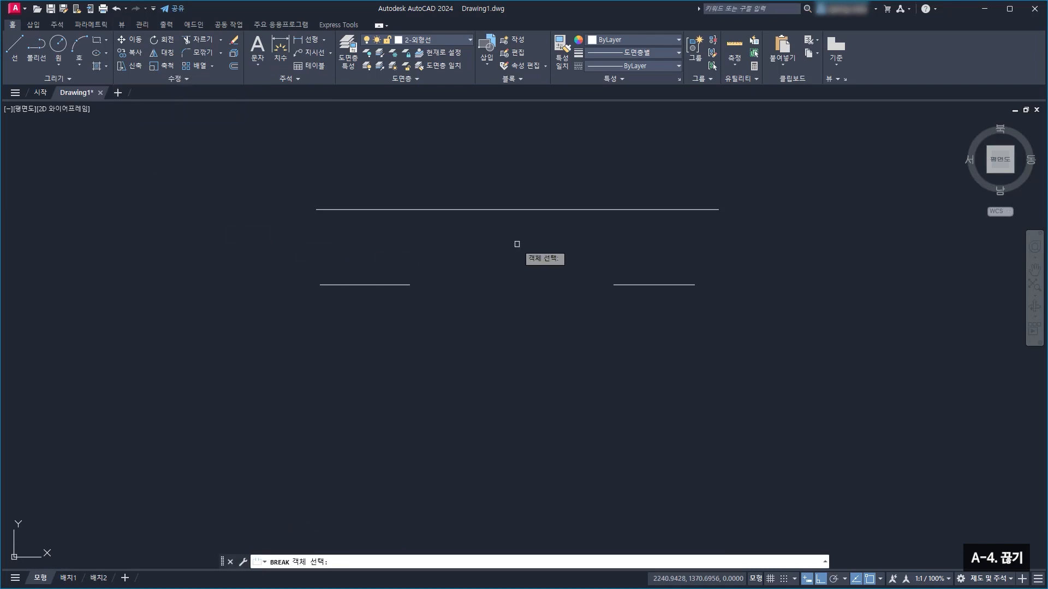
click(465, 208)
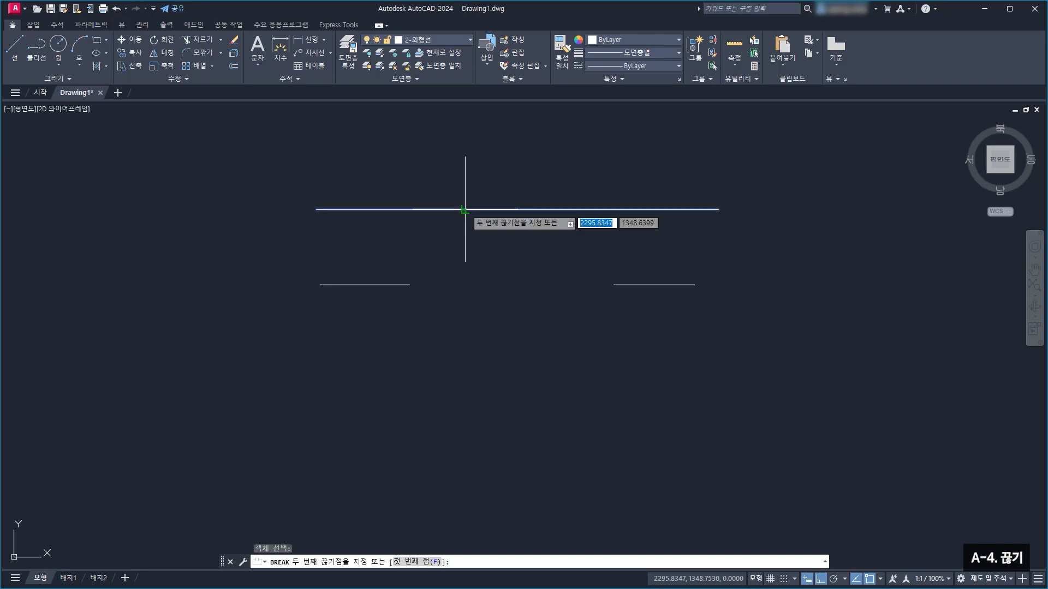
click(638, 238)
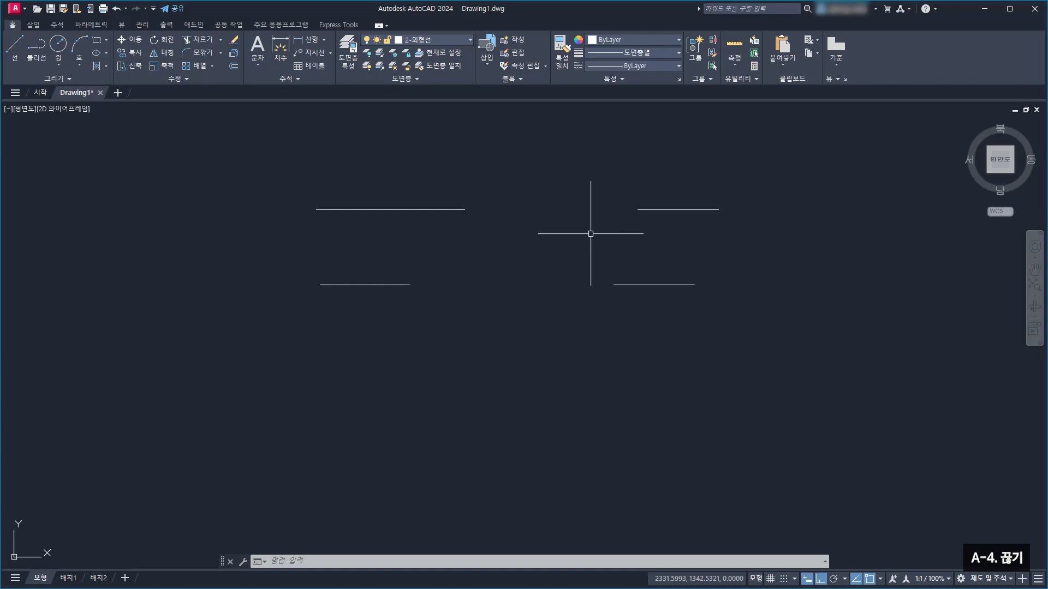
Erase all four horizontal line segments from the drawing
middle_drag(725, 248, 526, 258)
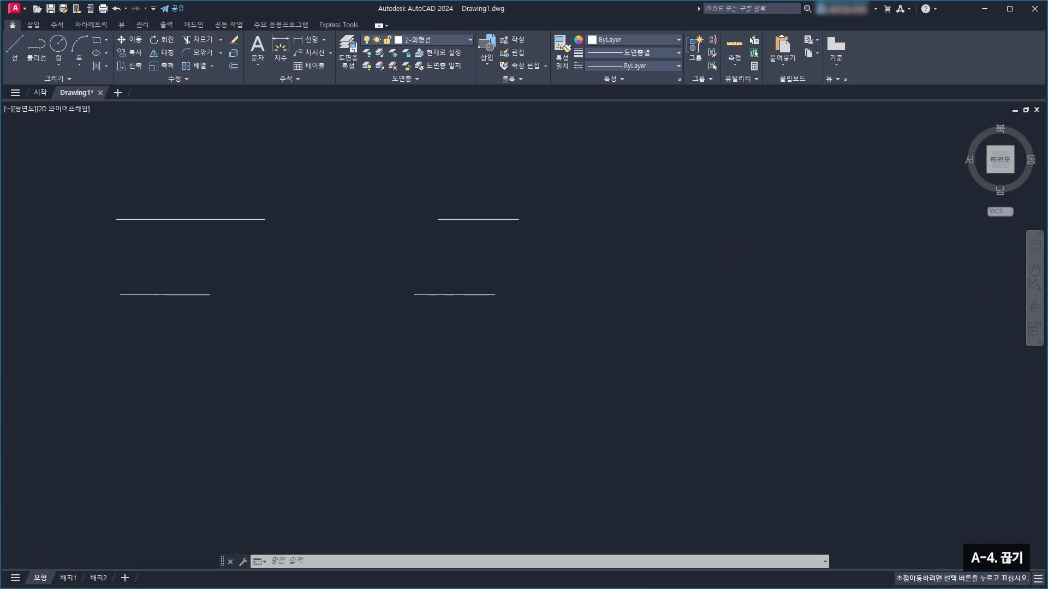
click(578, 334)
click(109, 170)
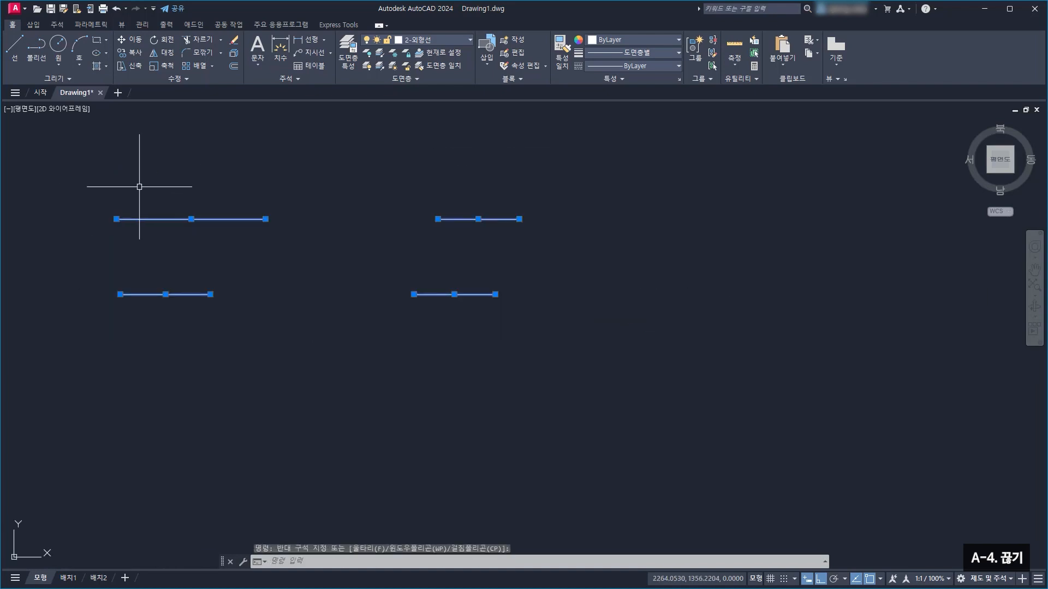
click(235, 41)
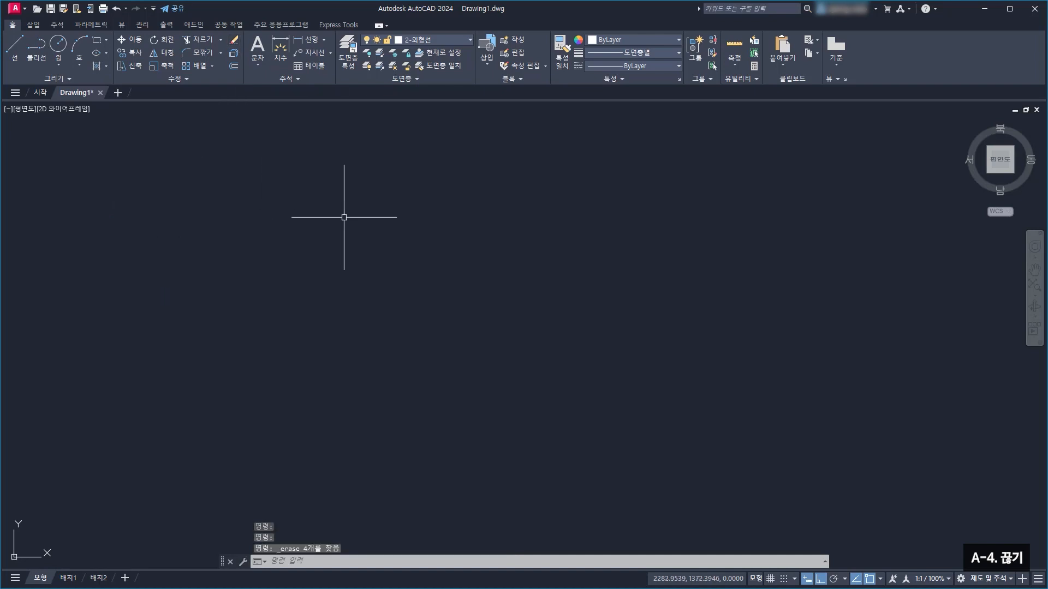
Draw a single horizontal line about 77 units long in the empty drawing area
click(14, 47)
click(305, 240)
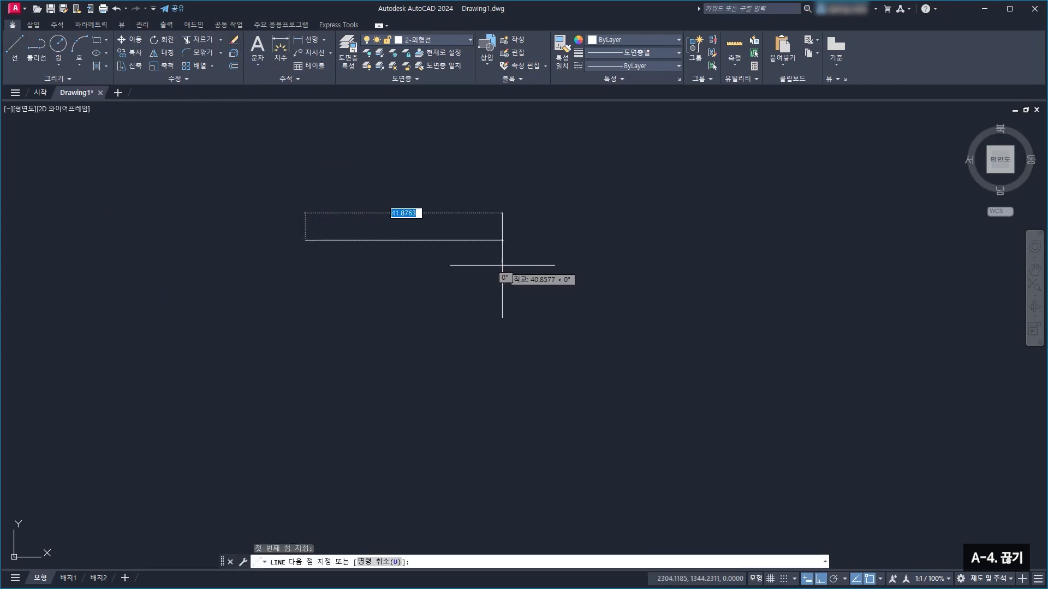
click(676, 282)
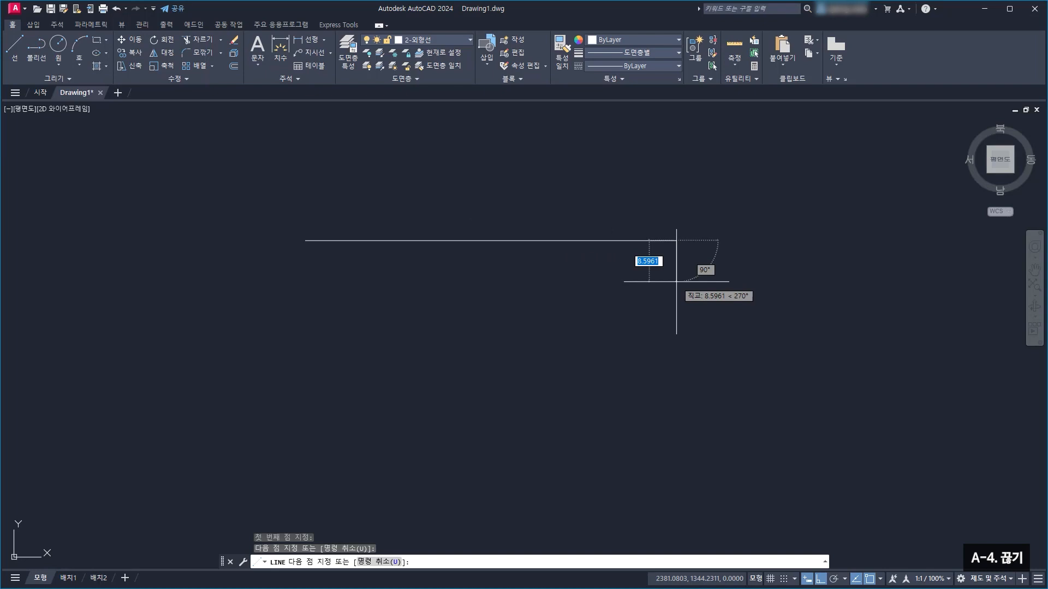
key(Escape)
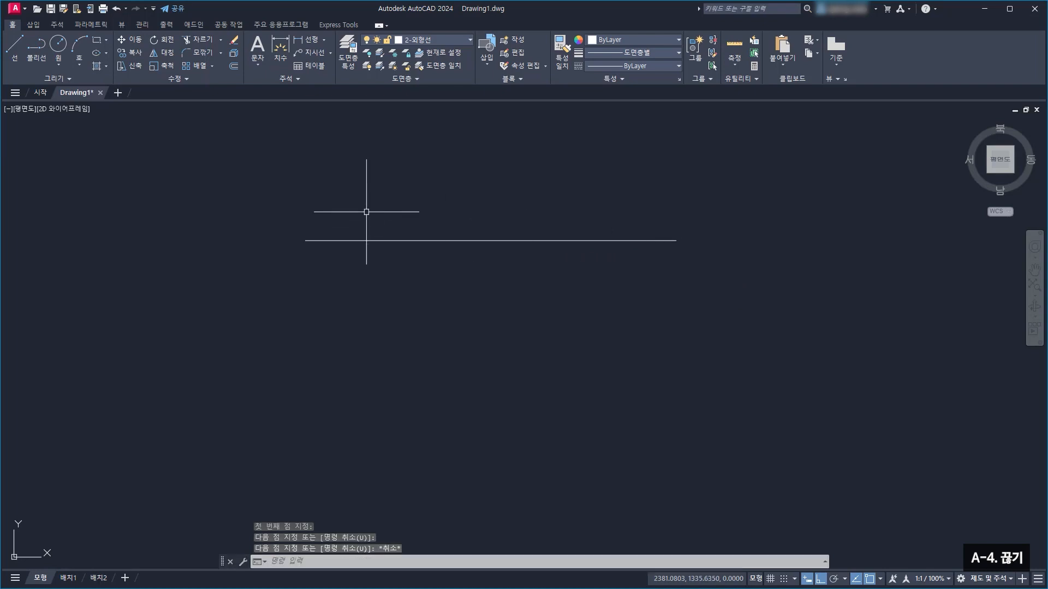
Draw a vertical line about 27 units long crossing the horizontal line near its left end
click(12, 47)
click(396, 171)
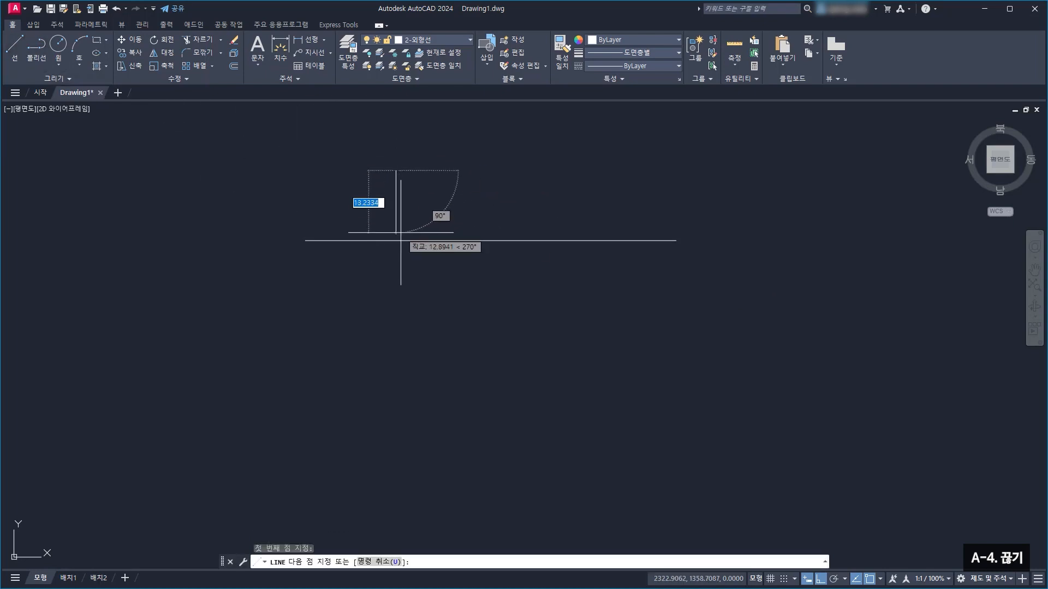
click(397, 300)
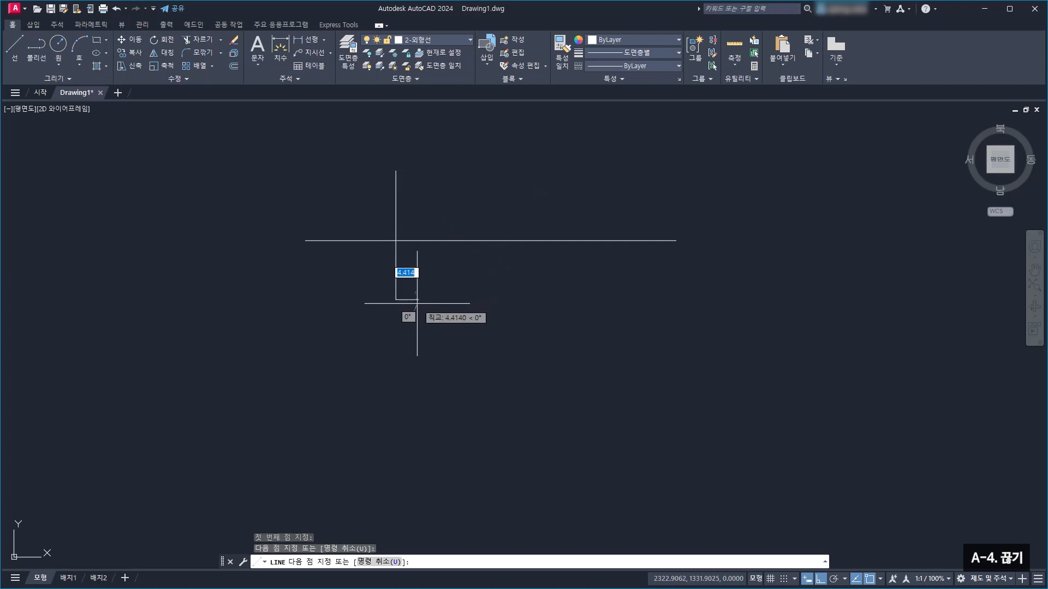
key(Escape)
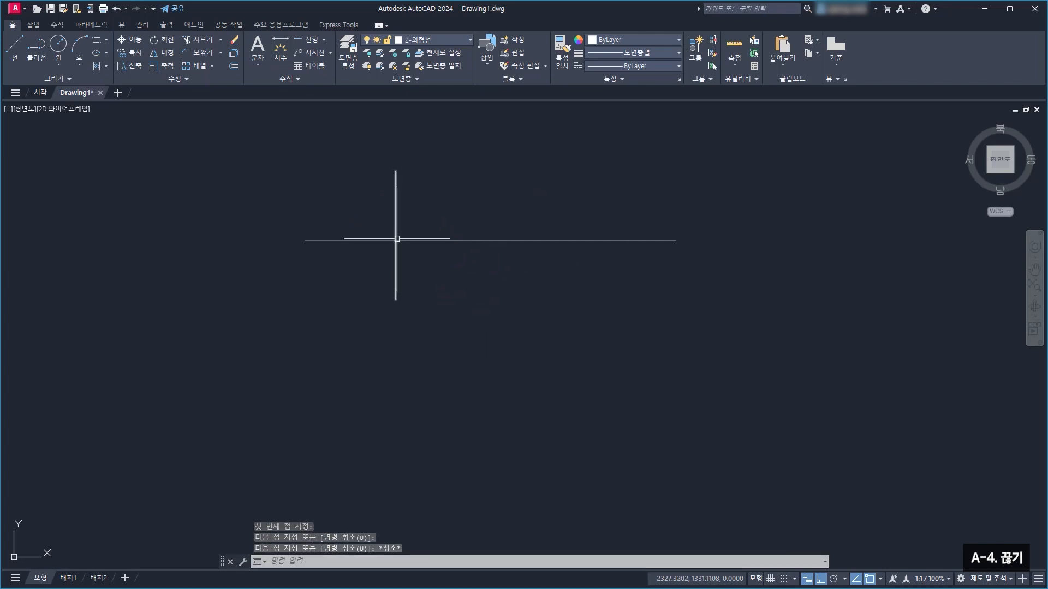
Copy the vertical line about 38 units to the right so the copy also crosses the horizontal line
click(124, 50)
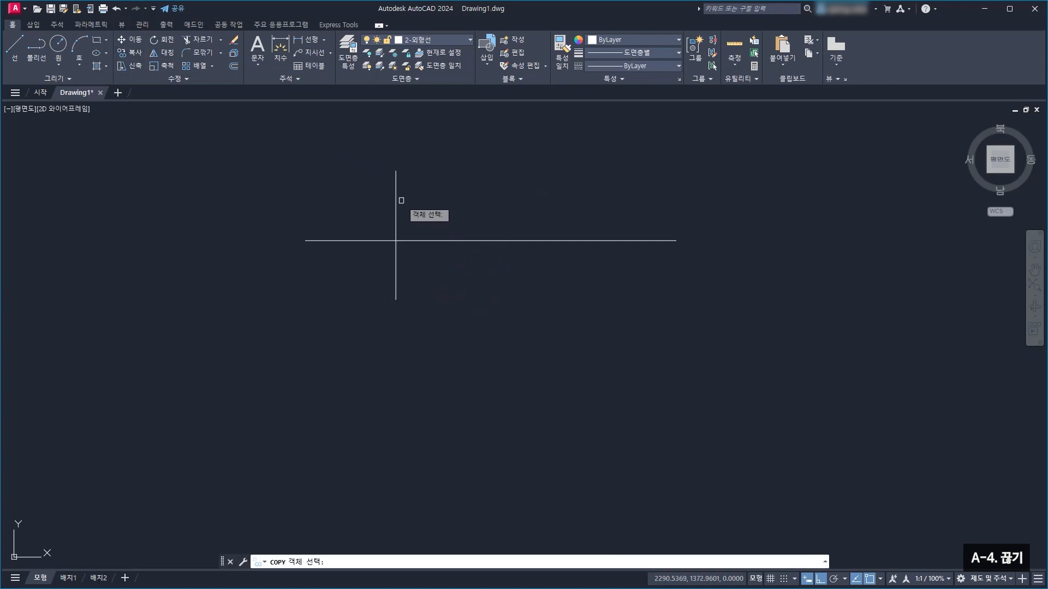
click(395, 201)
key(Return)
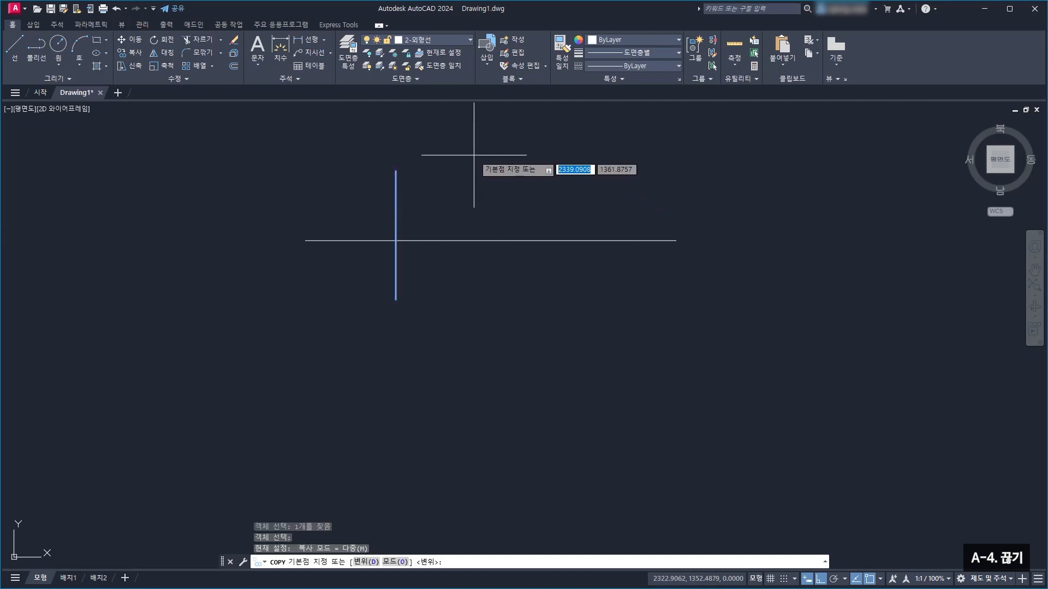
click(474, 155)
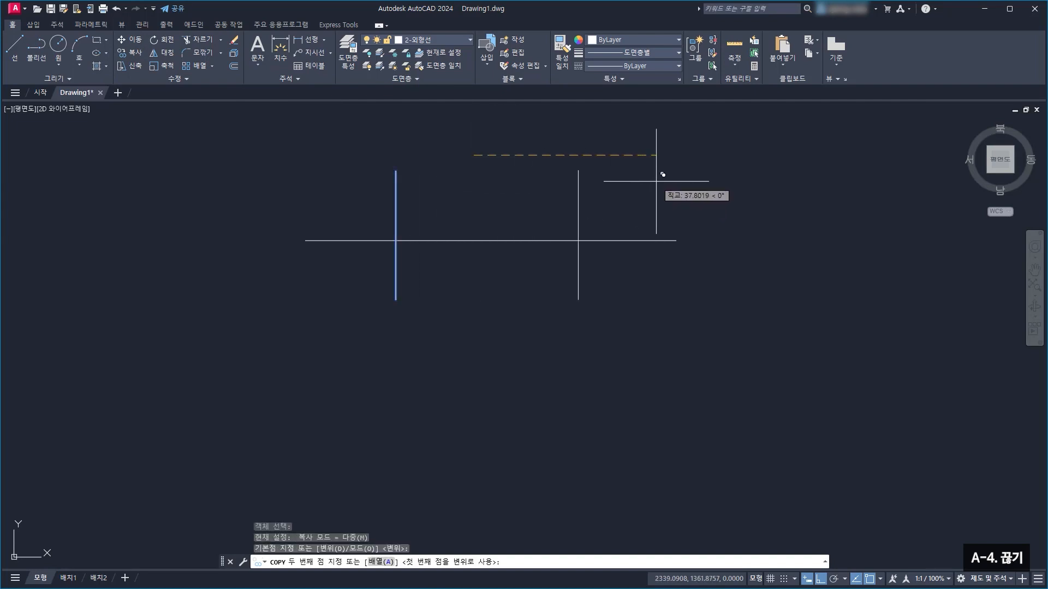
click(656, 181)
key(Escape)
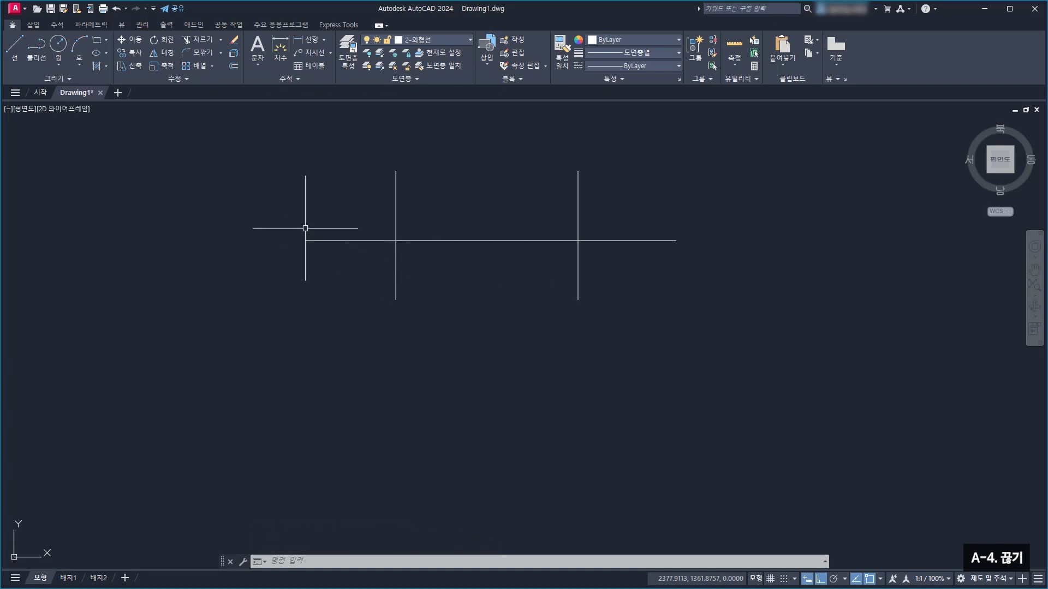
Inspect the horizontal line across both vertical lines by selecting it, and clear the selection
scroll(386, 251, up, 2)
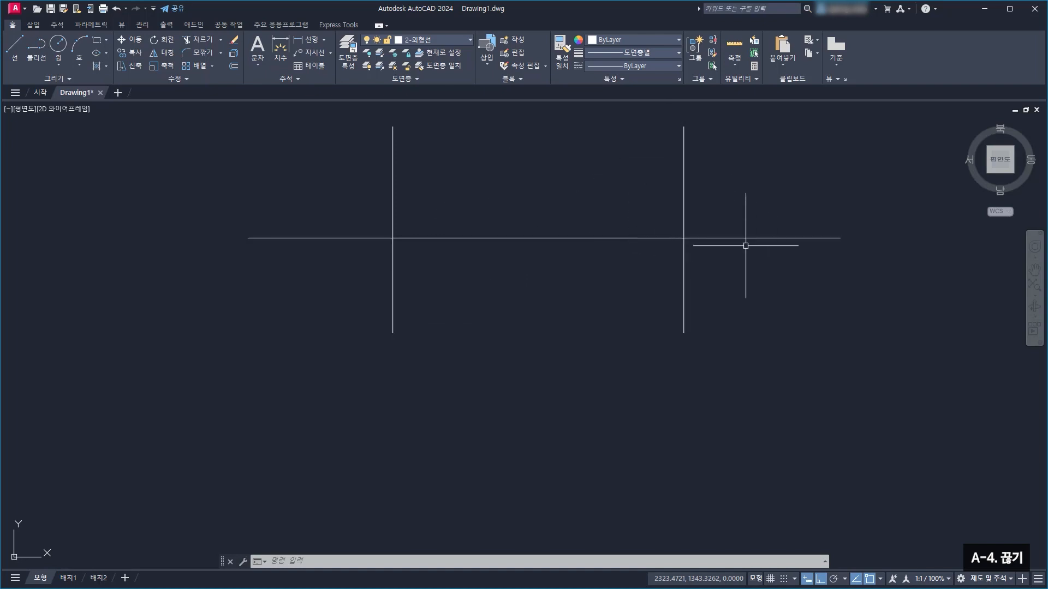
scroll(562, 245, down, 2)
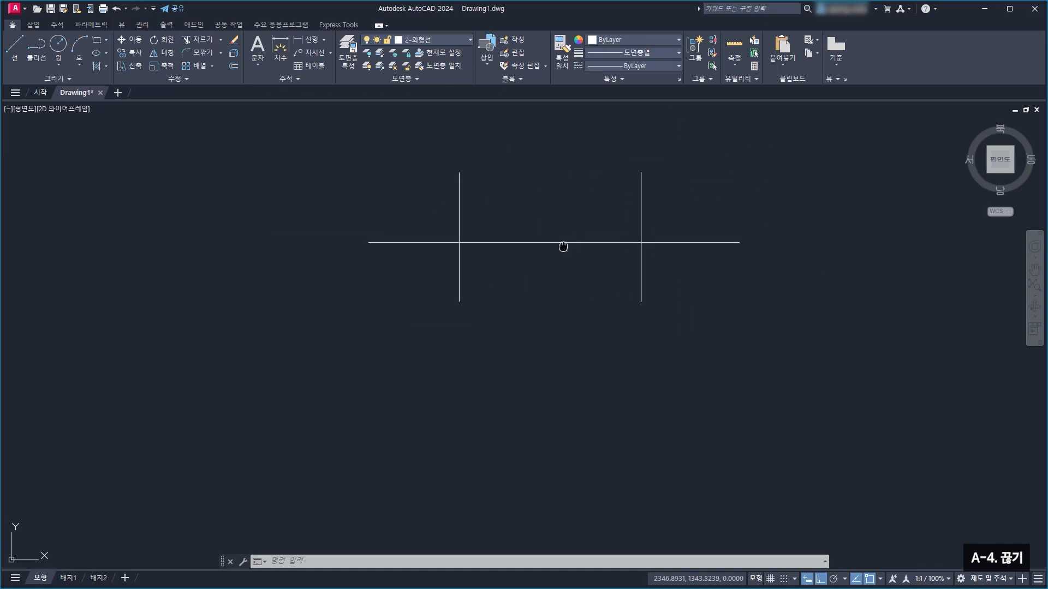
scroll(577, 278, up, 2)
middle_drag(577, 279, 539, 289)
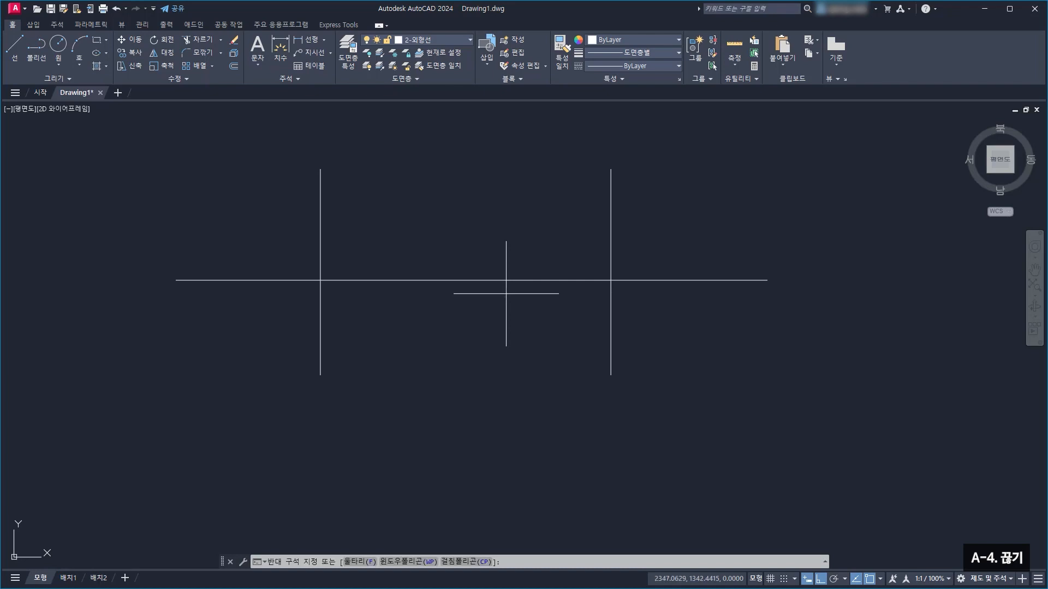
click(493, 280)
click(486, 368)
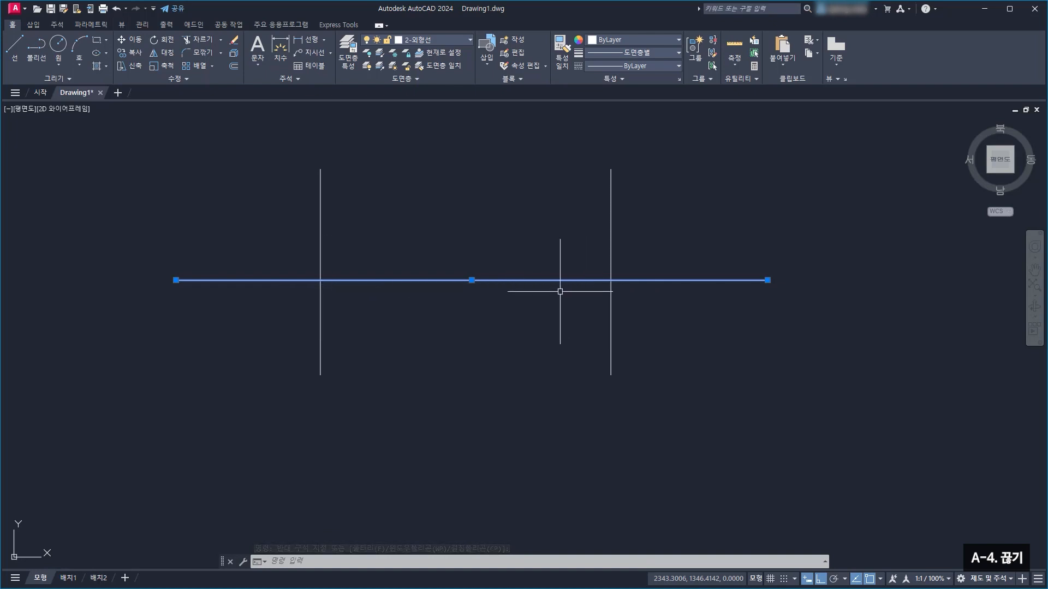
key(Escape)
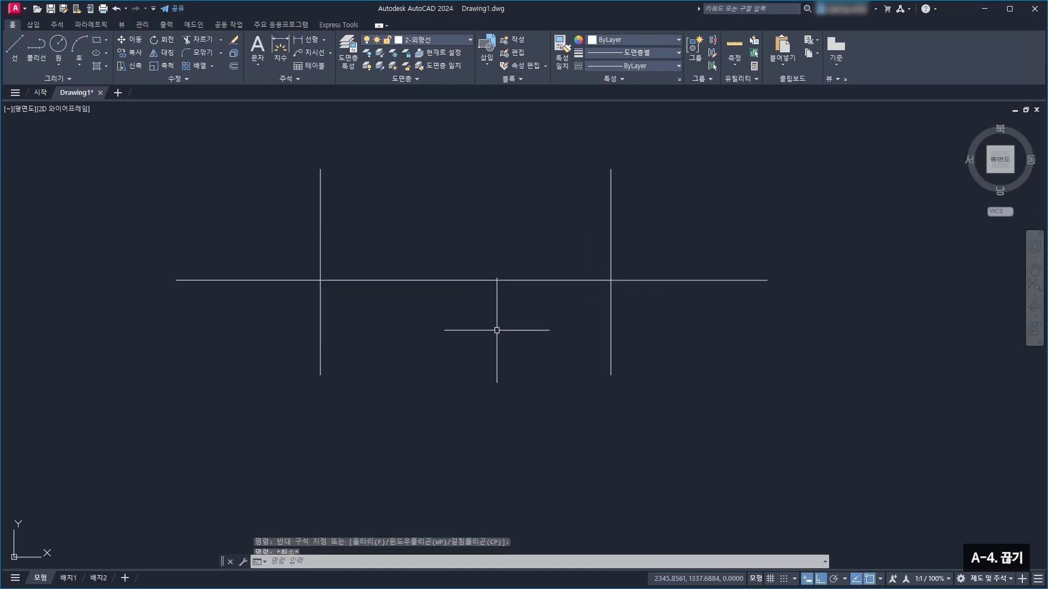
Break the horizontal line at its intersection with the left vertical line, using the First point option and the same point for both breaks
click(185, 79)
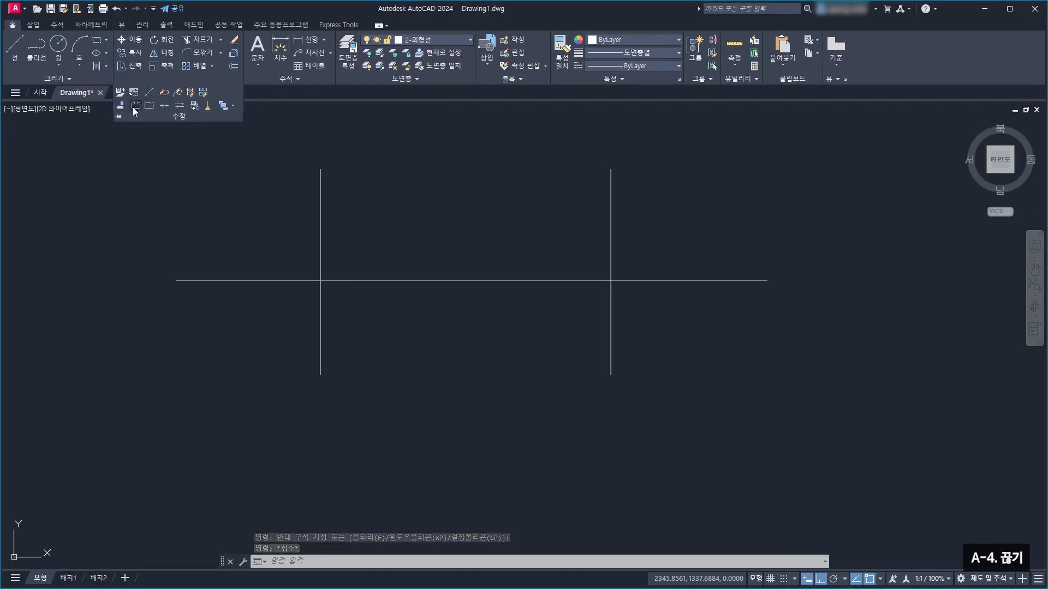
click(133, 106)
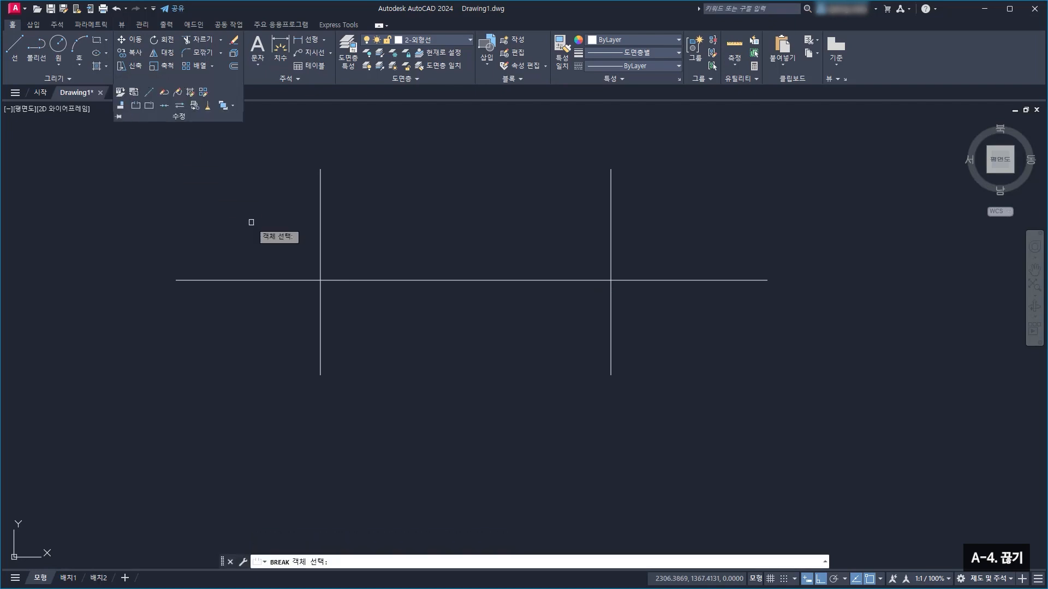
click(257, 278)
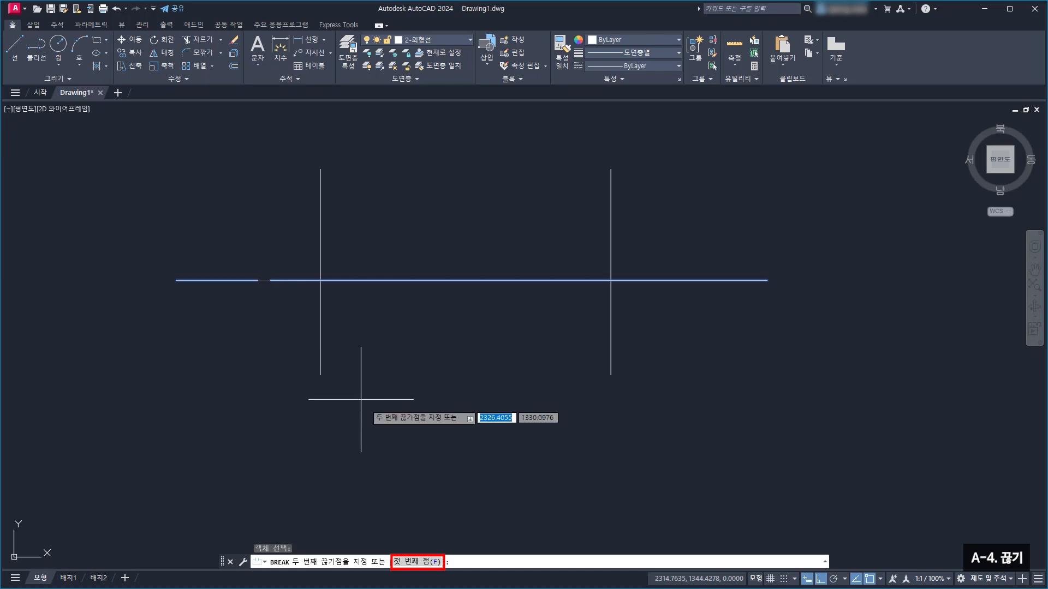
click(425, 563)
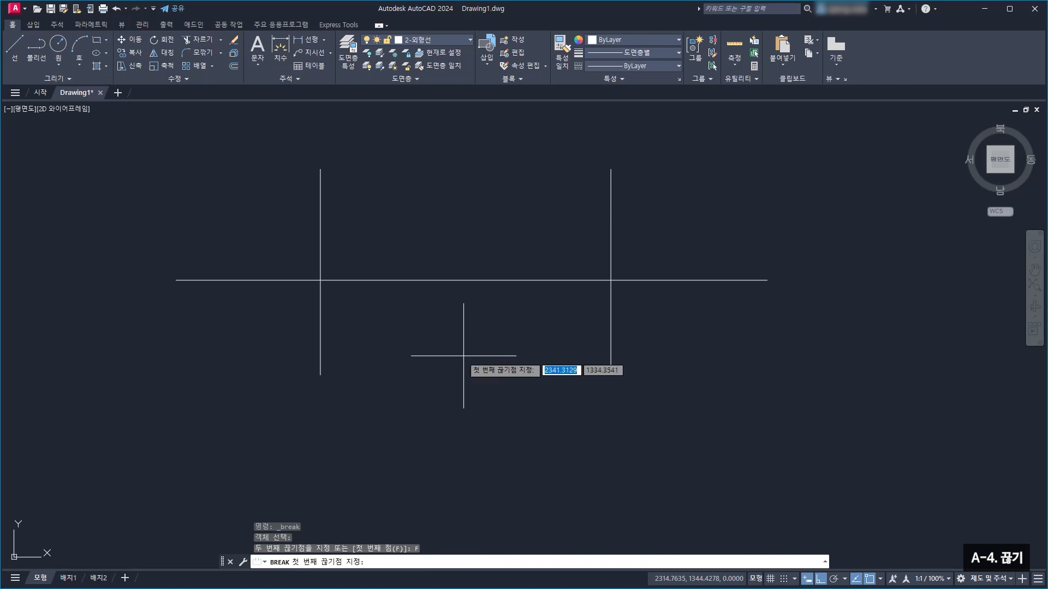
click(320, 279)
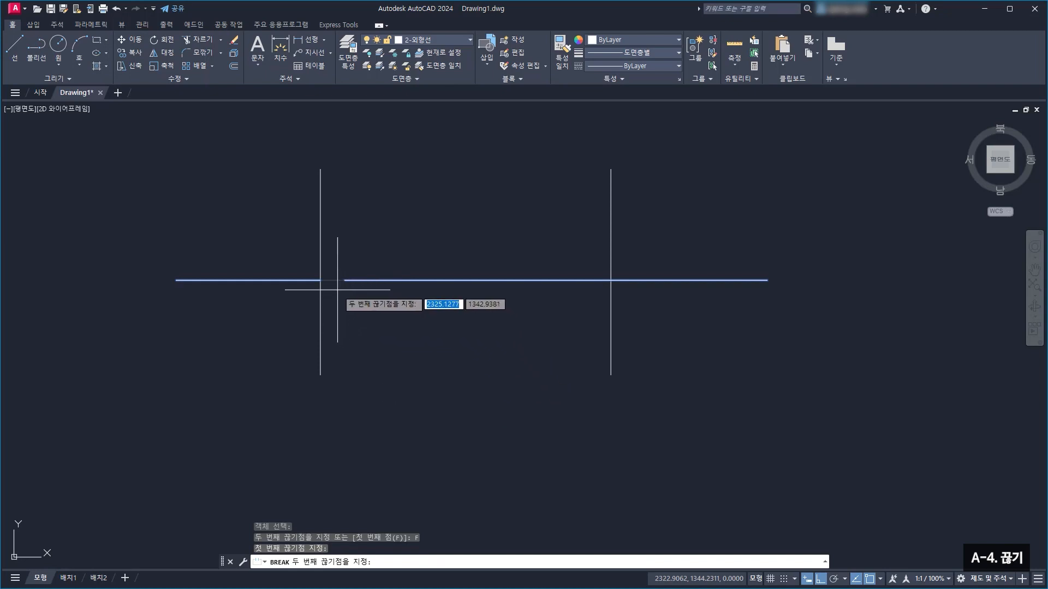
click(320, 280)
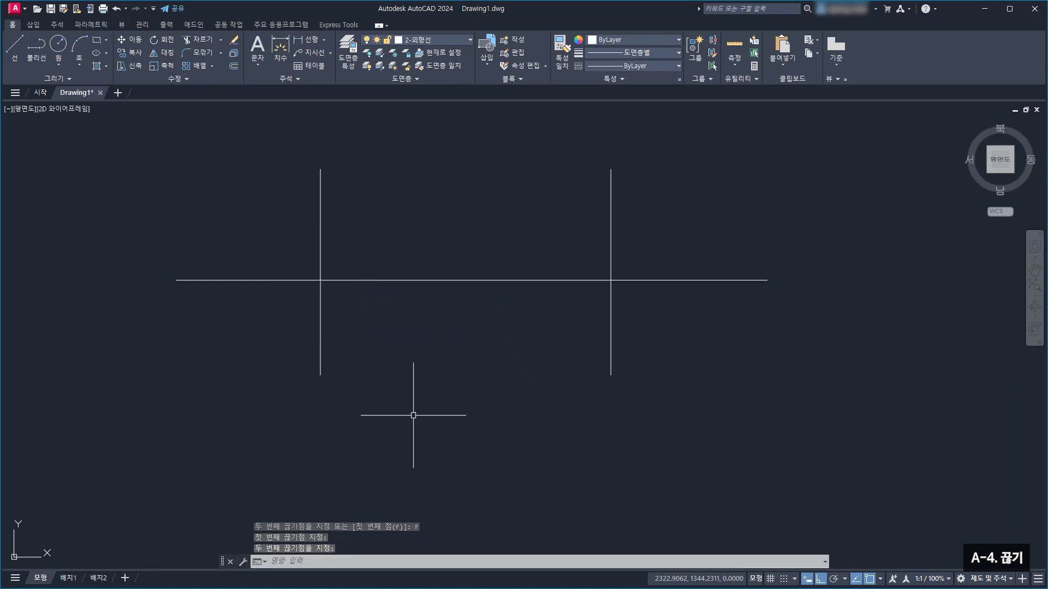
Check the horizontal line's split at the left vertical line by selecting both sides, and clear the selection
click(285, 280)
click(401, 280)
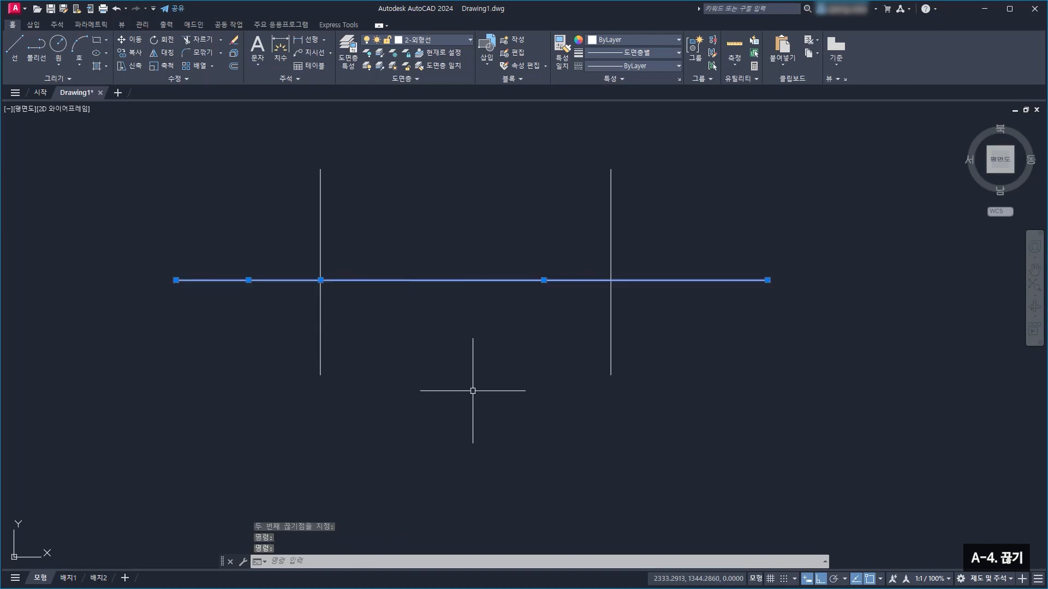
key(Escape)
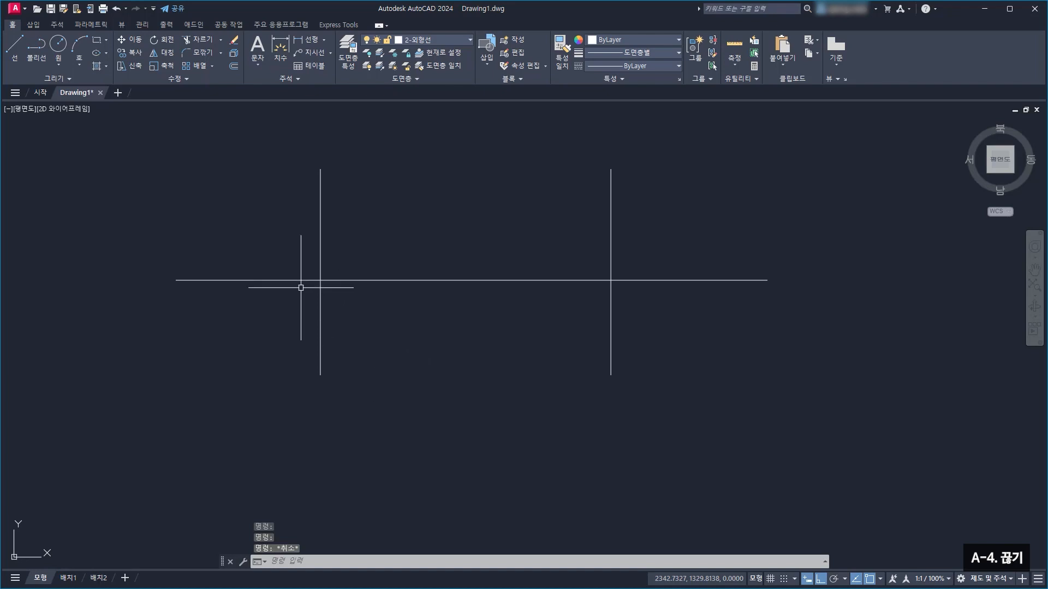
Move the horizontal segment left of the left vertical line to the layer 1-윤곽선
click(299, 281)
click(457, 41)
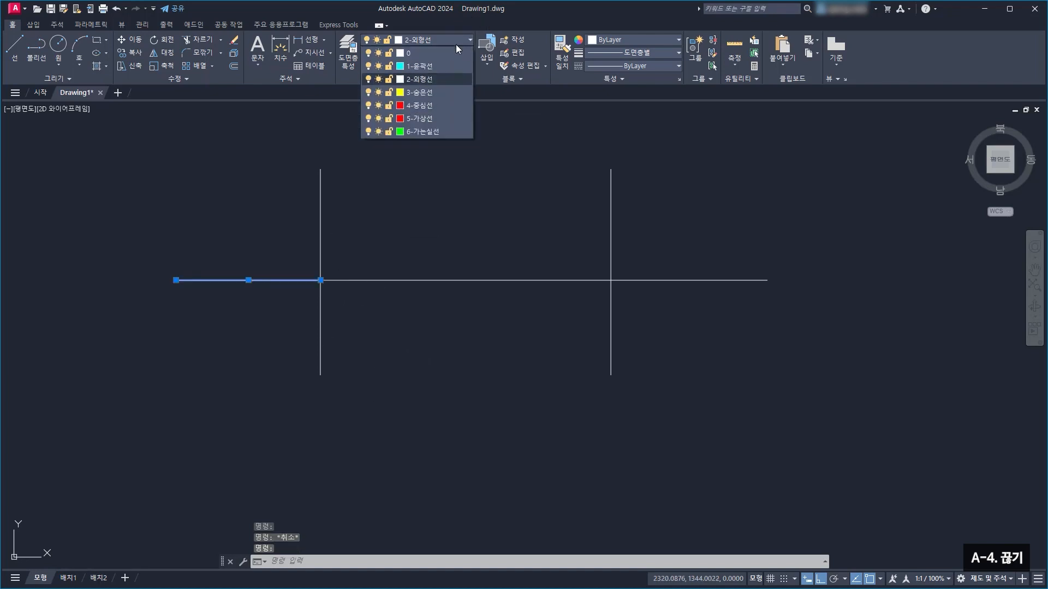
click(450, 67)
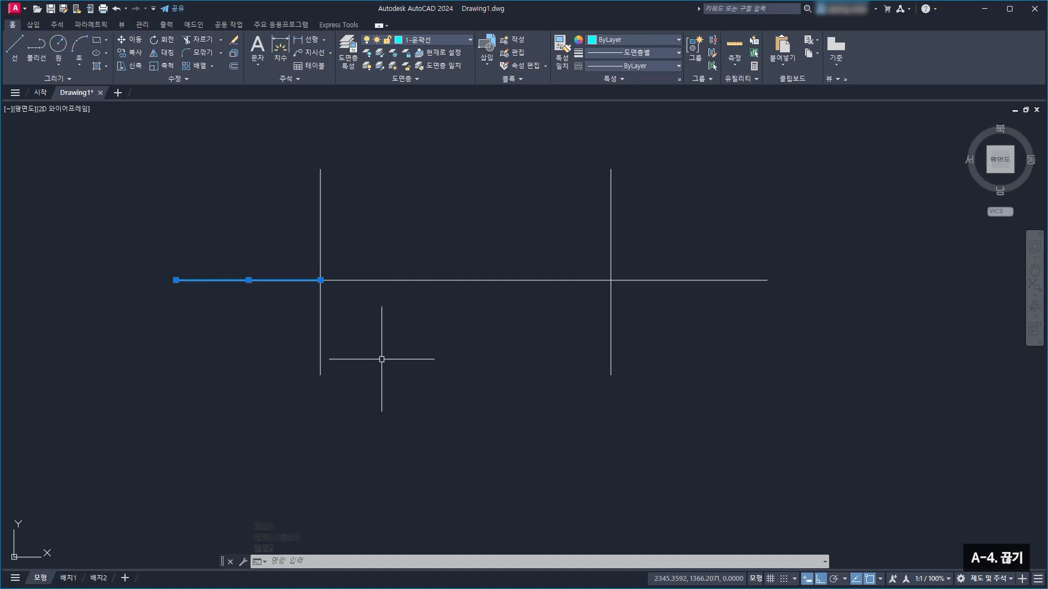
key(Escape)
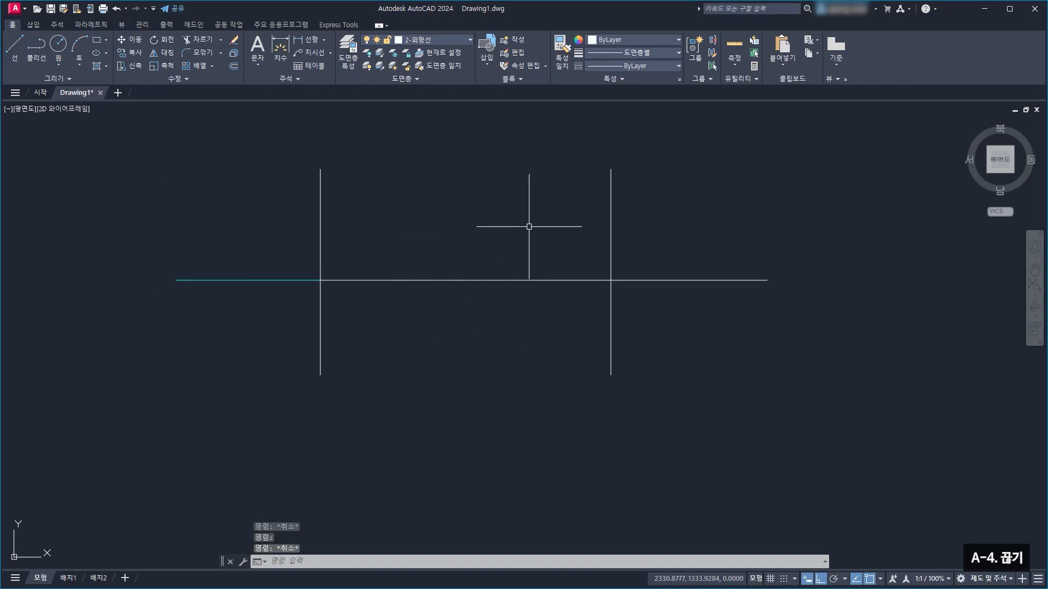
Break the horizontal line at its intersection with the right vertical line, using the First point option and the same point twice, and check both pieces
click(186, 80)
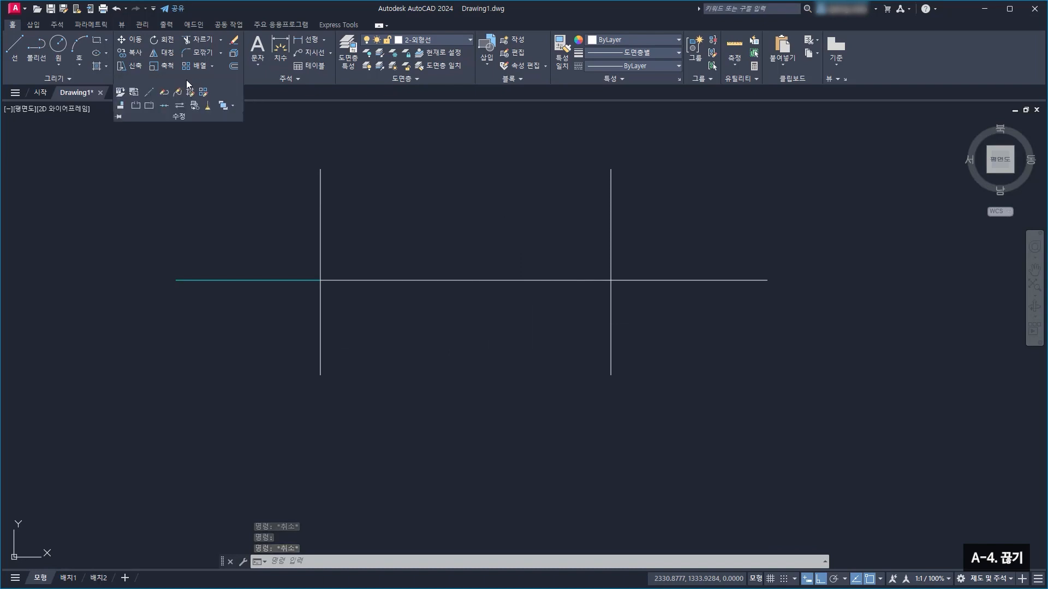
click(136, 107)
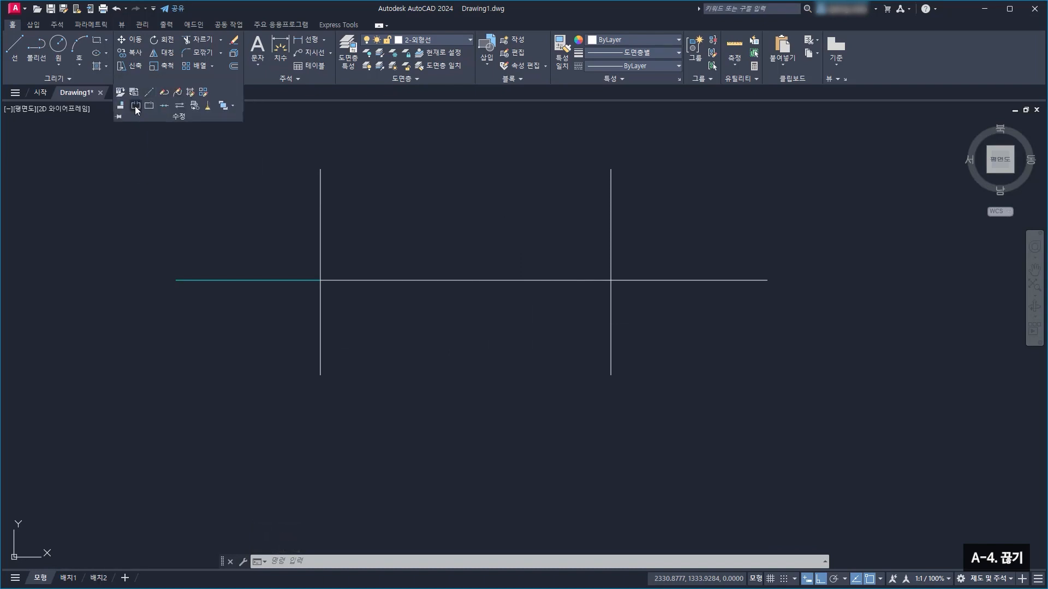
click(547, 281)
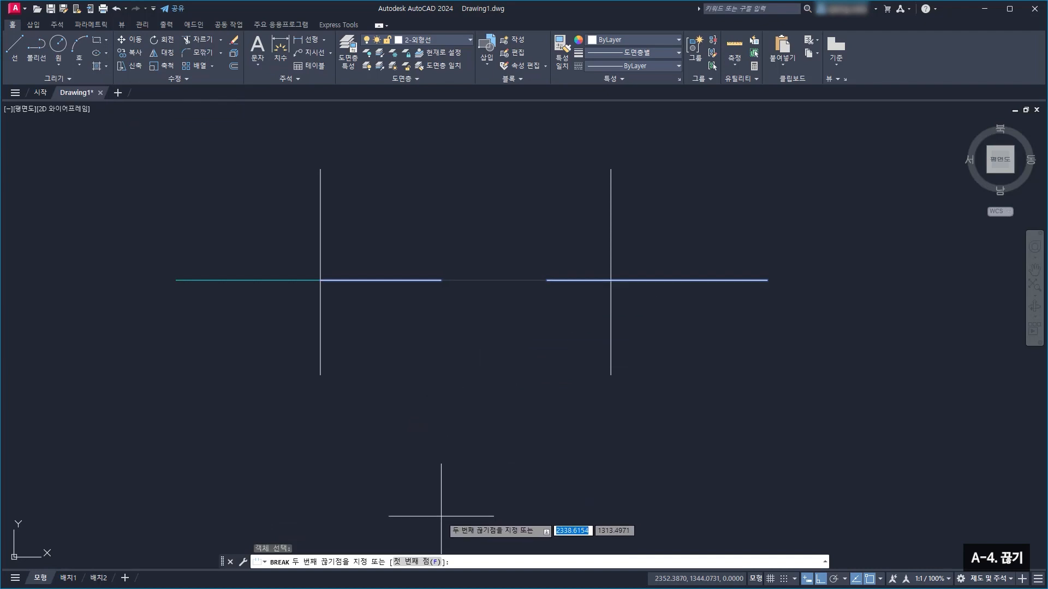
click(427, 562)
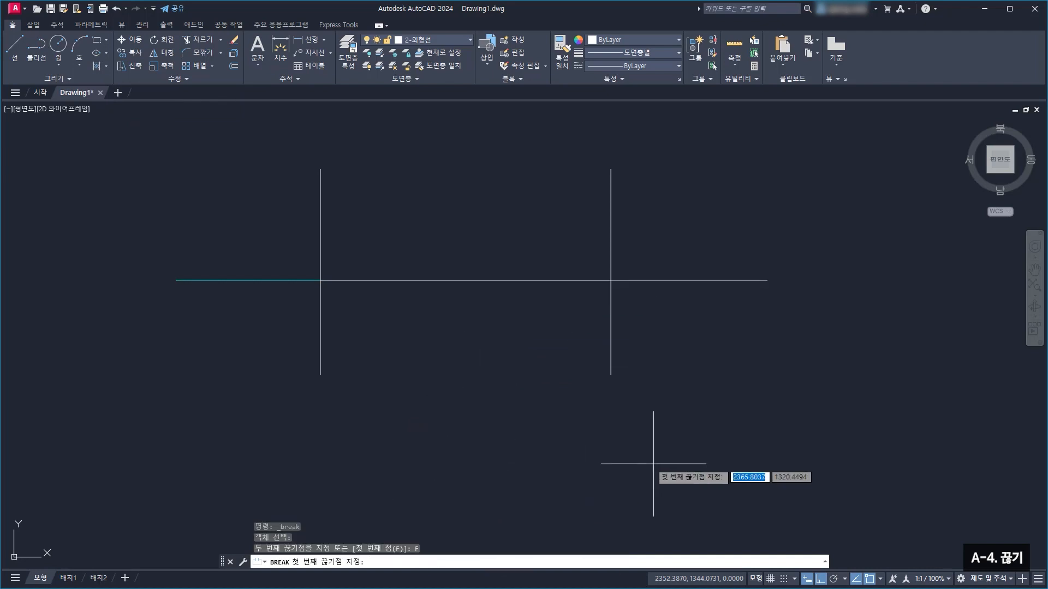
click(610, 280)
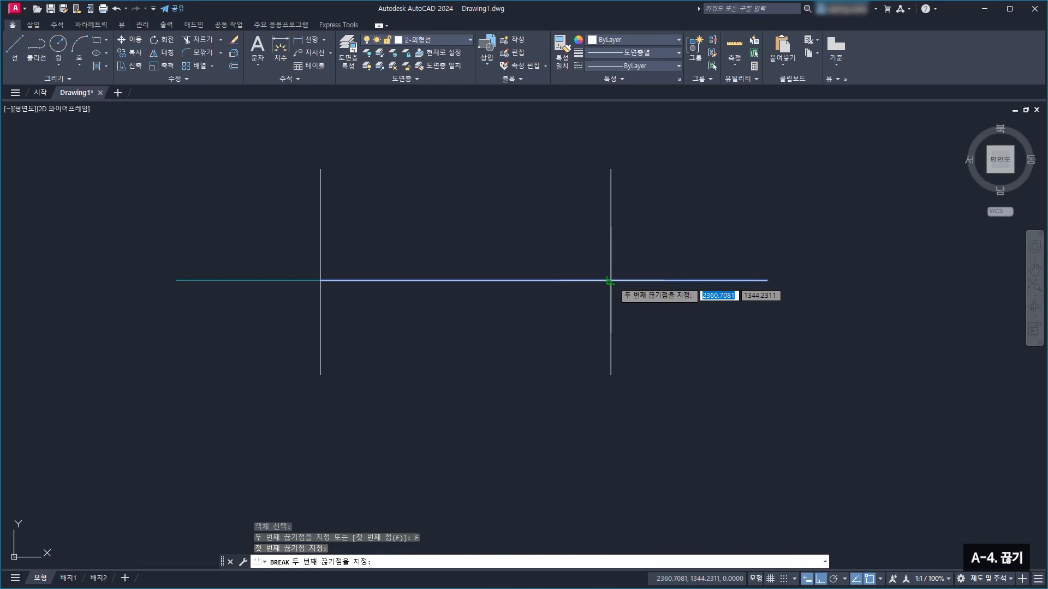
click(611, 280)
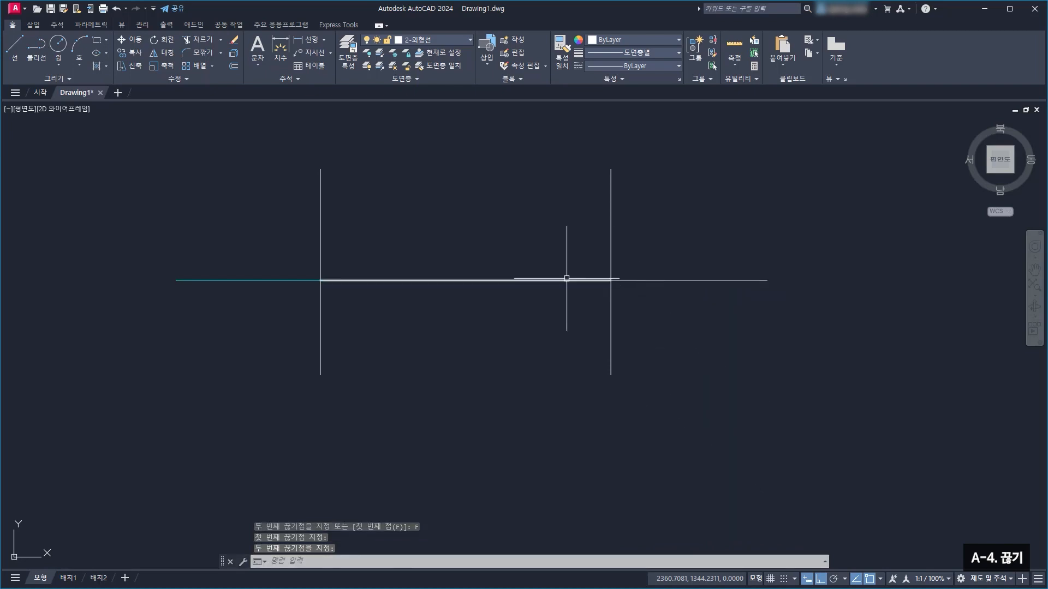
click(640, 279)
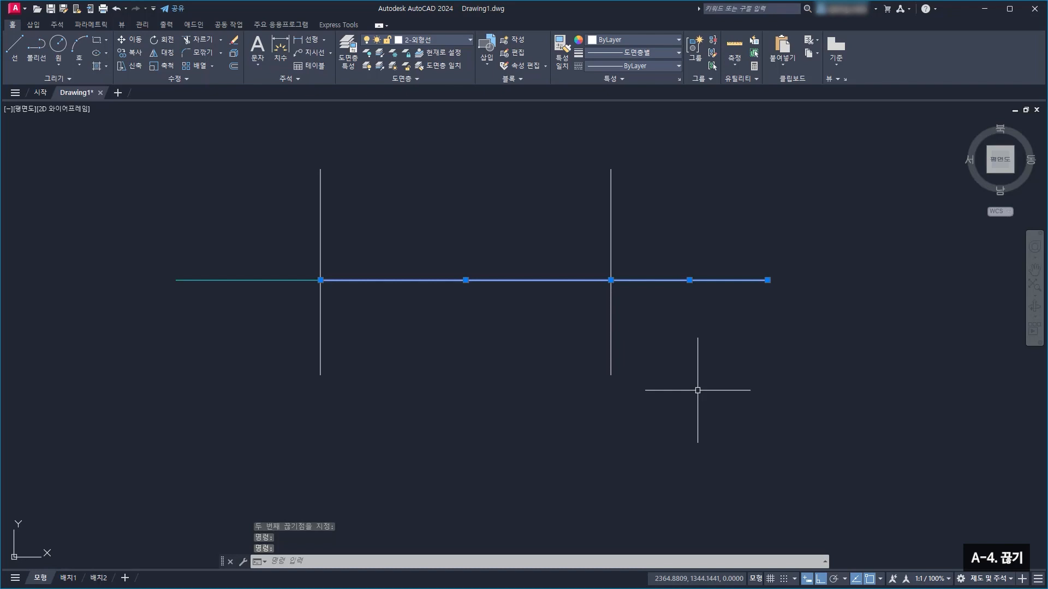
key(Escape)
Move the horizontal segment between the two vertical lines to the layer 4-중심선
click(542, 280)
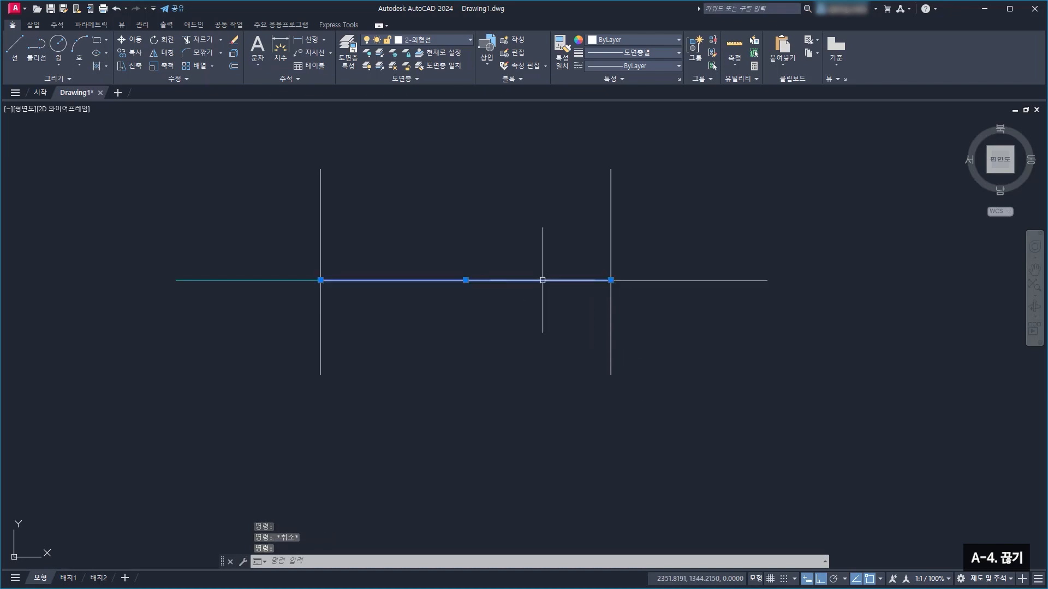
click(423, 40)
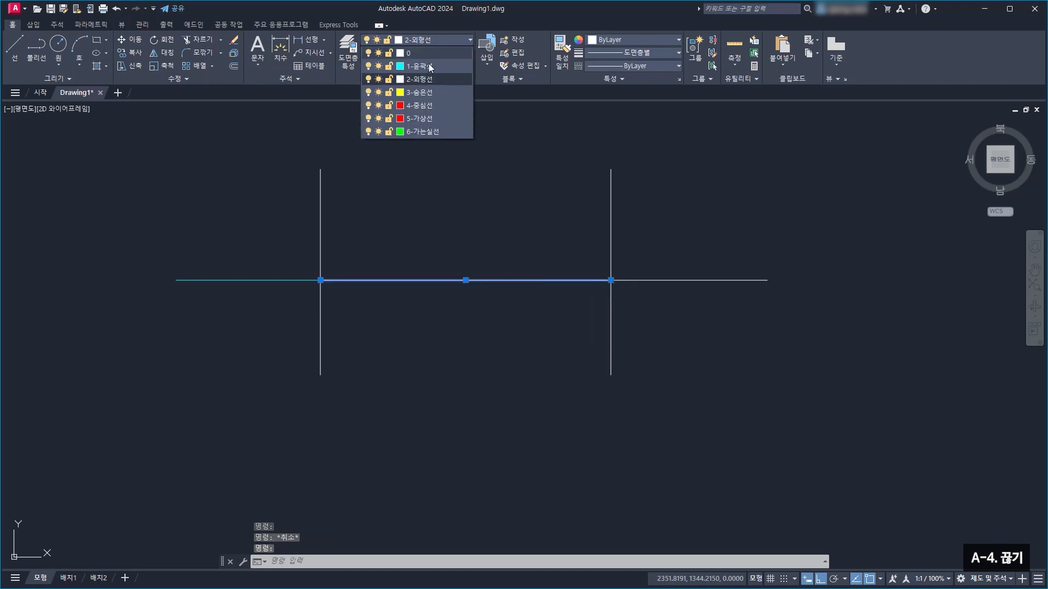
click(428, 104)
key(Escape)
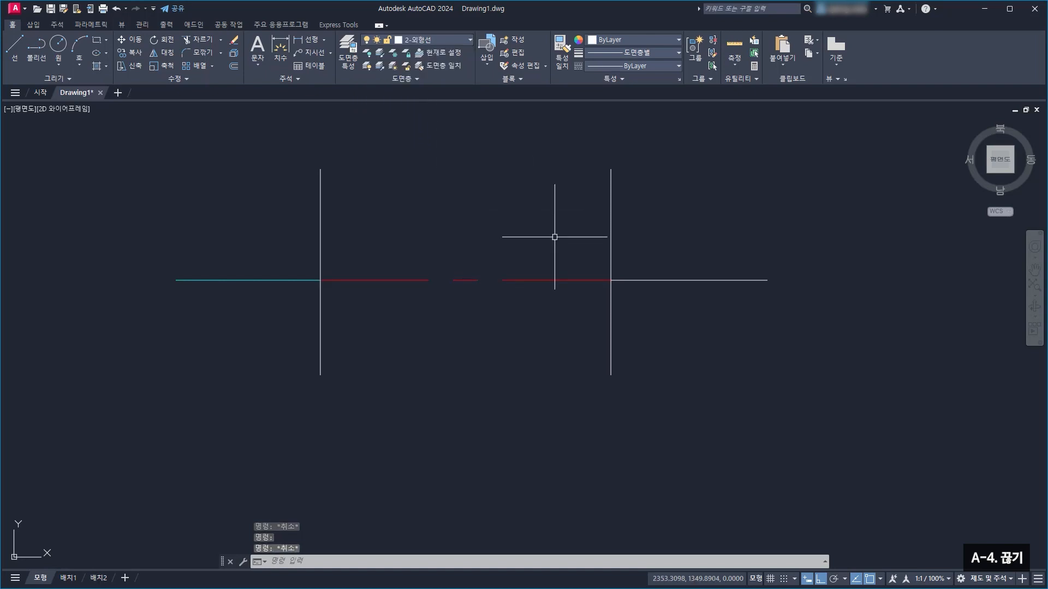
Move the horizontal segment right of the right vertical line to the layer 3-숨은선
click(664, 281)
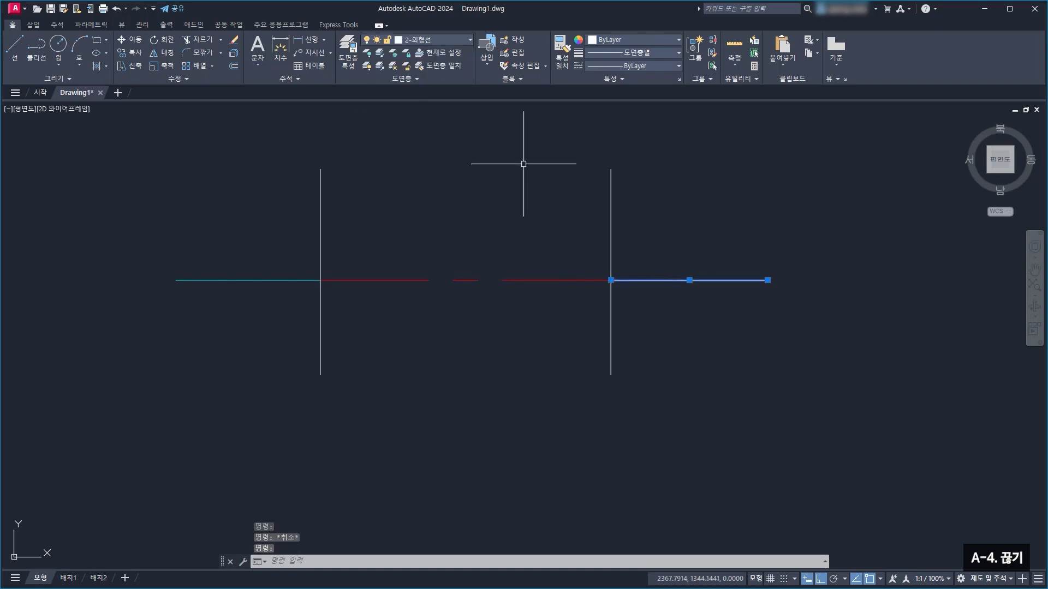
click(438, 41)
click(438, 94)
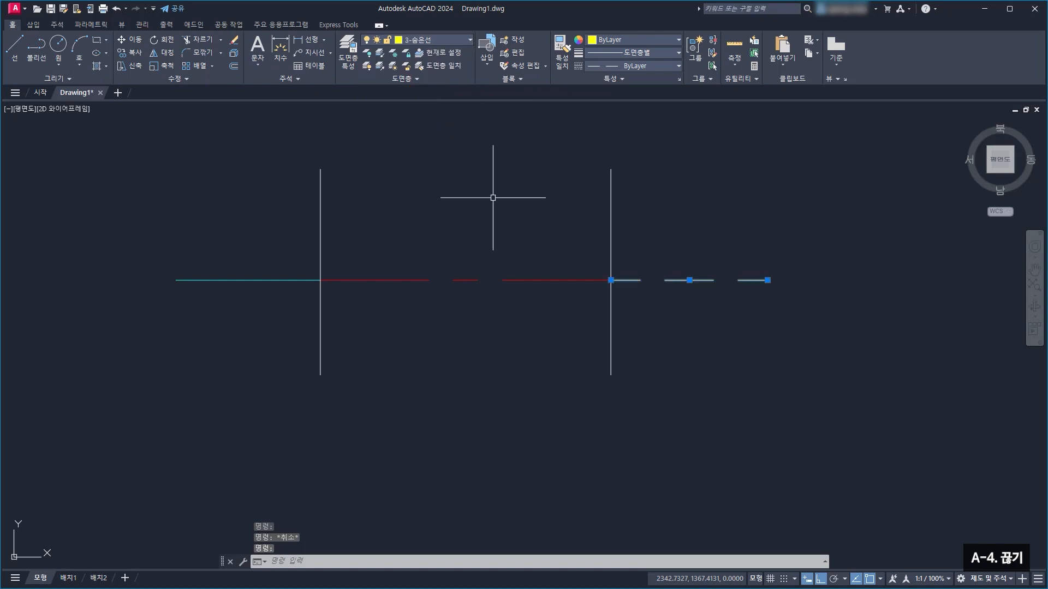
key(Escape)
mouse_move(488, 201)
middle_down()
mouse_move(513, 217)
mouse_move(508, 202)
middle_up()
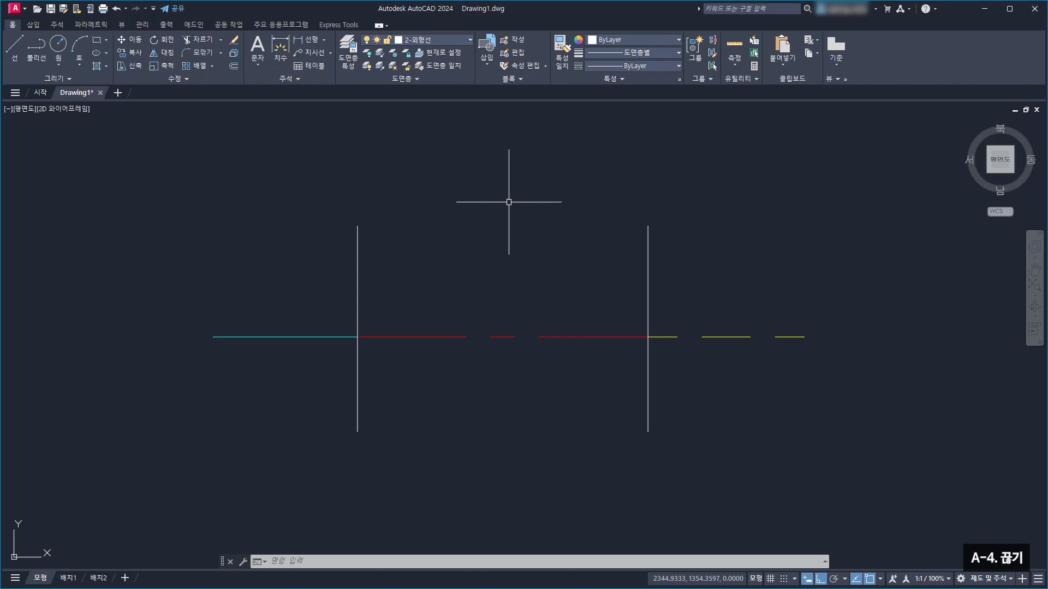
click(202, 80)
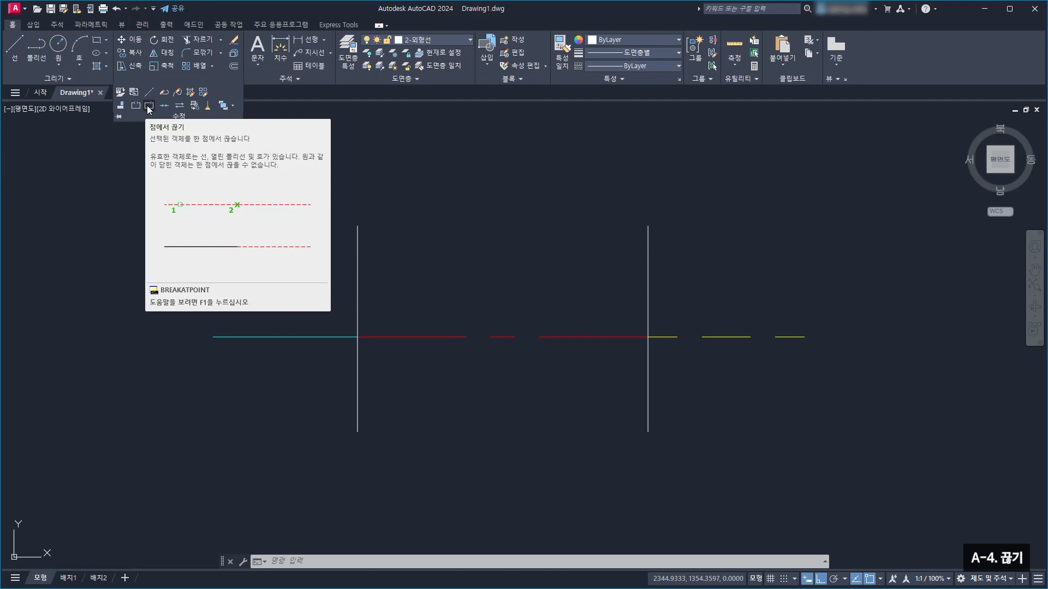
key(Escape)
key(Escape)
key(Escape)
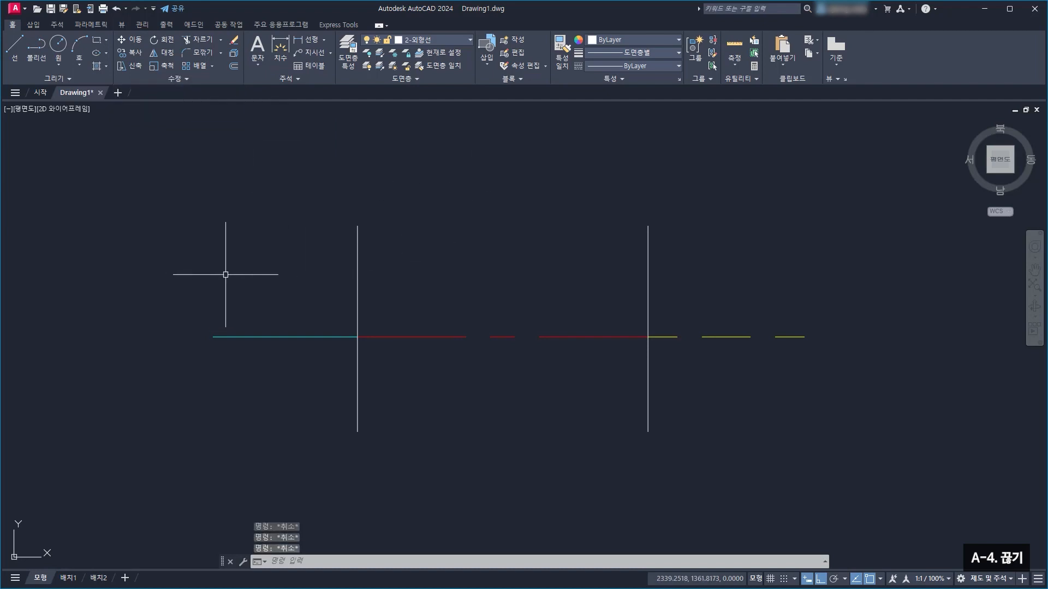
Draw a horizontal line about 76 units long above the existing one, crossing both vertical lines
click(15, 49)
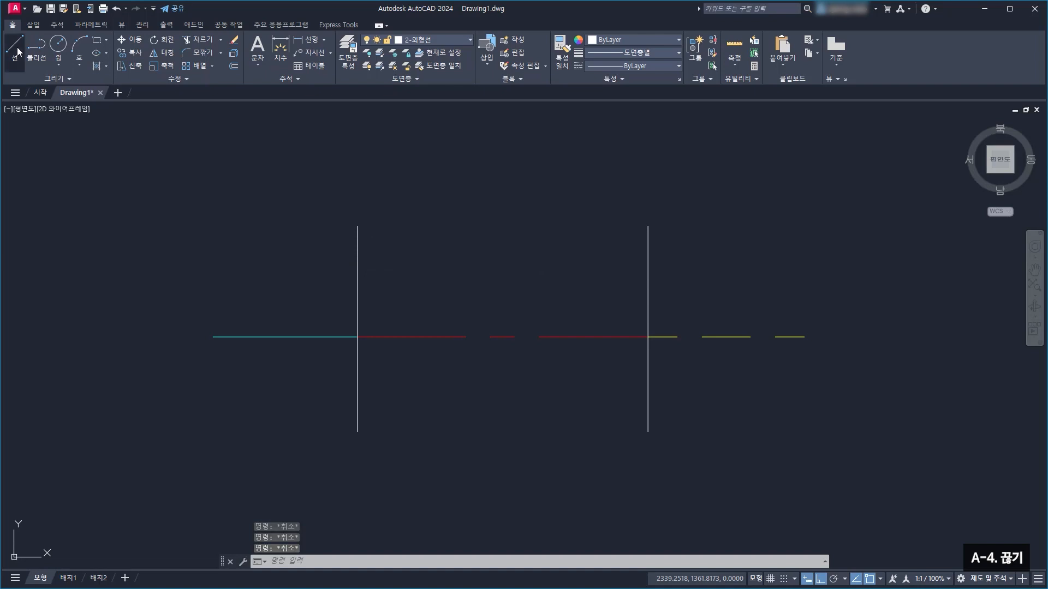
click(215, 273)
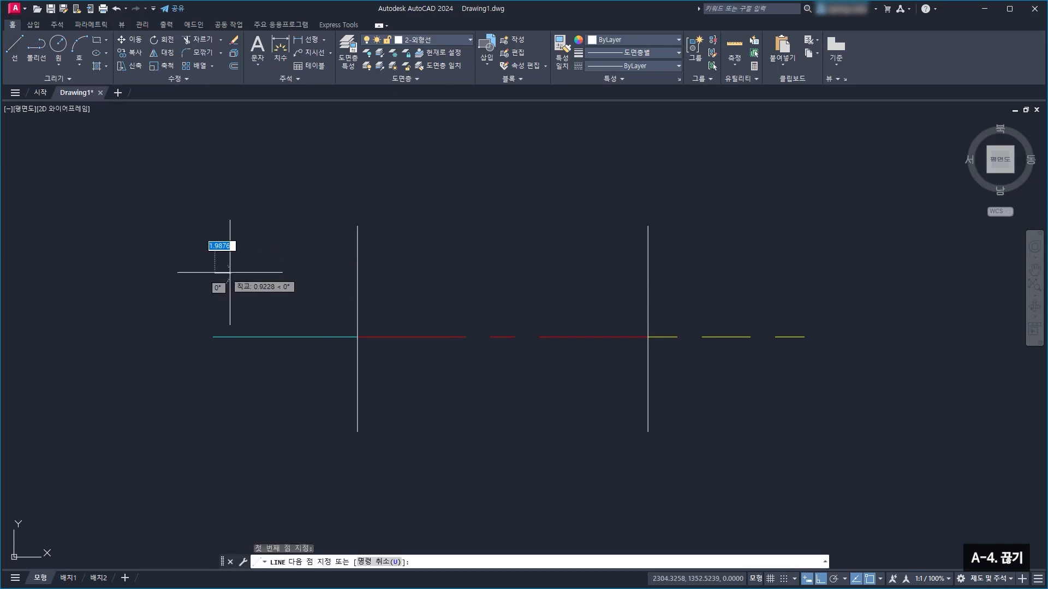
click(798, 294)
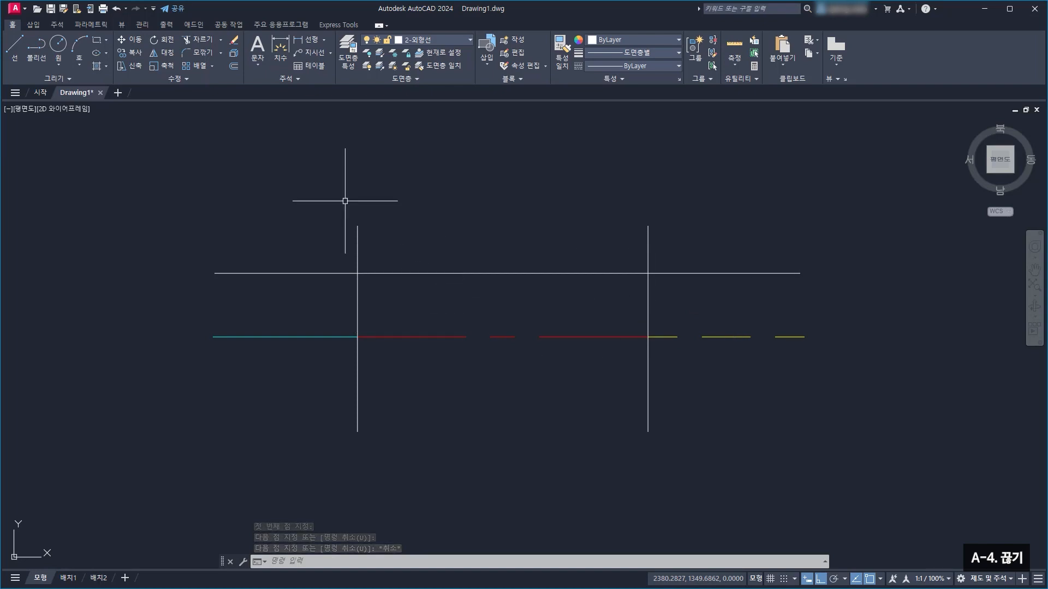
Split the upper horizontal line at its intersection with the left vertical line using Break at Point, and check both pieces by selecting them
click(187, 79)
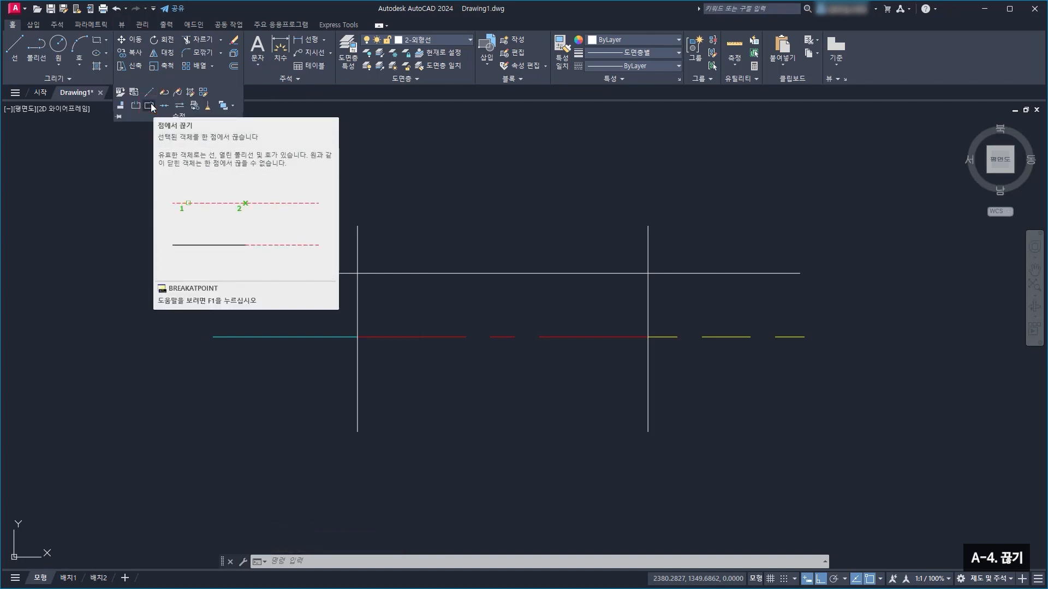
click(150, 106)
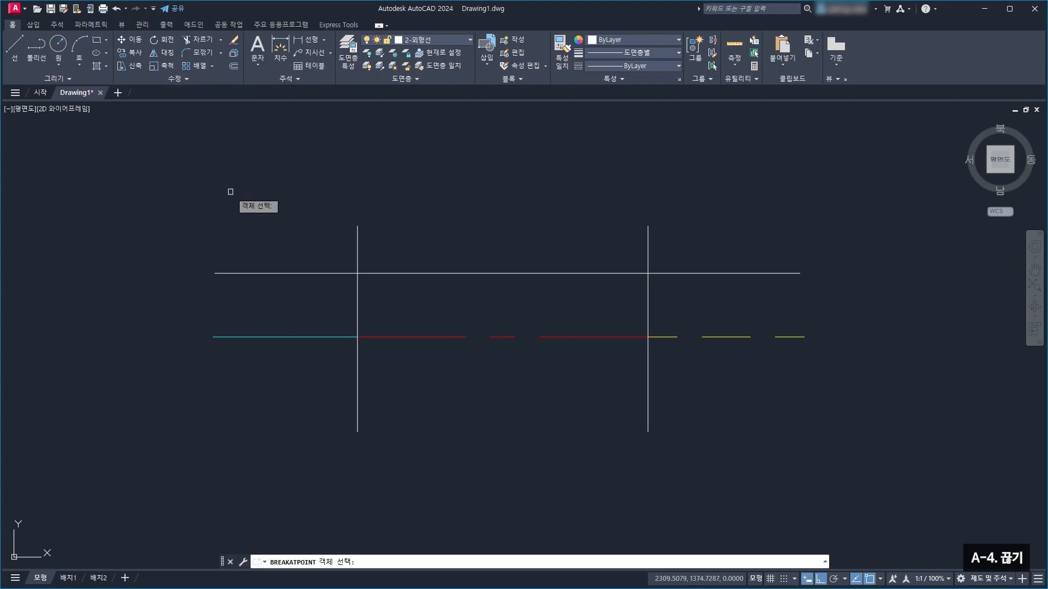
click(255, 271)
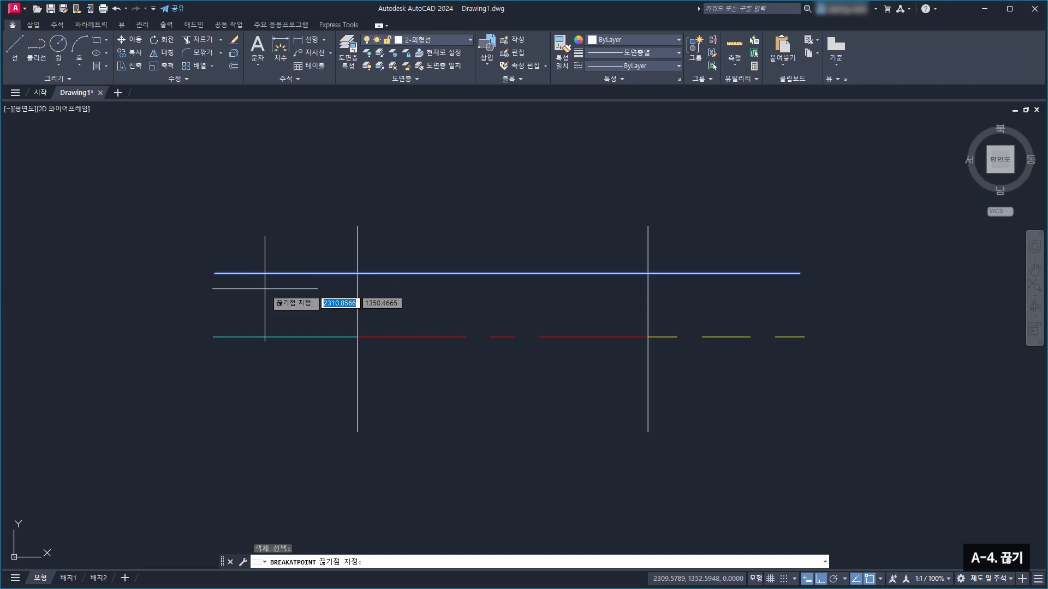
click(357, 273)
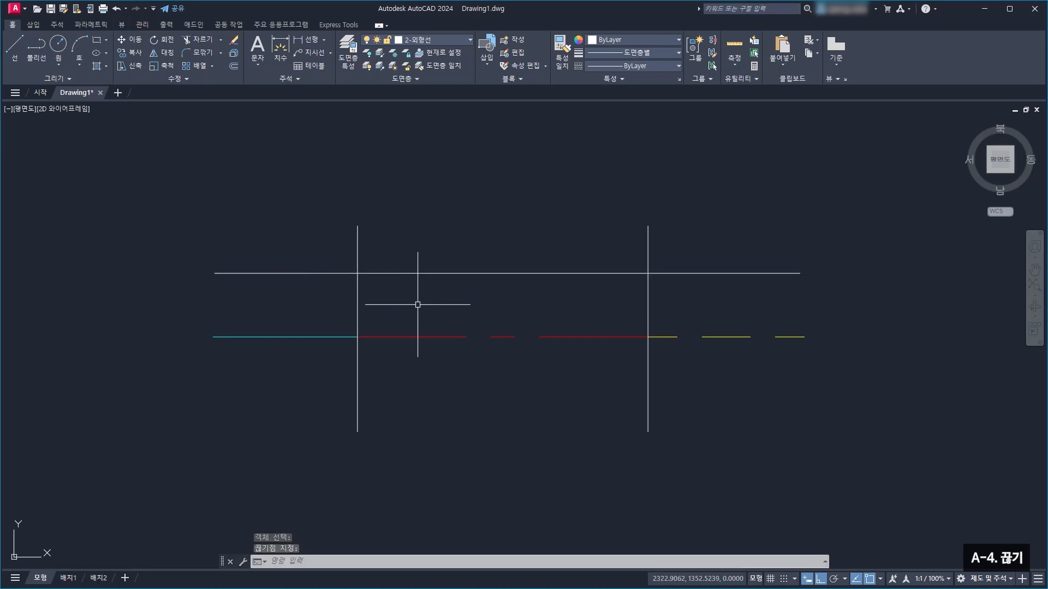
click(328, 274)
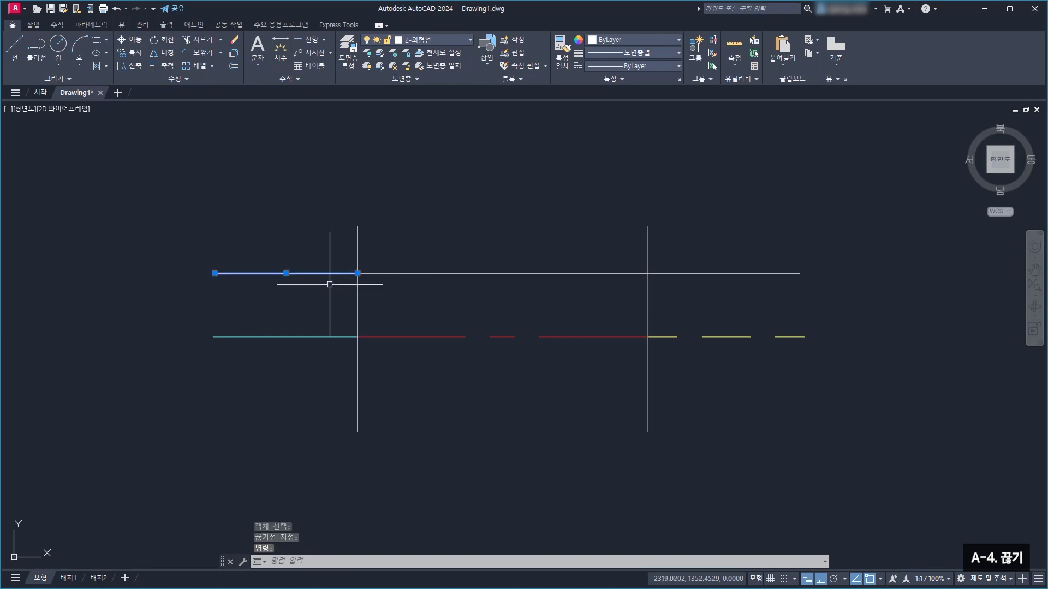
click(411, 273)
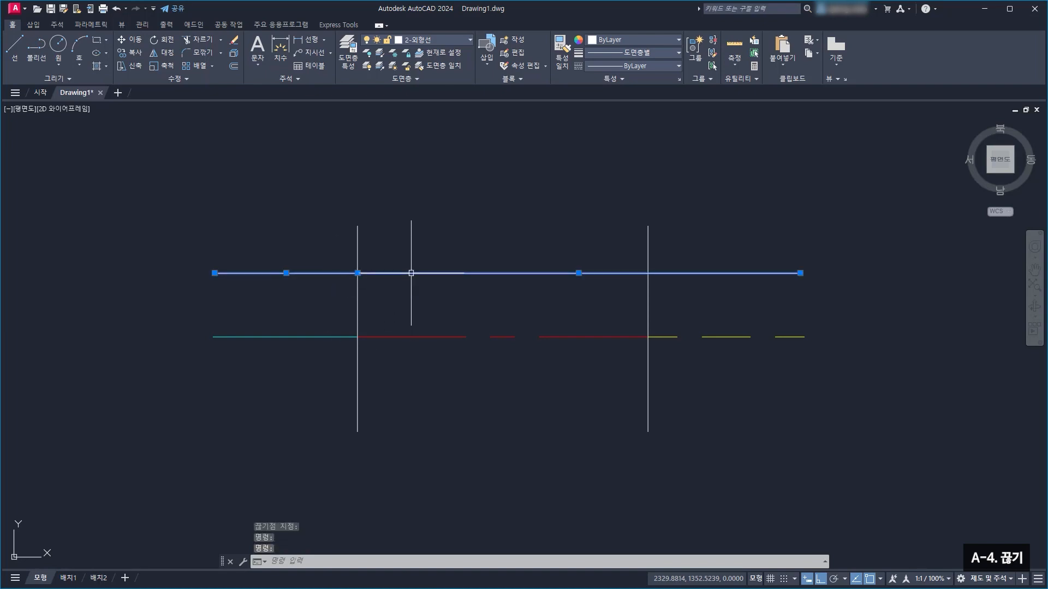
key(Escape)
Move the upper horizontal segment left of the left vertical line to the layer 6-가는실선
click(330, 272)
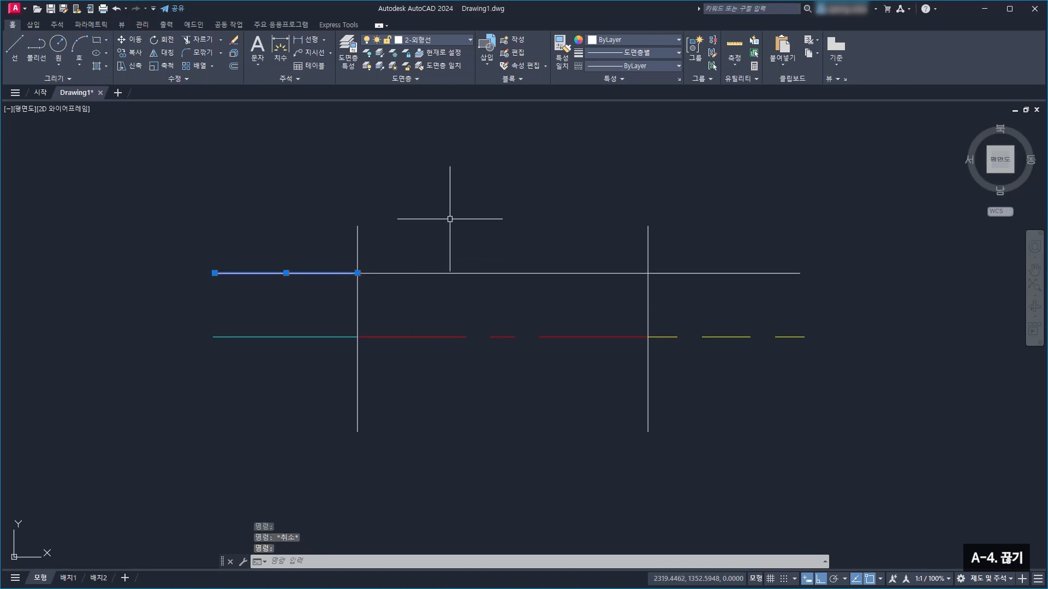
click(418, 43)
click(429, 130)
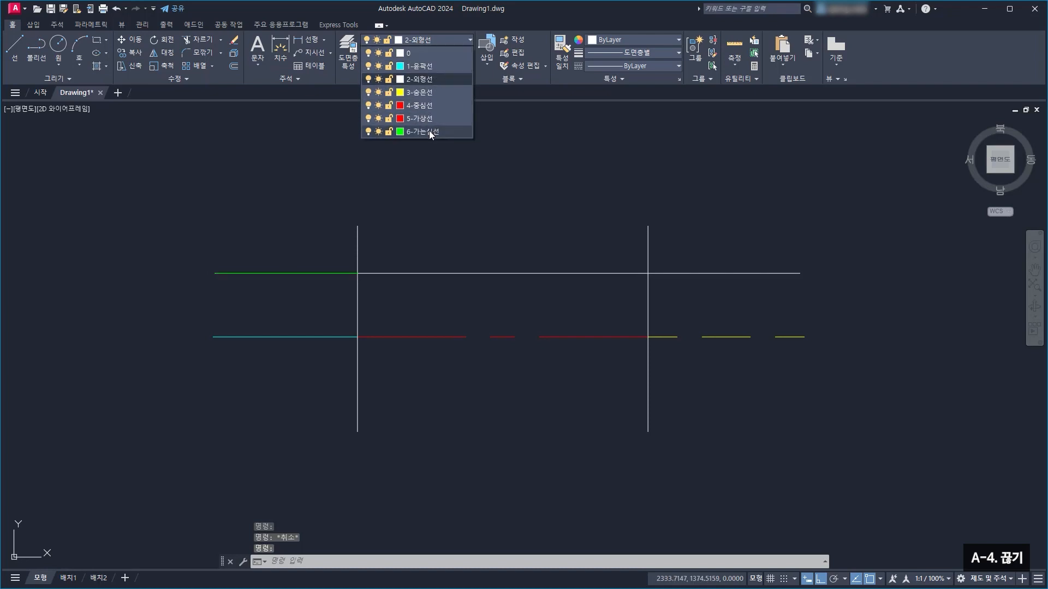
key(Escape)
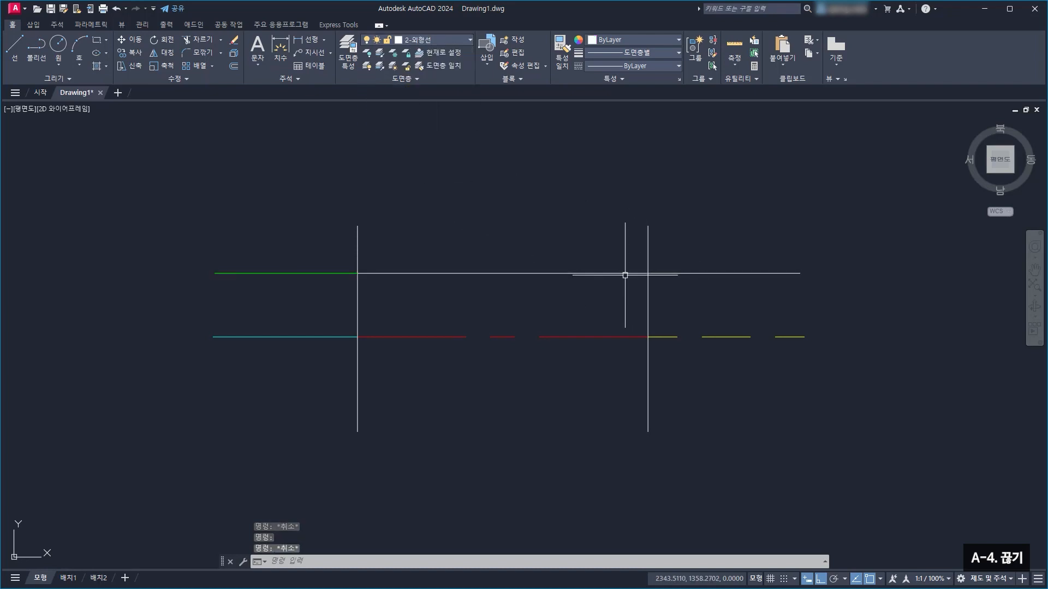
Split the upper horizontal line at its intersection with the right vertical line using Break at Point
click(188, 80)
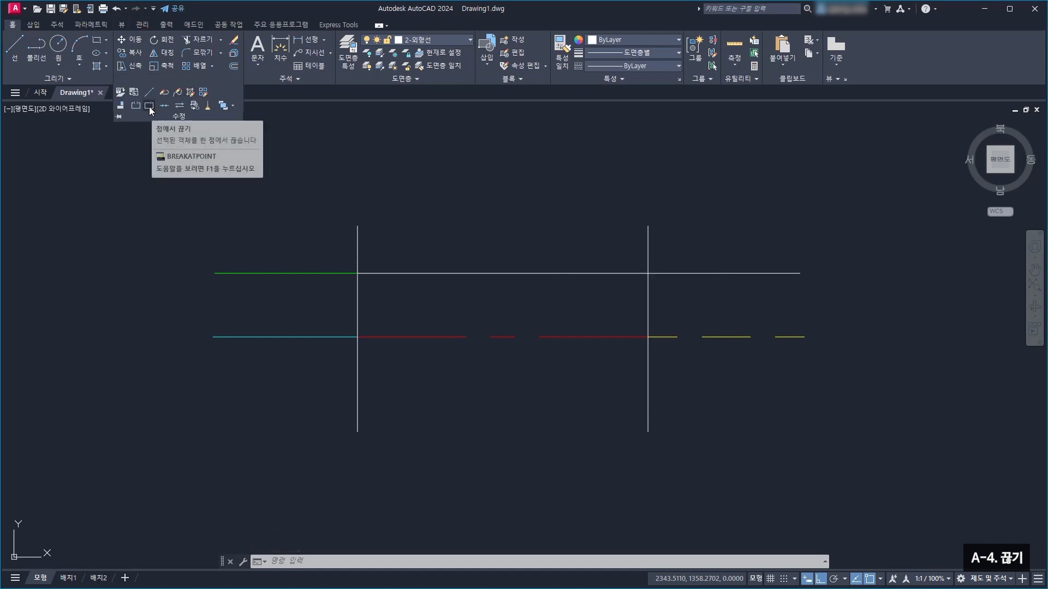
click(149, 107)
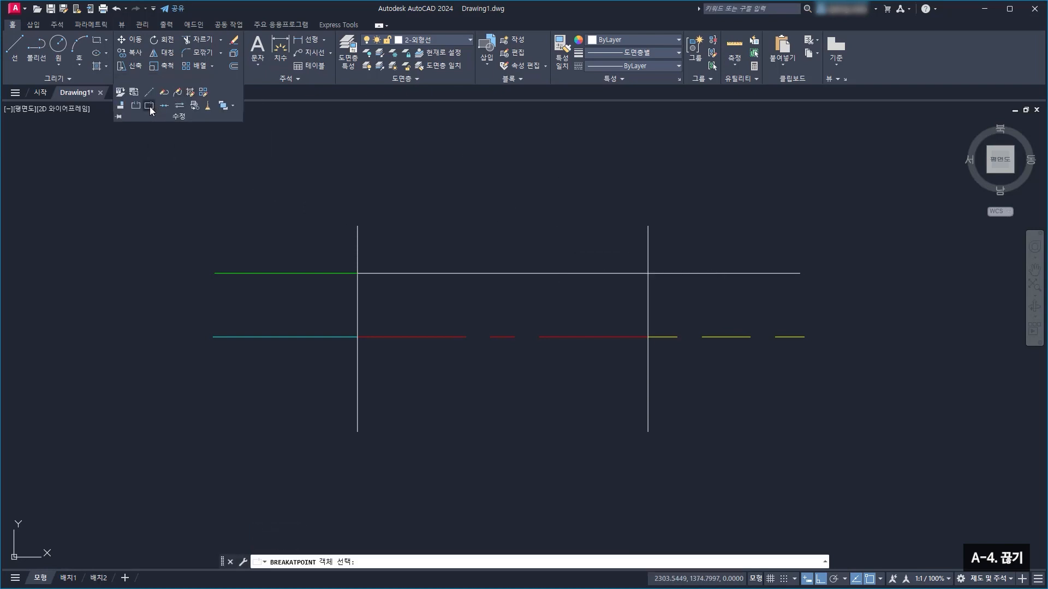
click(564, 273)
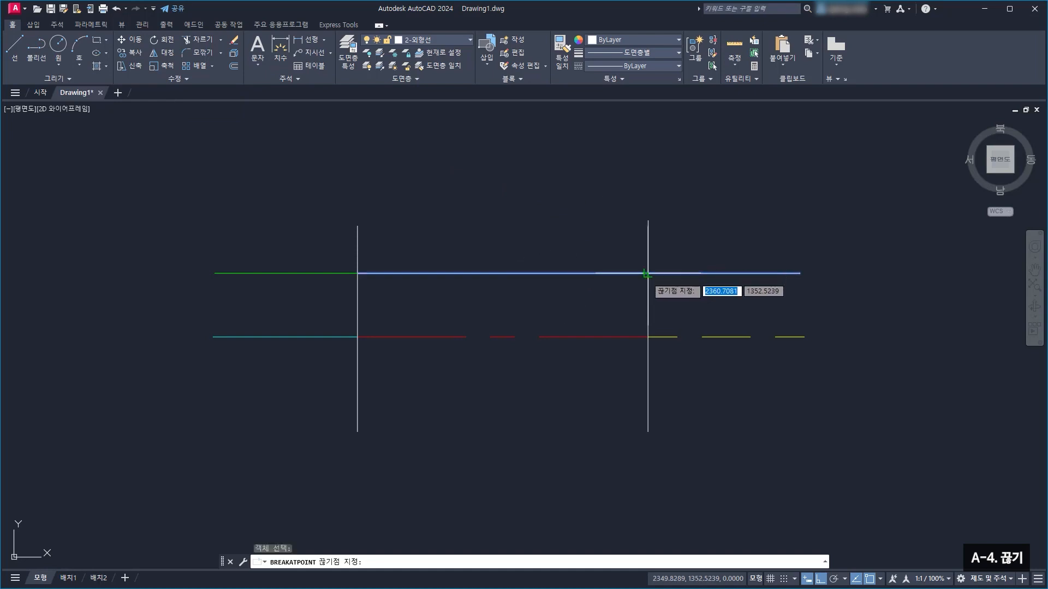
click(647, 272)
Move the upper horizontal segment between the two vertical lines to the layer 5-가상선
click(598, 274)
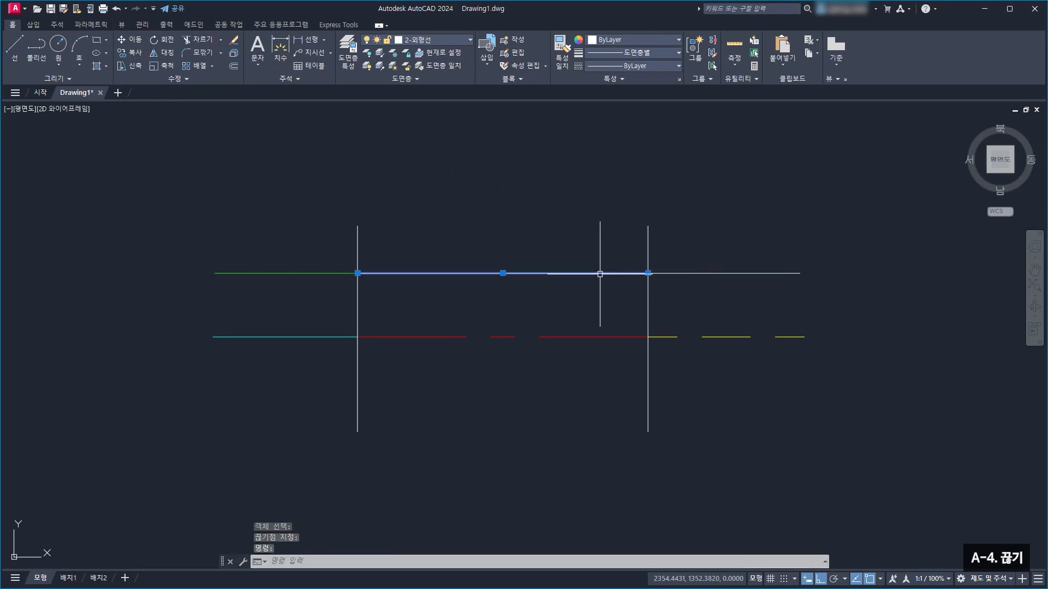
click(425, 40)
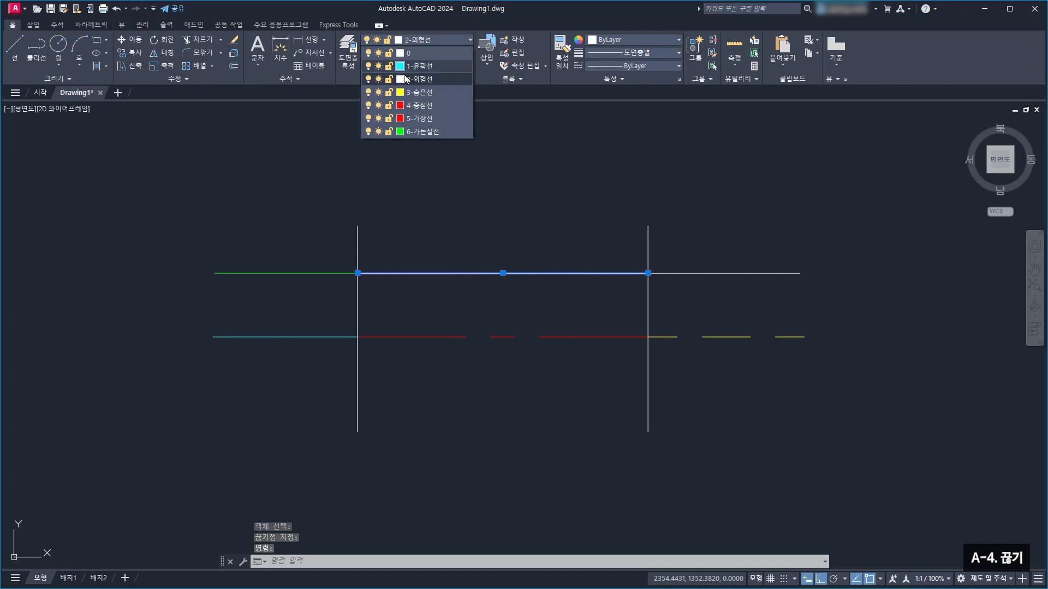
click(415, 118)
key(Escape)
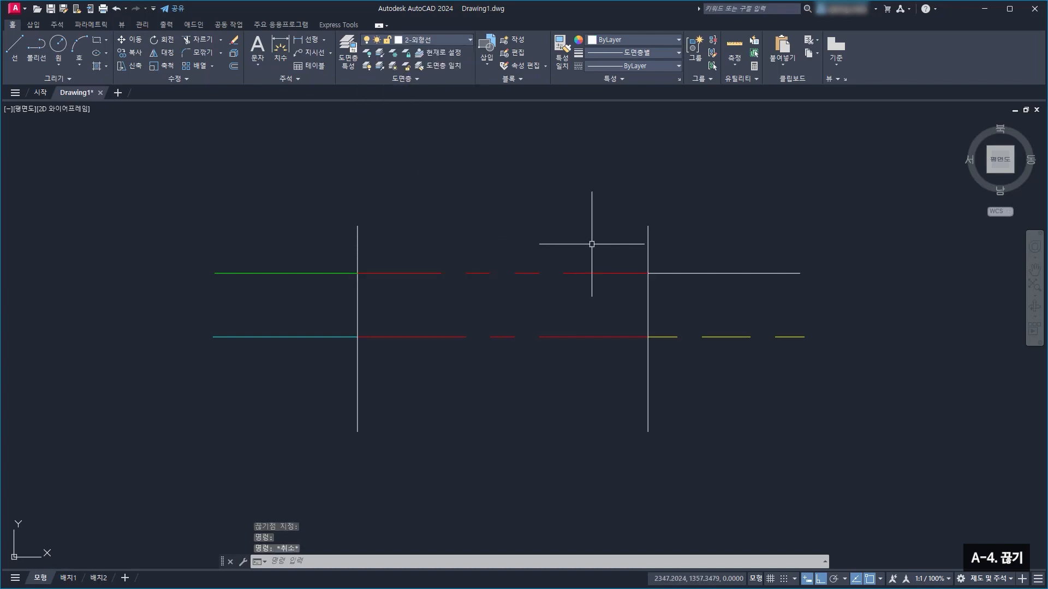
Move the upper horizontal segment right of the right vertical line to the layer 3-숨은선
click(701, 273)
click(440, 41)
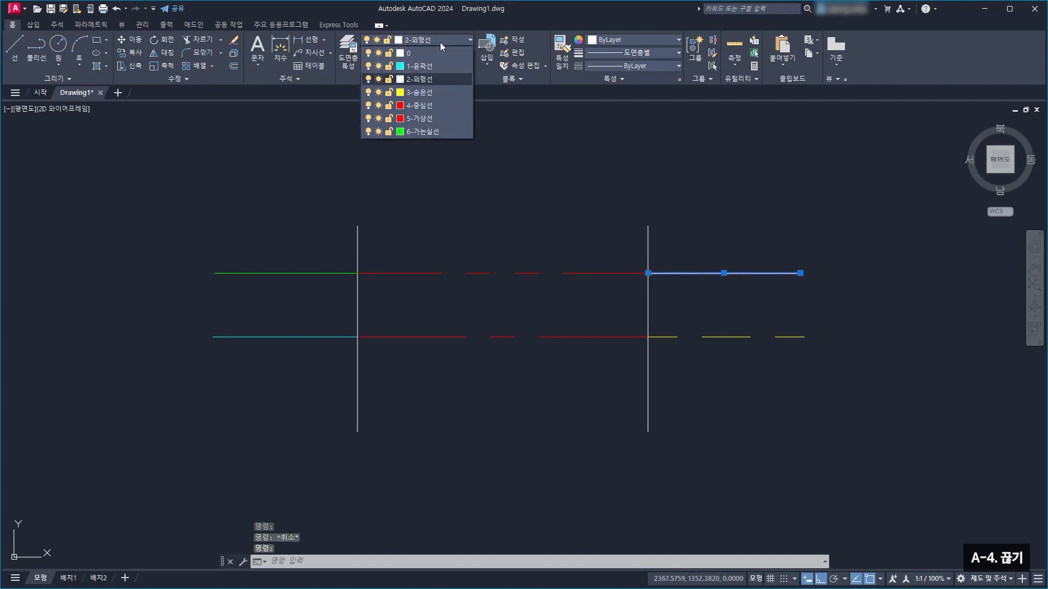
click(444, 96)
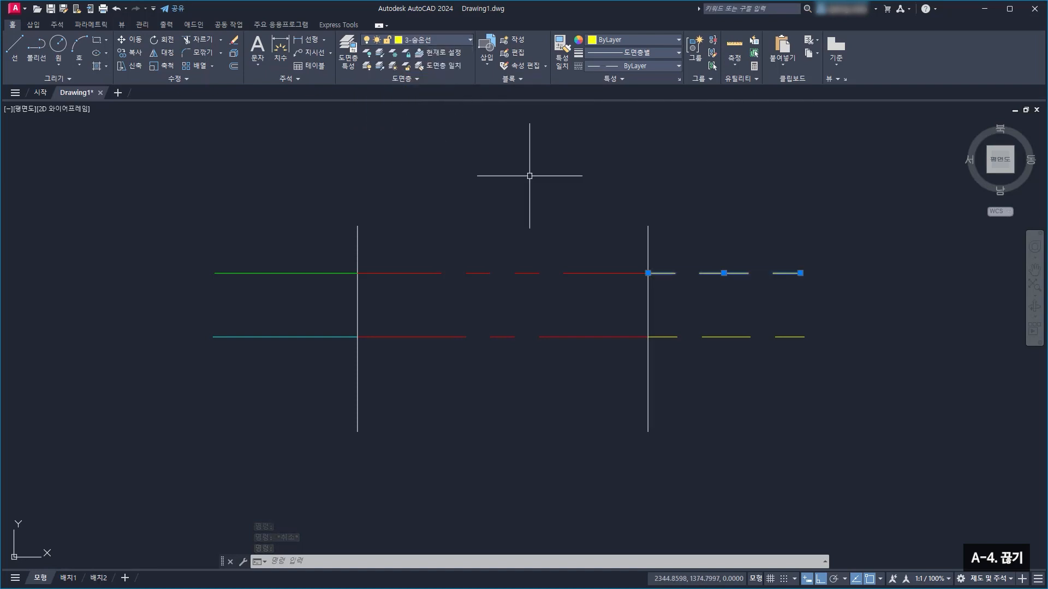
key(Escape)
middle_drag(544, 221, 552, 229)
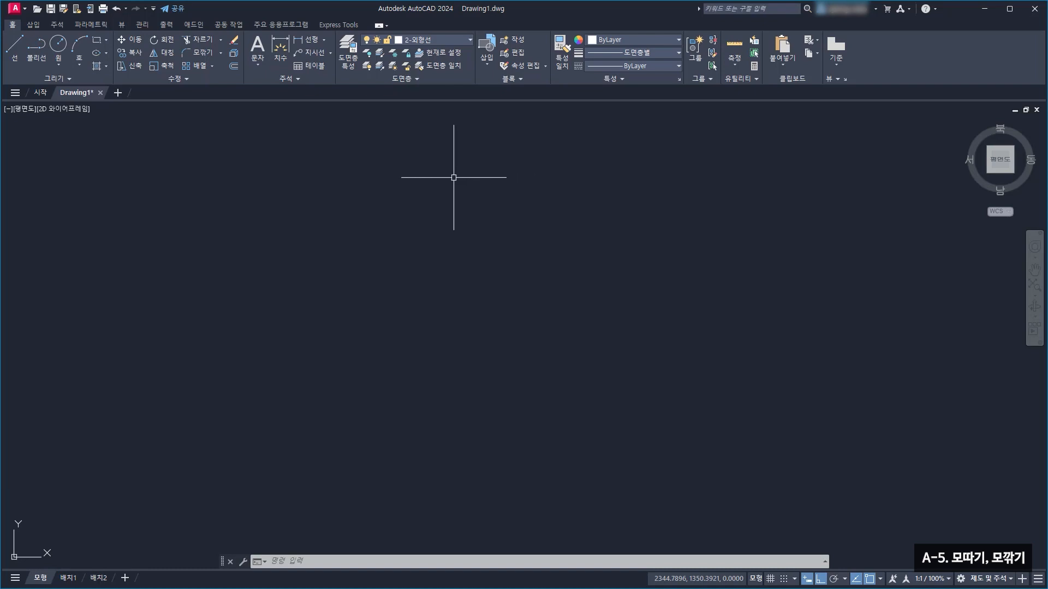
click(220, 53)
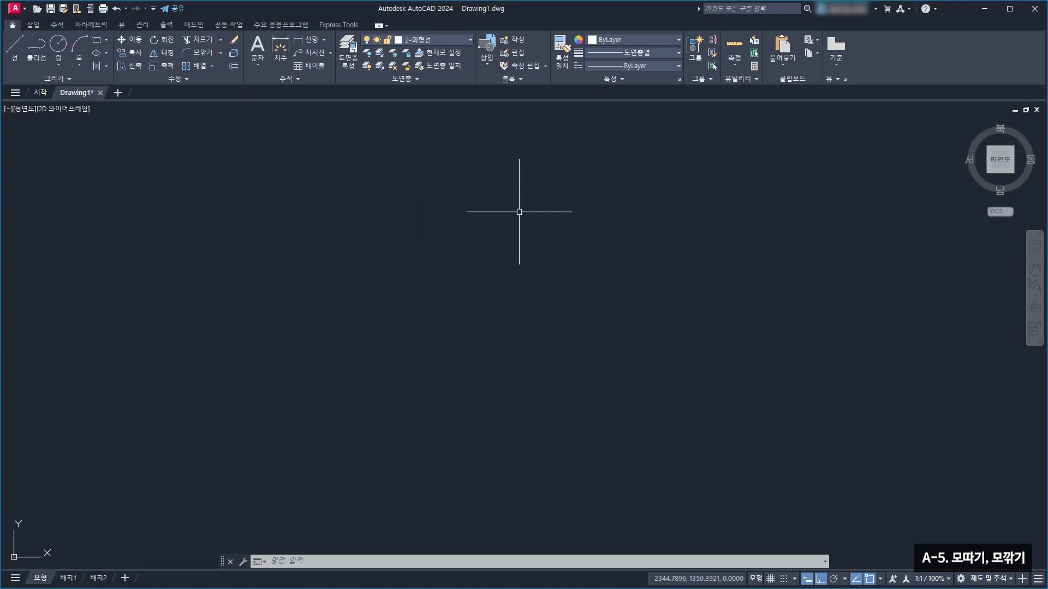
Draw a 100 by 100 square with the Rectangle command in the empty drawing area
click(106, 40)
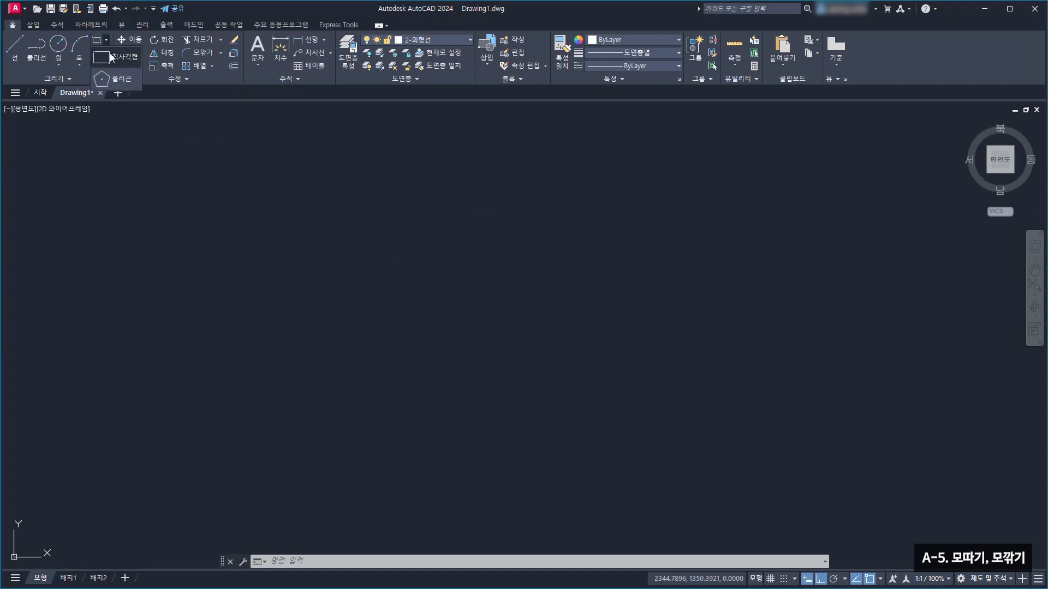
click(112, 63)
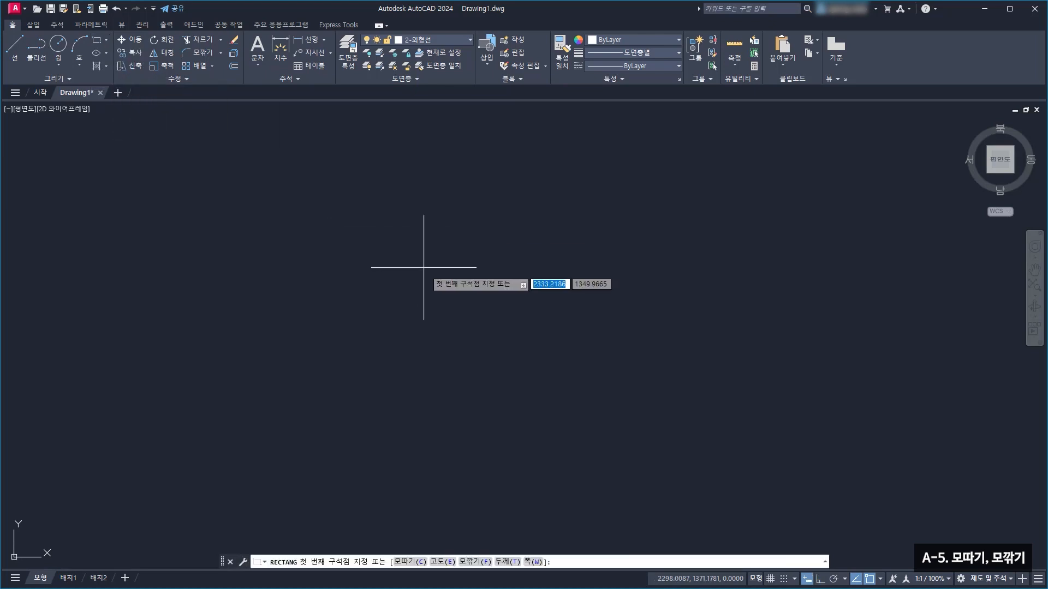
click(398, 335)
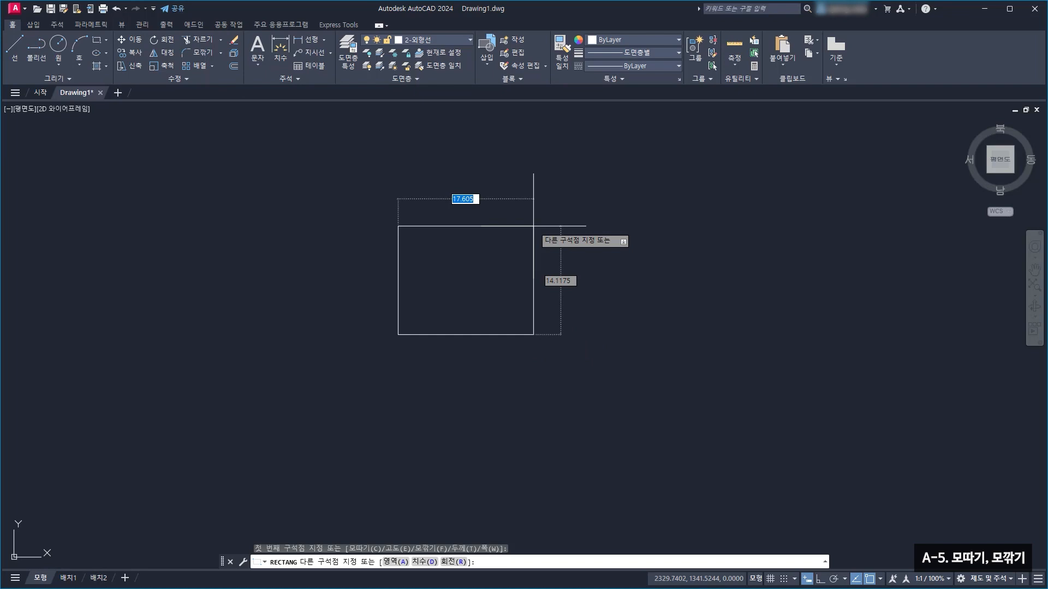
text(100)
key(Tab)
text(100)
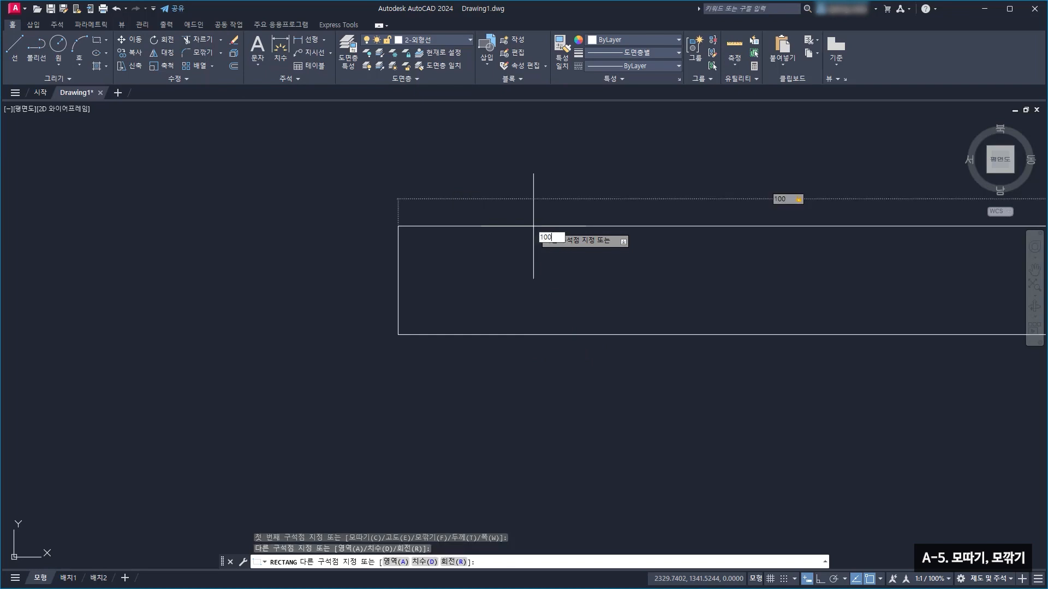
key(Return)
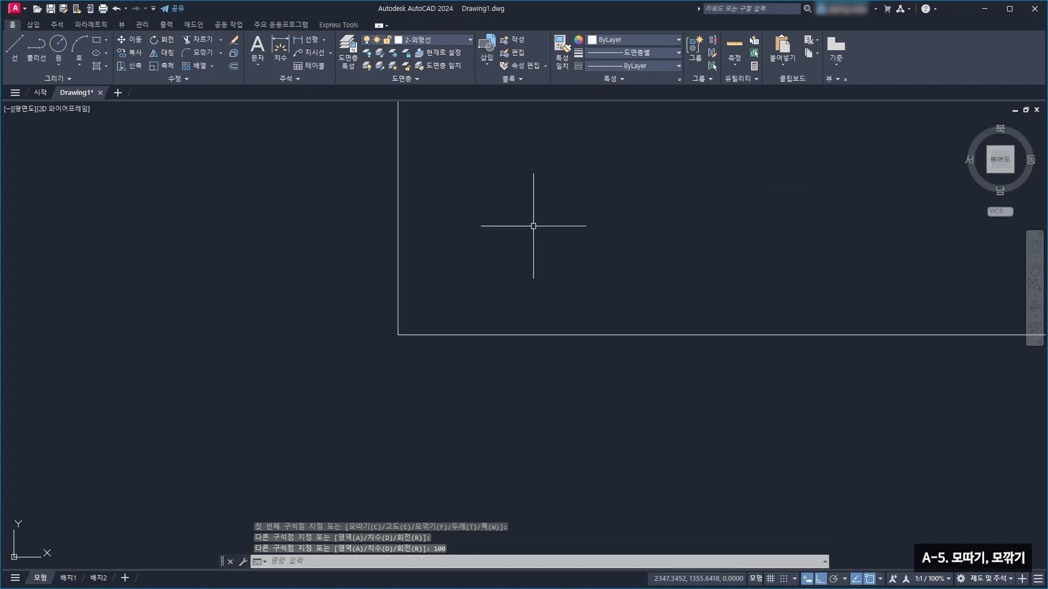
Explode the square into separate lines
scroll(533, 226, down, 5)
middle_drag(559, 252, 474, 328)
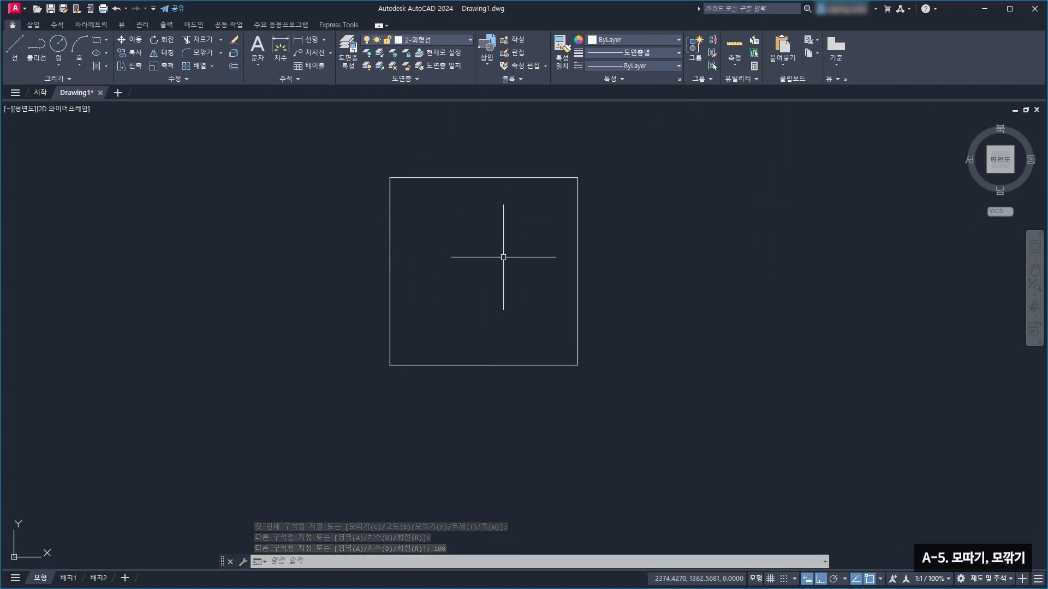
click(487, 178)
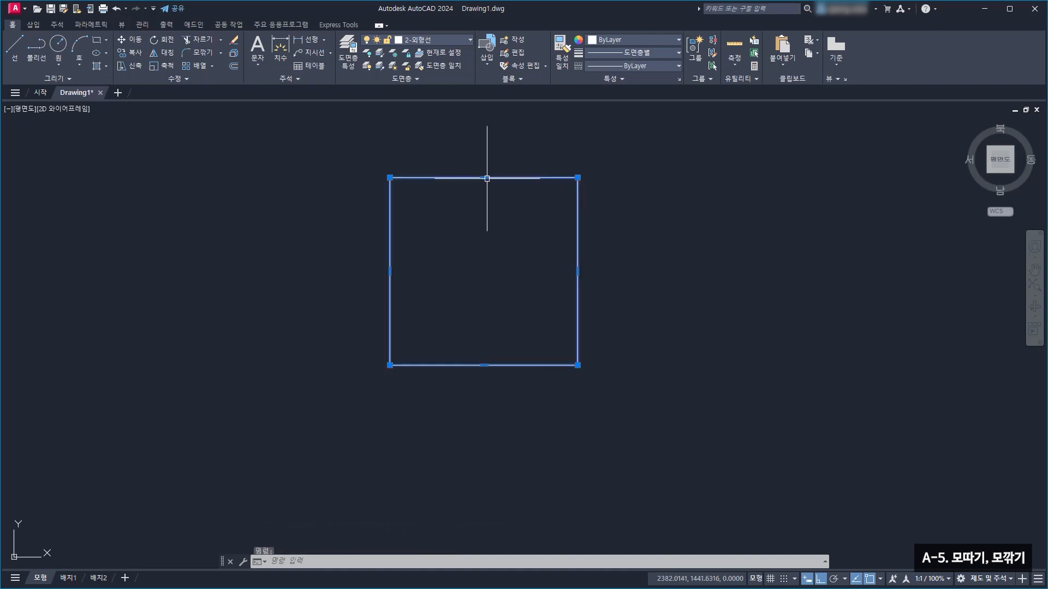
click(233, 55)
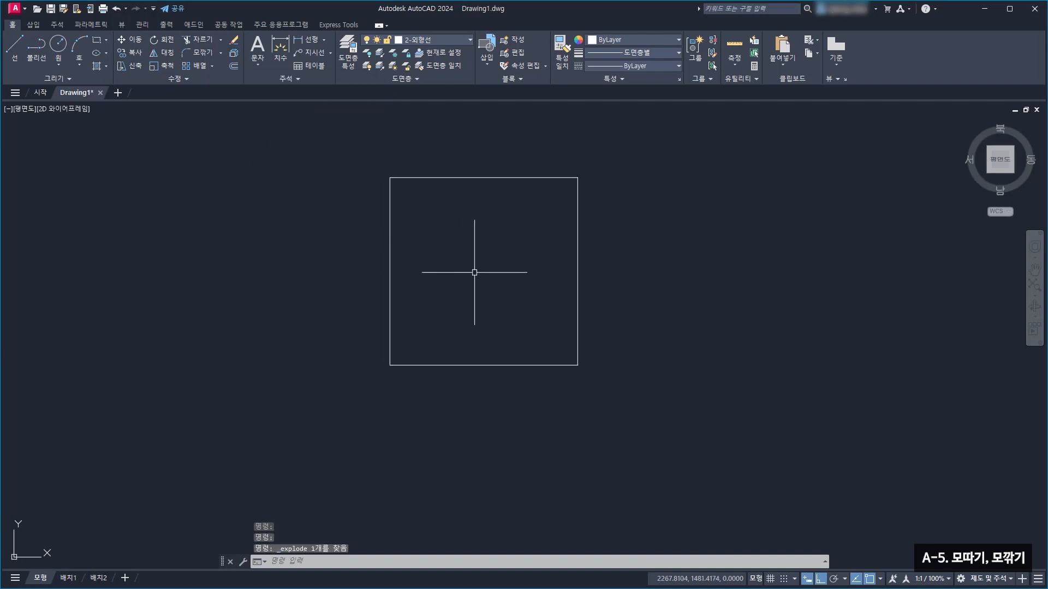
Chamfer the square's upper-left corner between the left and top lines, with both chamfer distances set to 10
middle_drag(474, 272, 468, 278)
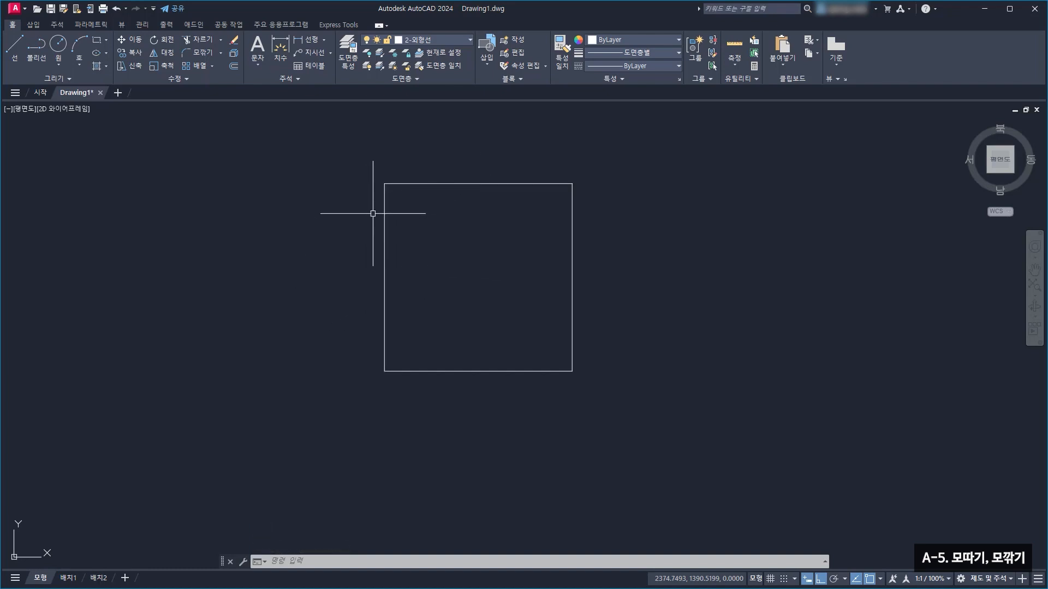
click(221, 54)
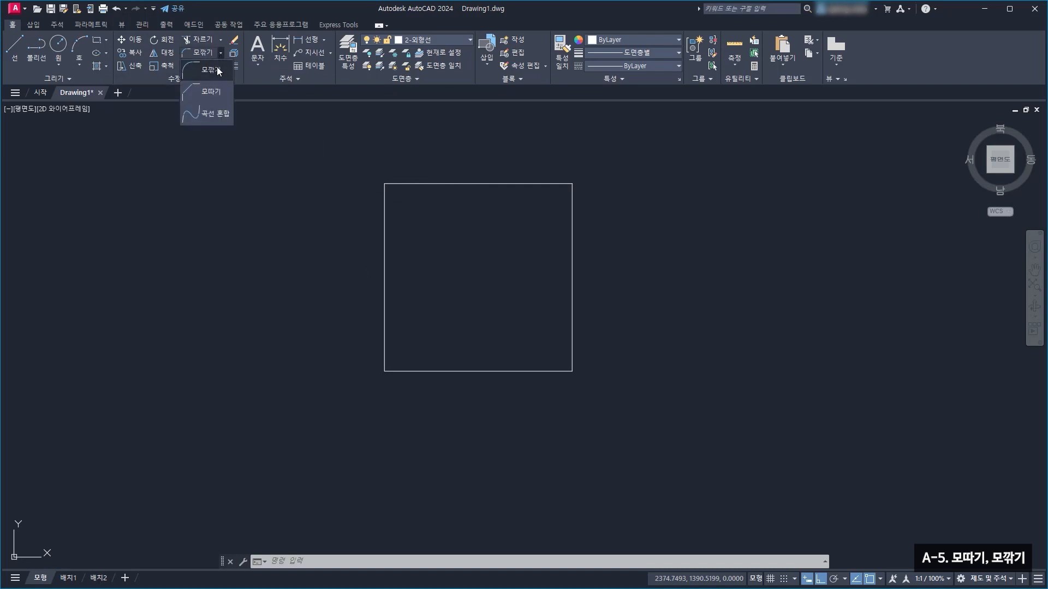
click(215, 94)
scroll(422, 229, up, 2)
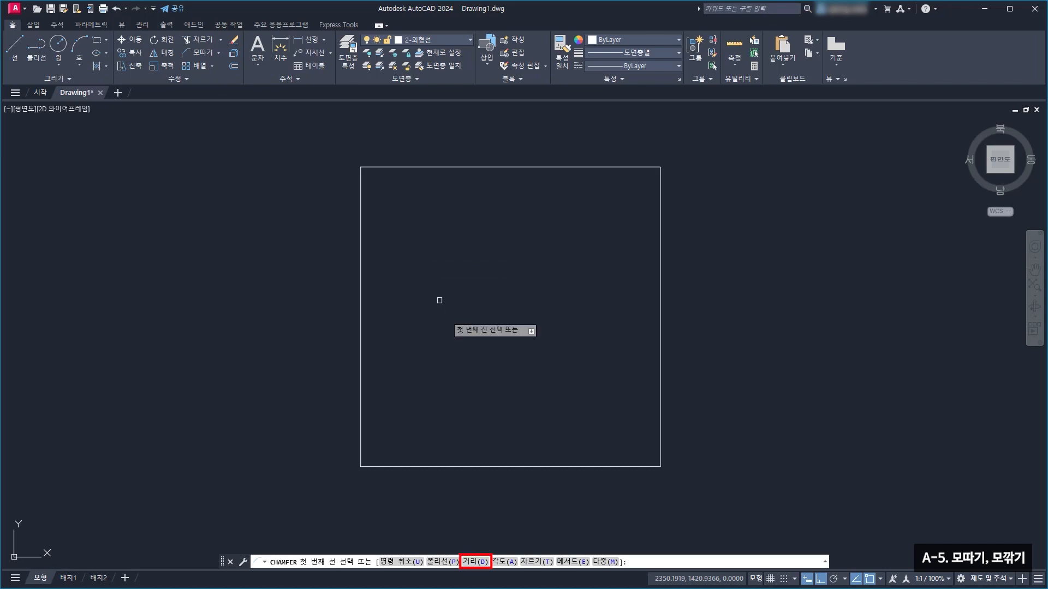
click(475, 562)
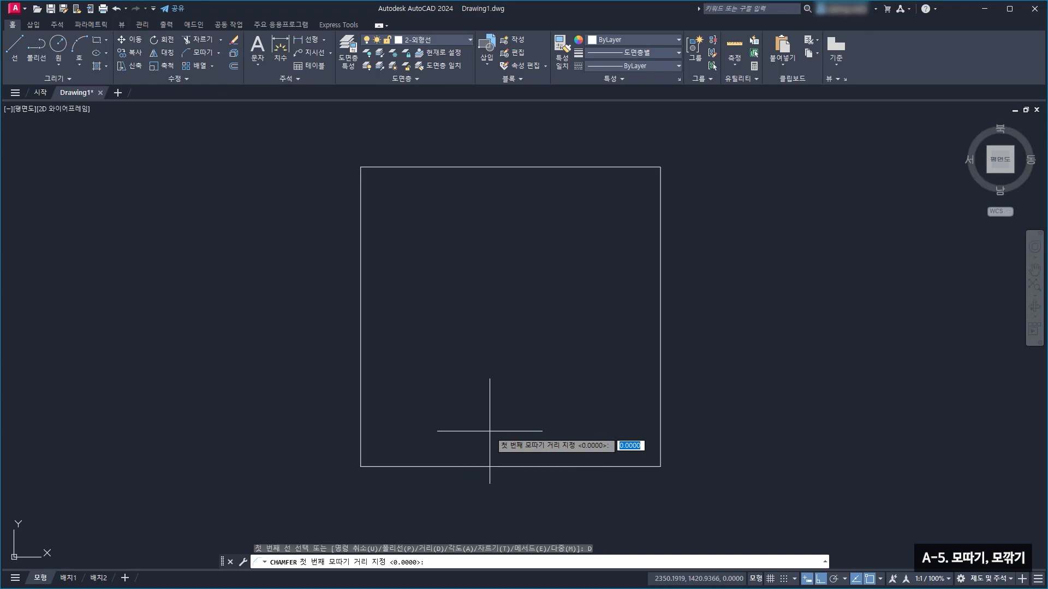
text(10)
key(Return)
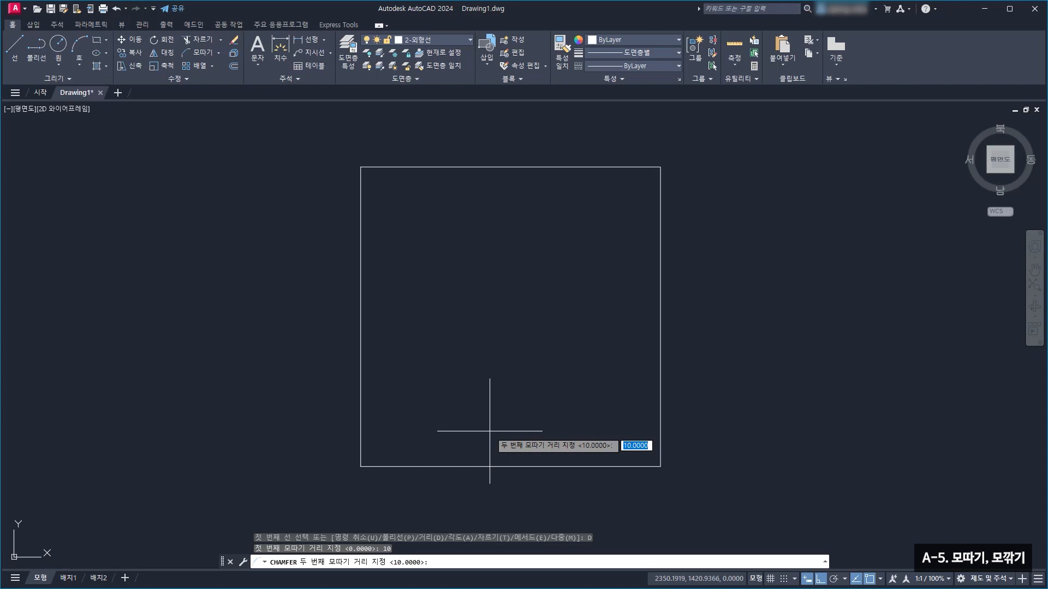
key(Return)
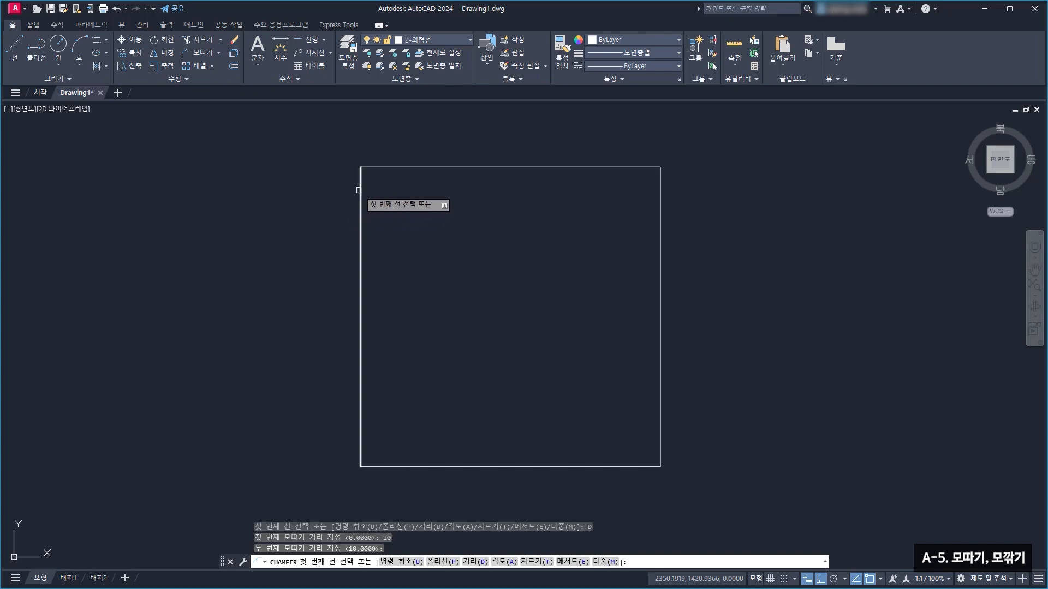
click(359, 190)
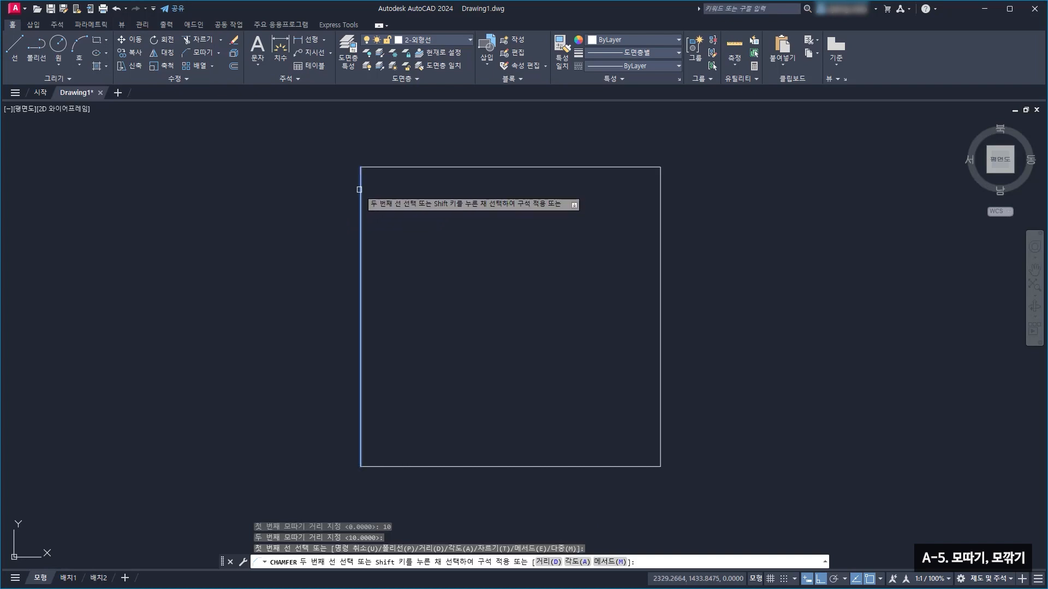
click(408, 167)
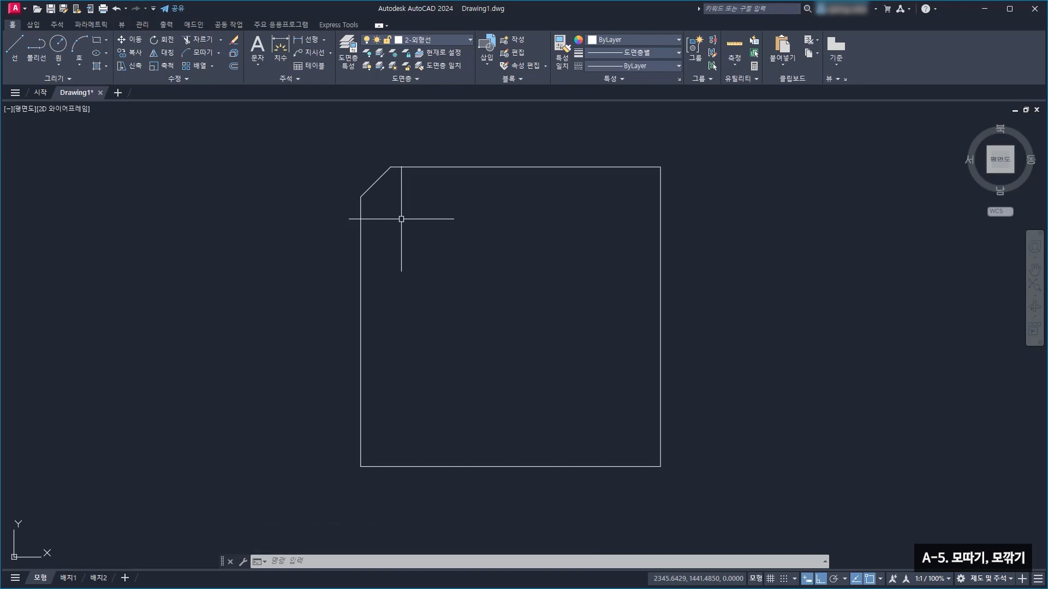
Chamfer the square's upper-right corner between the top and right lines, with both chamfer distances set to 20
middle_drag(568, 227, 524, 246)
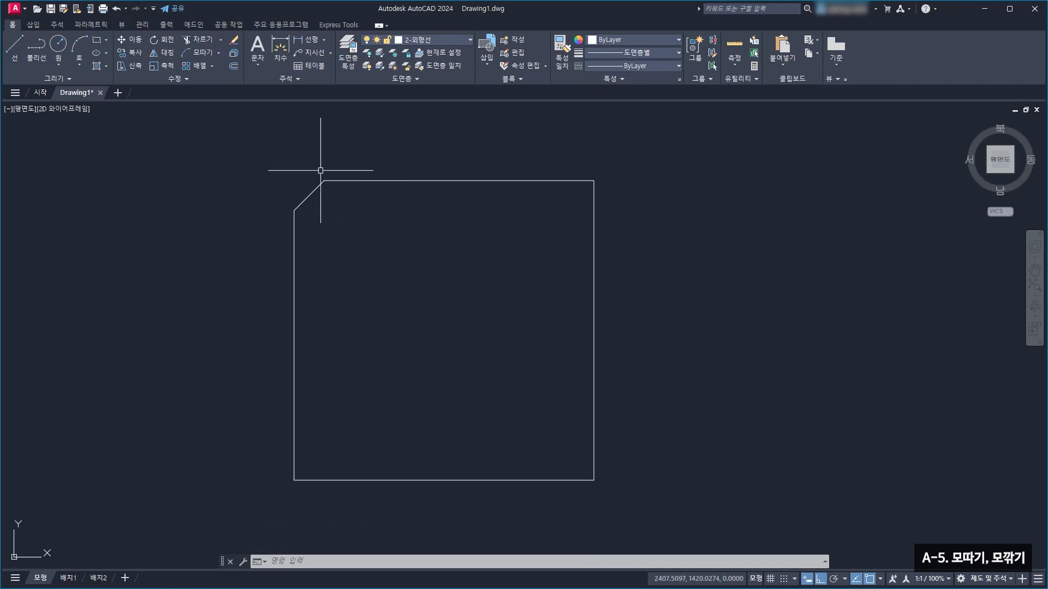
click(201, 55)
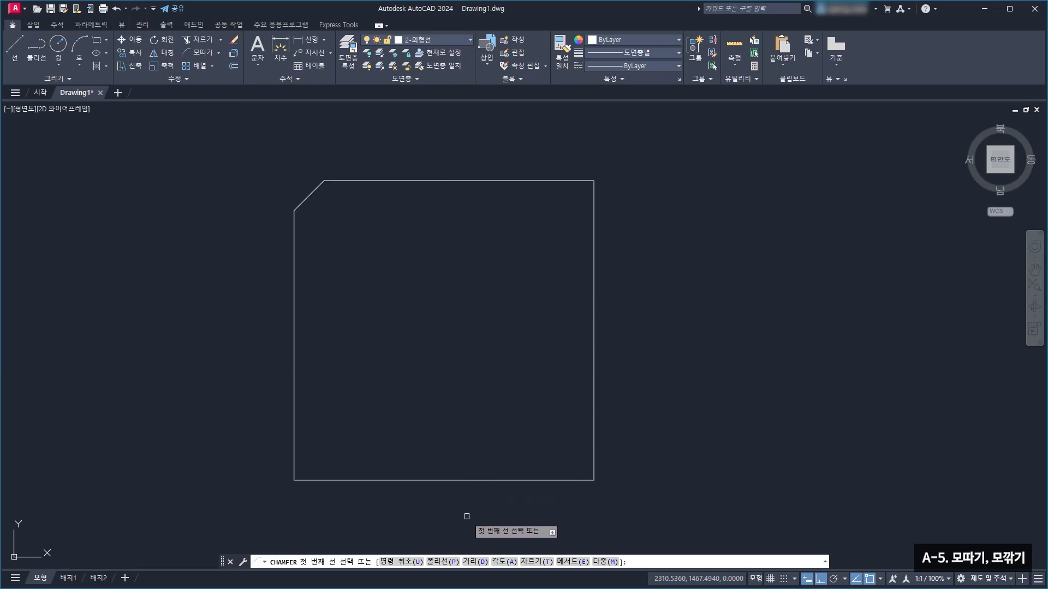
click(475, 561)
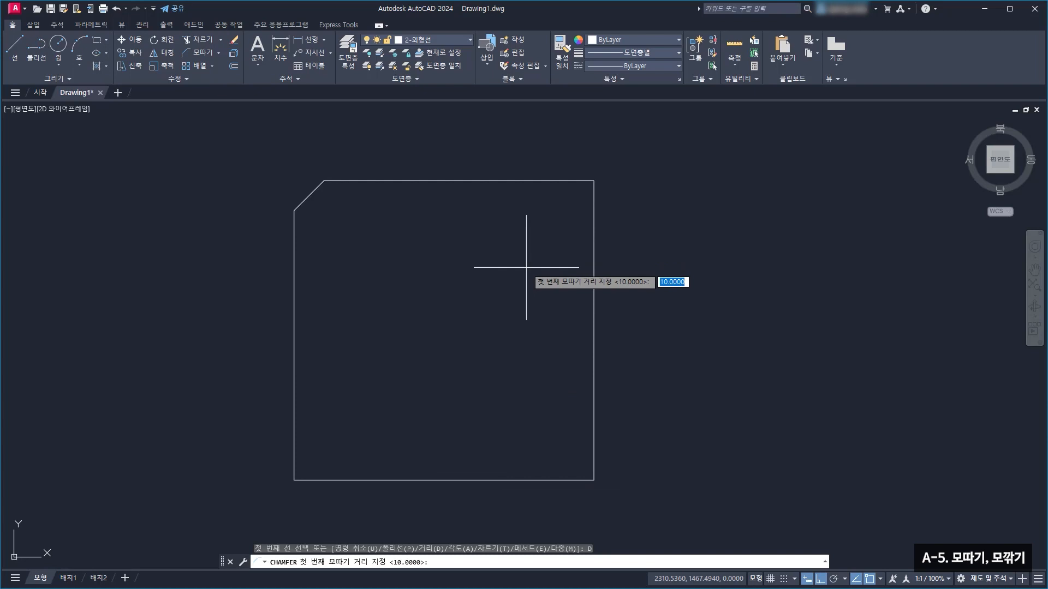
text(20)
key(Return)
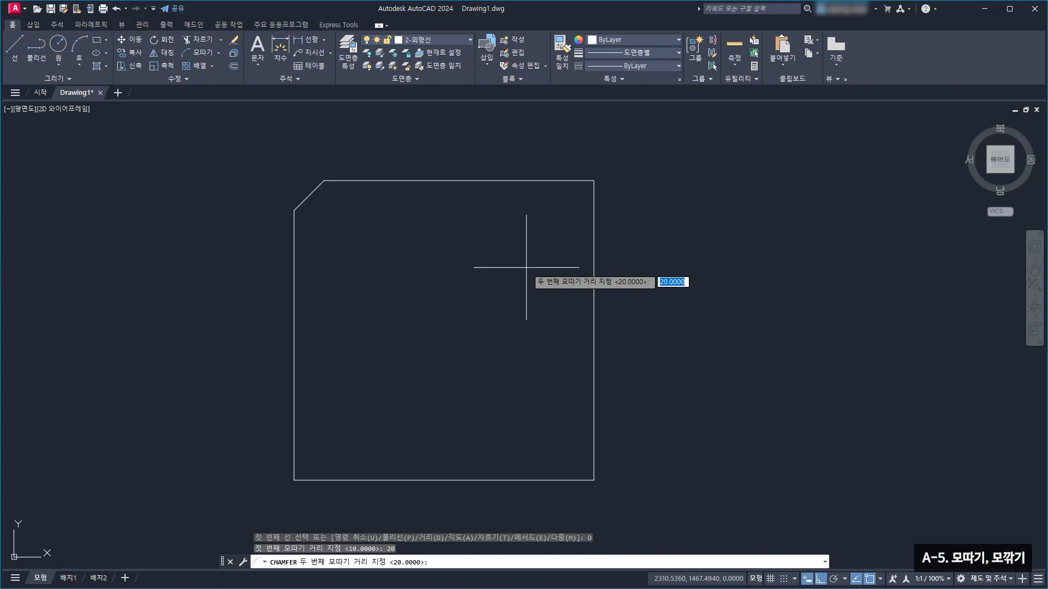
key(Return)
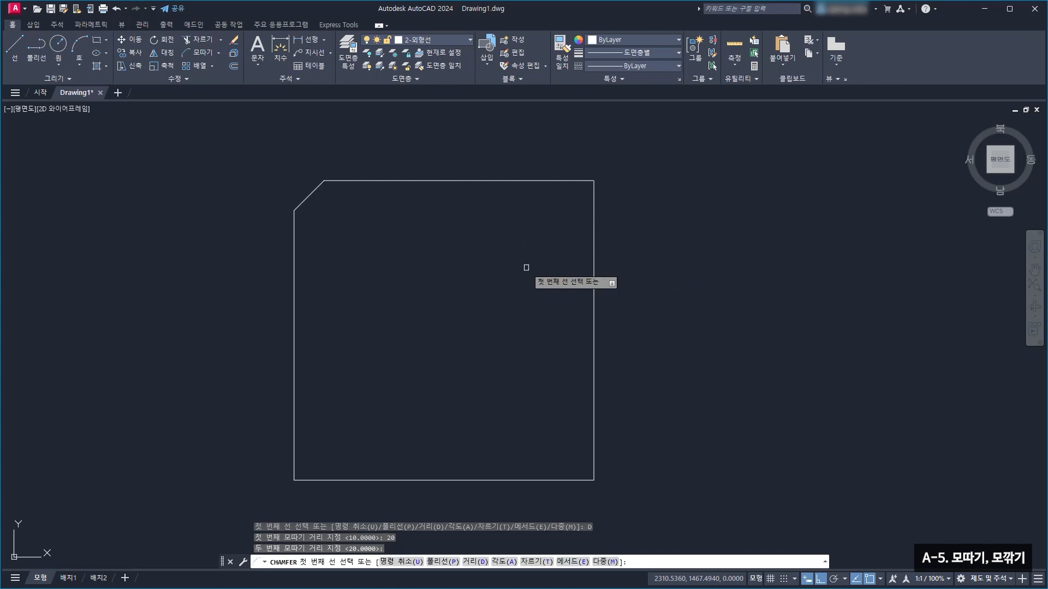
click(556, 181)
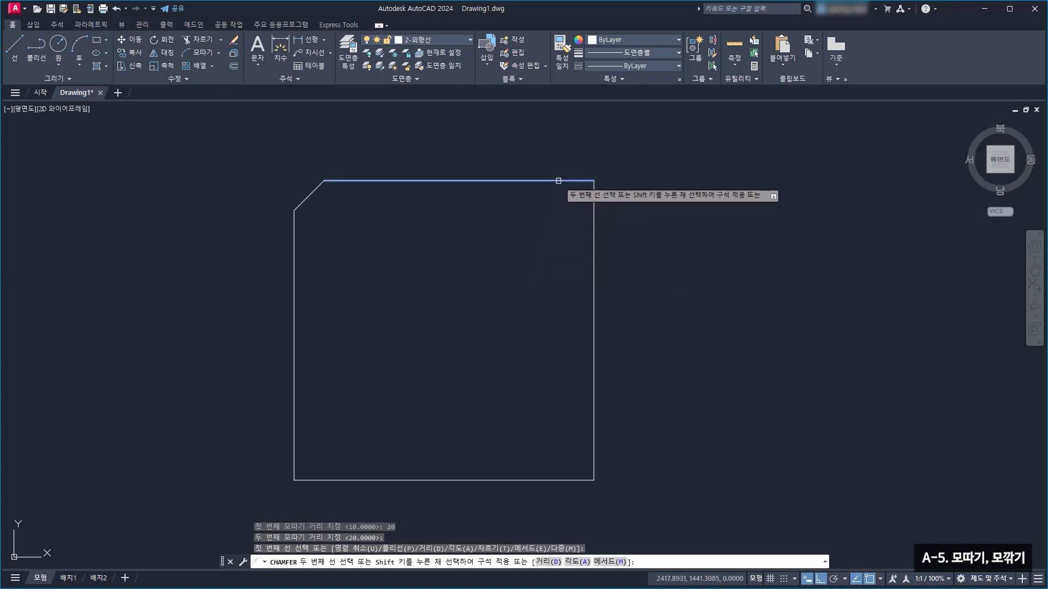
click(593, 217)
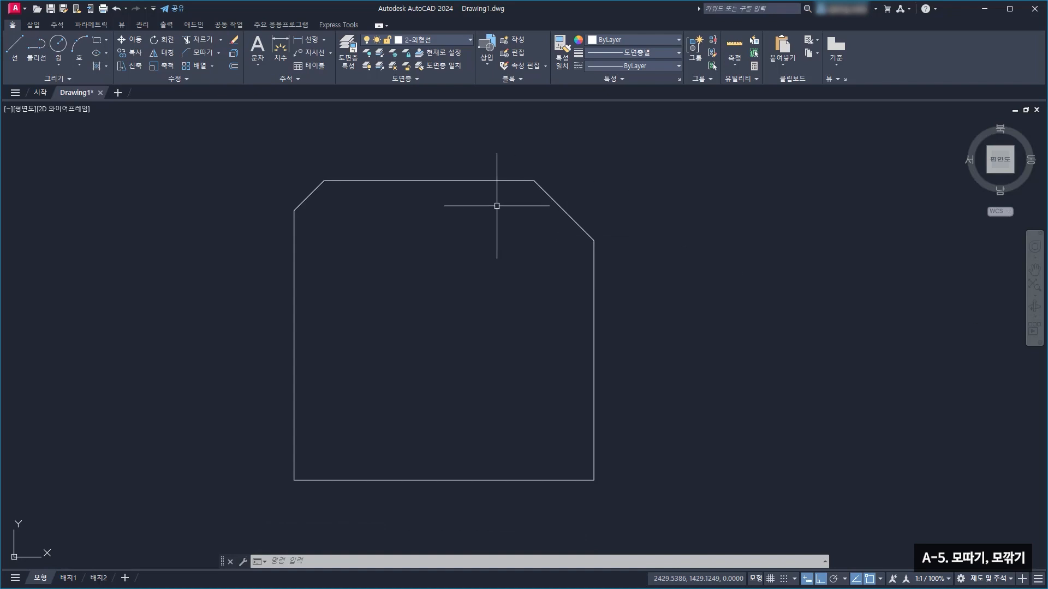
Add a horizontal linear dimension across the upper-left chamfer, placed above the top edge
click(323, 40)
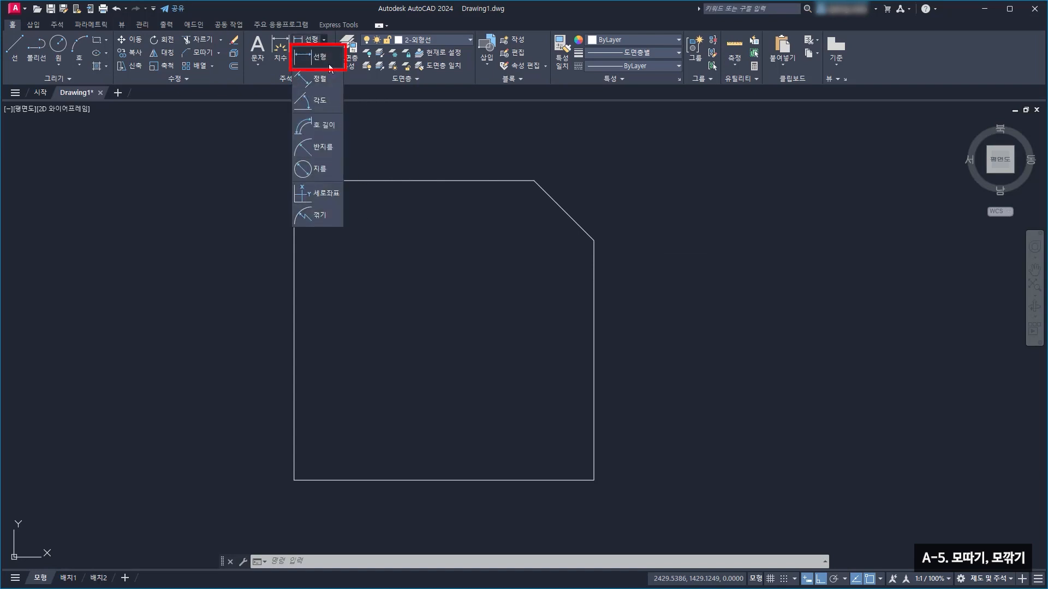
click(252, 146)
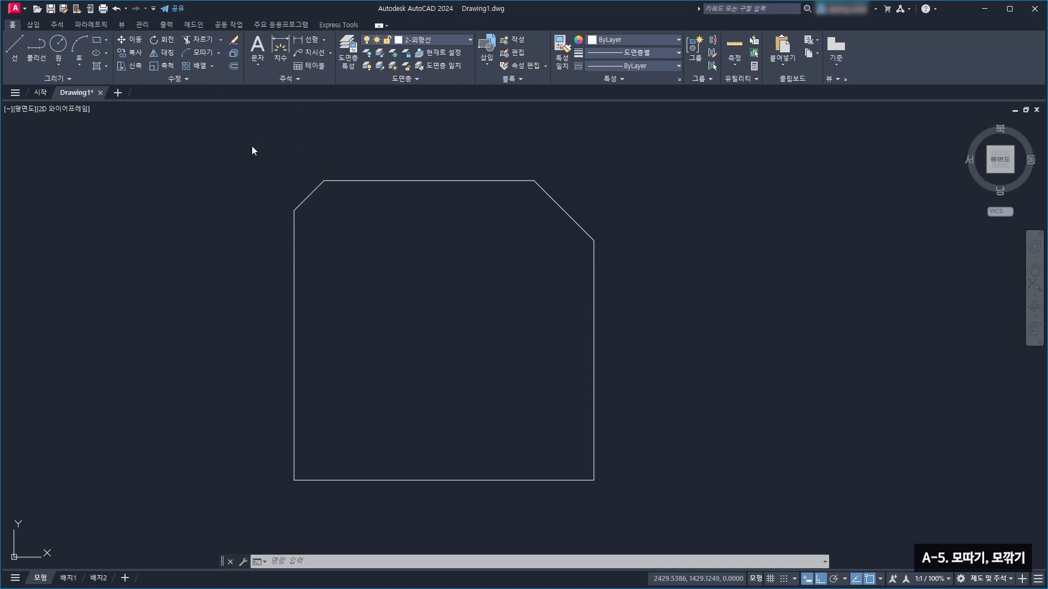
click(325, 40)
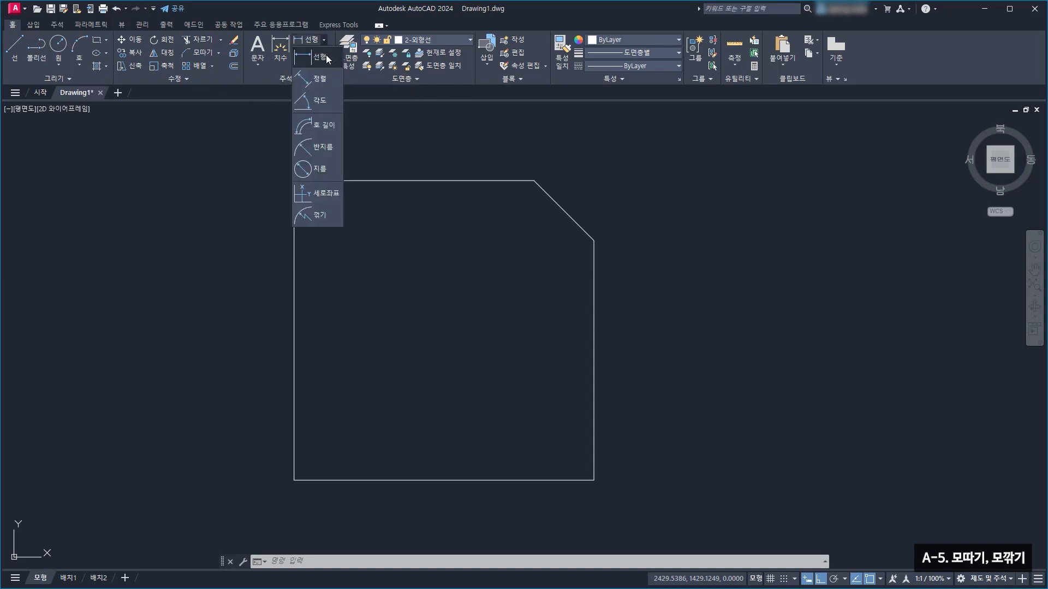
click(326, 56)
scroll(313, 182, up, 2)
middle_drag(306, 180, 404, 218)
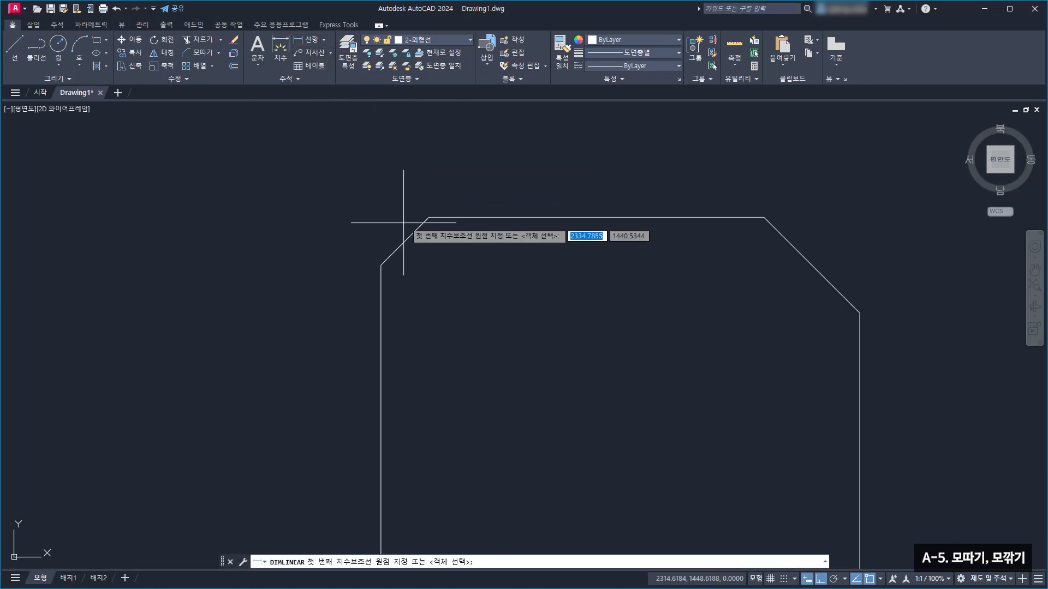
click(381, 265)
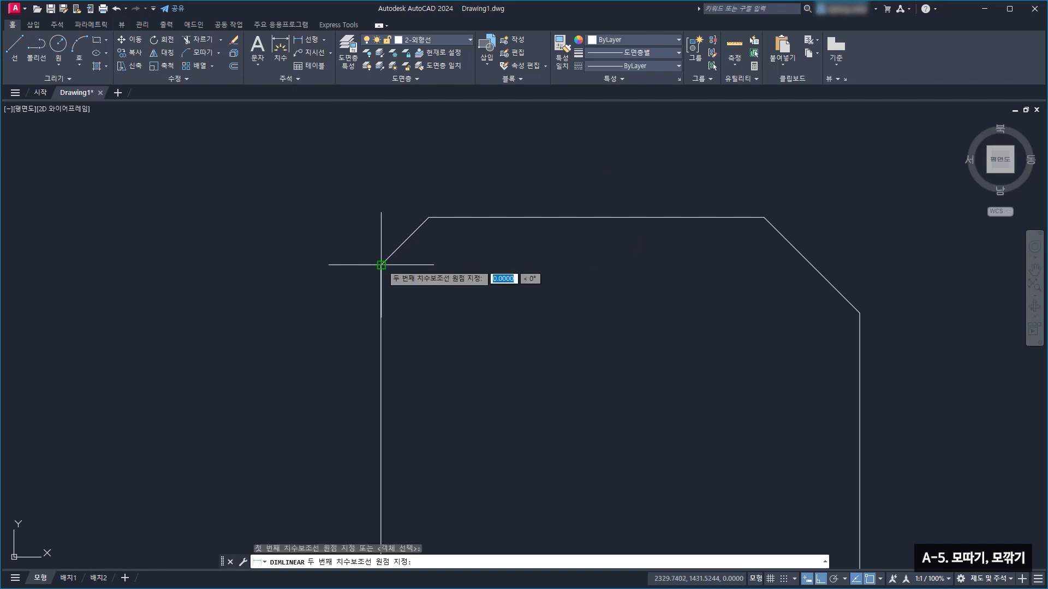
click(429, 217)
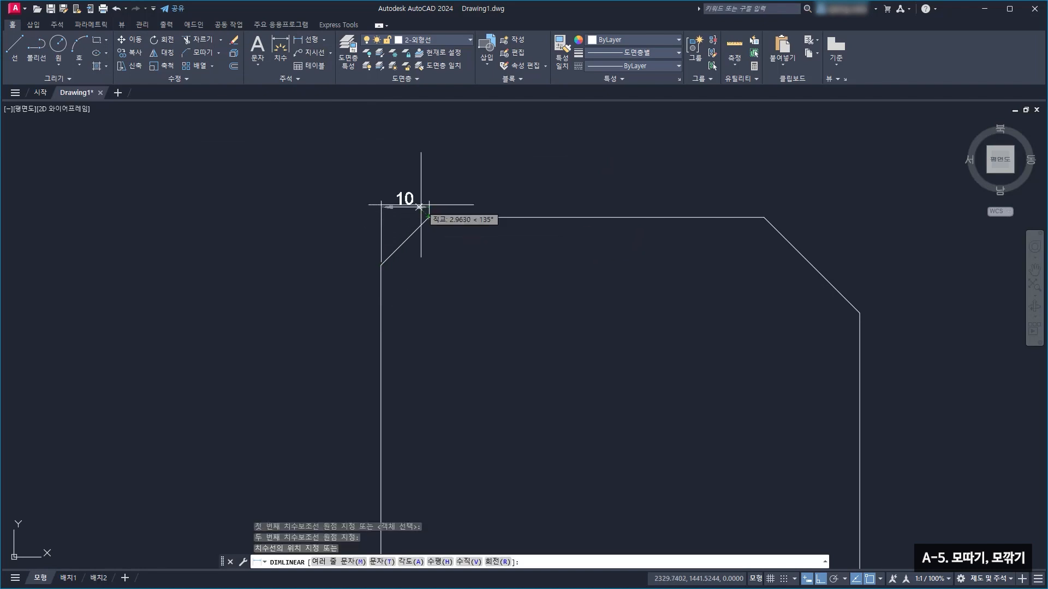
click(419, 176)
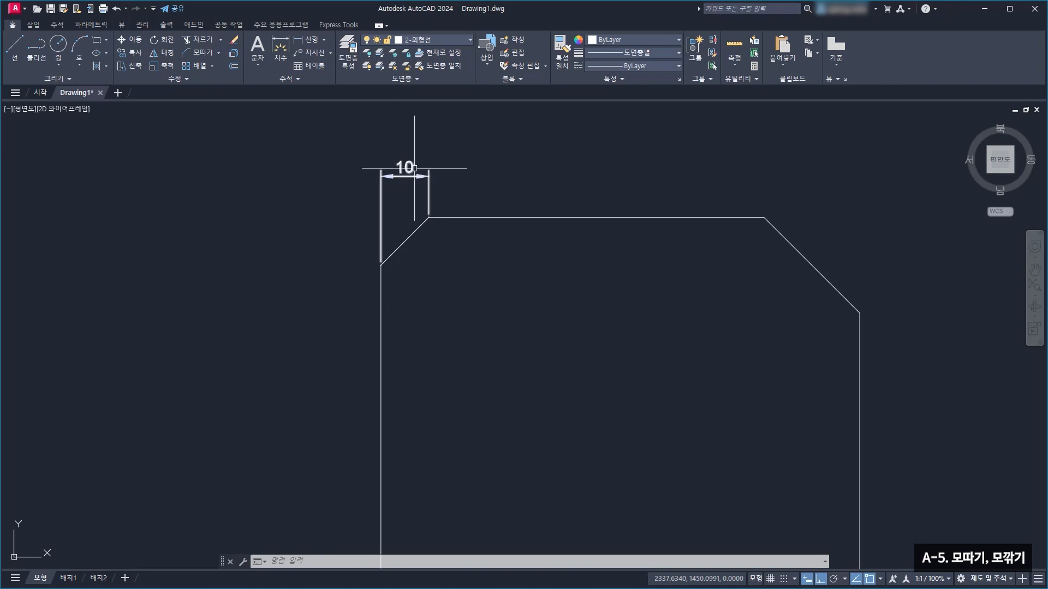
Add a vertical linear dimension for the height of the upper-left chamfer, placed outside the left edge
click(306, 39)
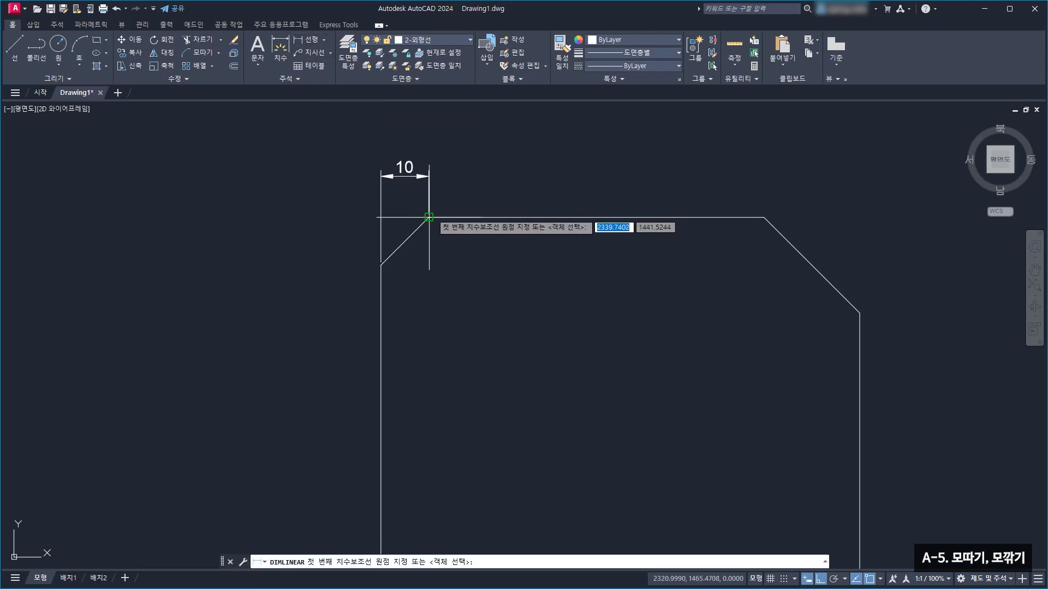
click(429, 217)
click(381, 266)
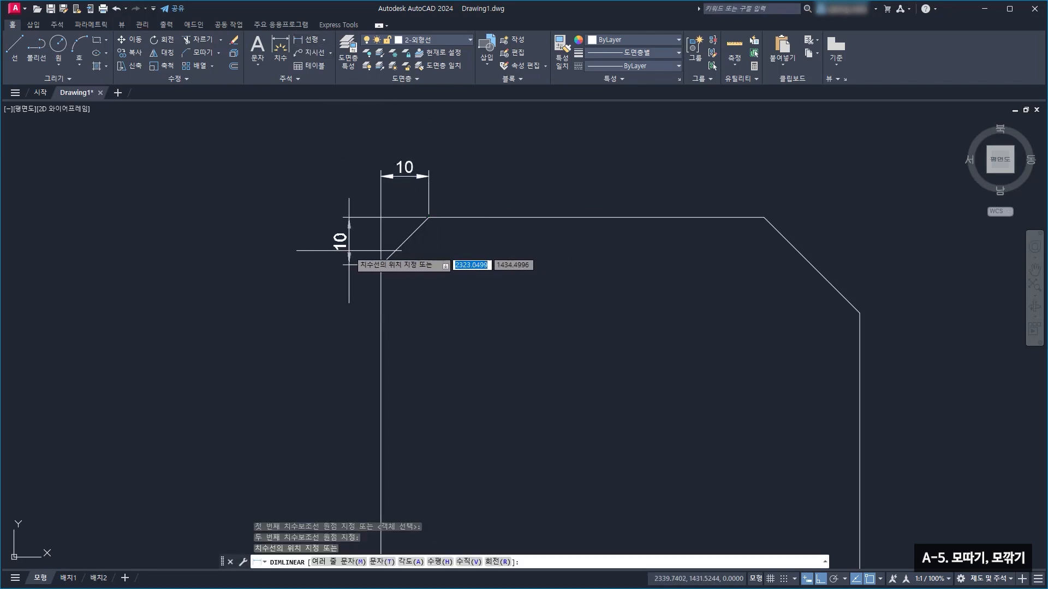
click(337, 264)
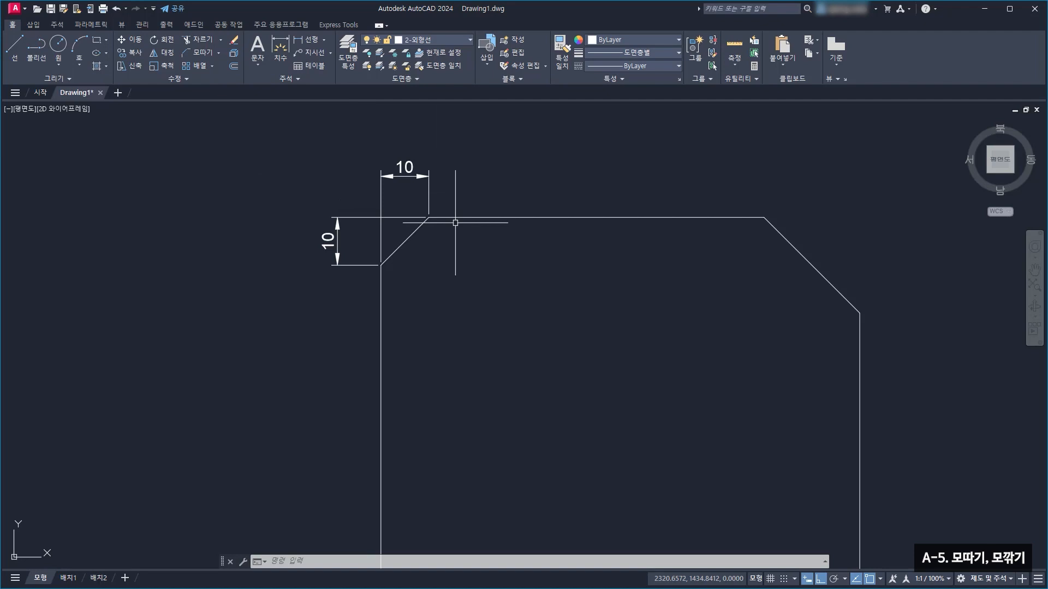
Add a horizontal linear dimension across the square's upper-right chamfer, placed above the top edge
middle_drag(772, 285, 510, 292)
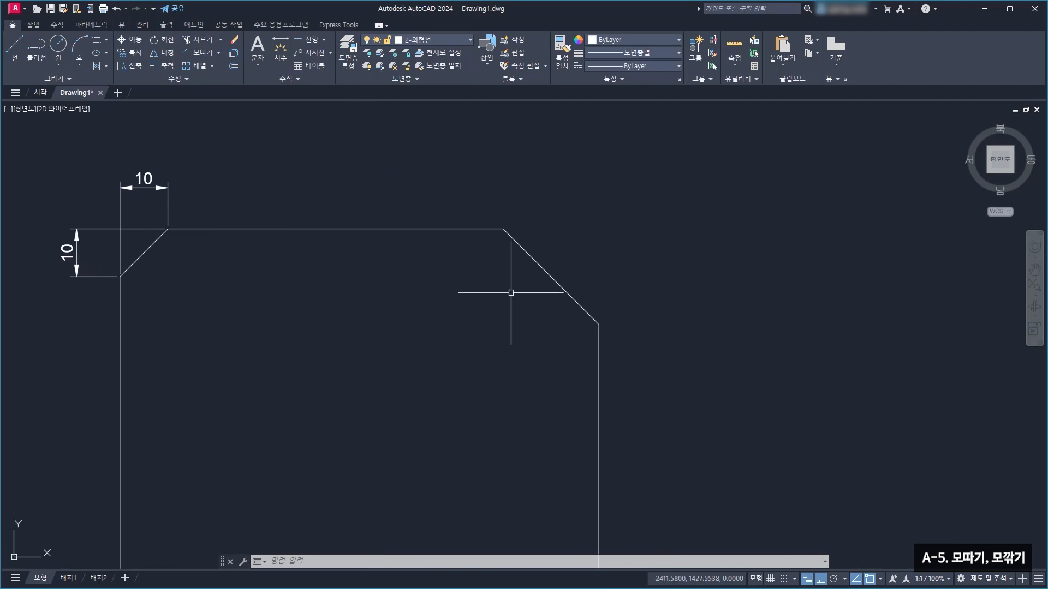
click(308, 39)
click(503, 229)
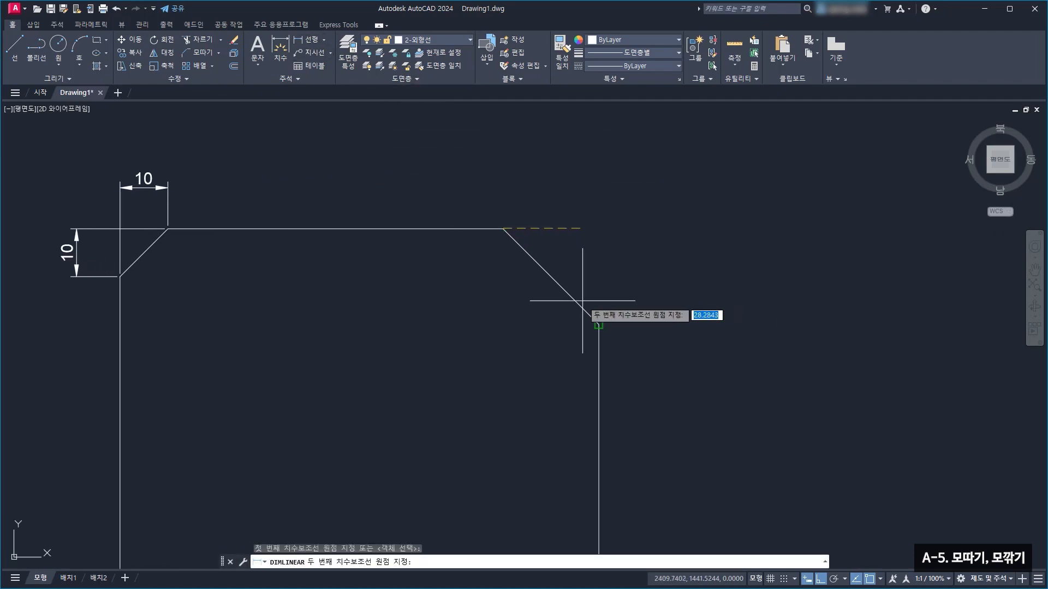
click(597, 324)
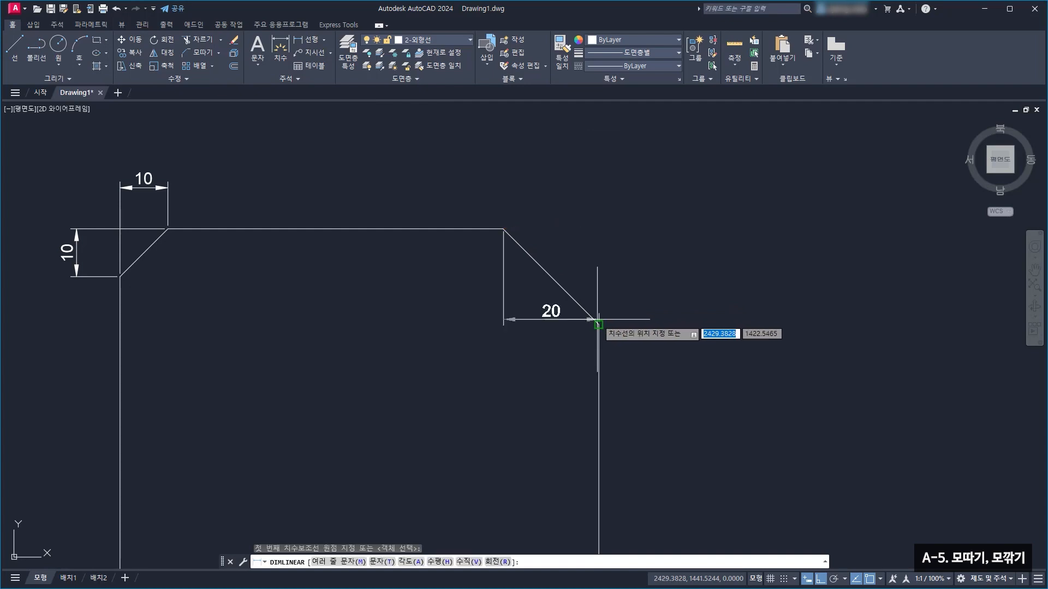
click(557, 192)
Add a vertical linear dimension for the height of the upper-right chamfer, placed outside the right edge
key(space)
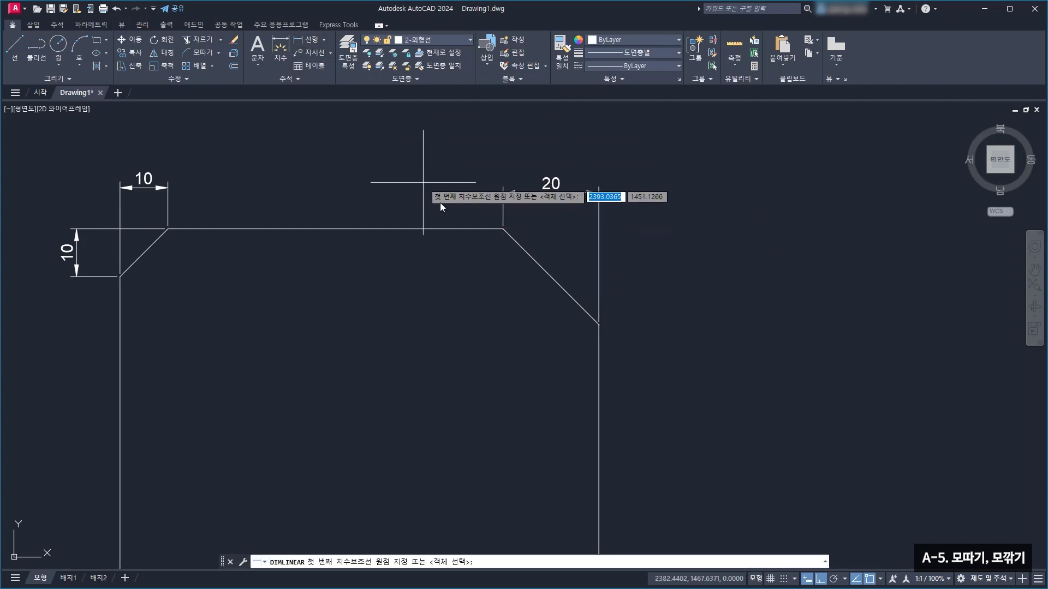
click(503, 229)
click(599, 324)
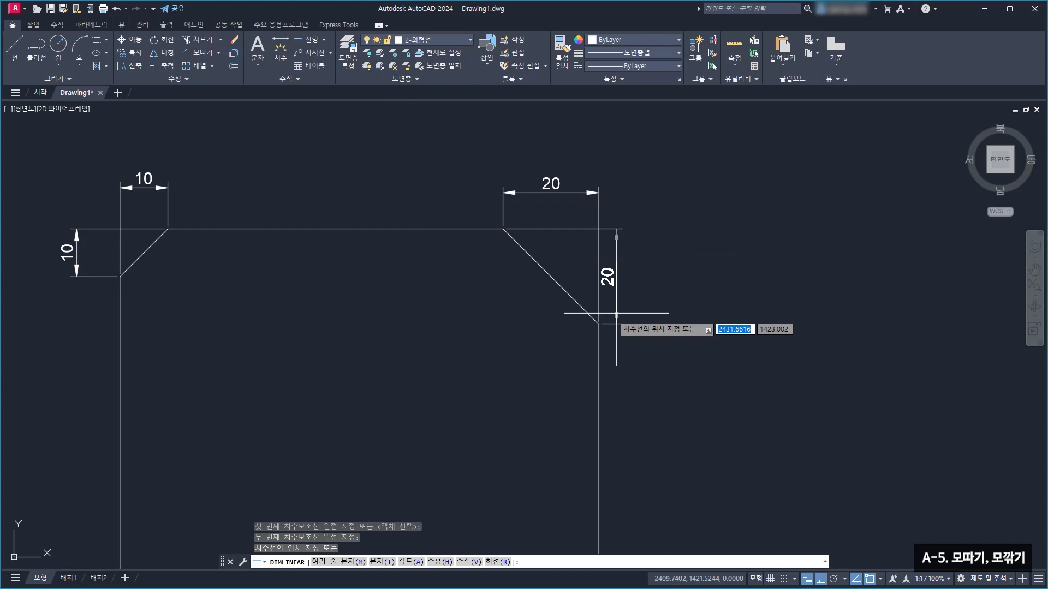
click(635, 293)
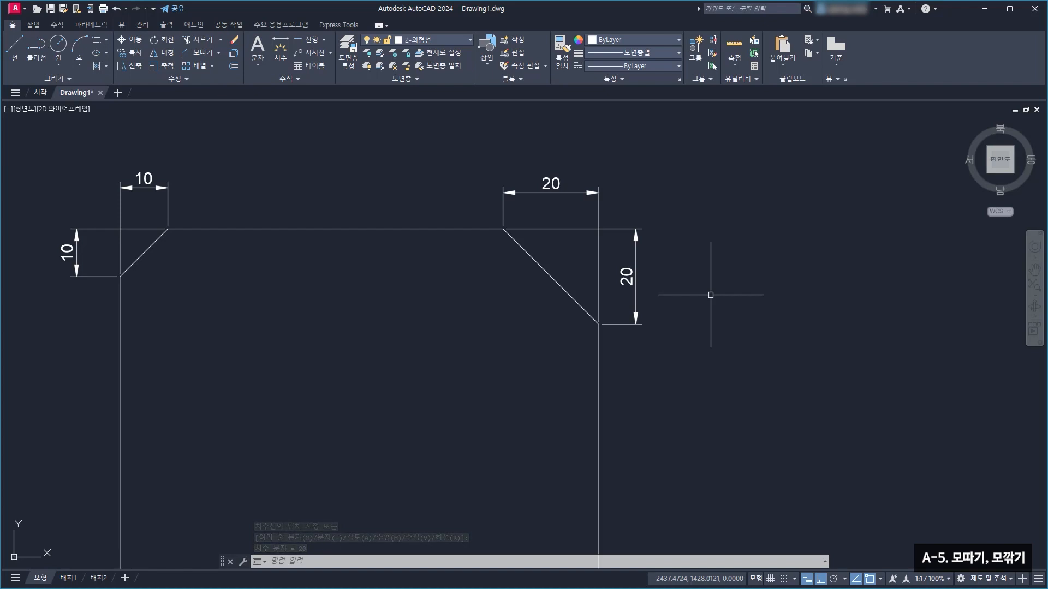
Chamfer the square's lower-right corner with a first distance of 10 on the bottom line and a second distance of 20 on the right line
scroll(683, 292, down, 3)
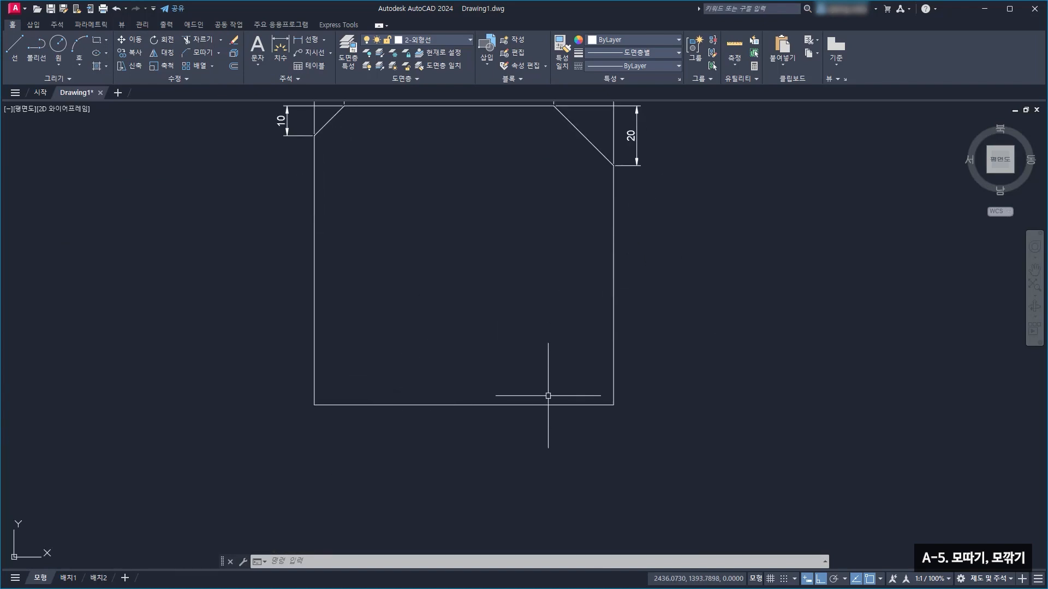
mouse_move(548, 395)
middle_down()
mouse_move(543, 349)
mouse_move(550, 315)
mouse_move(572, 324)
mouse_move(572, 258)
middle_up()
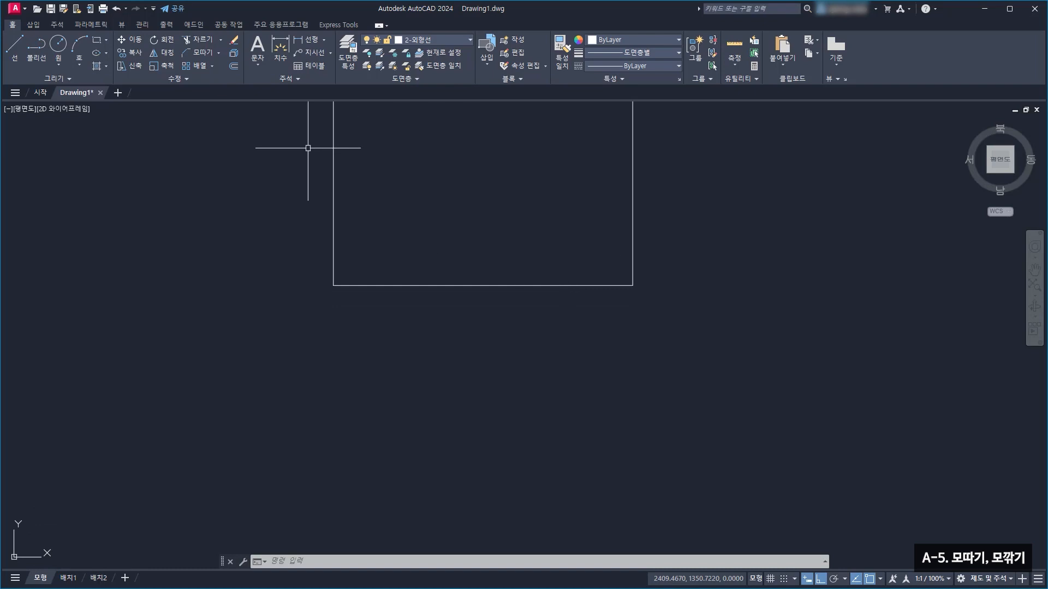
click(207, 56)
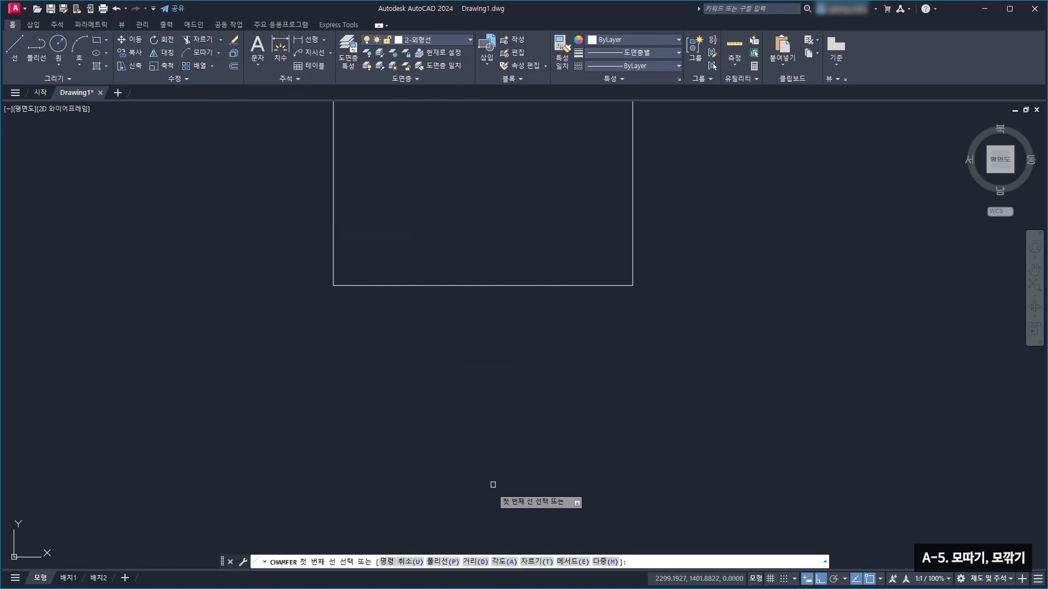
click(476, 561)
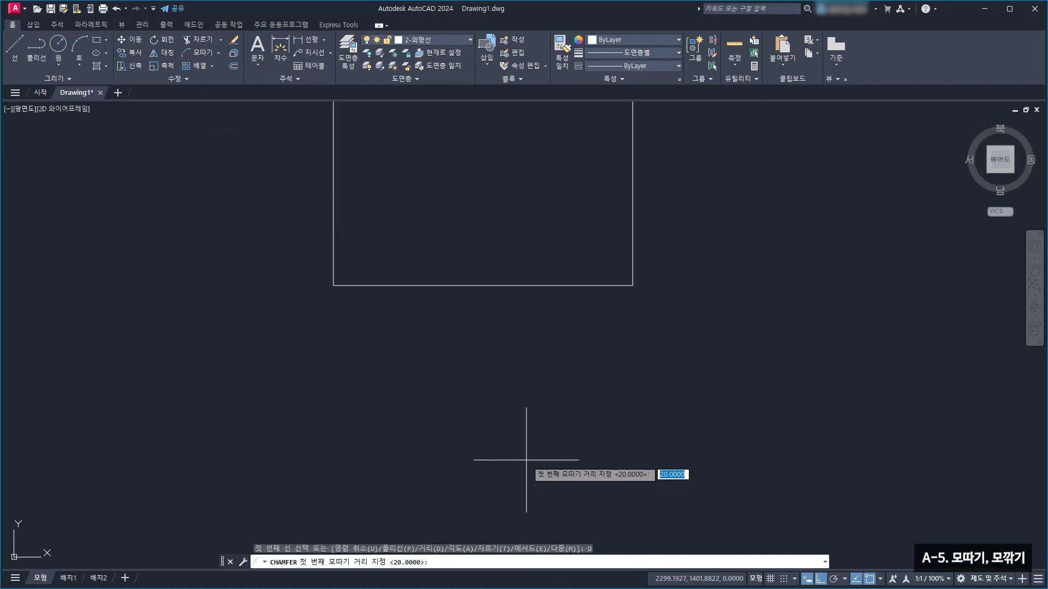
text(10)
key(Return)
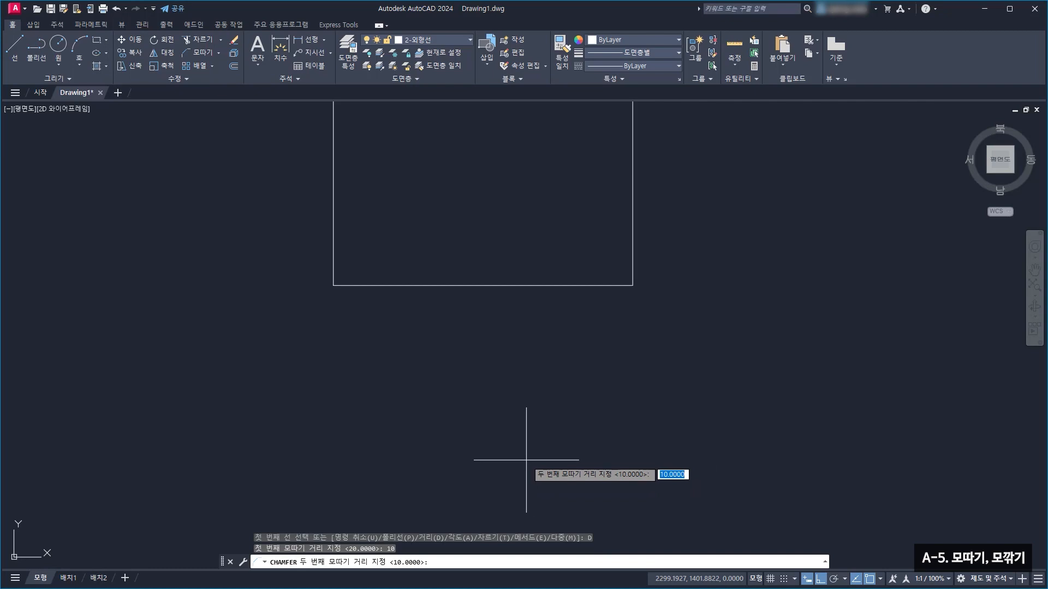
text(20)
key(Return)
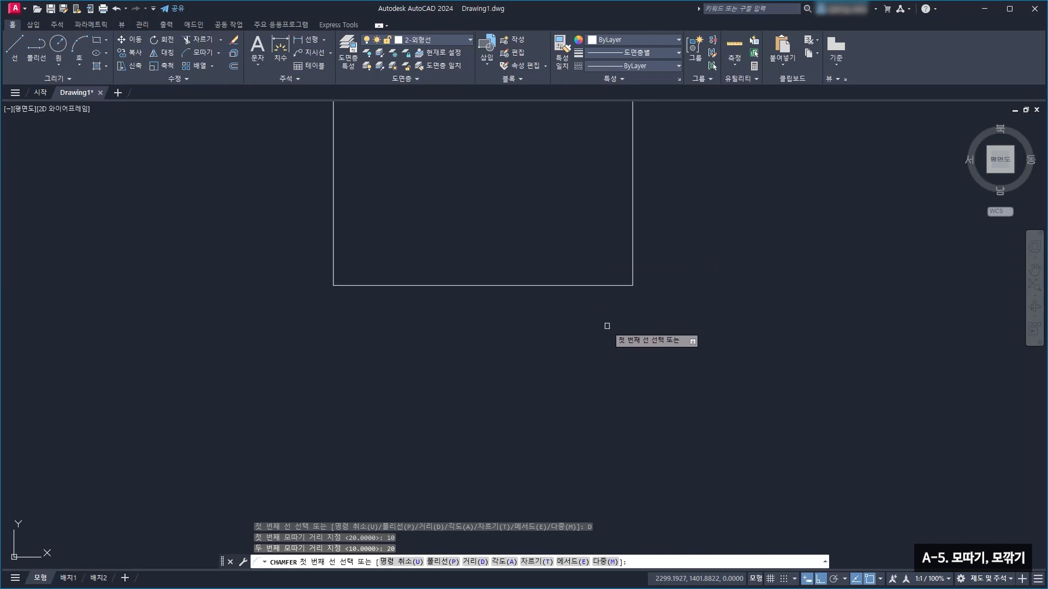
click(606, 285)
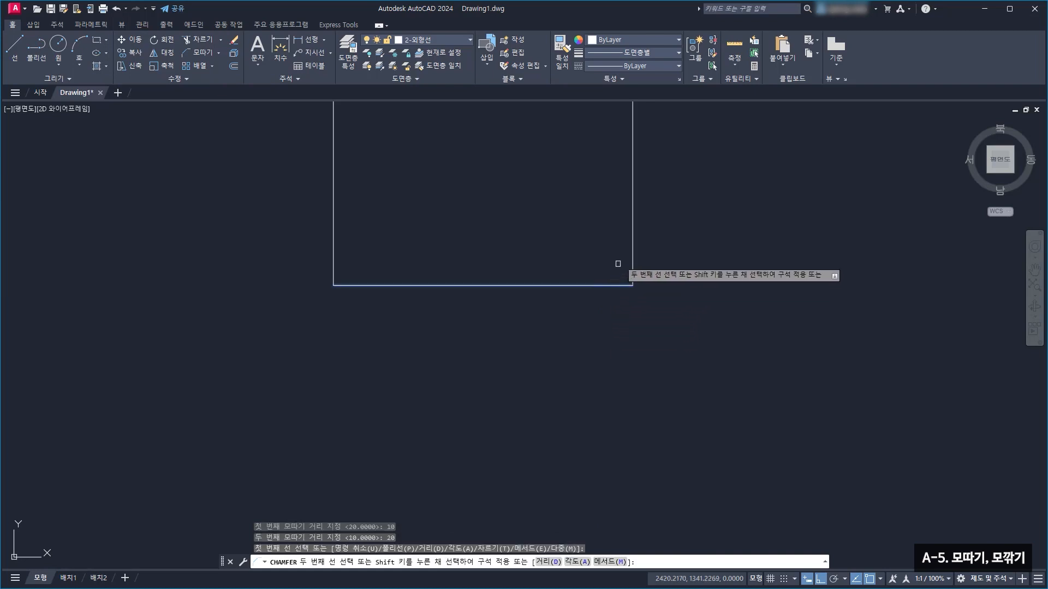
click(634, 224)
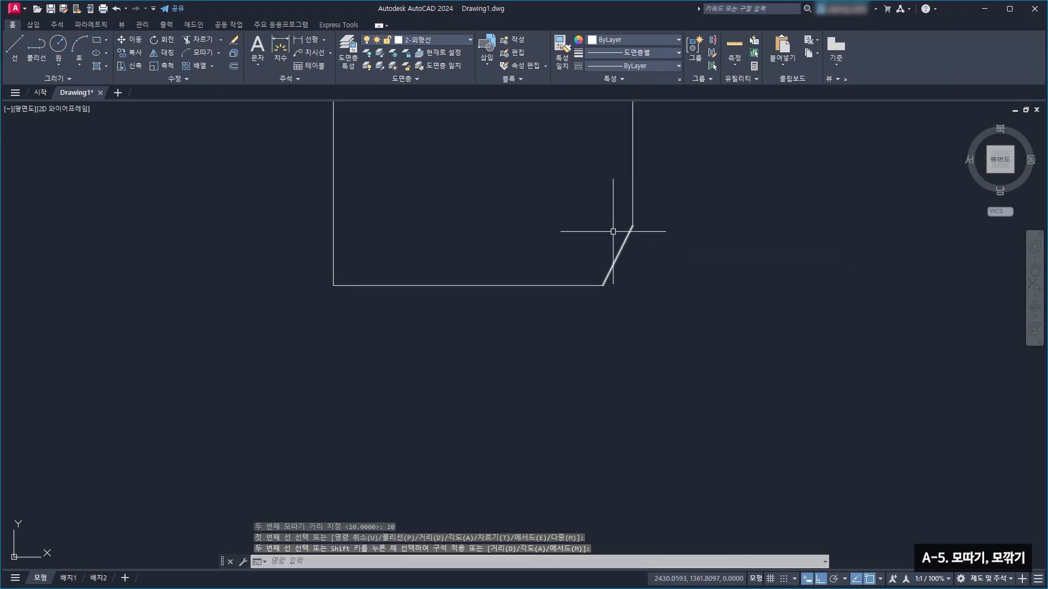
Add a horizontal linear dimension across the lower-right chamfer, placed below the bottom edge
click(323, 40)
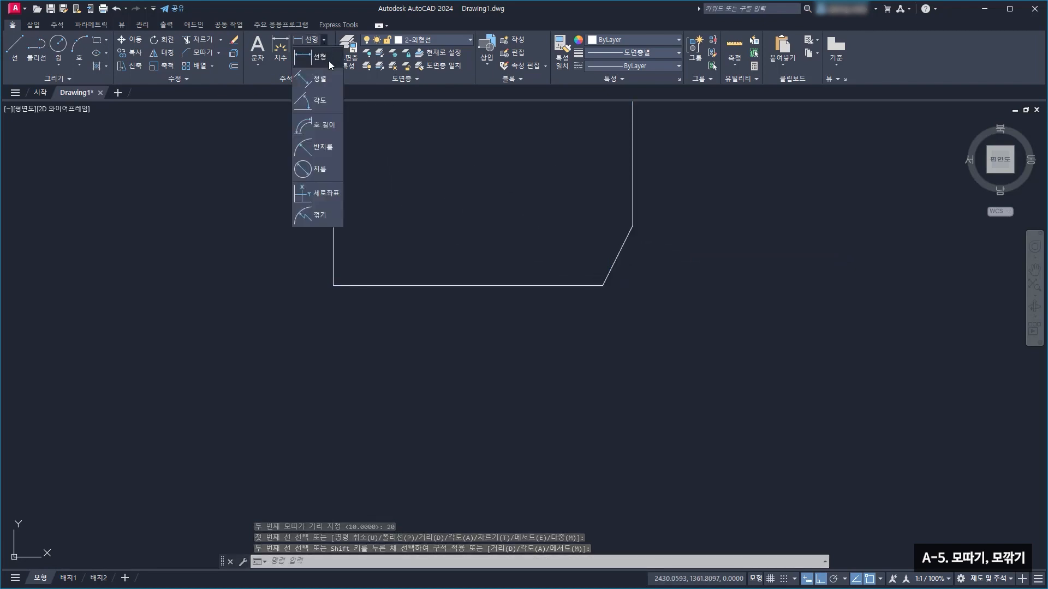
click(325, 82)
click(602, 285)
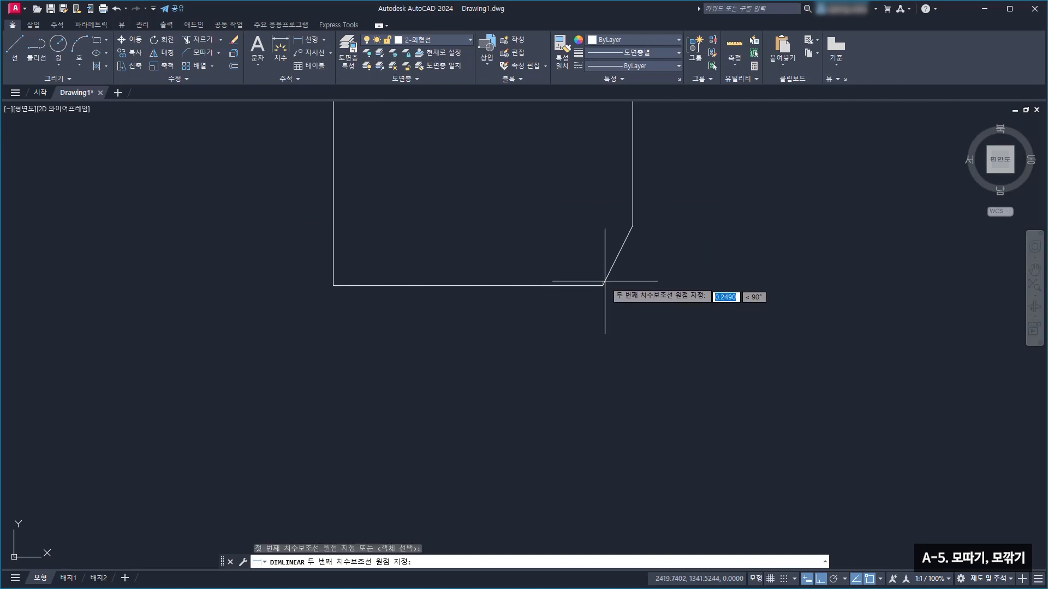
click(631, 226)
click(619, 310)
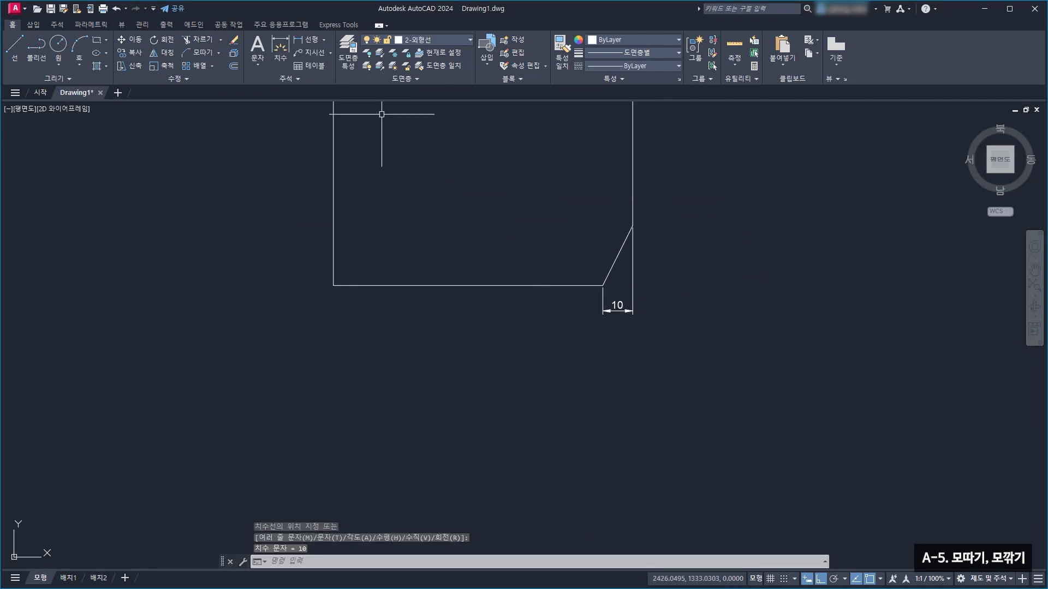
Add a vertical linear dimension for the height of the lower-right chamfer, placed outside the right edge
key(space)
click(603, 285)
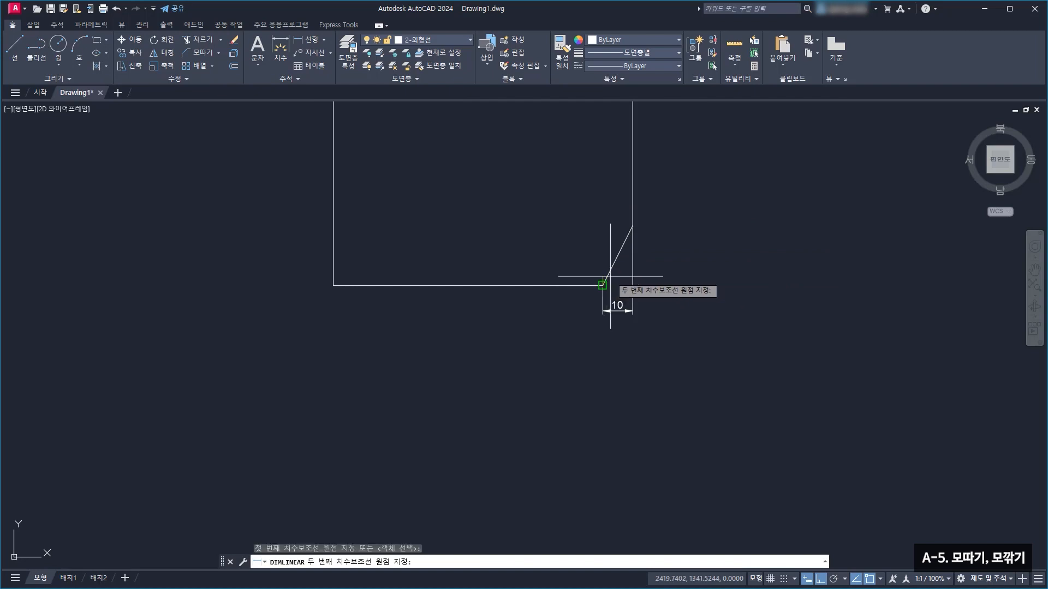
click(633, 226)
click(659, 249)
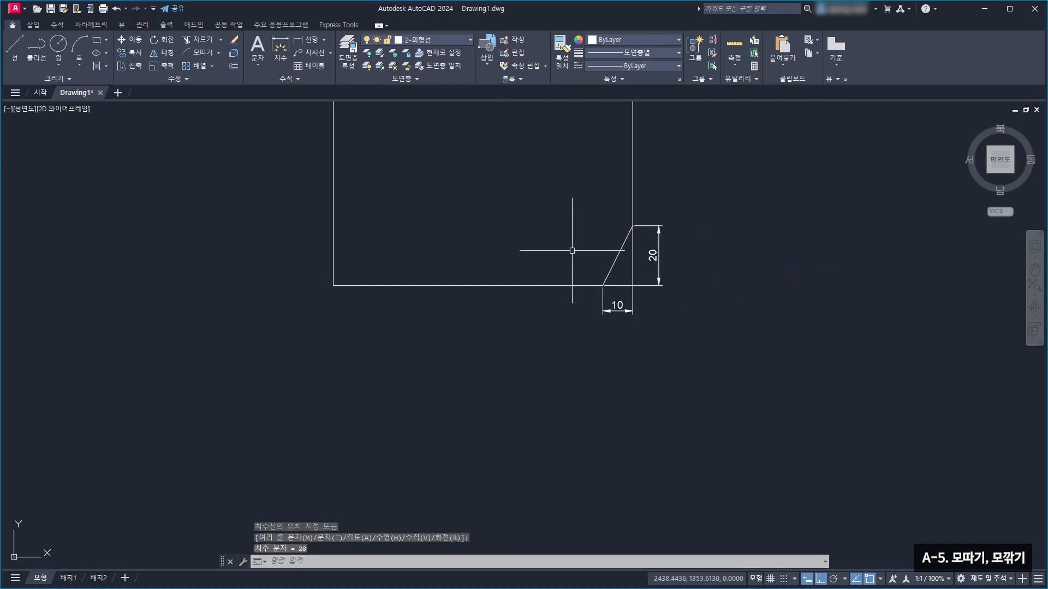
Chamfer the square's lower-left corner by the angle method, with length 15 and angle 60 from the bottom line to the left line
scroll(569, 250, up, 1)
middle_drag(514, 249, 543, 259)
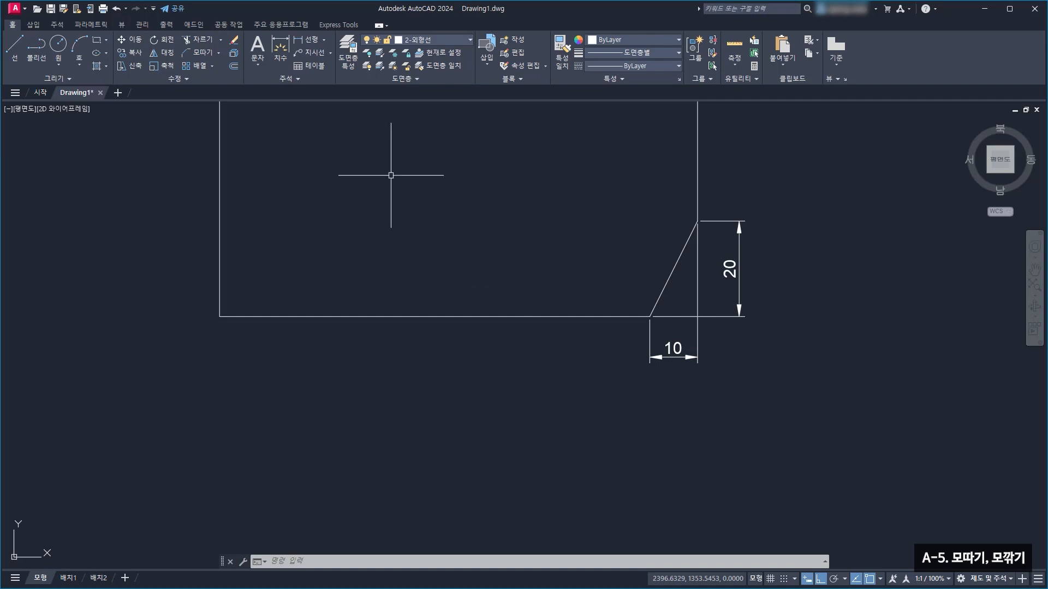
click(208, 57)
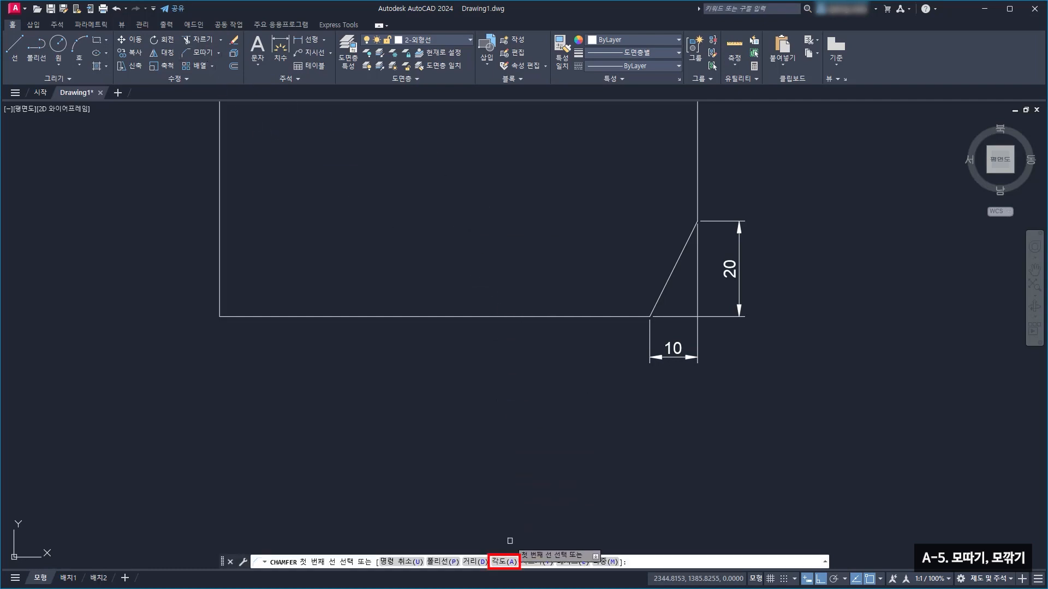
click(503, 561)
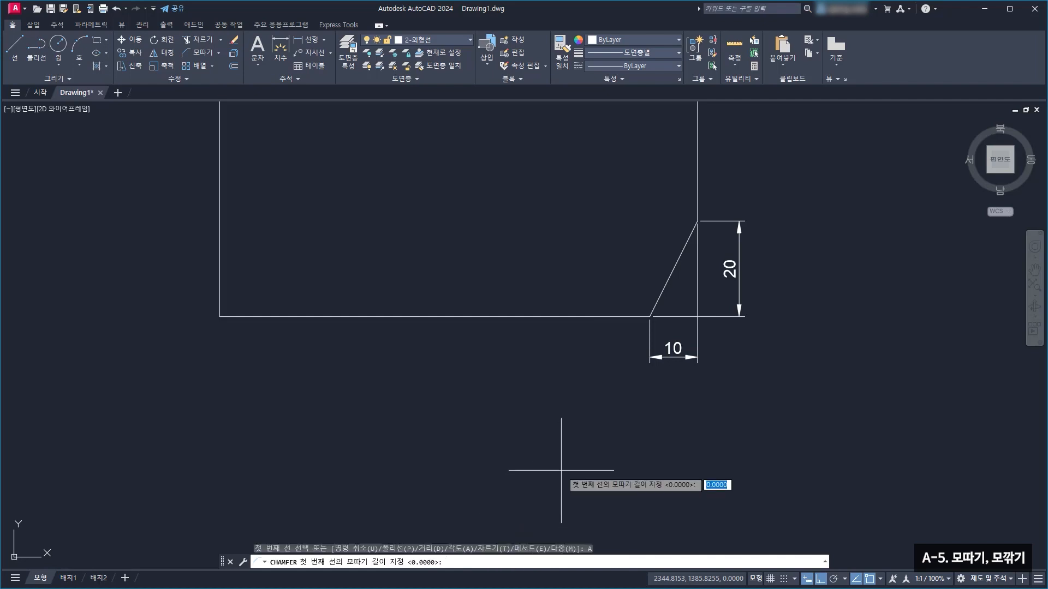
text(15)
key(Return)
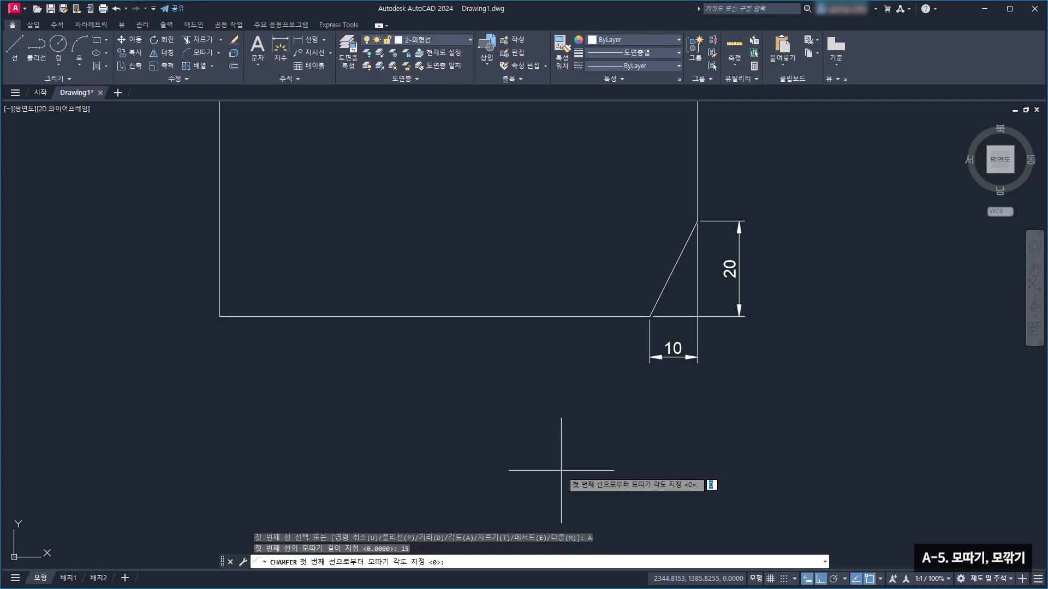
text(60)
key(Return)
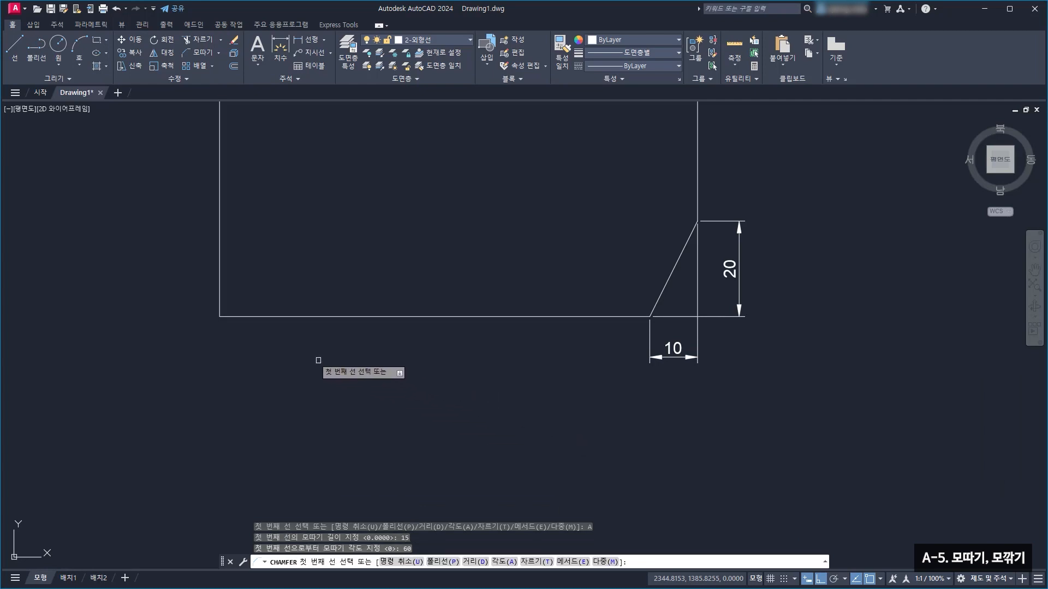
click(251, 315)
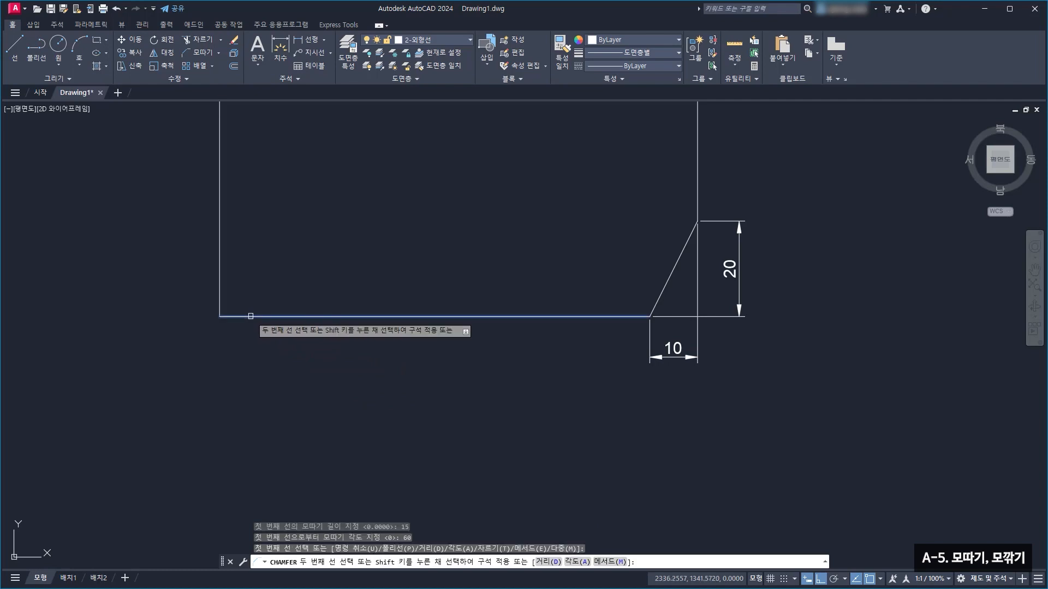
click(219, 222)
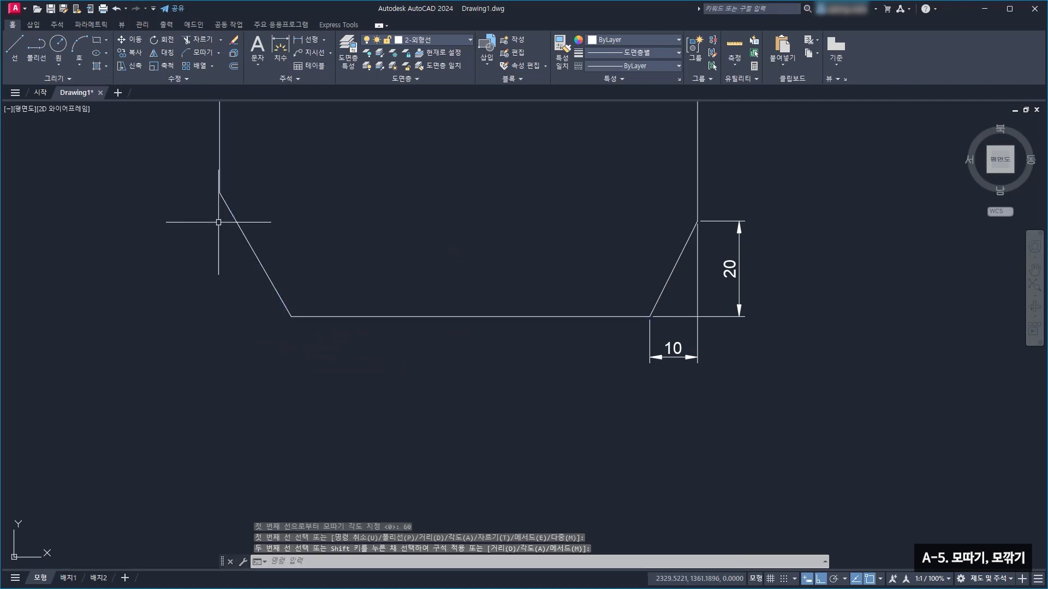
Add a horizontal linear dimension across the lower-left chamfer, aligned with the lower-right chamfer's horizontal dimension line
click(328, 42)
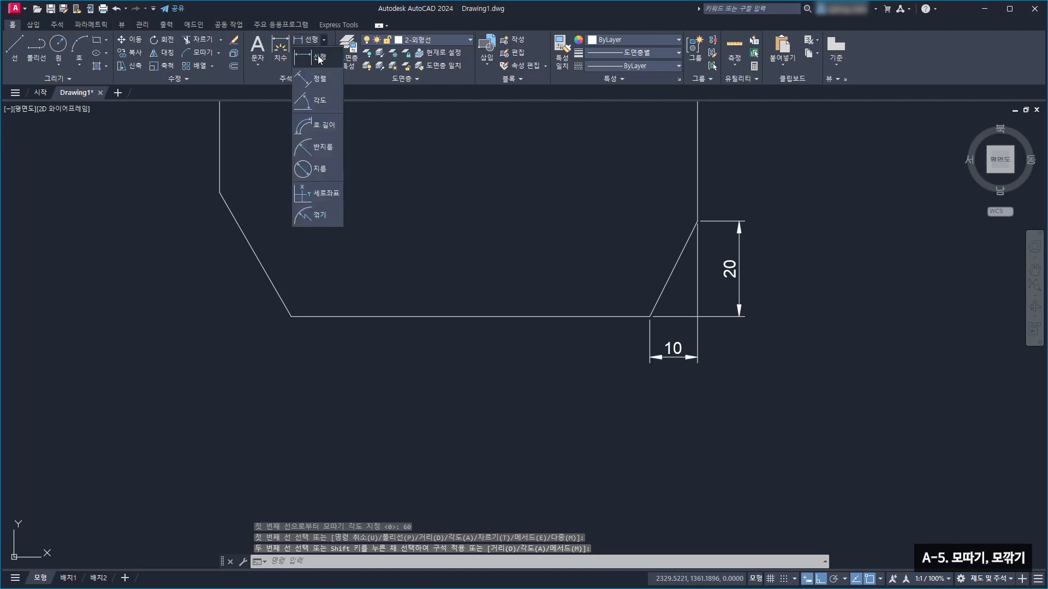
click(311, 76)
click(220, 192)
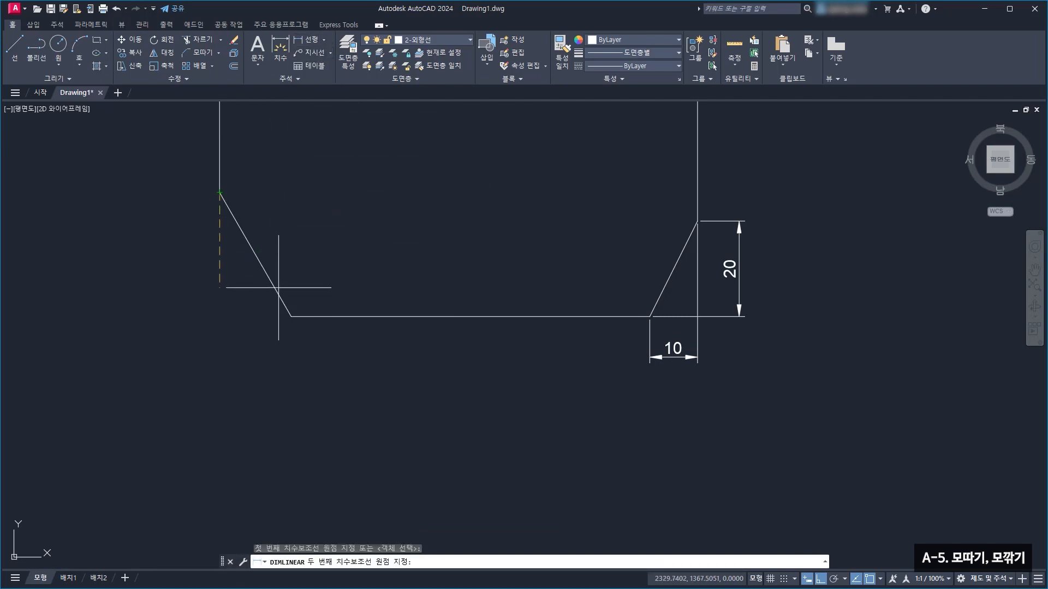
click(291, 316)
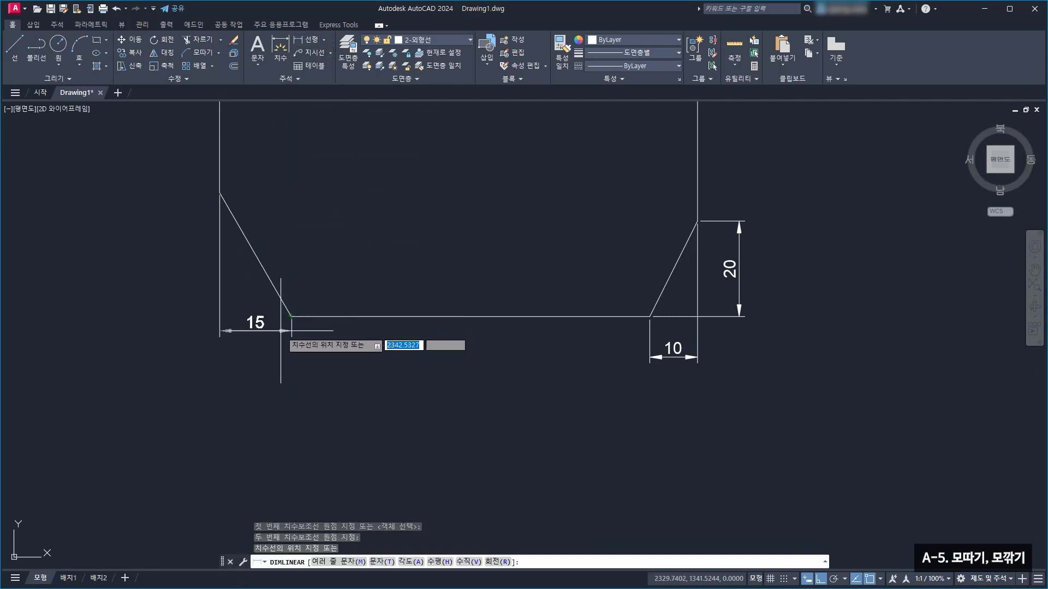
click(650, 358)
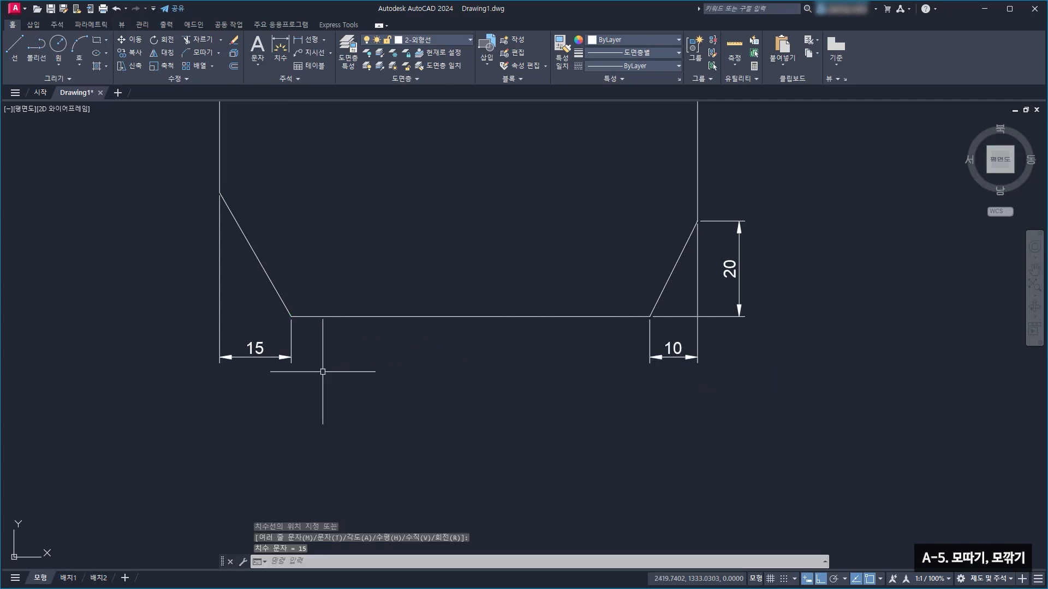
Add an angular dimension between the bottom line and the lower-left chamfer line, with its arc placed outside the left edge
click(324, 40)
click(319, 101)
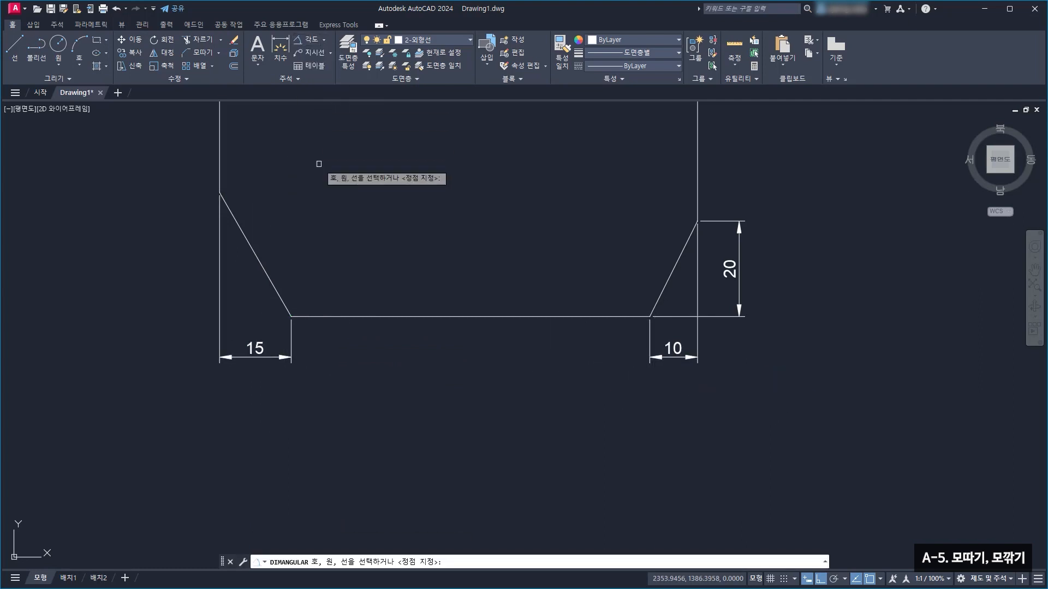
click(298, 316)
click(277, 284)
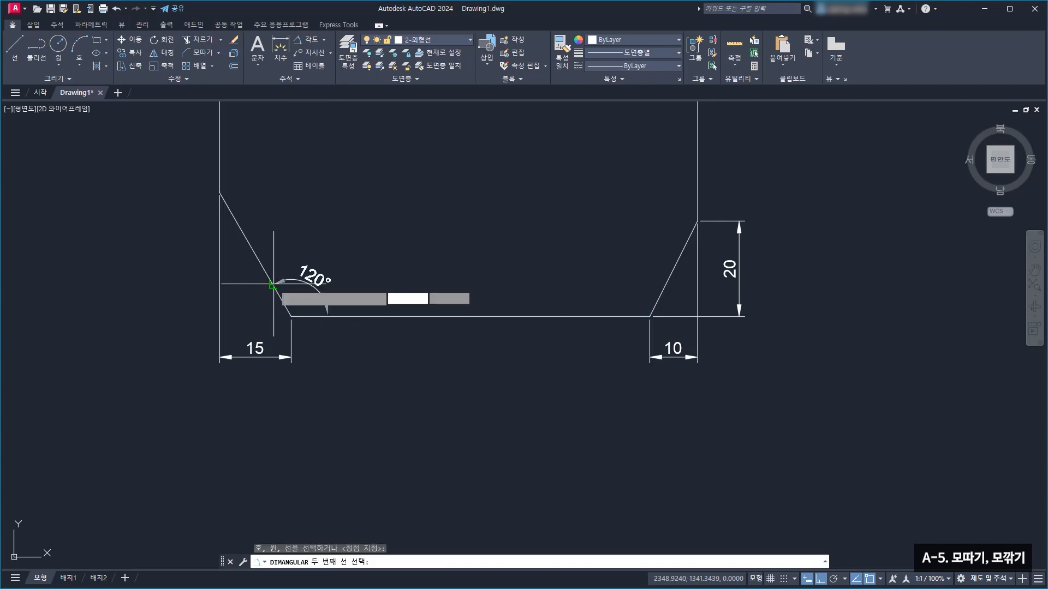
click(168, 201)
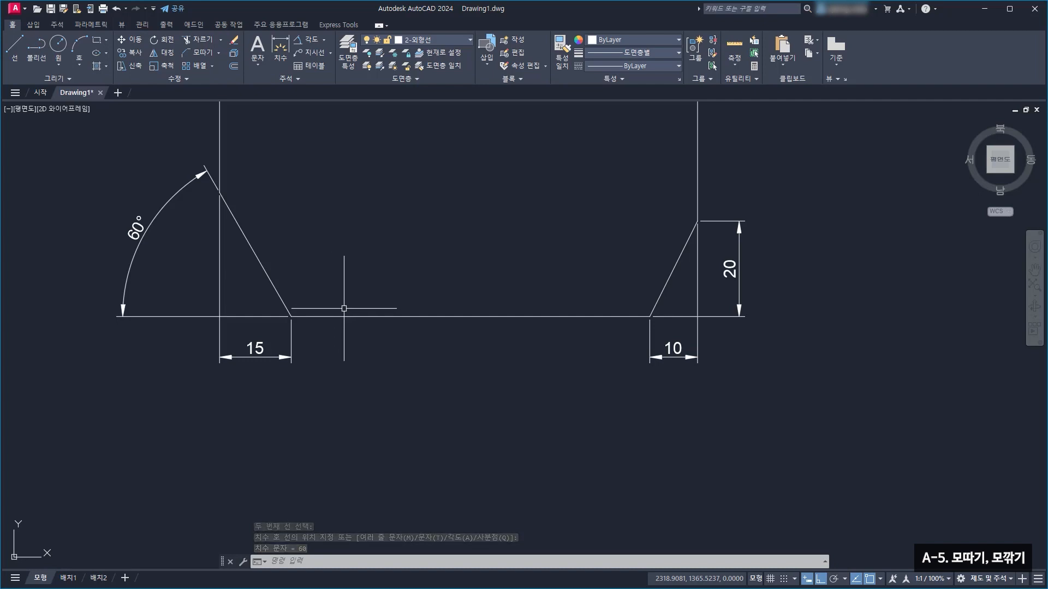
scroll(344, 309, down, 2)
scroll(416, 246, down, 2)
middle_drag(417, 246, 365, 312)
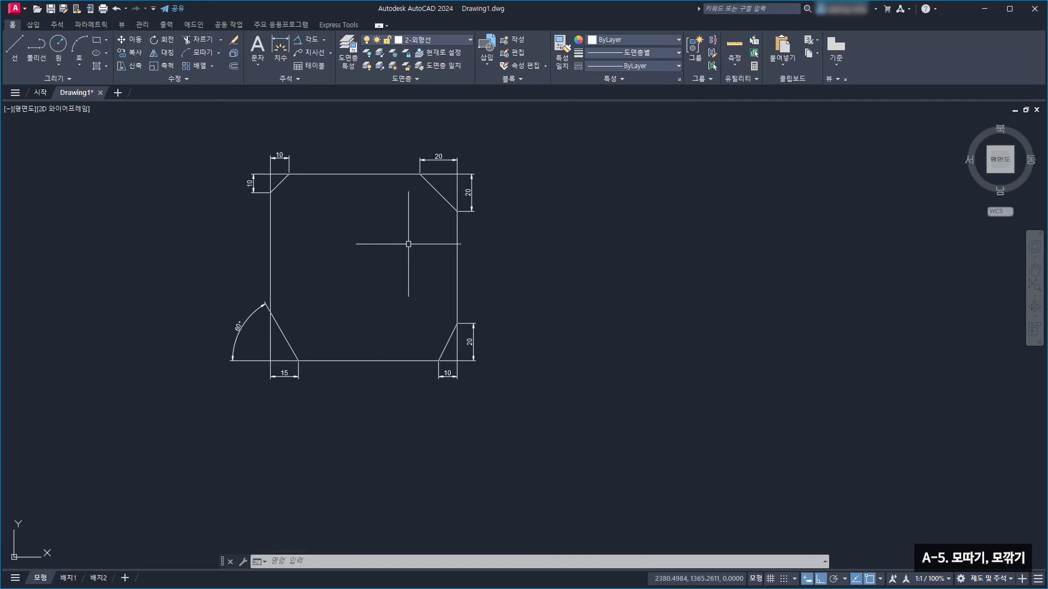
middle_drag(666, 276, 481, 272)
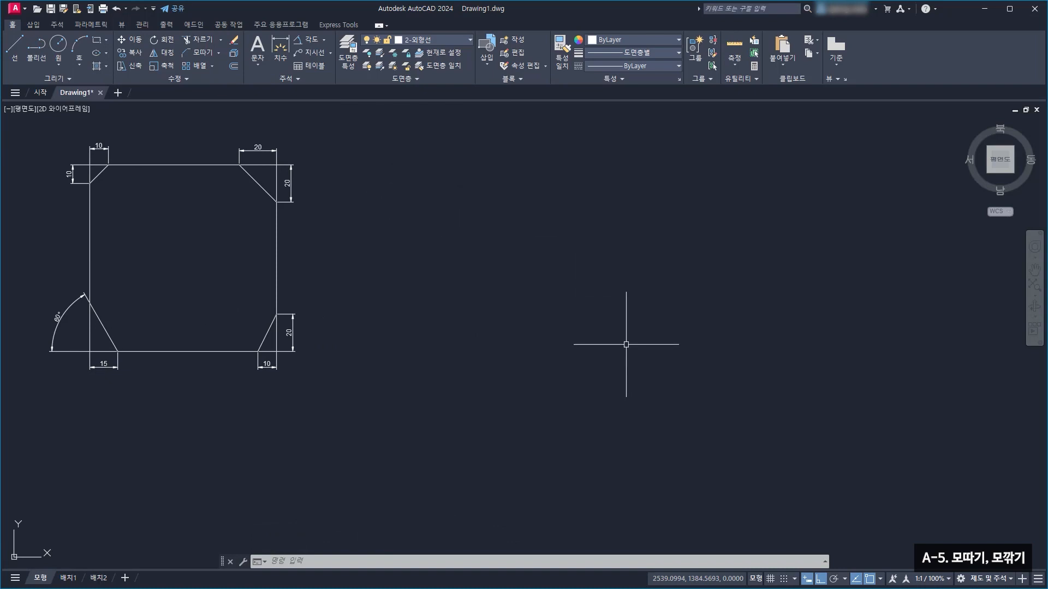
Draw a 100 by 100 rectangle to the right of the dimensioned square
click(96, 39)
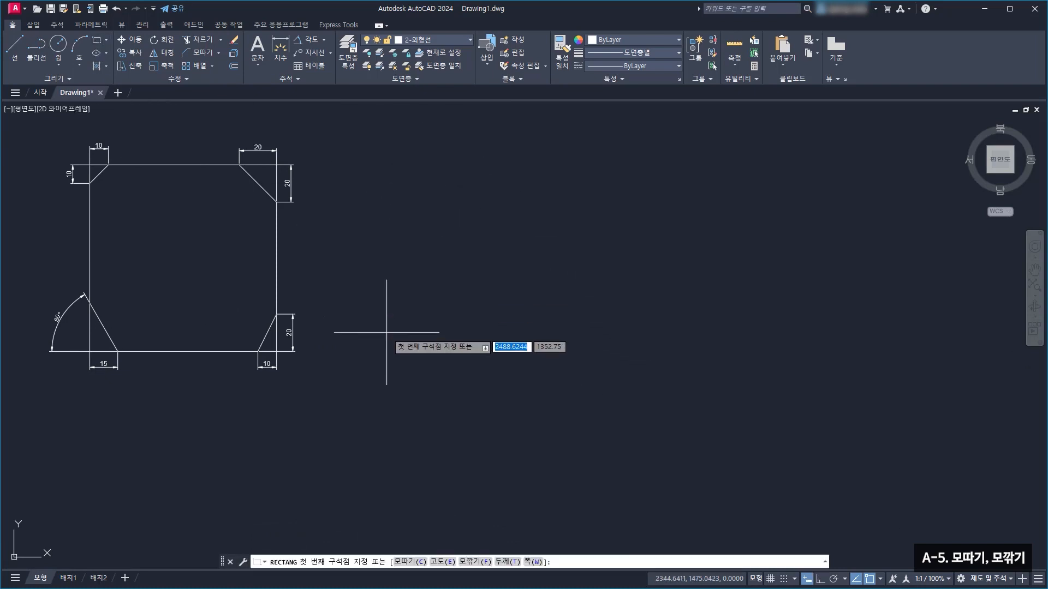
click(364, 349)
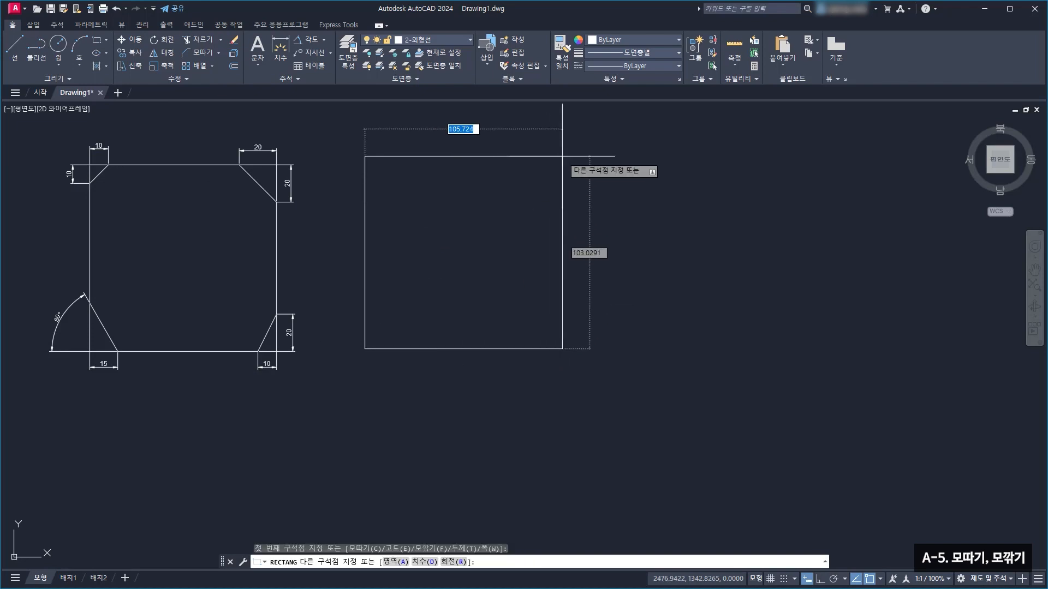
text(100)
key(Tab)
text(100)
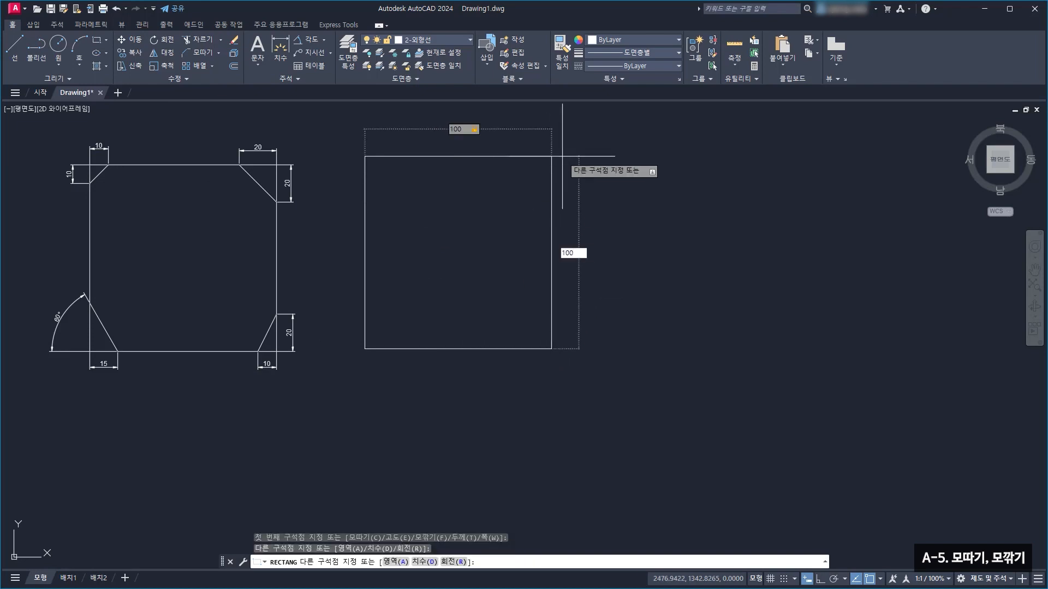
key(Return)
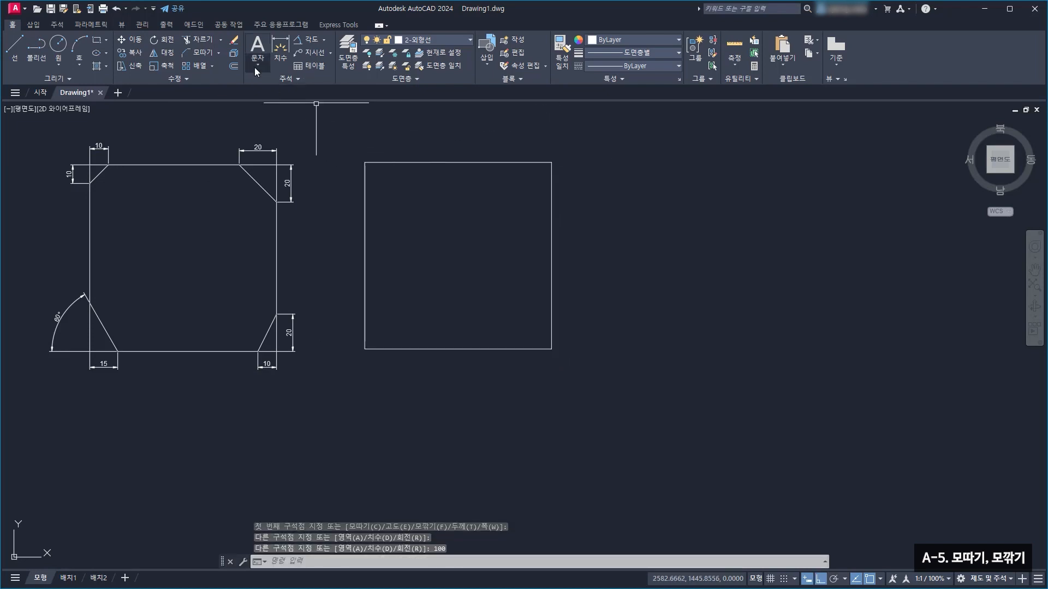
Explode the new rectangle into separate lines
click(234, 53)
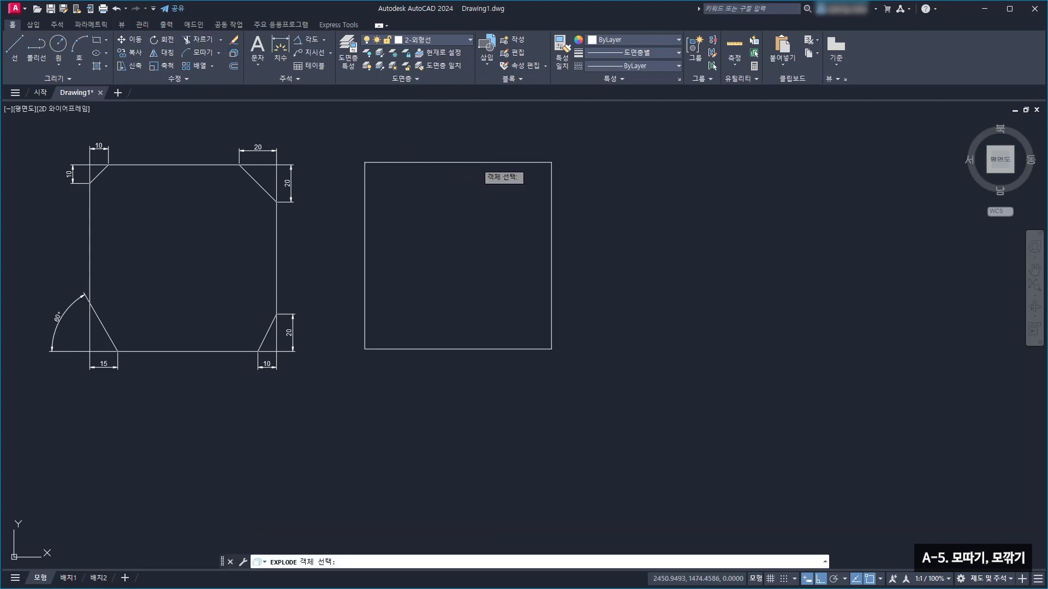
click(476, 163)
key(Return)
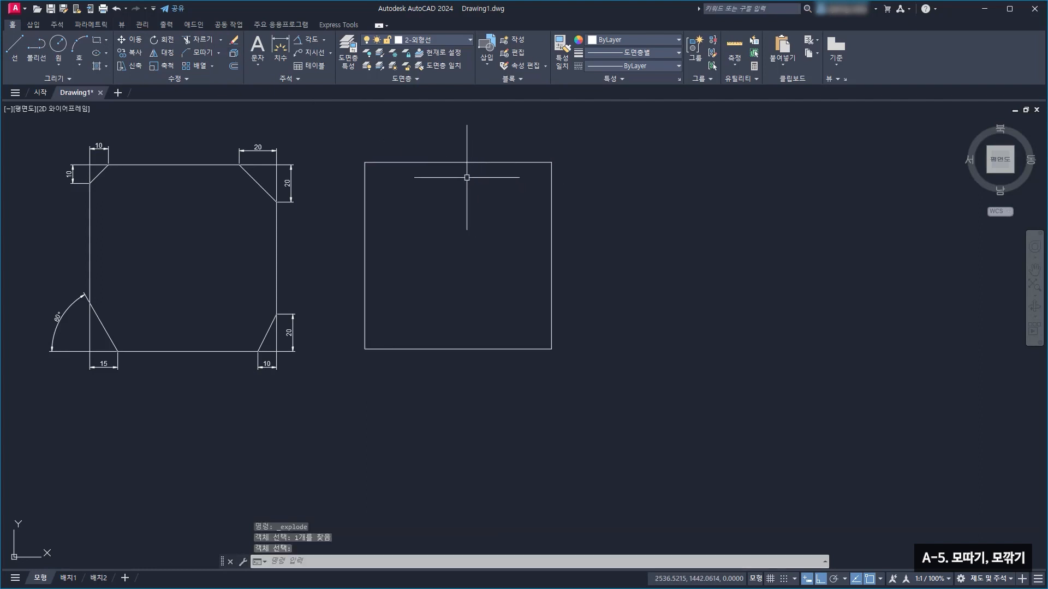
Chamfer the new square's upper-left corner with both distances set to 10
click(205, 52)
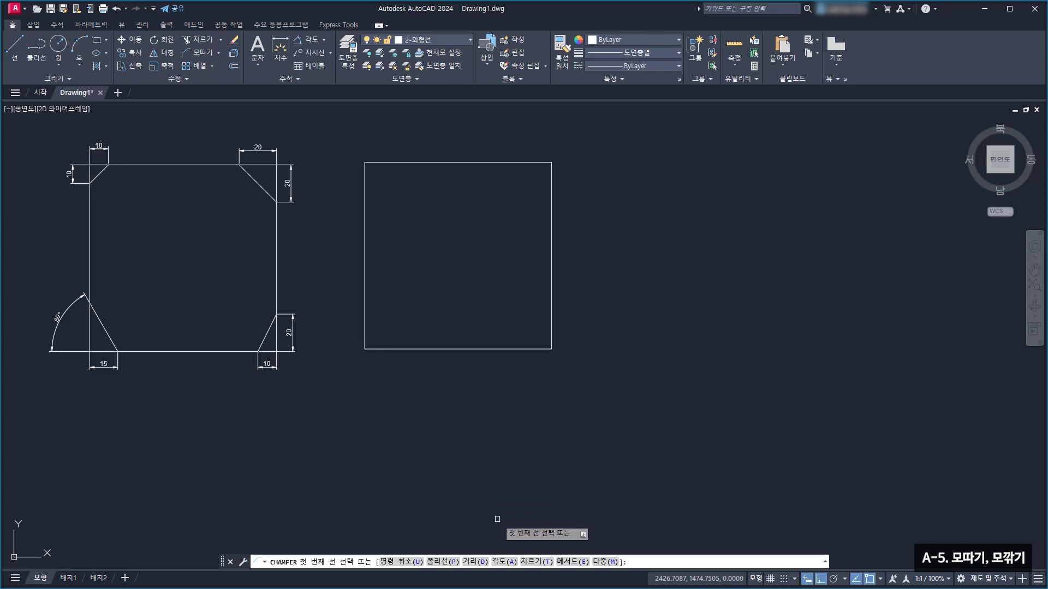
click(480, 563)
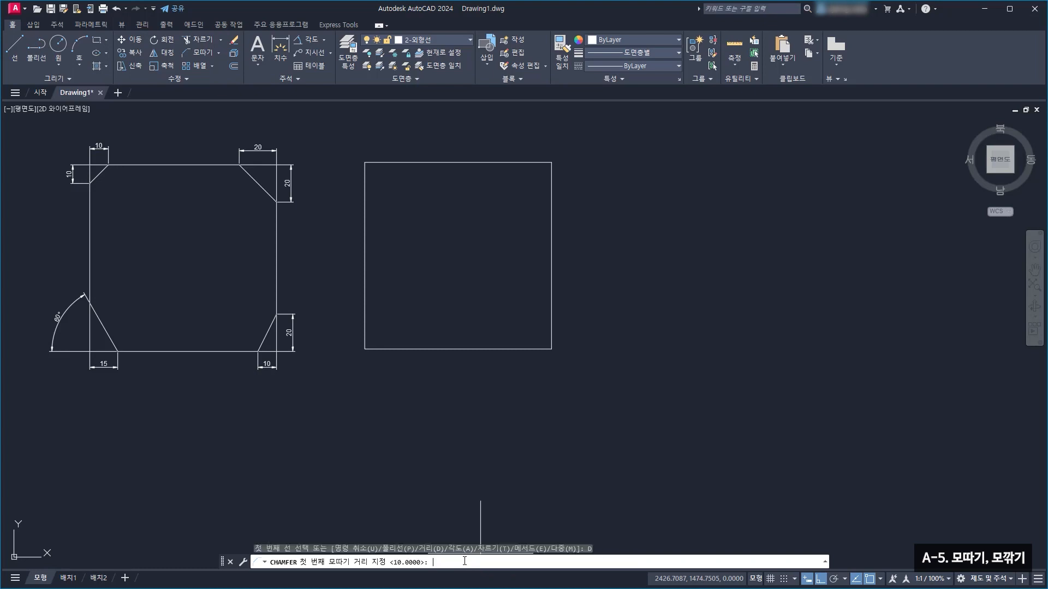
key(Return)
text(1)
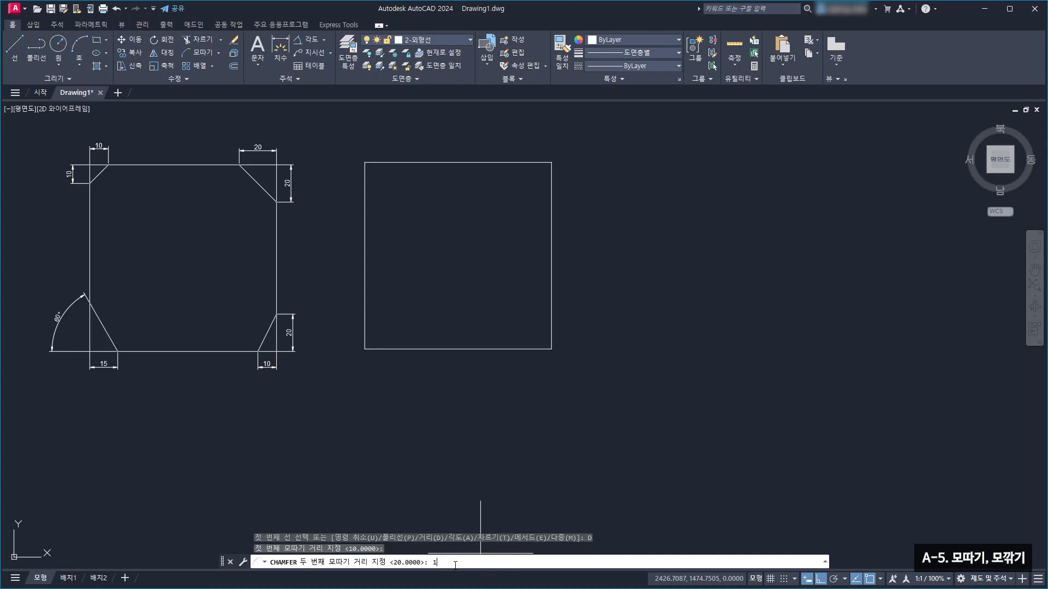
text(0)
key(Return)
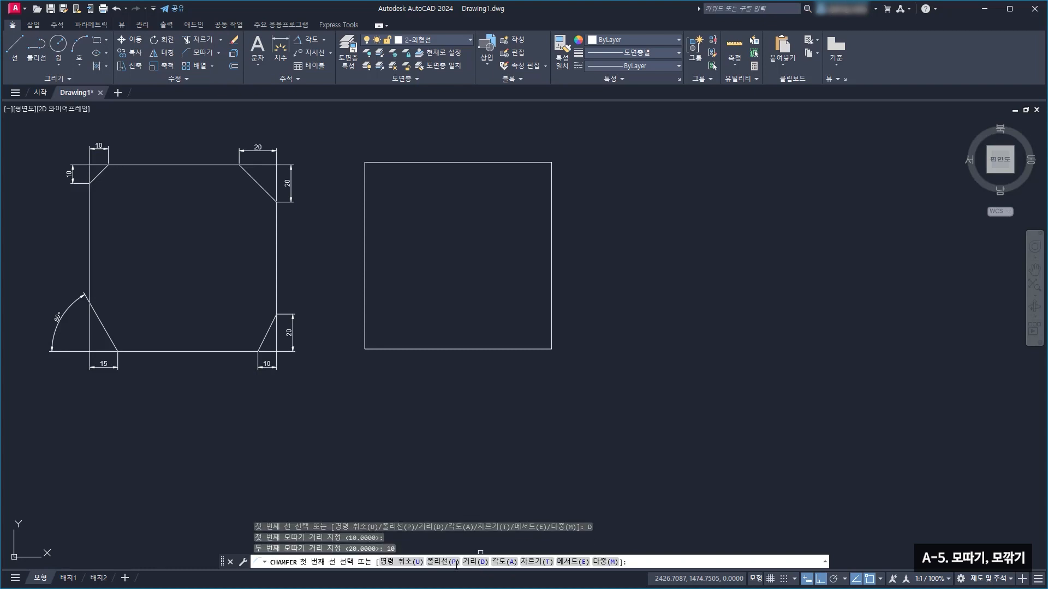
click(365, 192)
click(398, 163)
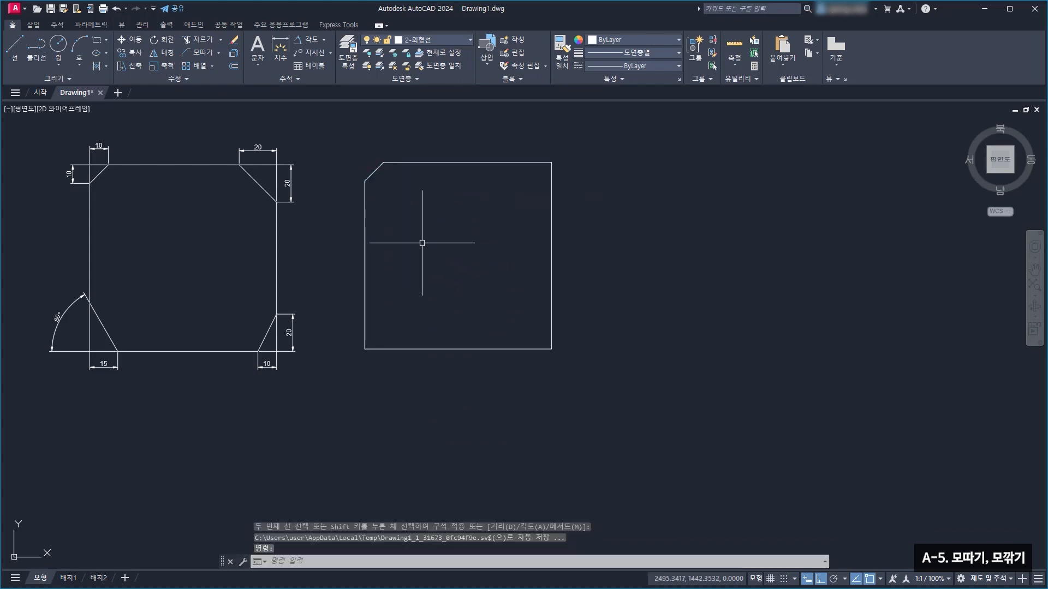
Chamfer the new square's upper-right corner with the trim mode set to No trim, keeping the current distances
click(196, 53)
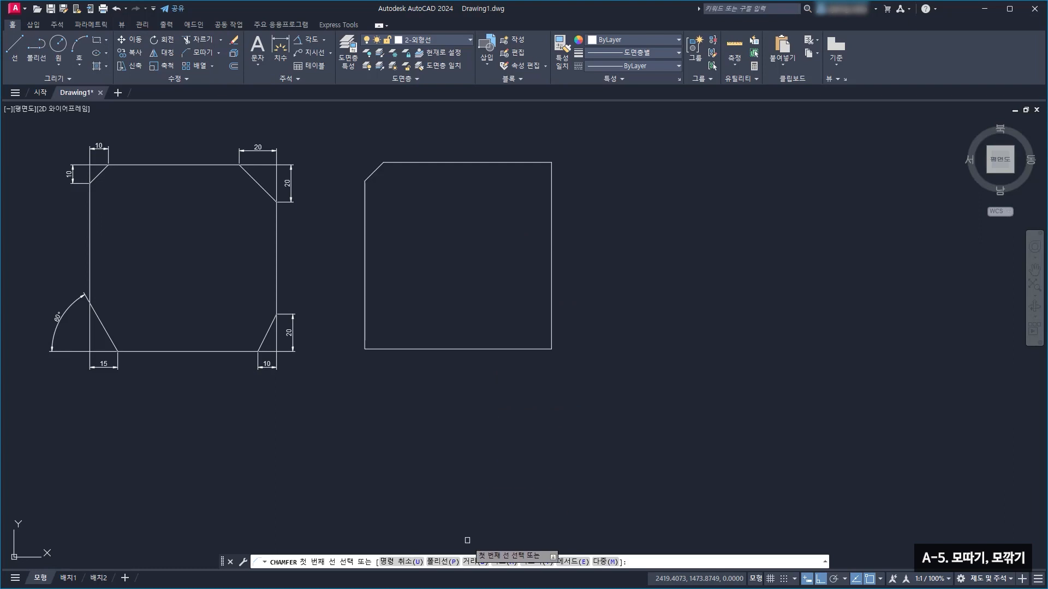
click(537, 563)
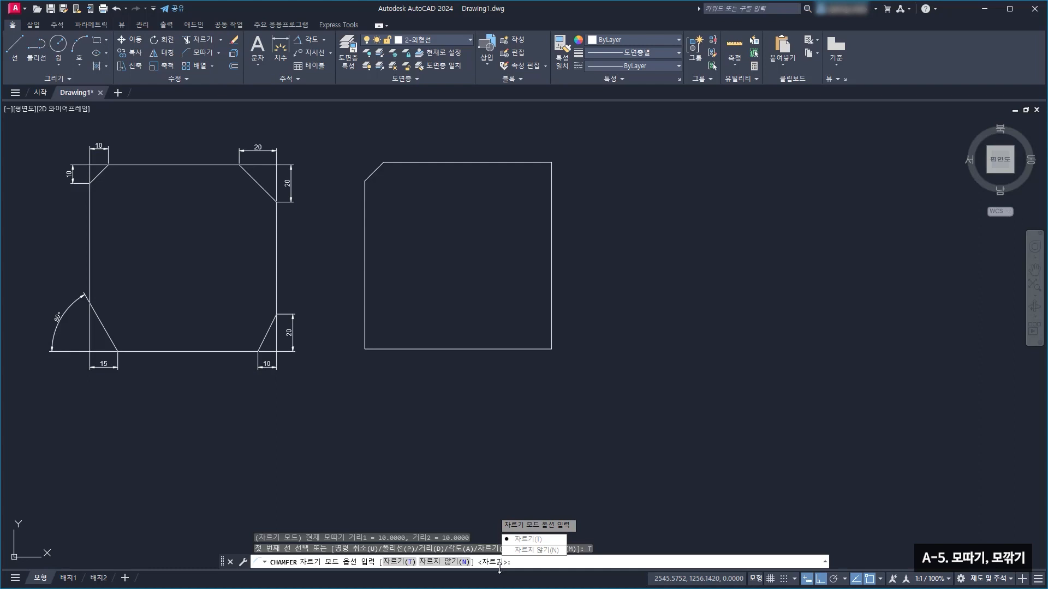
click(443, 562)
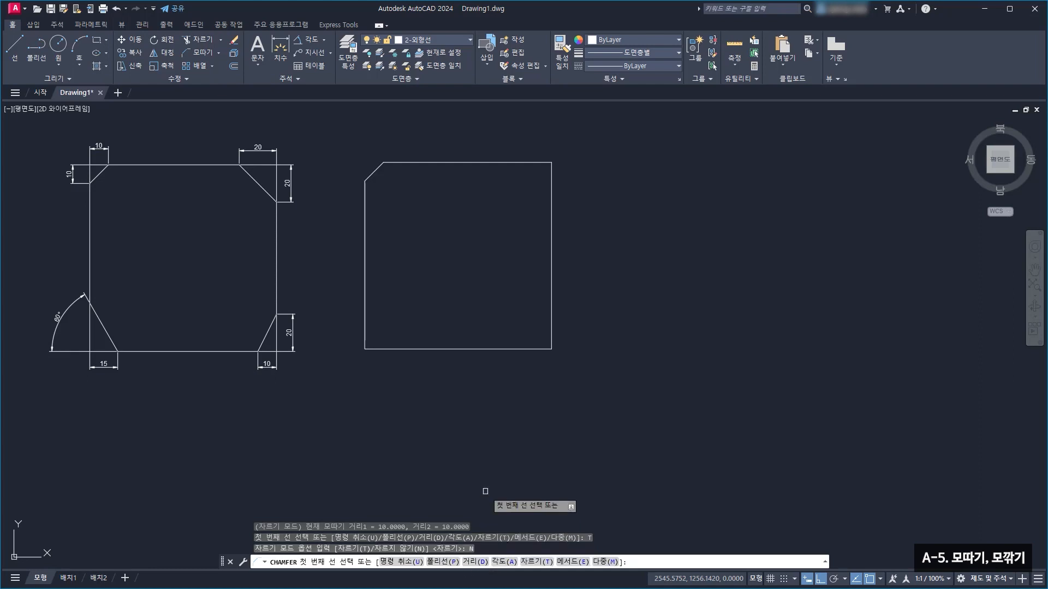
click(537, 163)
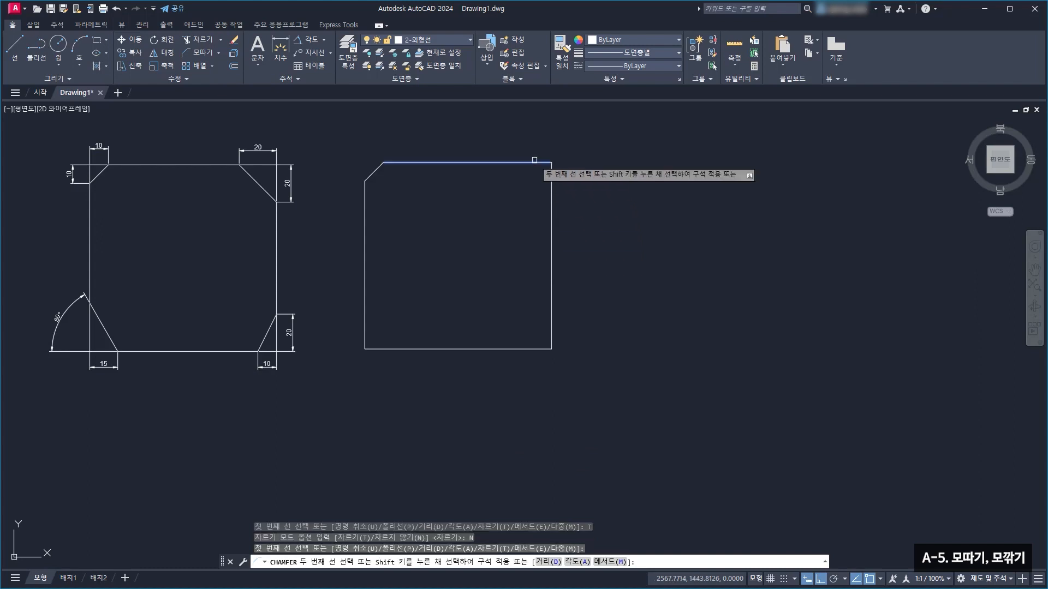
click(552, 201)
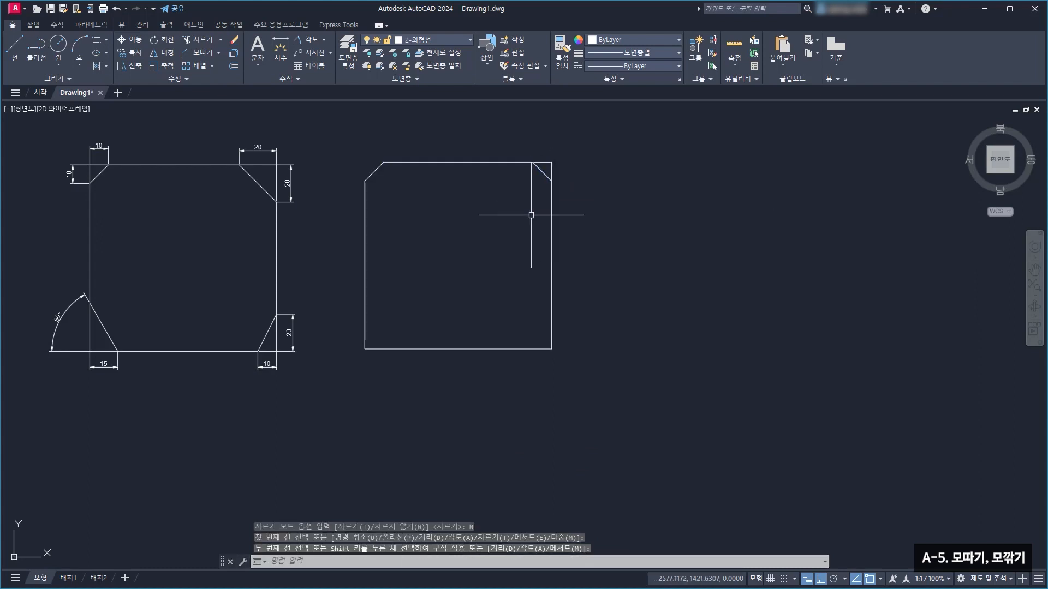
Inspect the new square's top and right lines around the upper-right chamfer to see how far each one extends
click(501, 161)
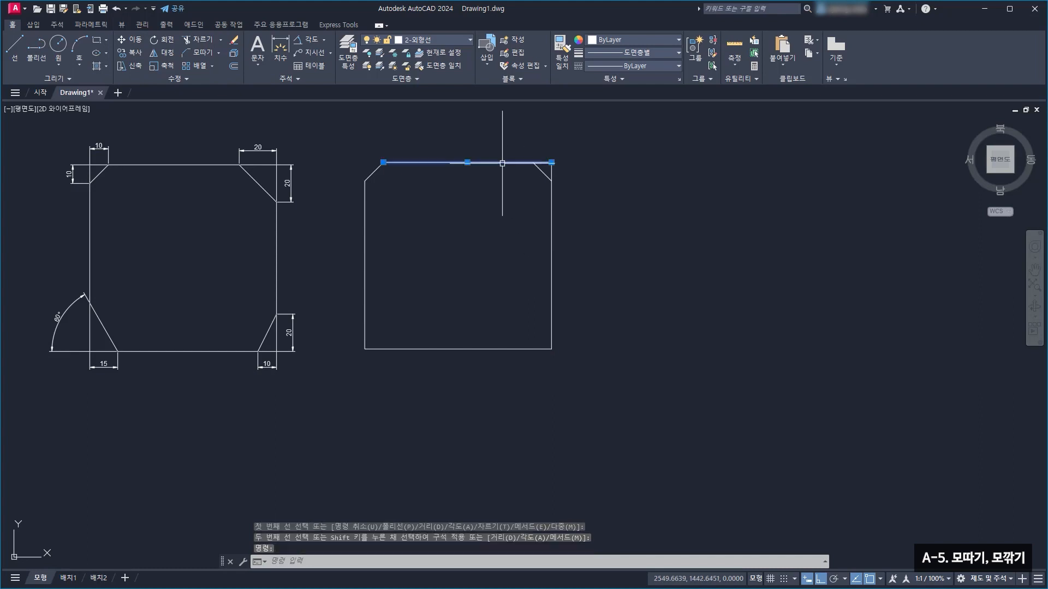
click(552, 202)
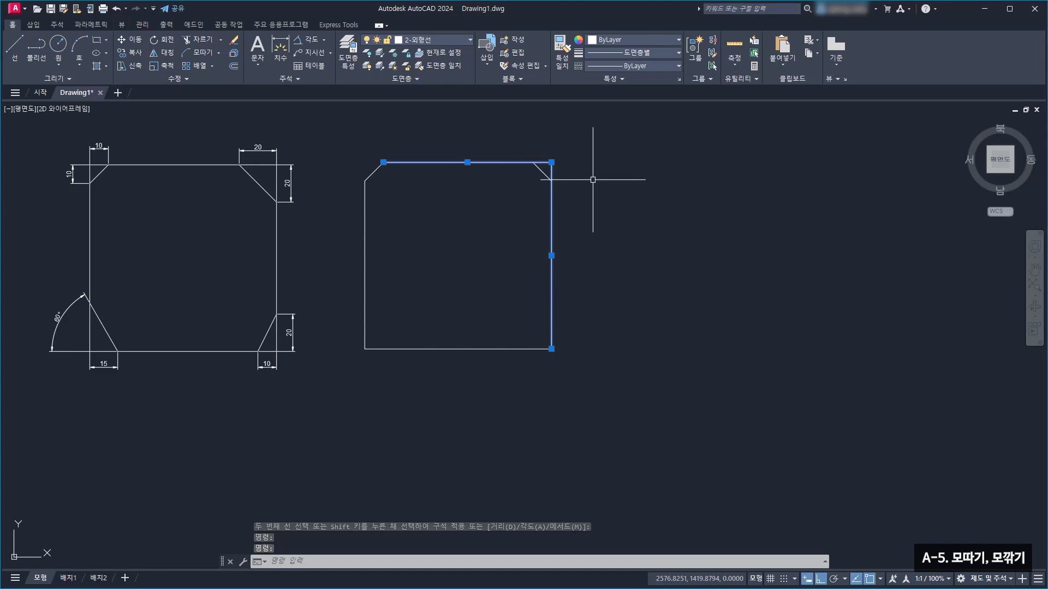
key(Escape)
scroll(569, 159, up, 4)
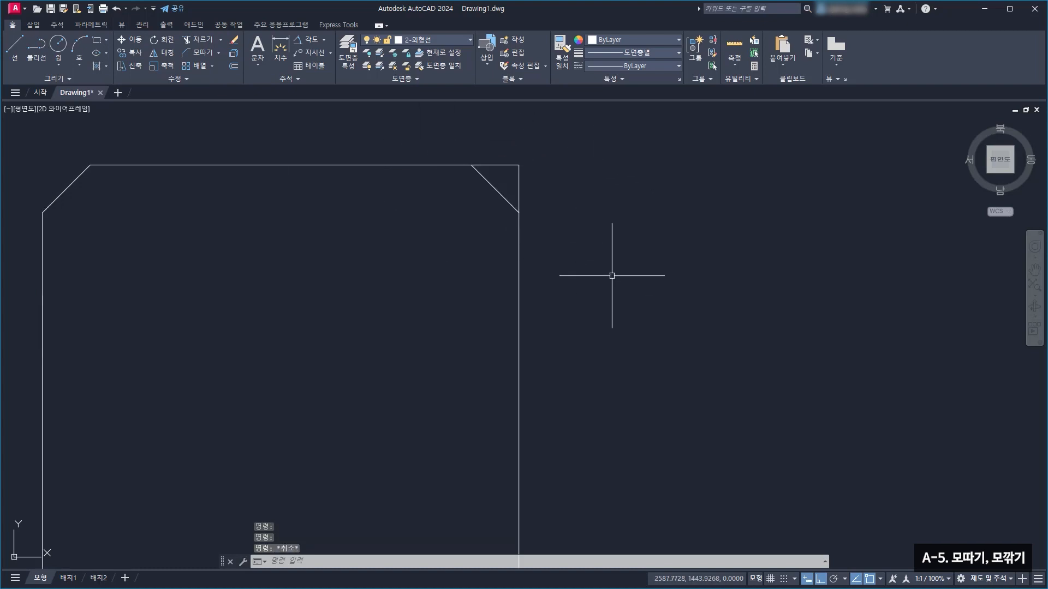
scroll(623, 213, down, 2)
middle_drag(375, 237, 447, 247)
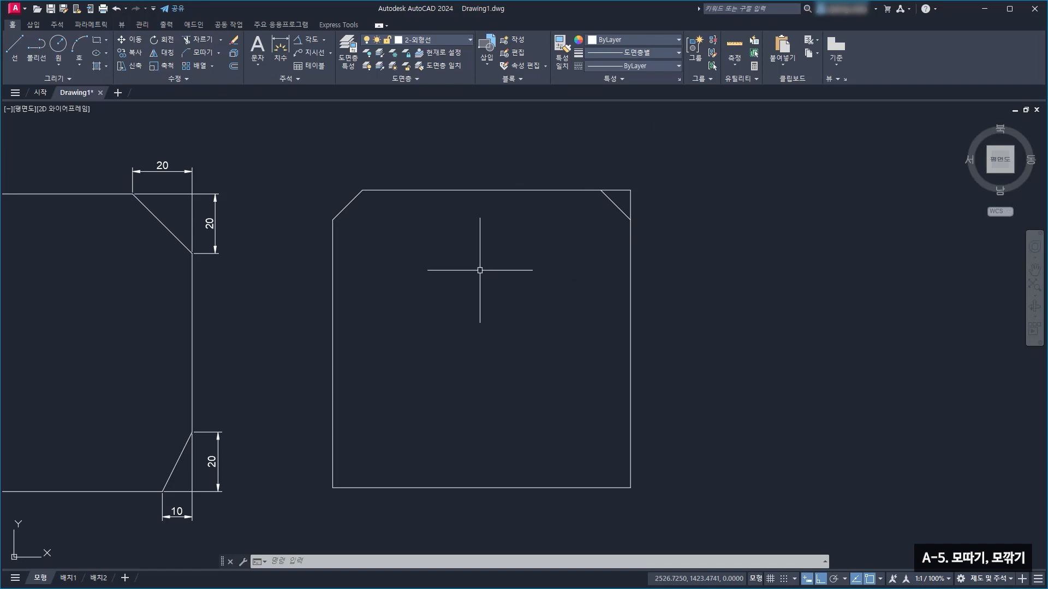
Set up a Chamfer with both distances at 10 and the Multiple option for treating several corners
click(206, 54)
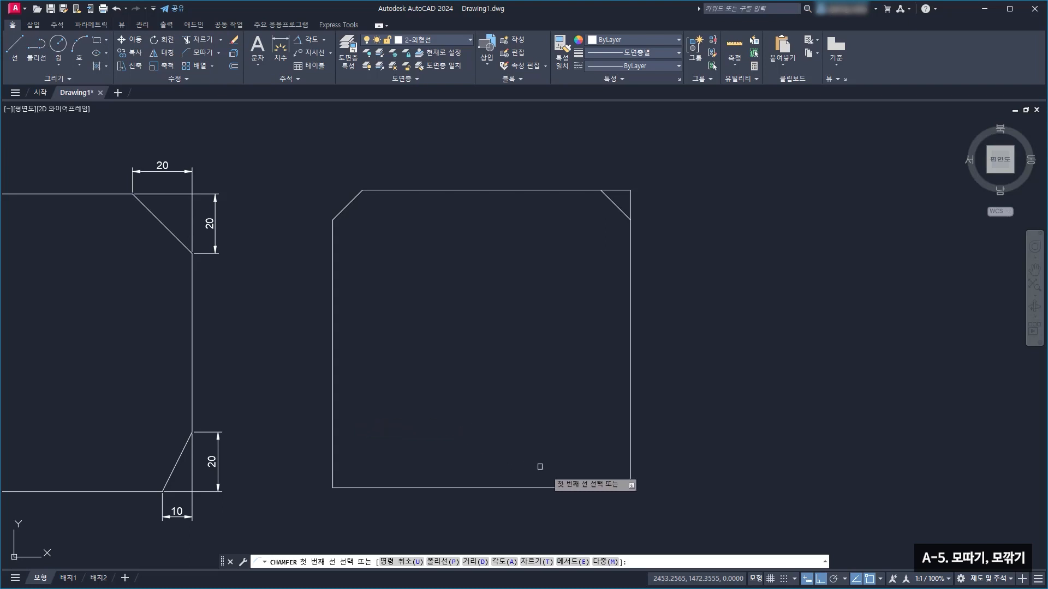
click(479, 562)
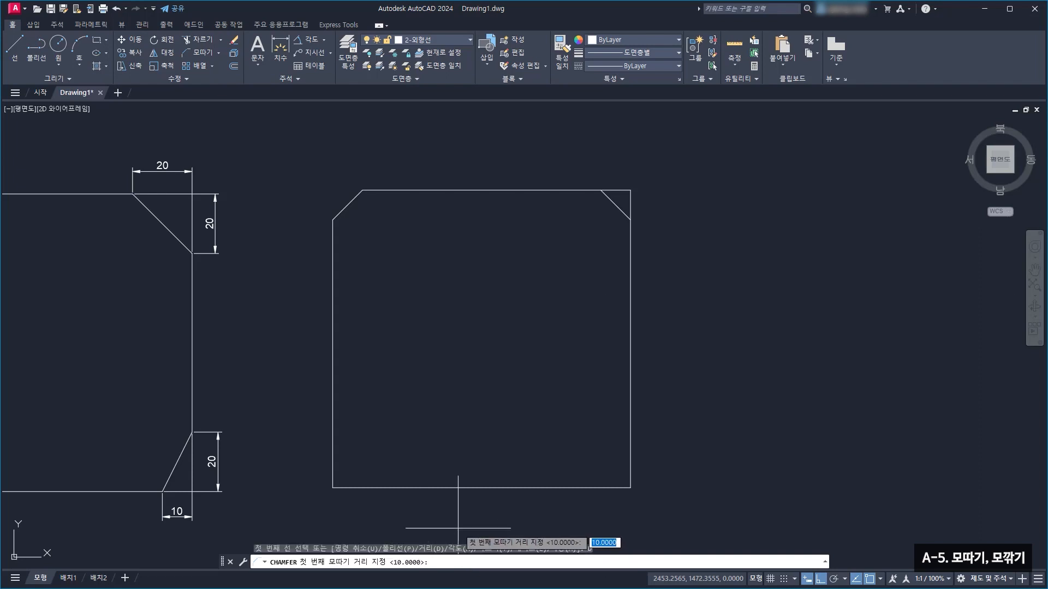
key(Return)
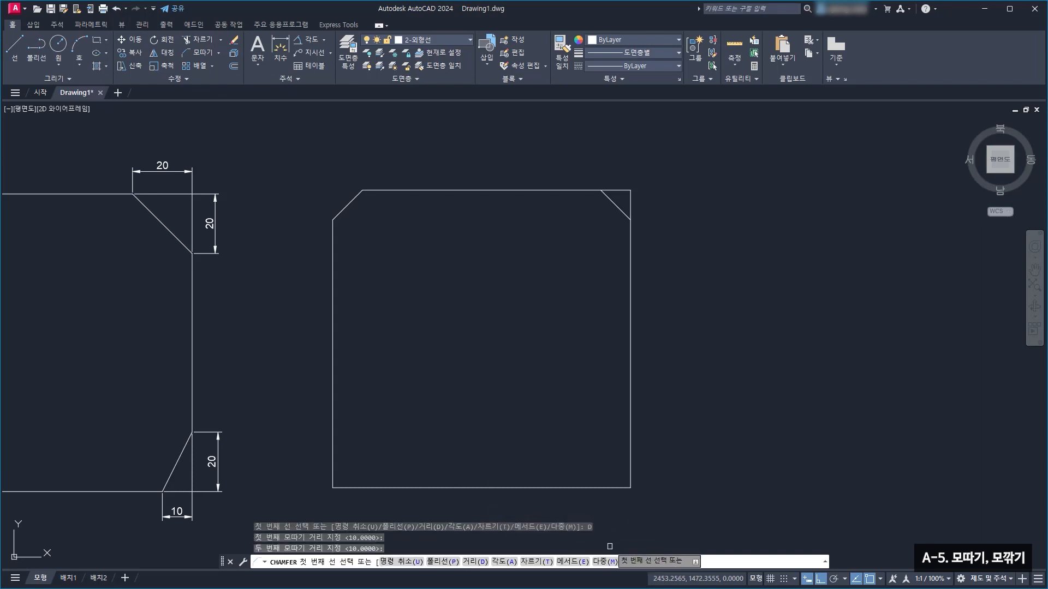
click(600, 562)
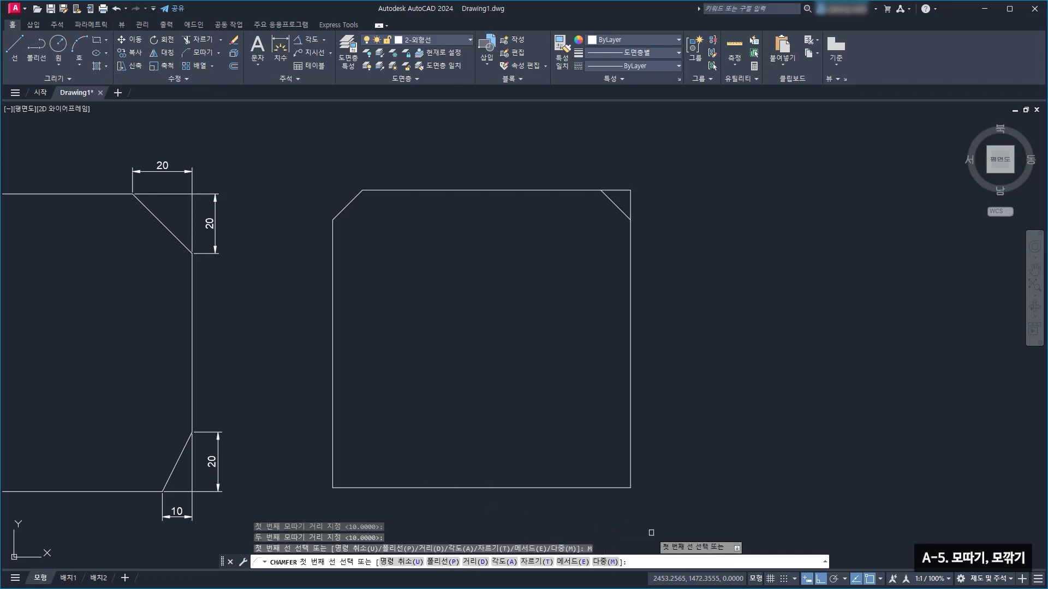
Chamfer the new square's lower-right and lower-left corners in No trim mode
click(630, 474)
click(599, 486)
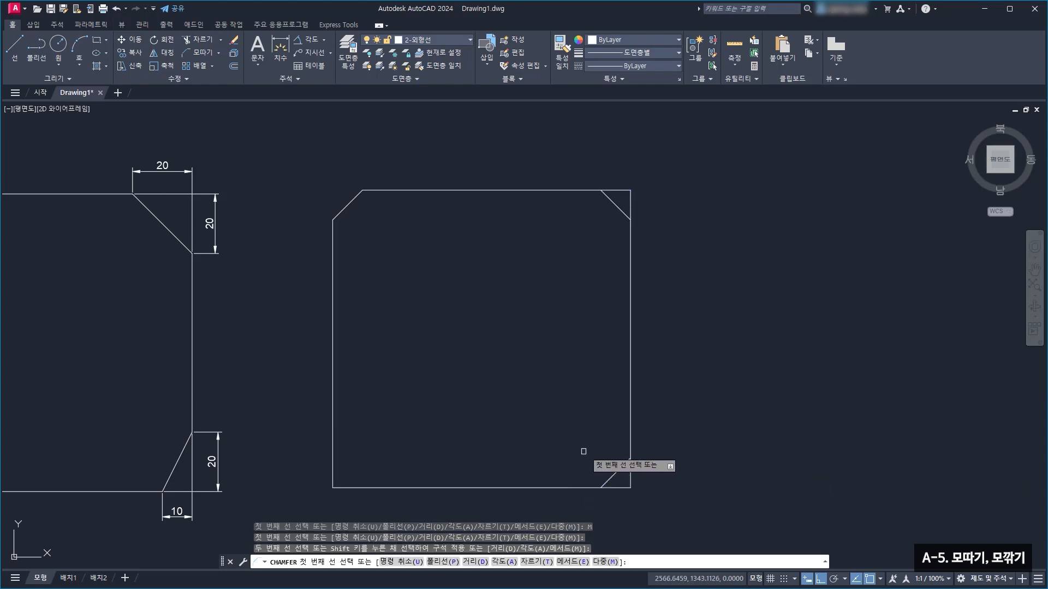
click(401, 485)
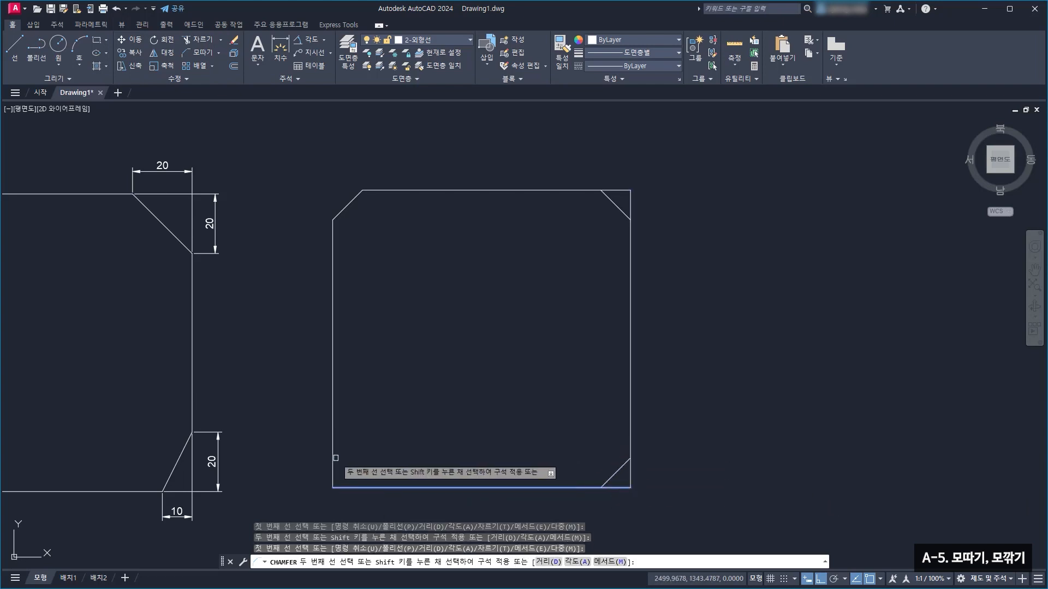
click(332, 454)
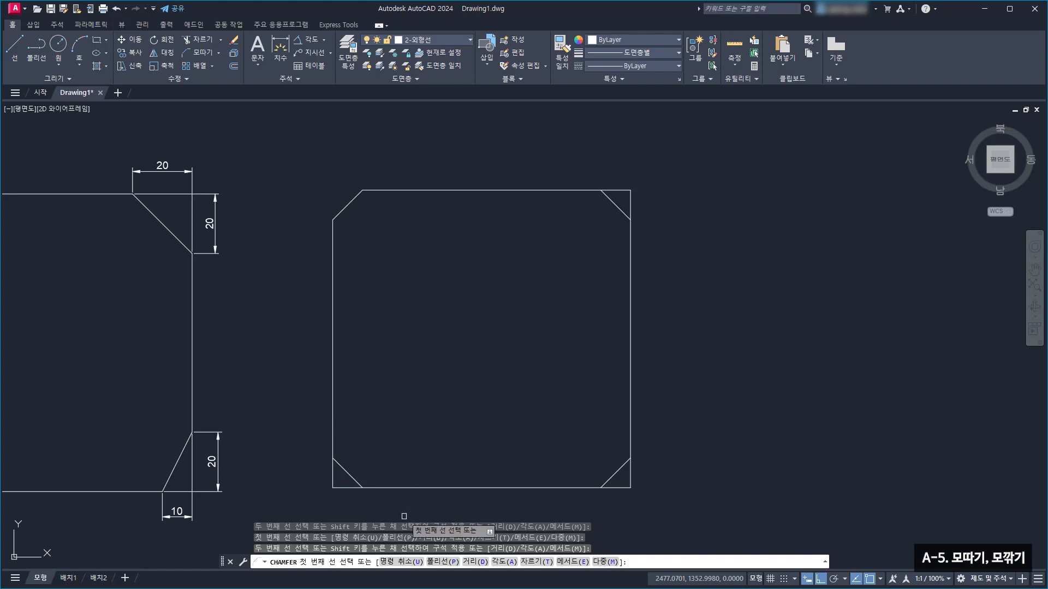
Undo both untrimmed chamfers on the lower corners within the running Chamfer command
click(403, 561)
click(403, 561)
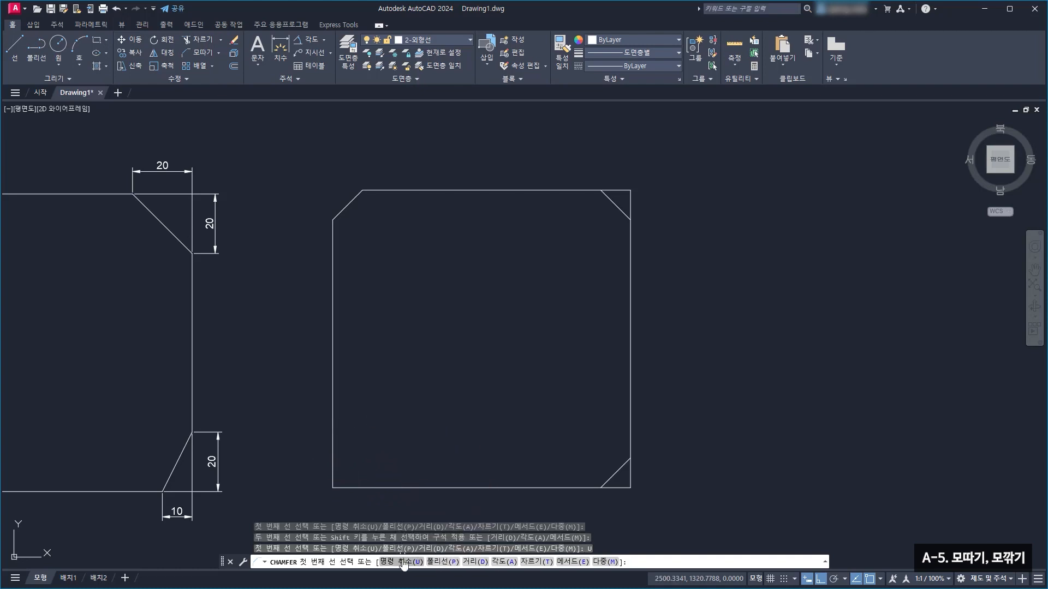
click(403, 561)
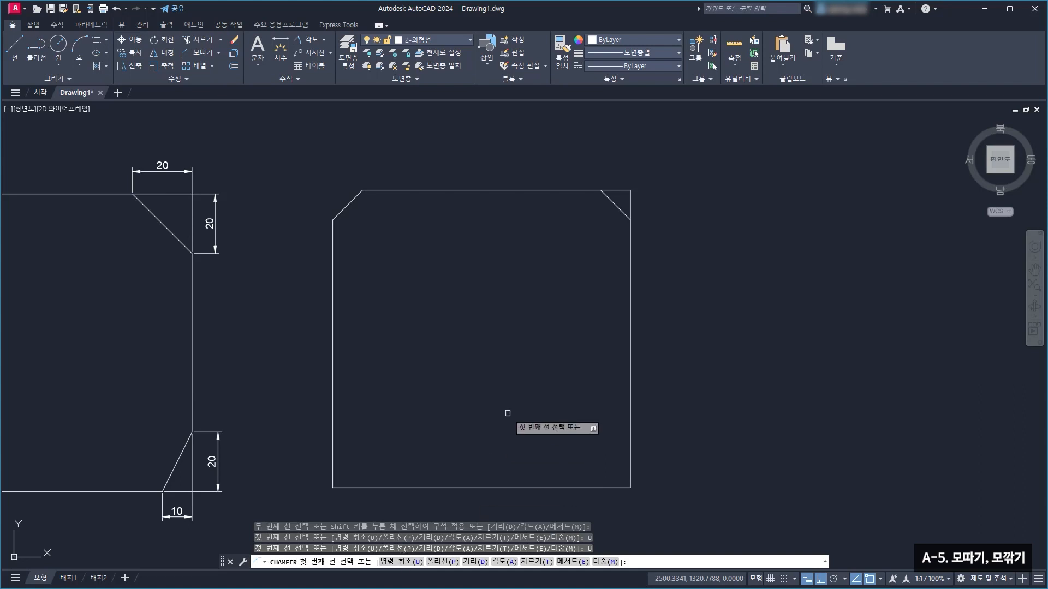
Switch the chamfer trim mode to Trim, chamfer the new square's lower-right and lower-left corners, and end the command
click(537, 562)
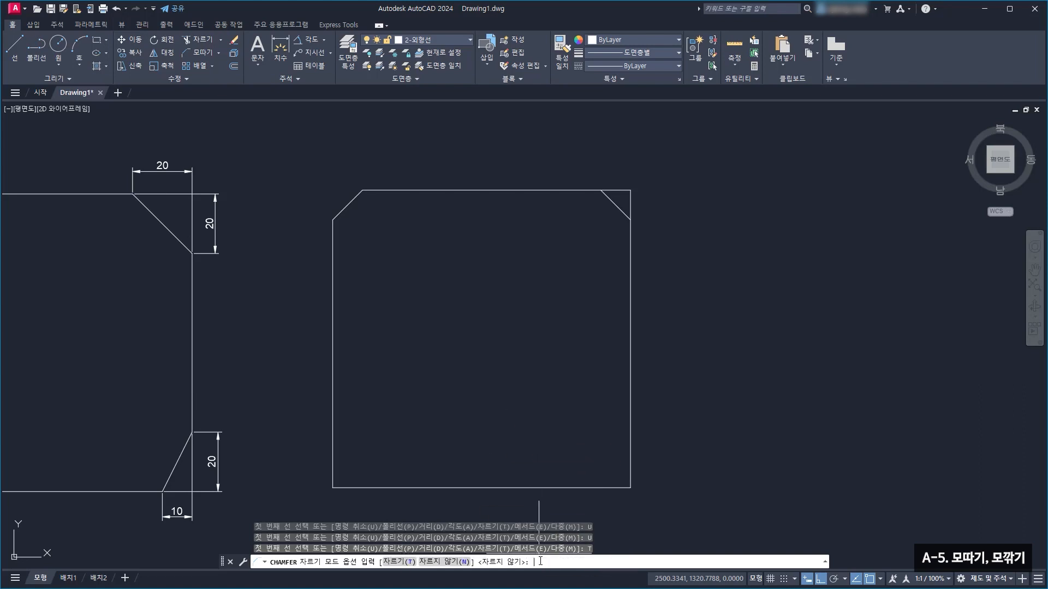
click(399, 562)
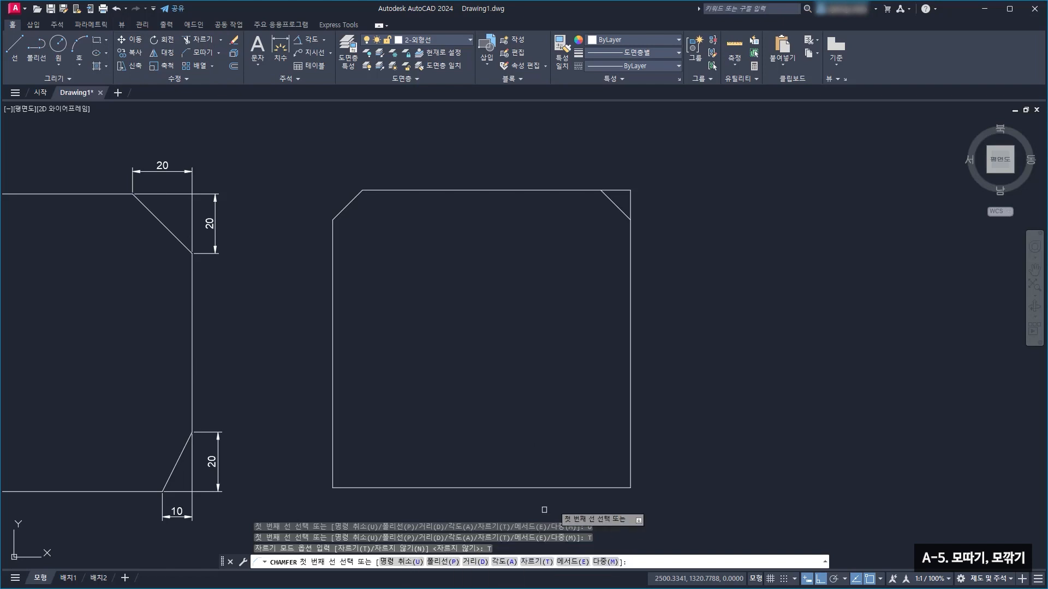
click(630, 476)
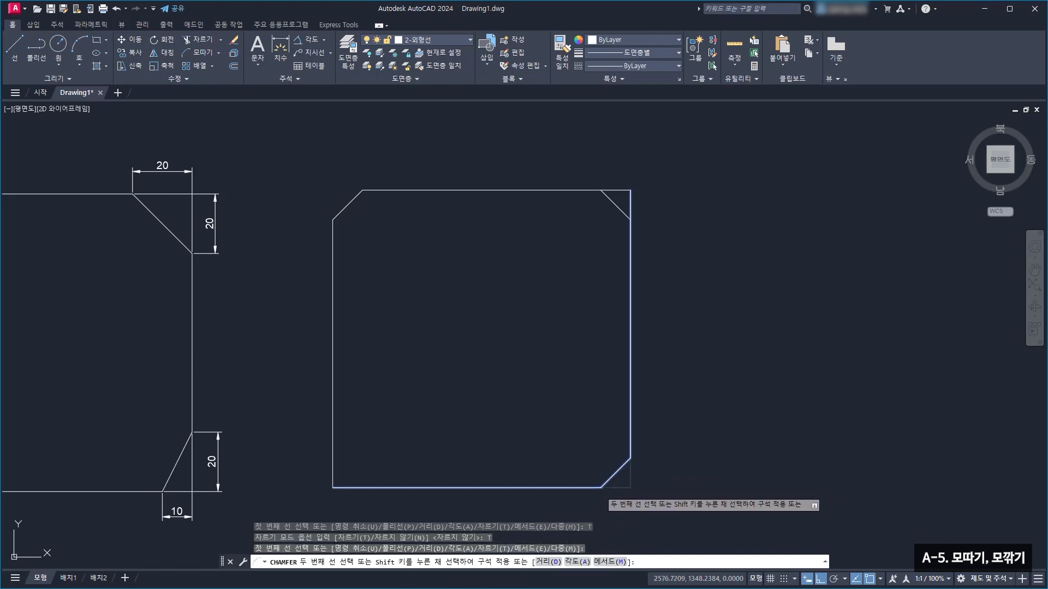
click(600, 488)
click(377, 487)
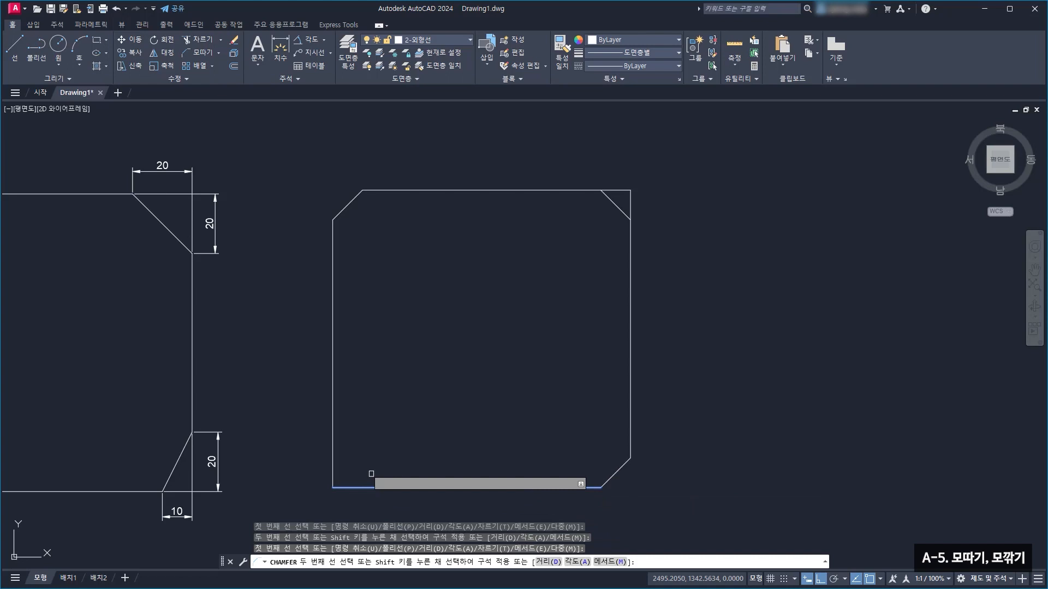
click(333, 454)
mouse_move(447, 392)
middle_down()
mouse_move(522, 351)
mouse_move(525, 359)
middle_up()
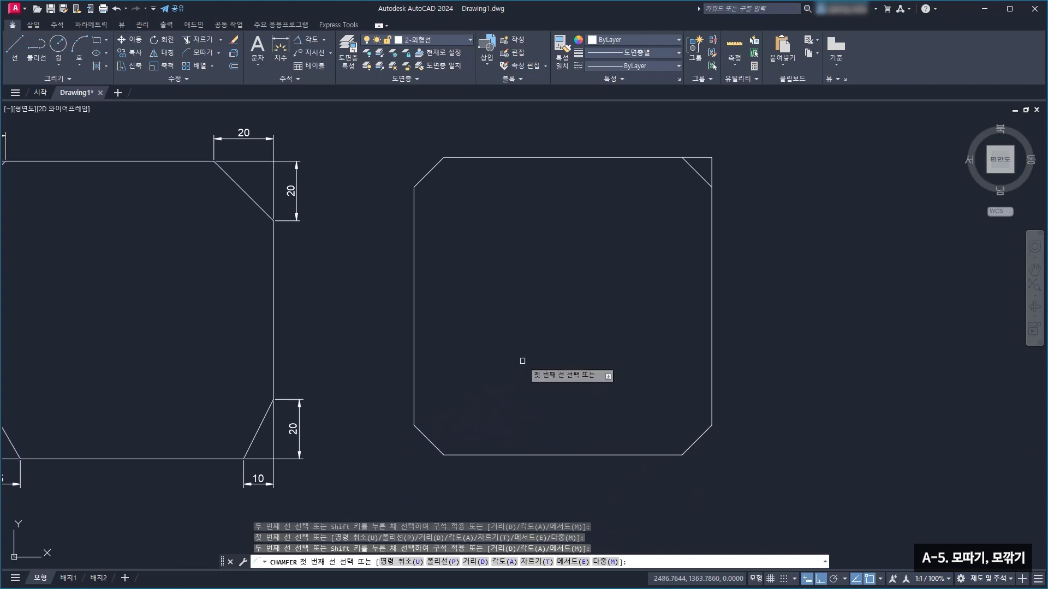
key(Escape)
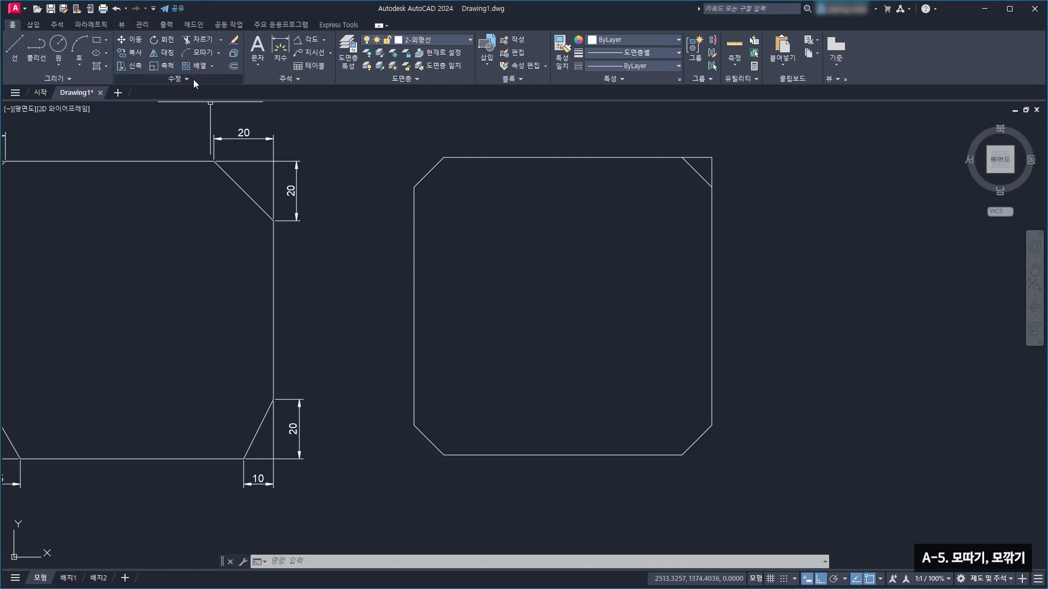
Draw a 100 by 100 square with the Rectangle command, beside the chamfered square on its right
click(219, 52)
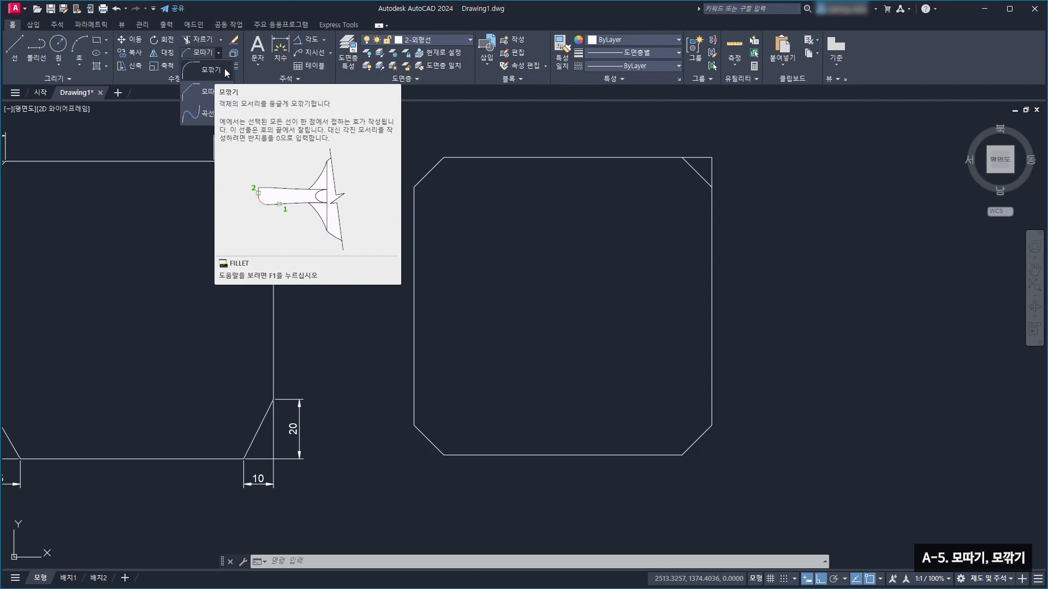
scroll(567, 241, down, 2)
middle_drag(868, 288, 592, 286)
middle_drag(711, 347, 689, 346)
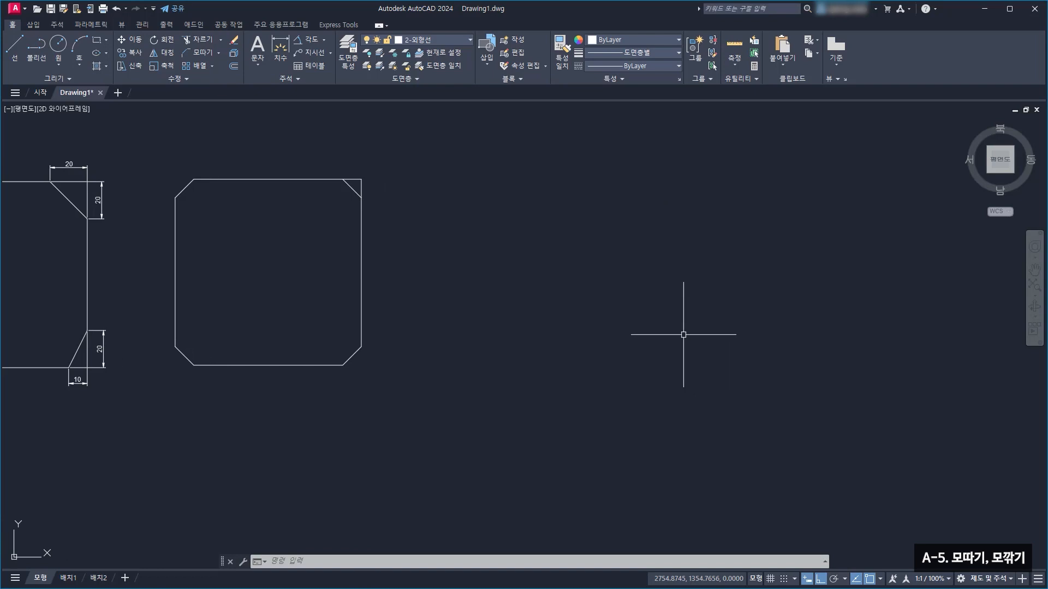
click(100, 42)
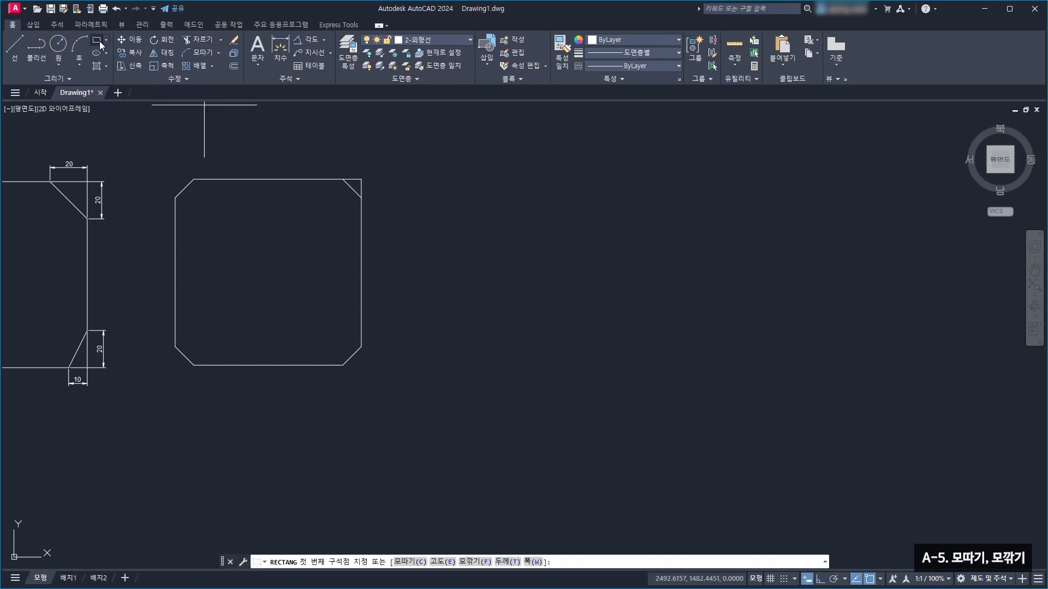
click(456, 367)
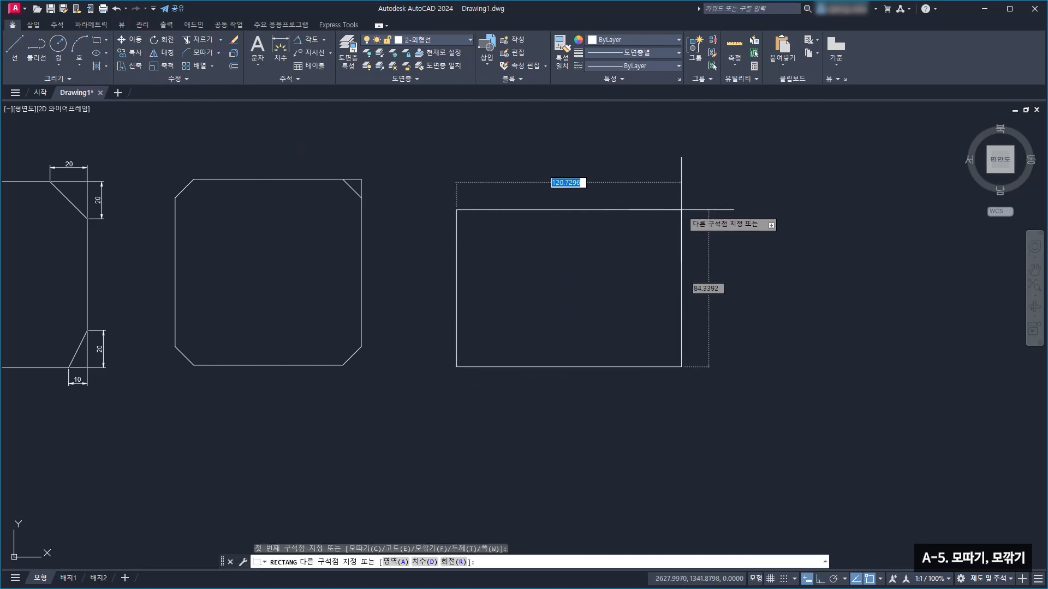
text(100)
key(Tab)
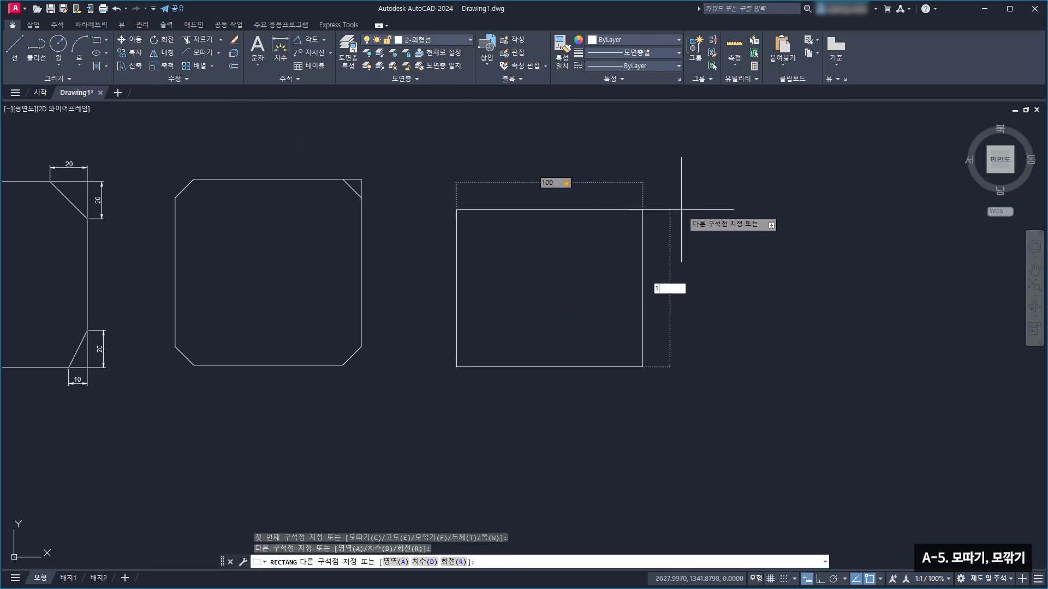
text(100)
key(Return)
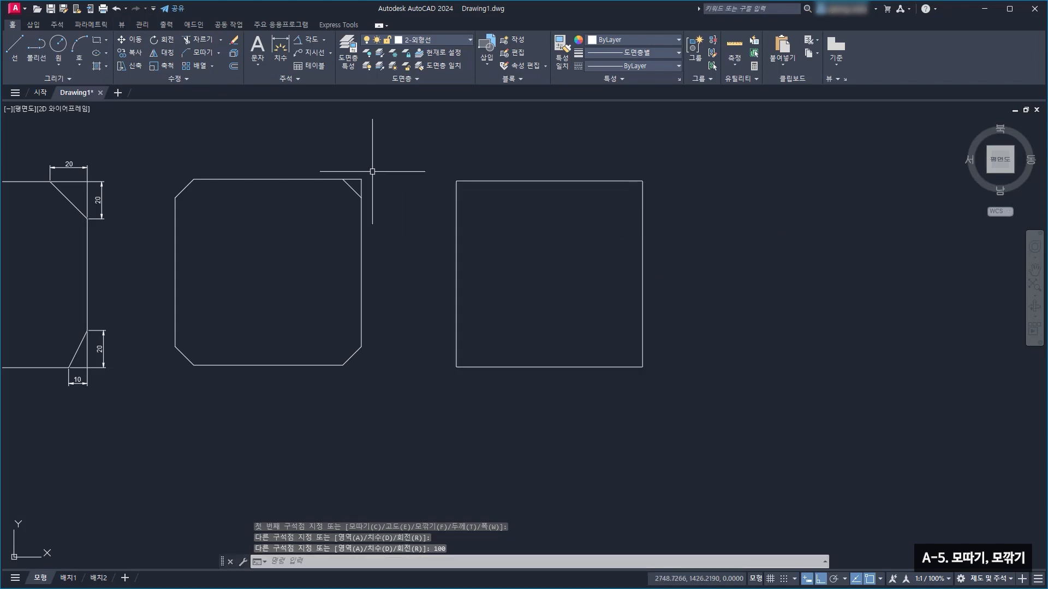
Explode the new square into separate lines
click(236, 55)
click(516, 180)
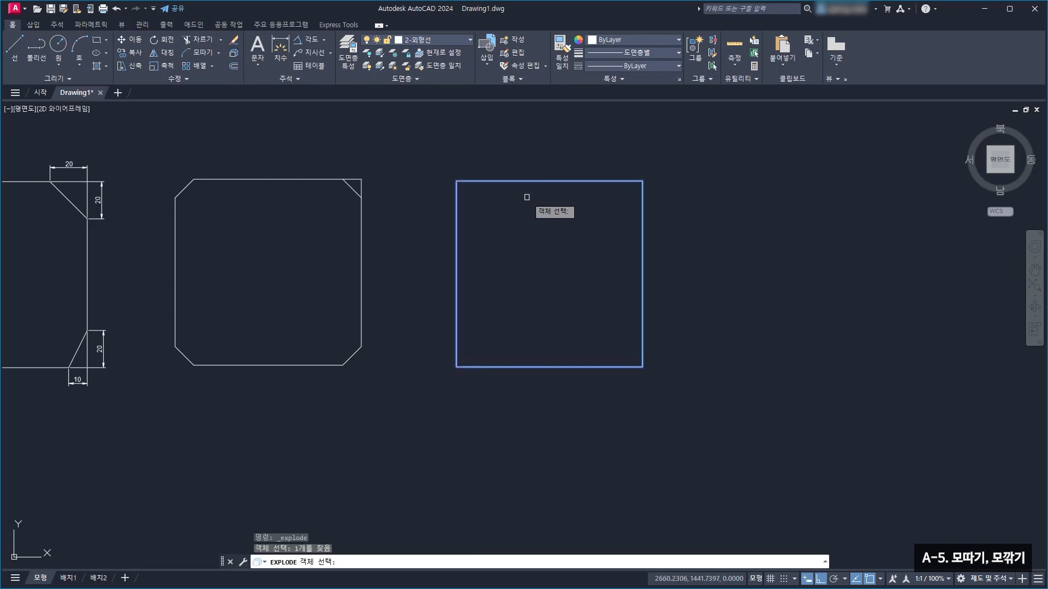
key(Return)
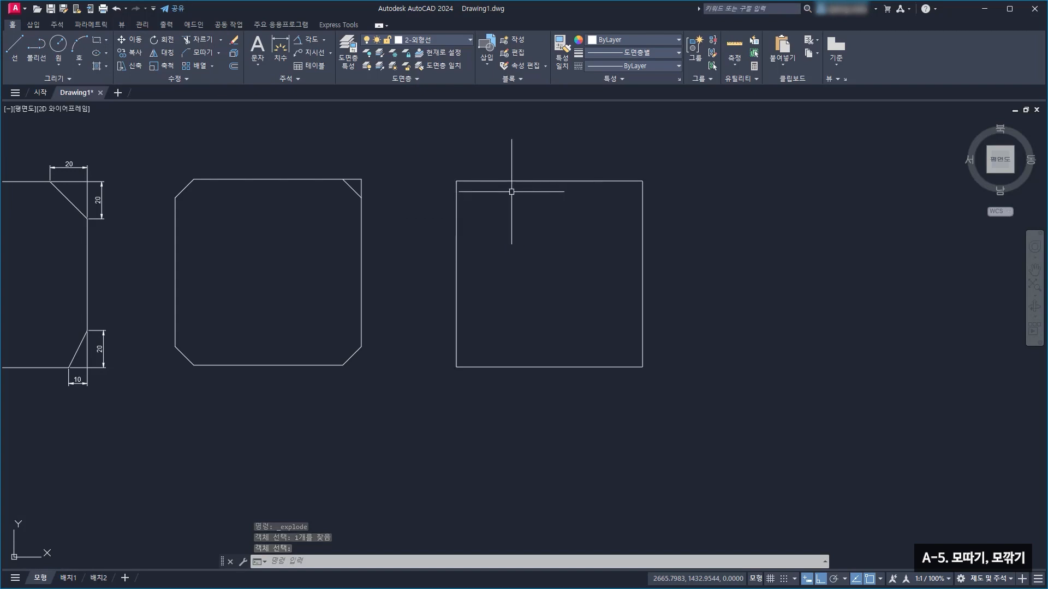
Fillet the exploded square's upper-left corner with a radius of 10
scroll(512, 188, up, 1)
scroll(439, 202, up, 1)
middle_drag(442, 211, 426, 235)
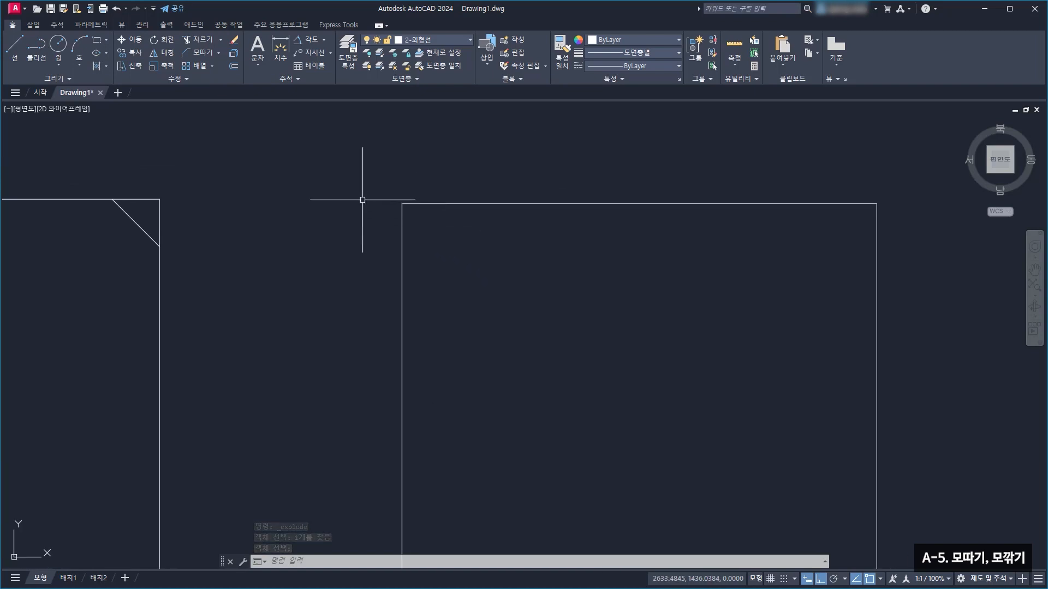
click(219, 53)
click(217, 69)
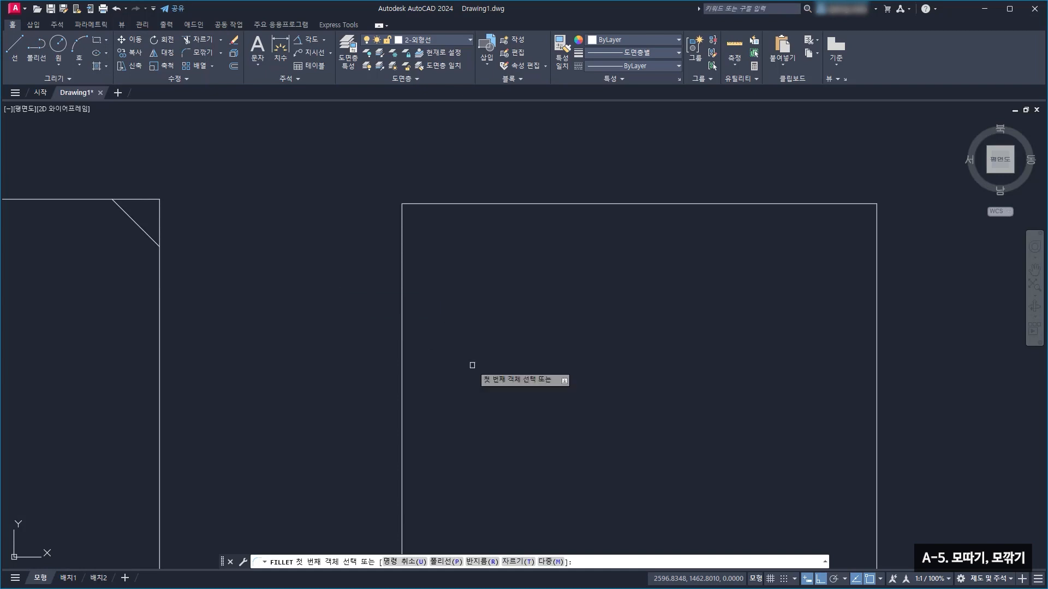
click(482, 561)
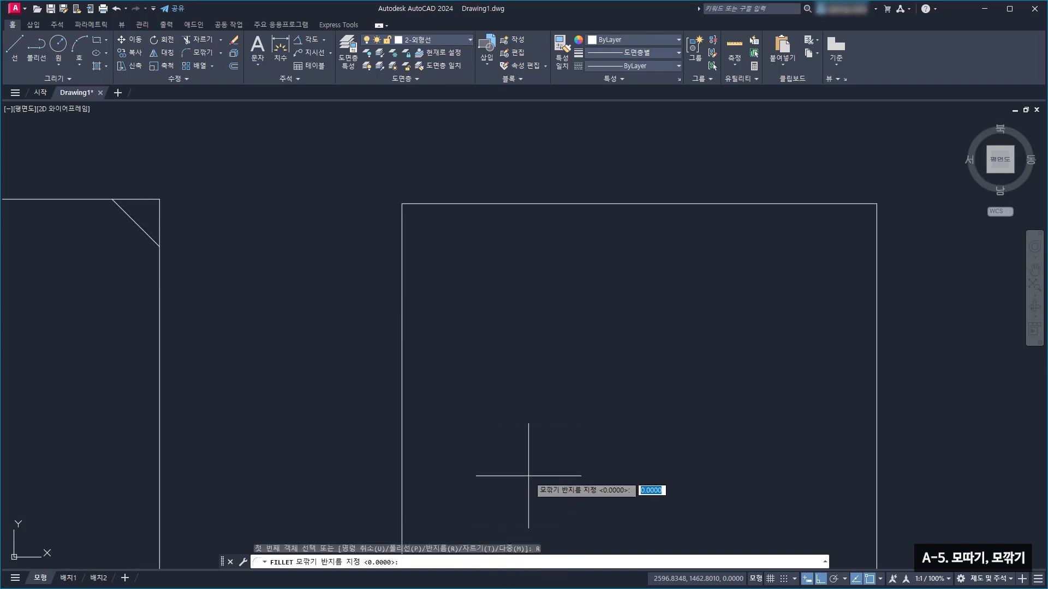
text(10)
key(Return)
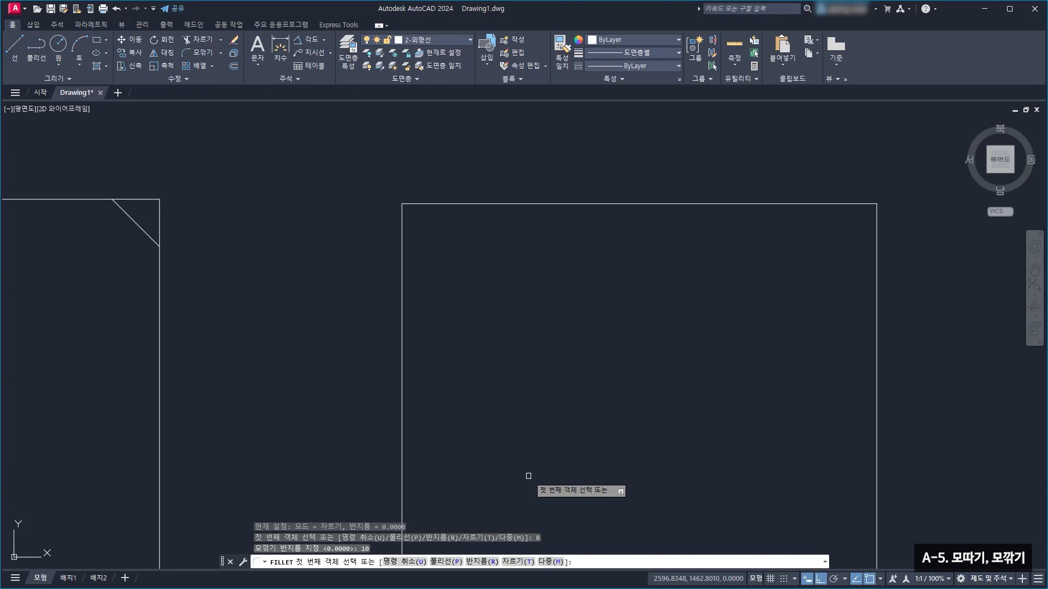
click(427, 204)
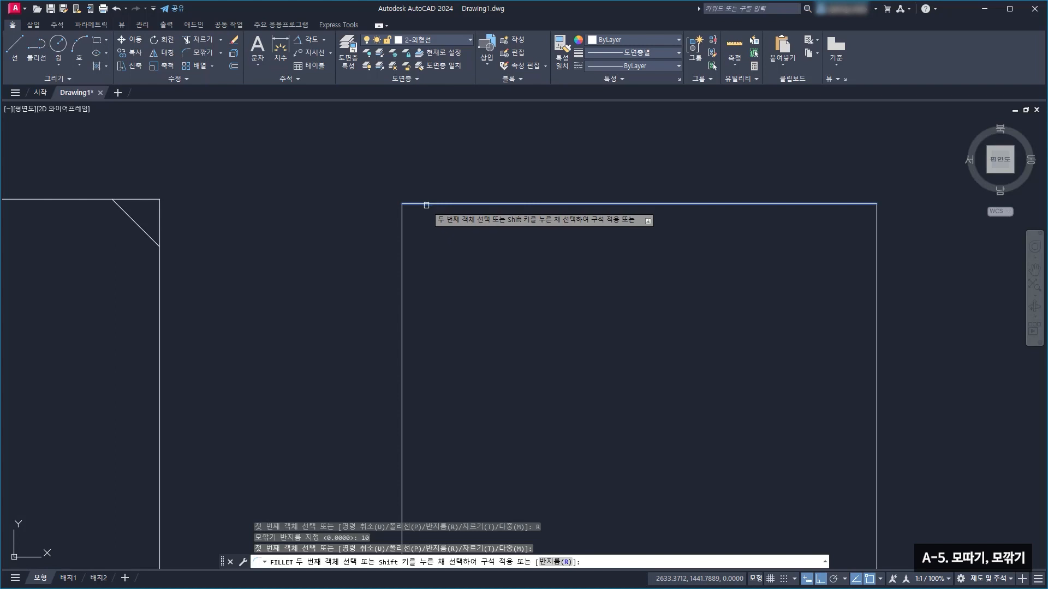
click(403, 234)
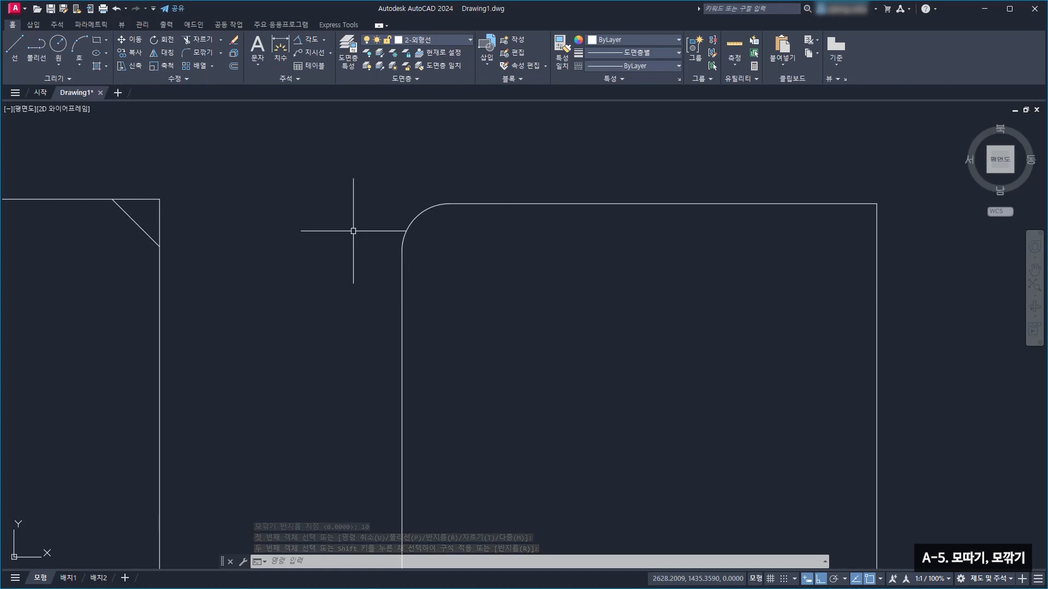
Fillet the square's upper-right corner in No trim mode, keeping the radius of 10
scroll(354, 231, down, 2)
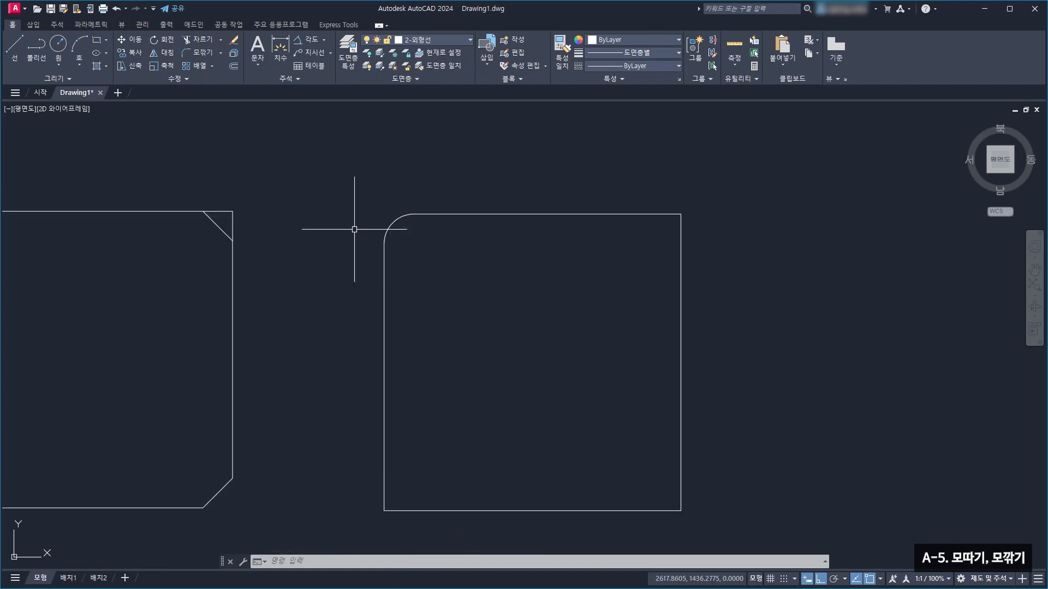
middle_drag(469, 271, 407, 266)
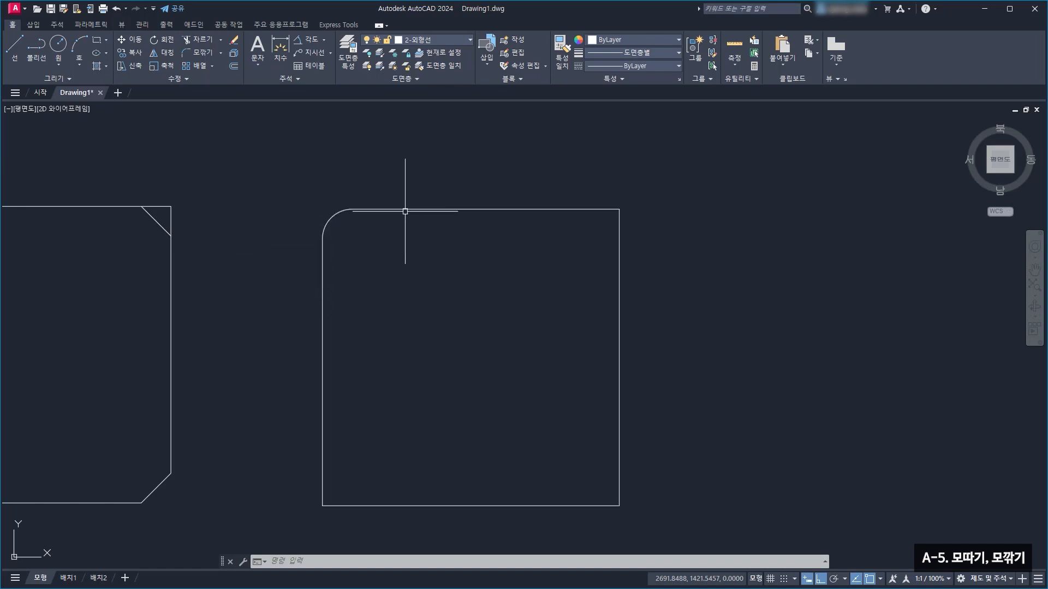
middle_drag(594, 288, 543, 285)
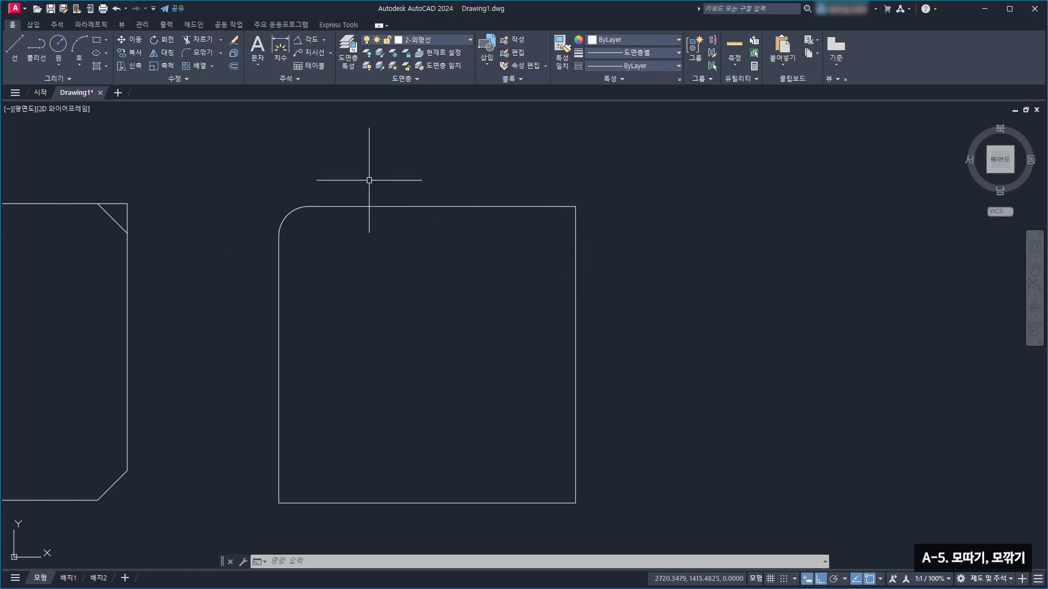
click(193, 51)
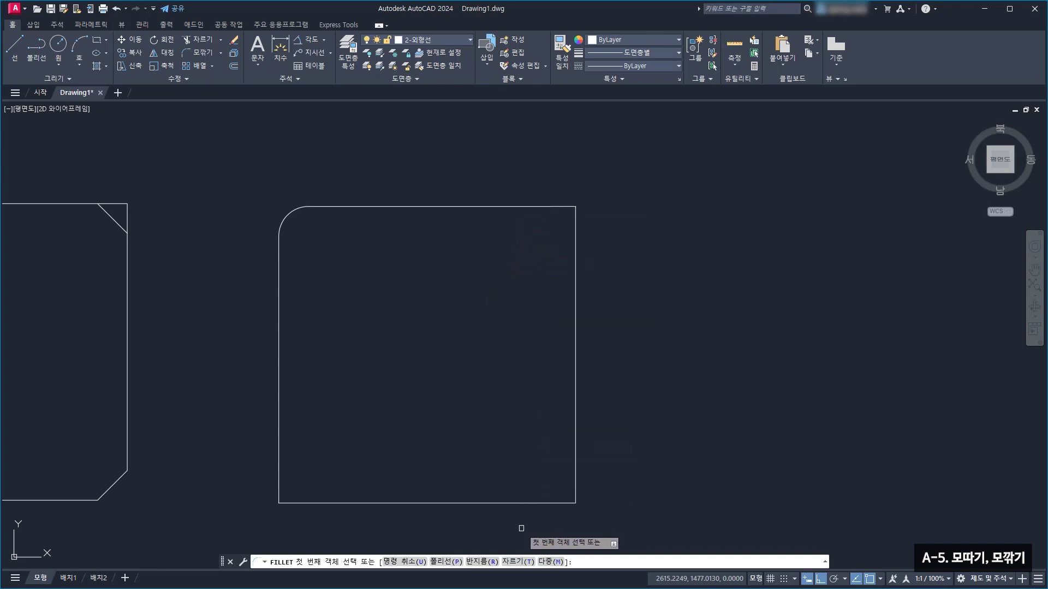
click(515, 562)
click(451, 562)
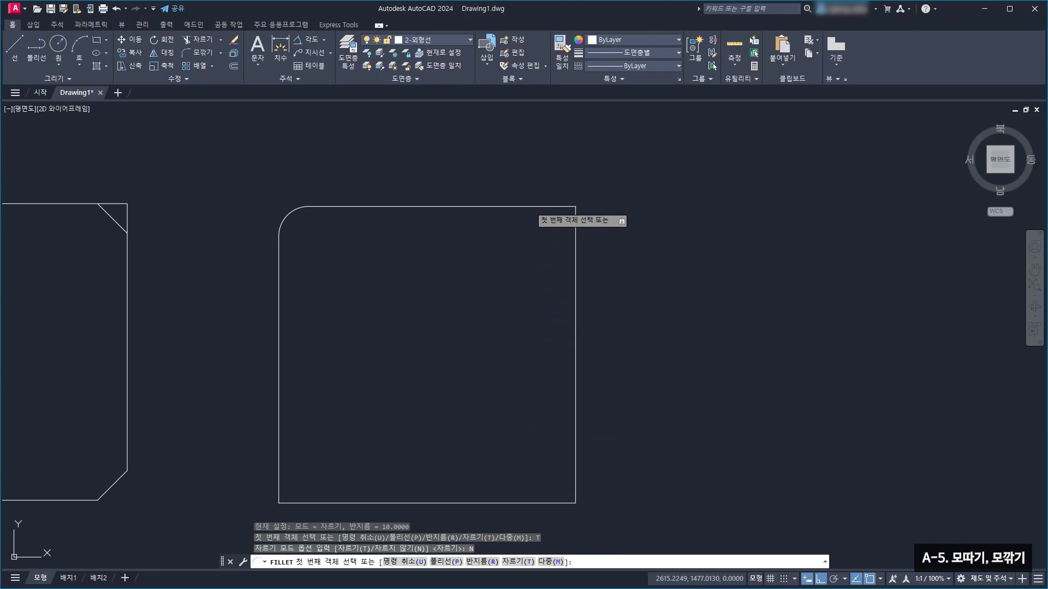
click(530, 205)
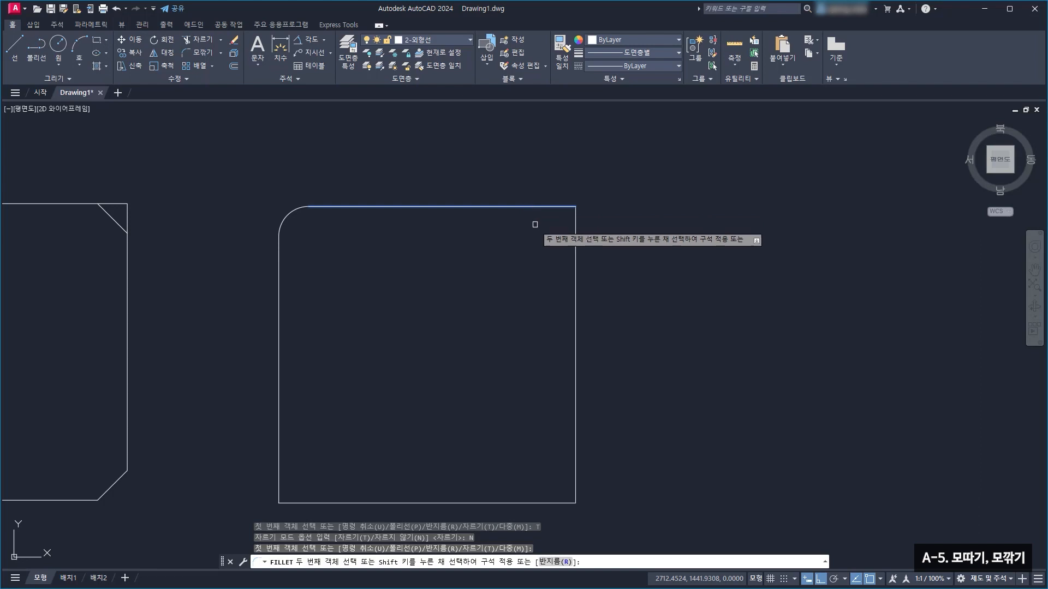
click(575, 251)
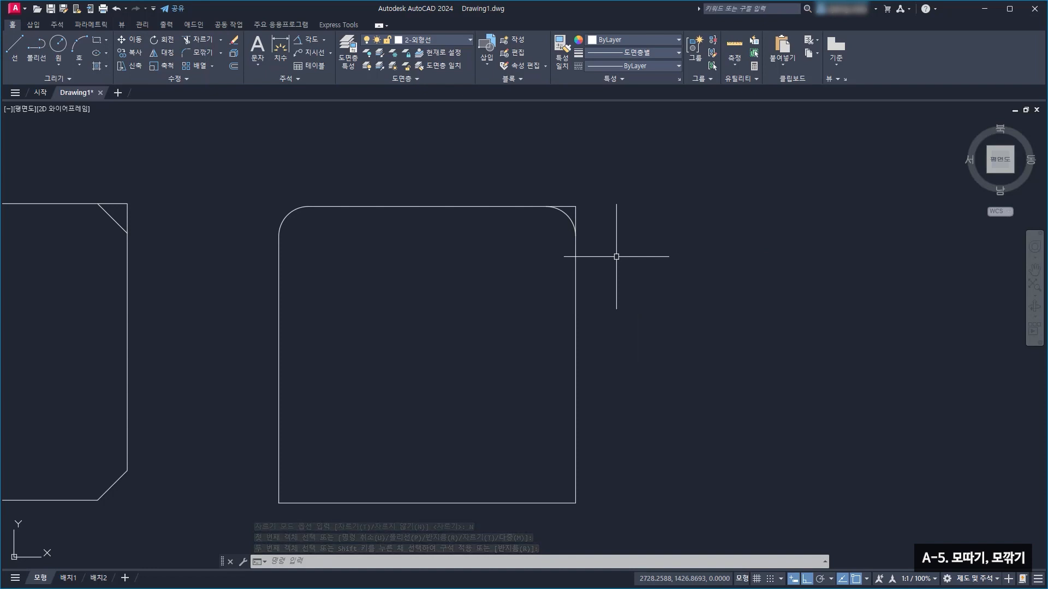
Set up a Fillet with radius 20, Trim mode and the Multiple option
middle_drag(546, 327, 568, 298)
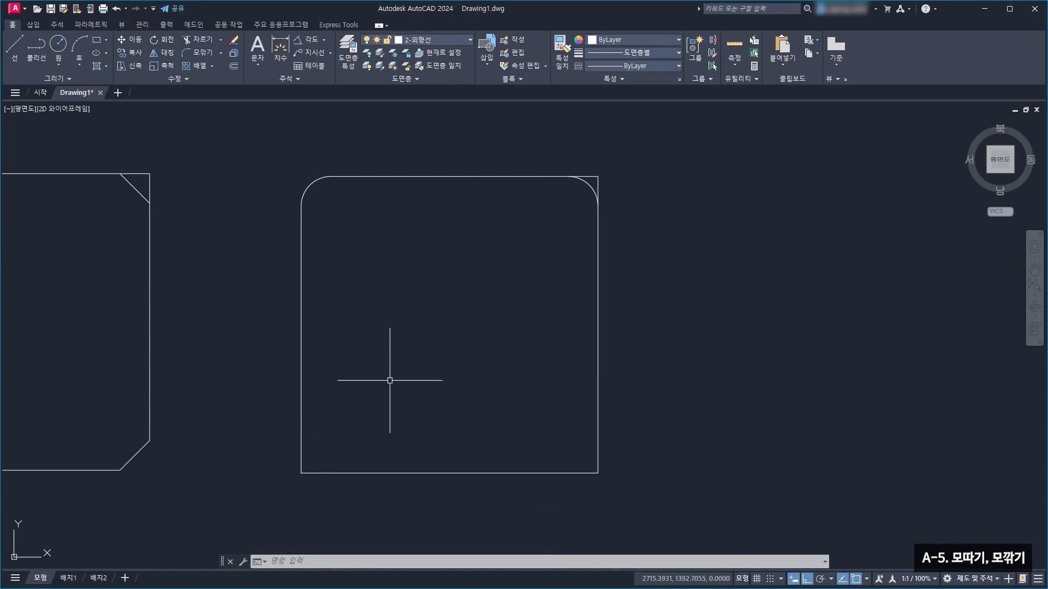
click(205, 54)
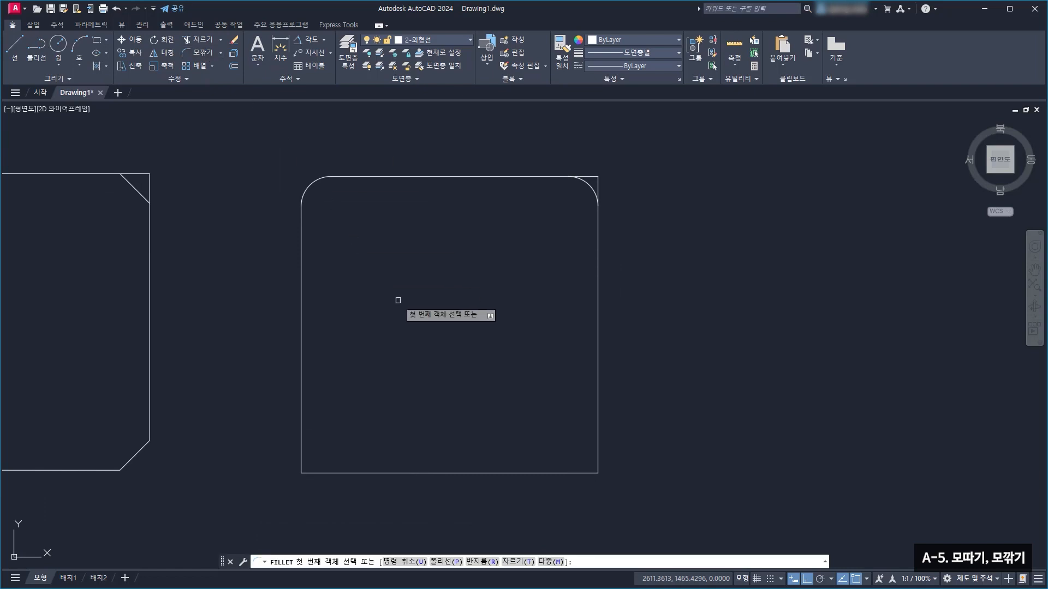
click(488, 558)
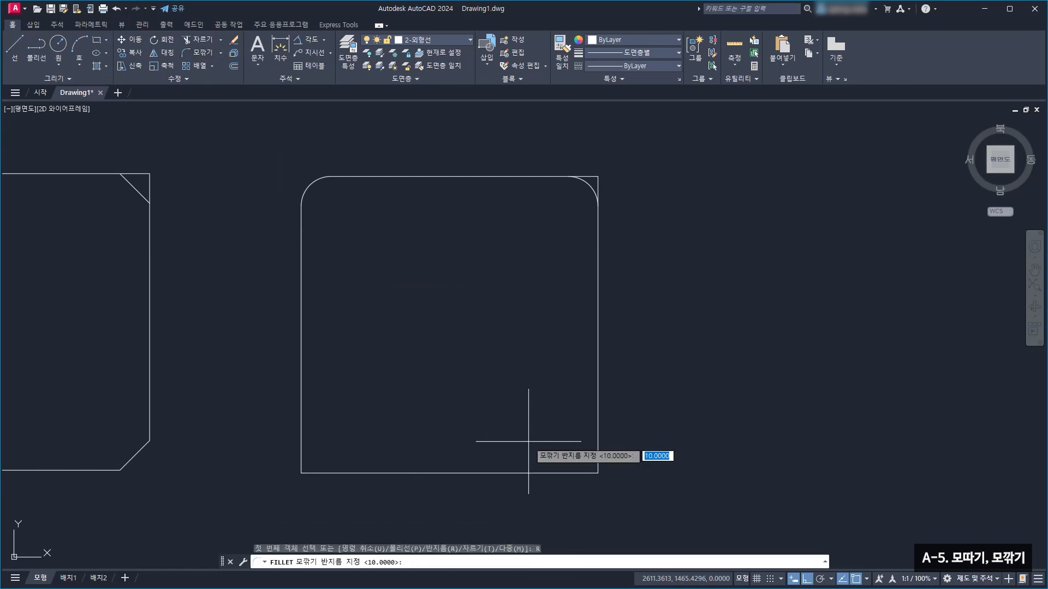
text(20)
key(Return)
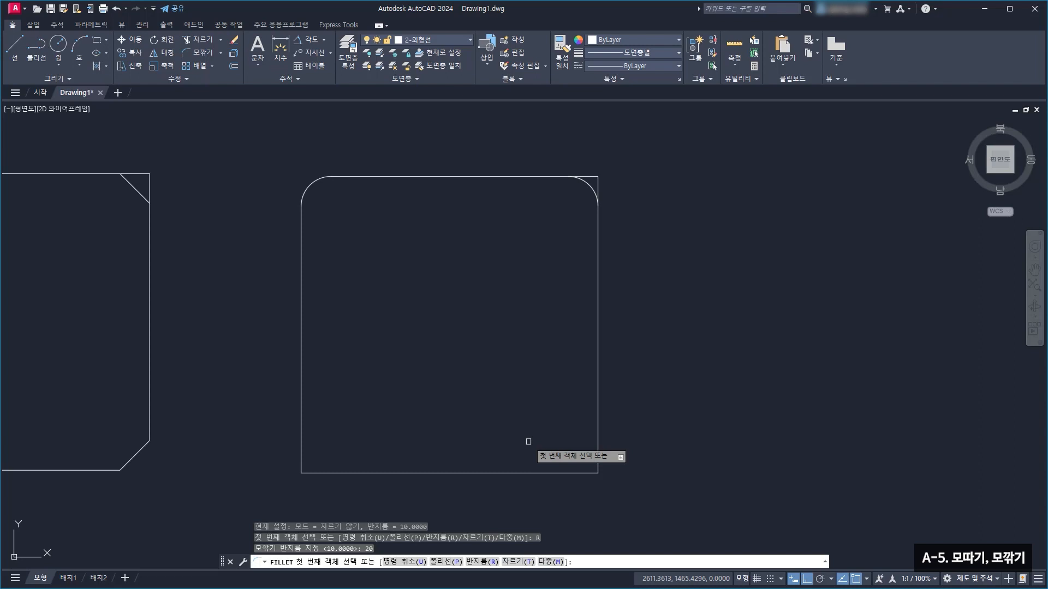
click(521, 561)
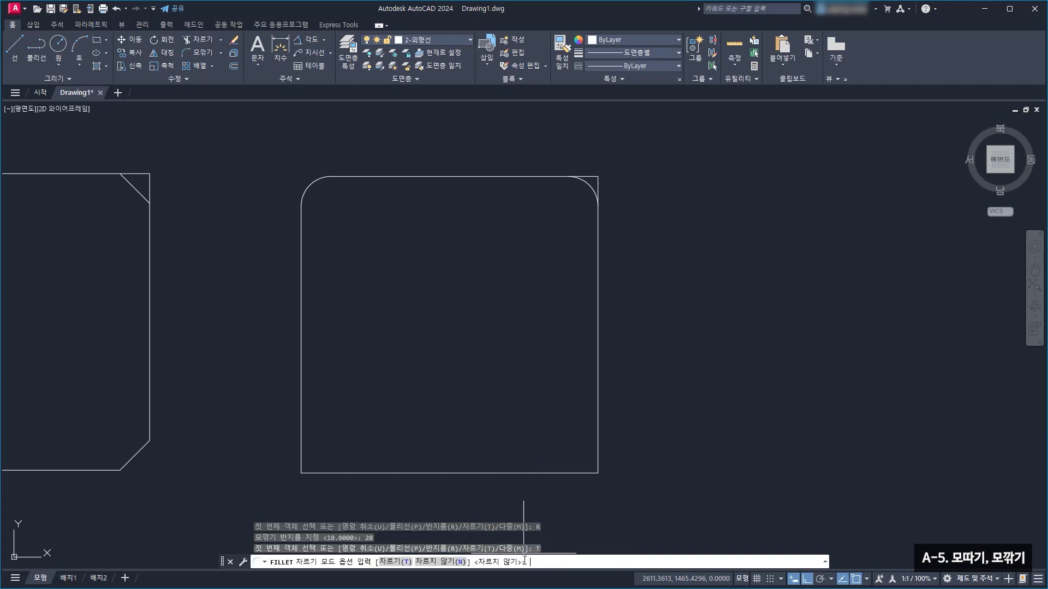
click(399, 564)
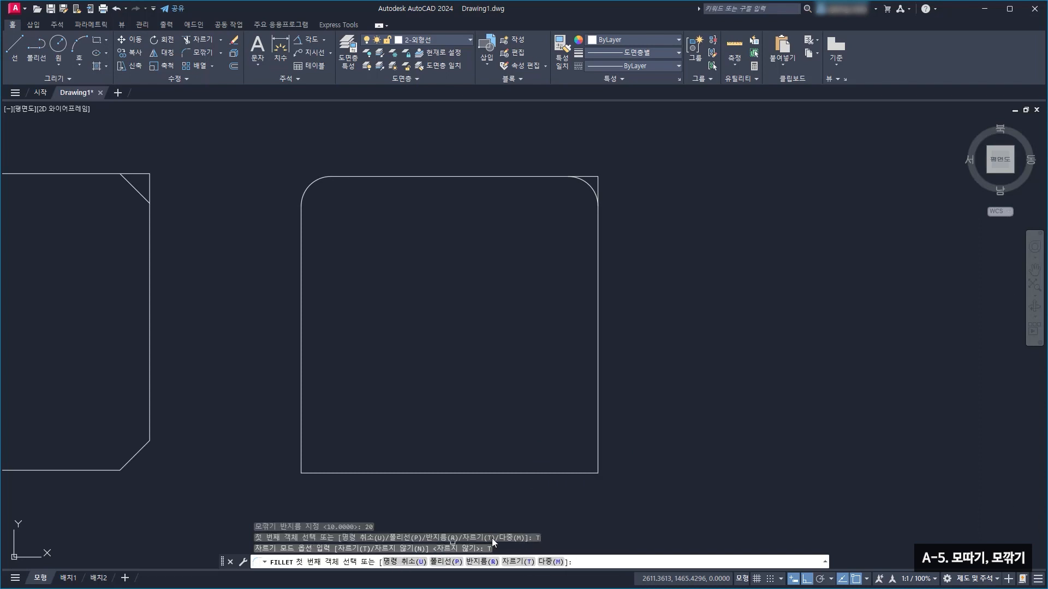
click(553, 562)
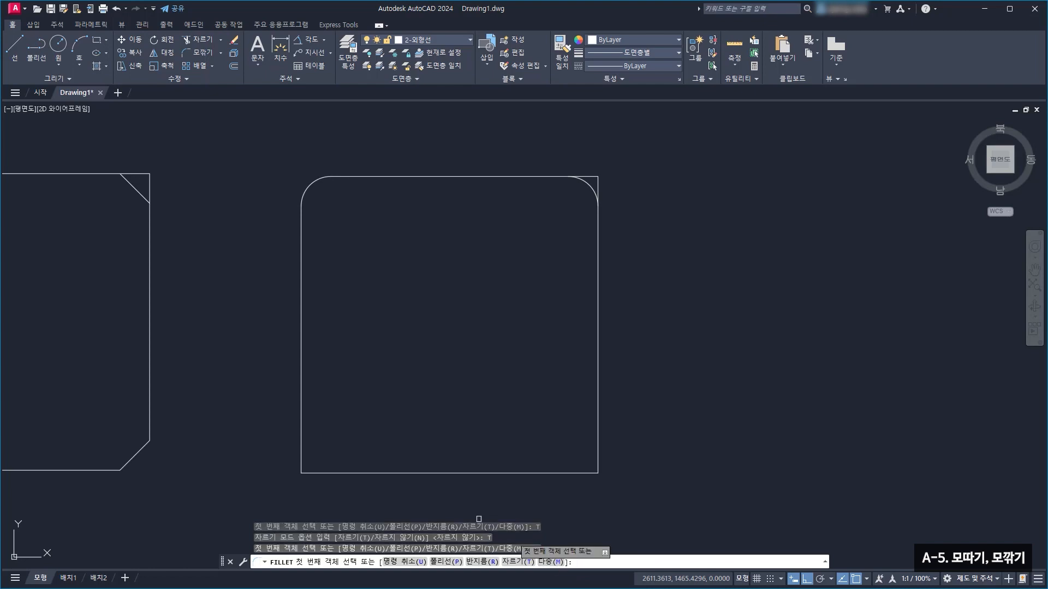
Fillet the square's lower-left and lower-right corners, and end the command
click(302, 459)
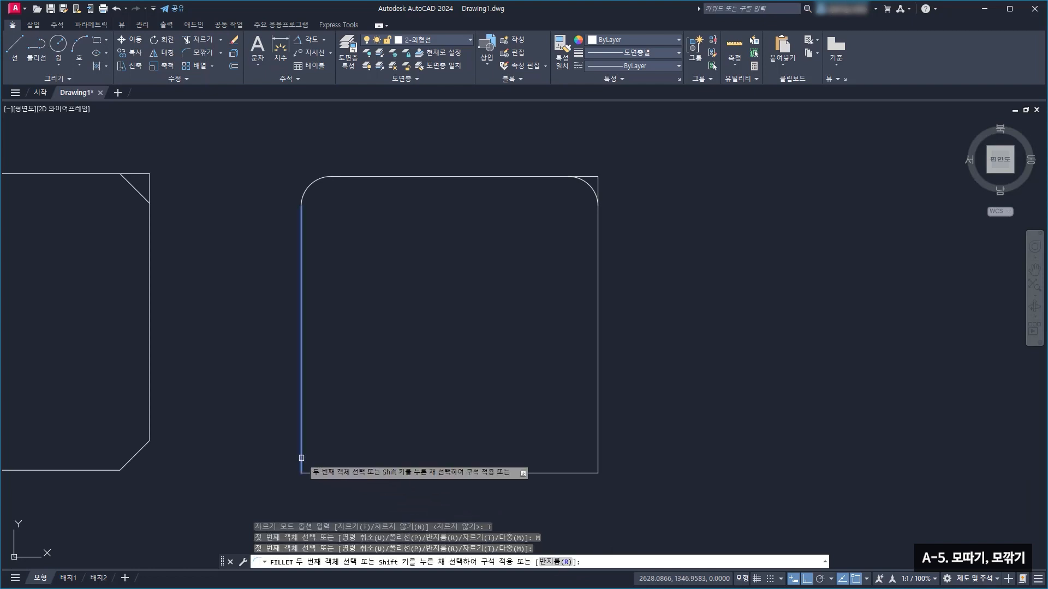
click(331, 472)
click(584, 474)
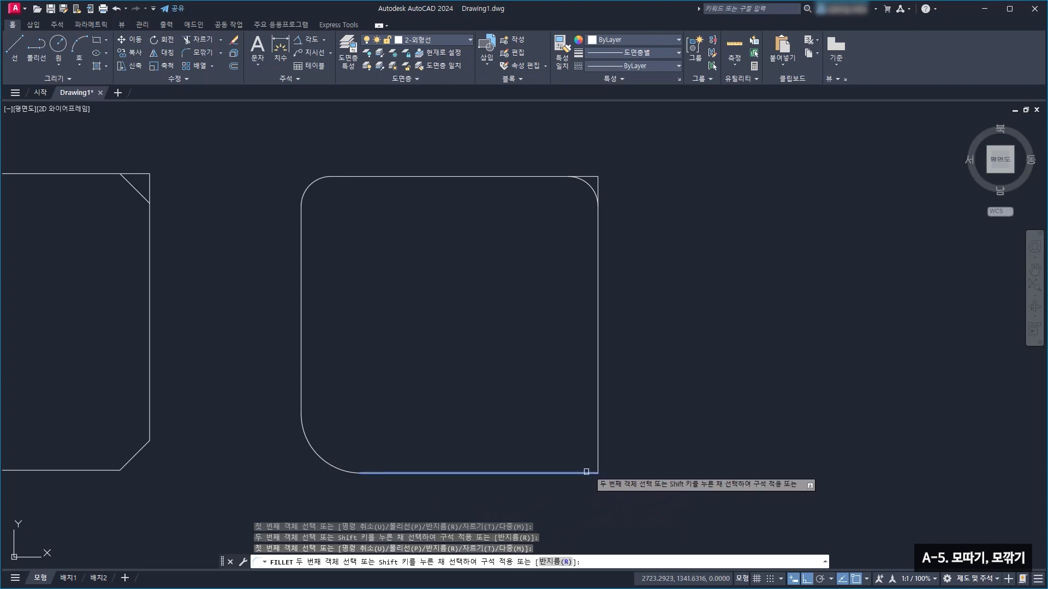
click(598, 443)
middle_drag(518, 446, 582, 332)
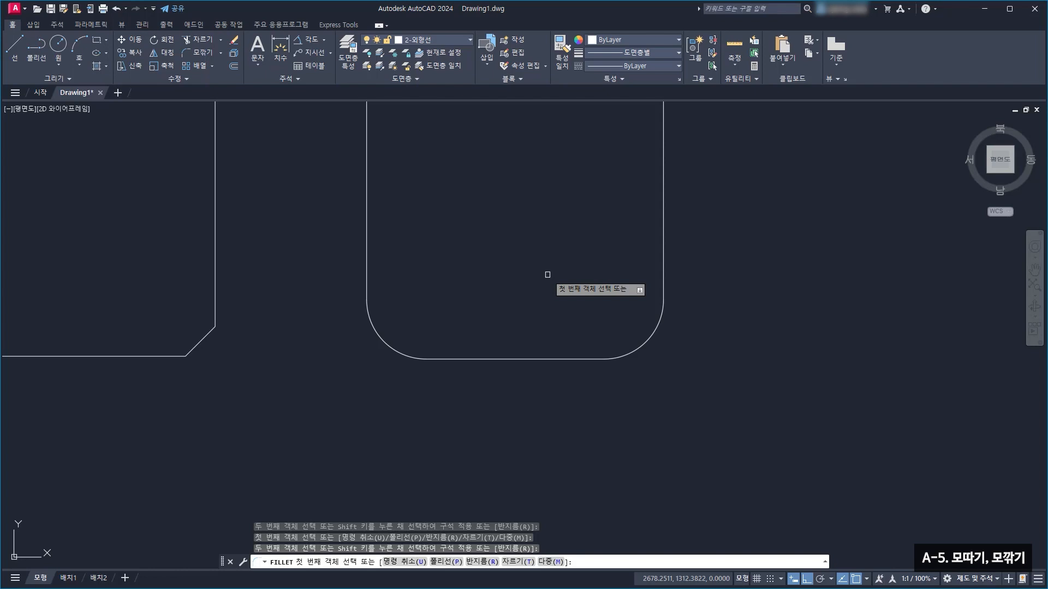
key(Escape)
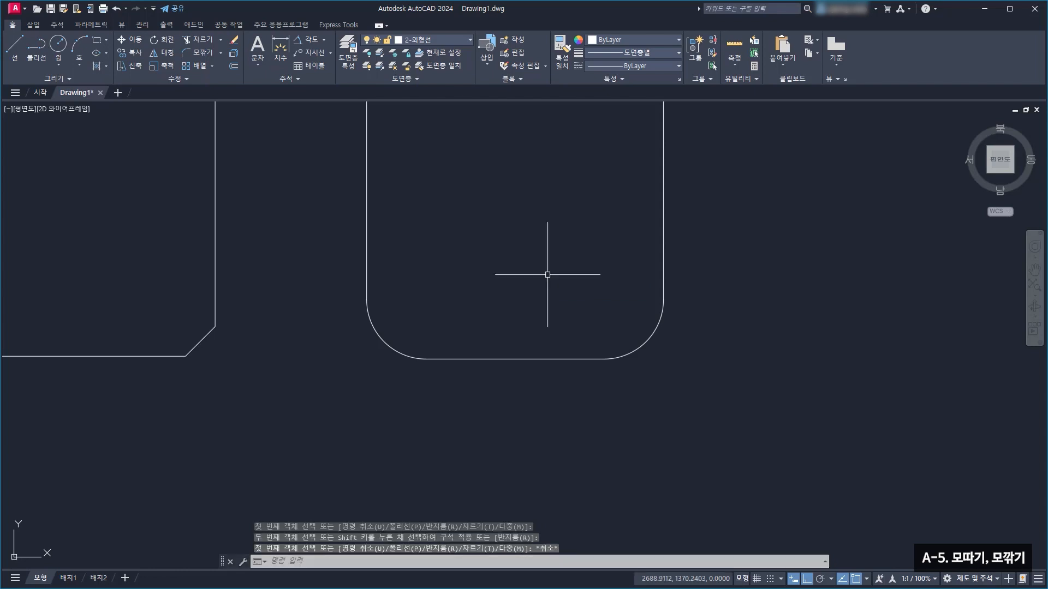
Erase the four fillet arcs at the corners of the third square
scroll(548, 275, down, 2)
mouse_move(548, 275)
middle_down()
mouse_move(503, 299)
mouse_move(494, 322)
mouse_move(520, 304)
middle_up()
scroll(500, 285, up, 2)
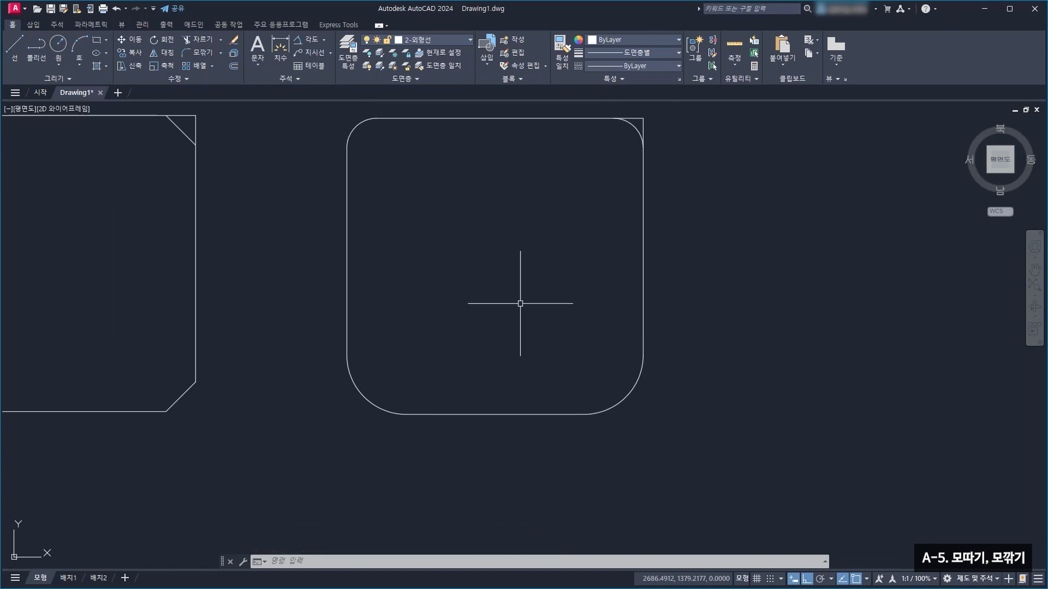
click(375, 409)
click(592, 413)
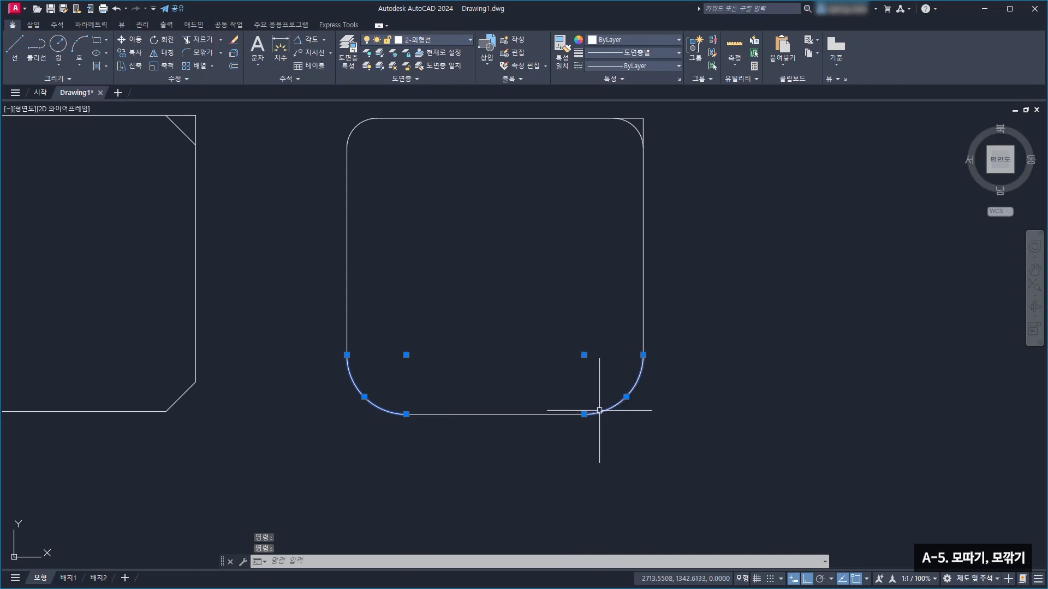
click(365, 123)
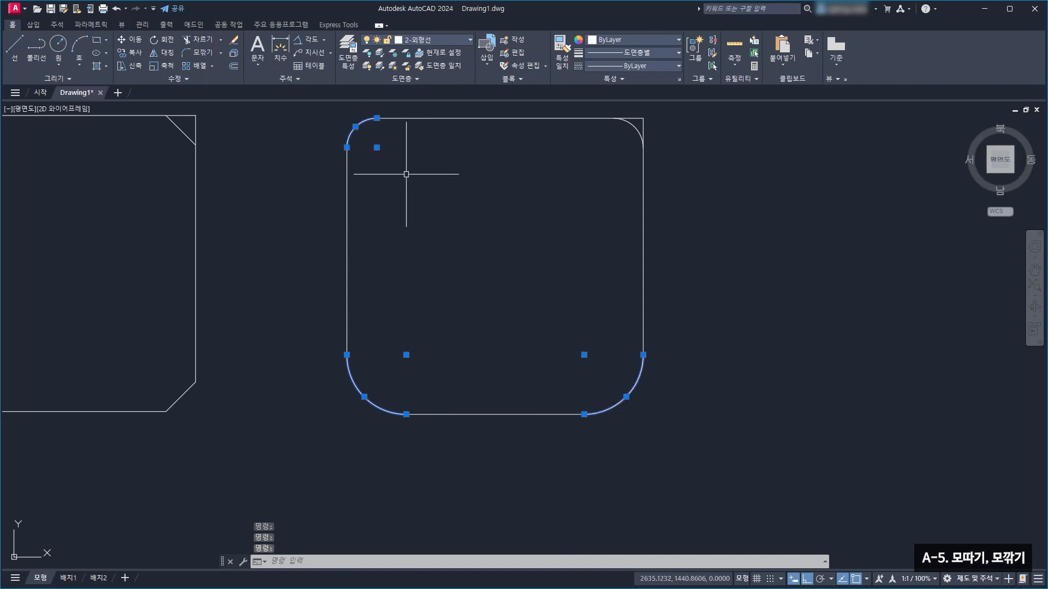
click(630, 119)
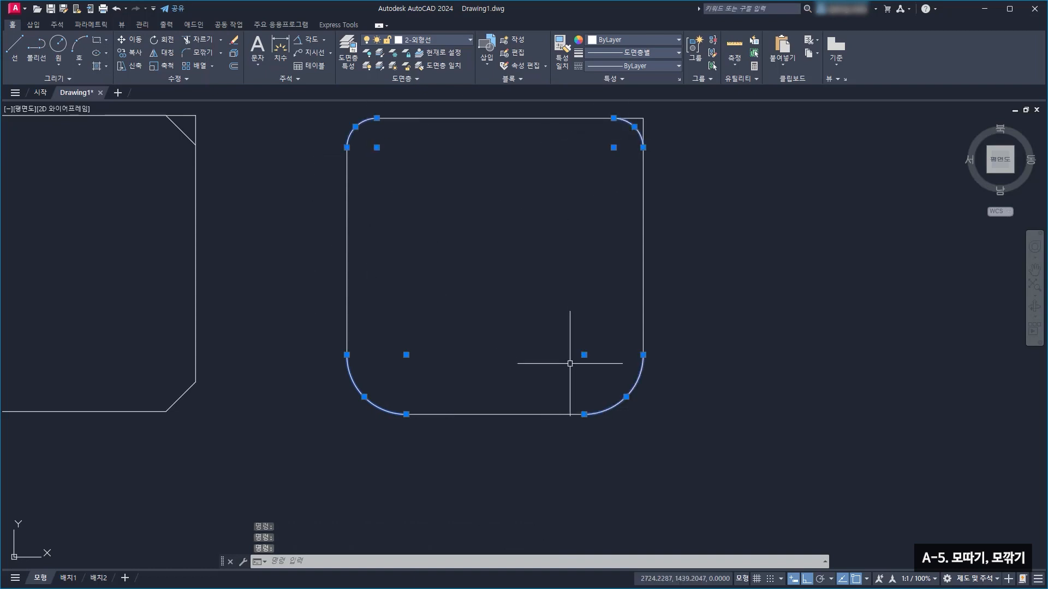
middle_drag(403, 256, 417, 265)
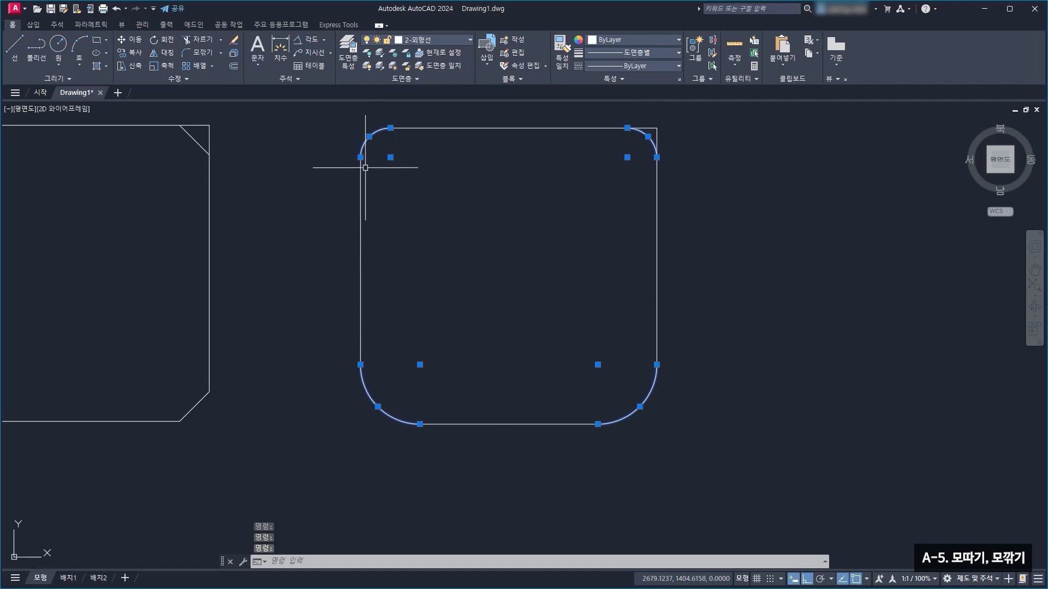
click(235, 41)
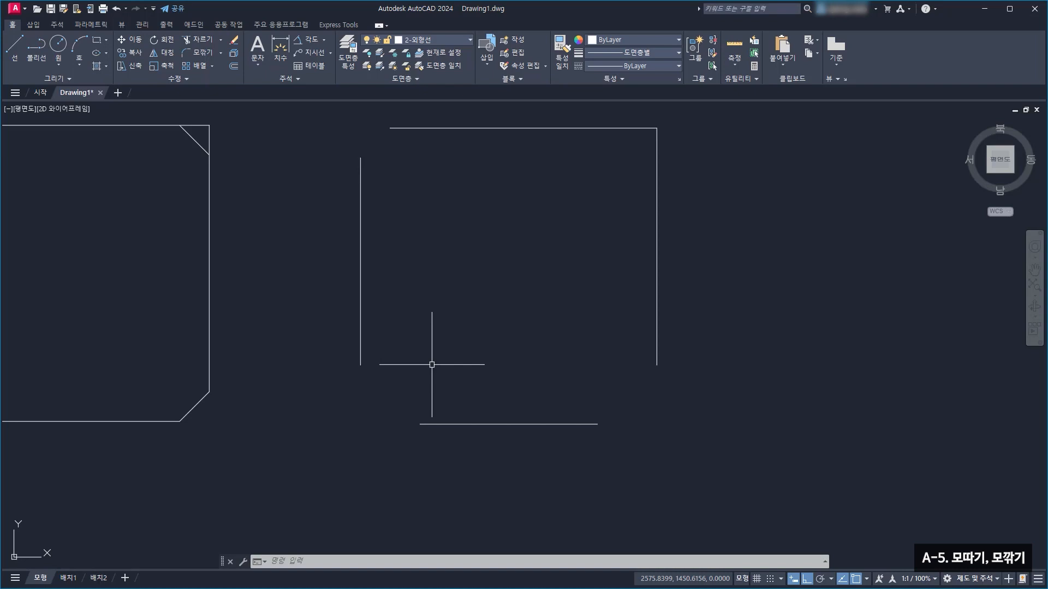
click(362, 352)
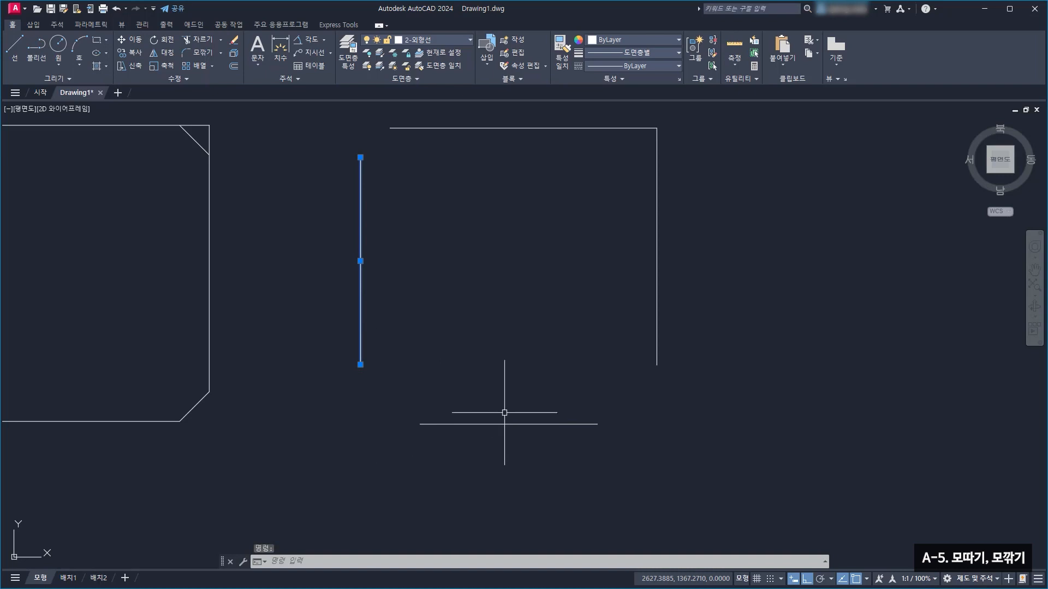
key(Escape)
middle_drag(493, 400, 505, 350)
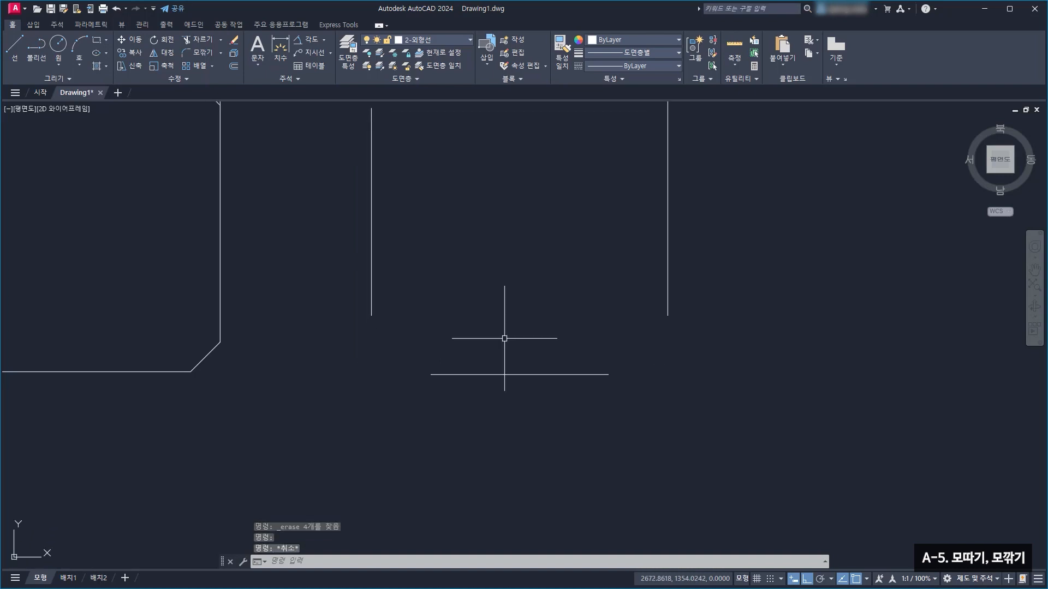
click(485, 374)
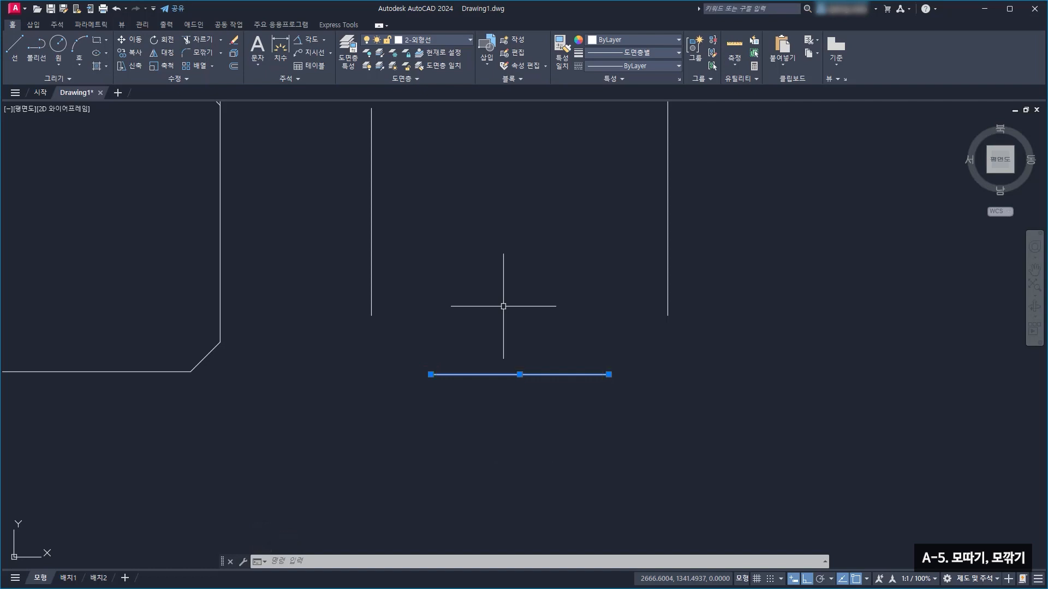
click(519, 374)
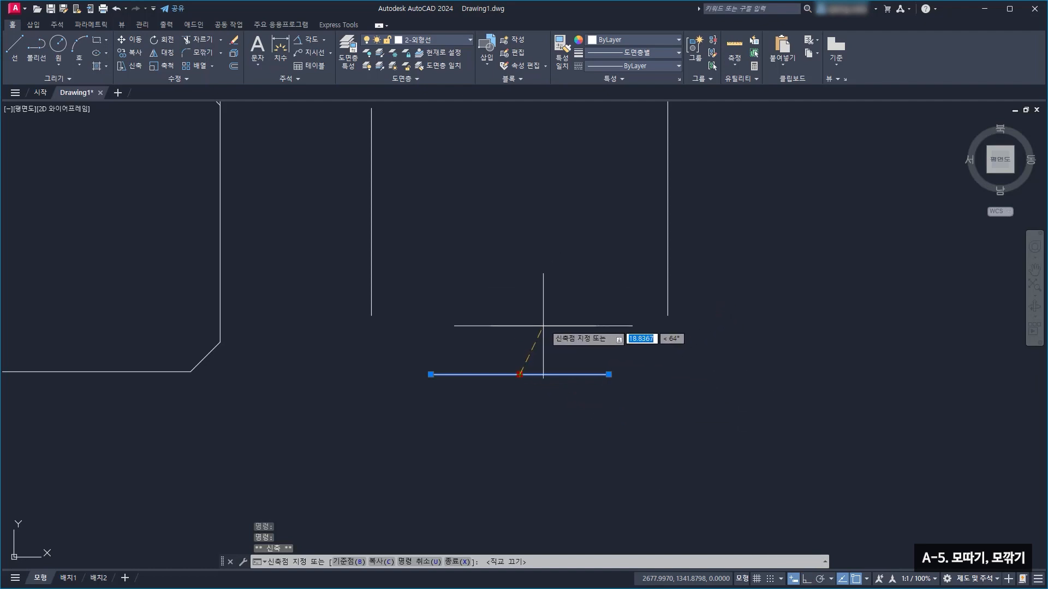
key(Escape)
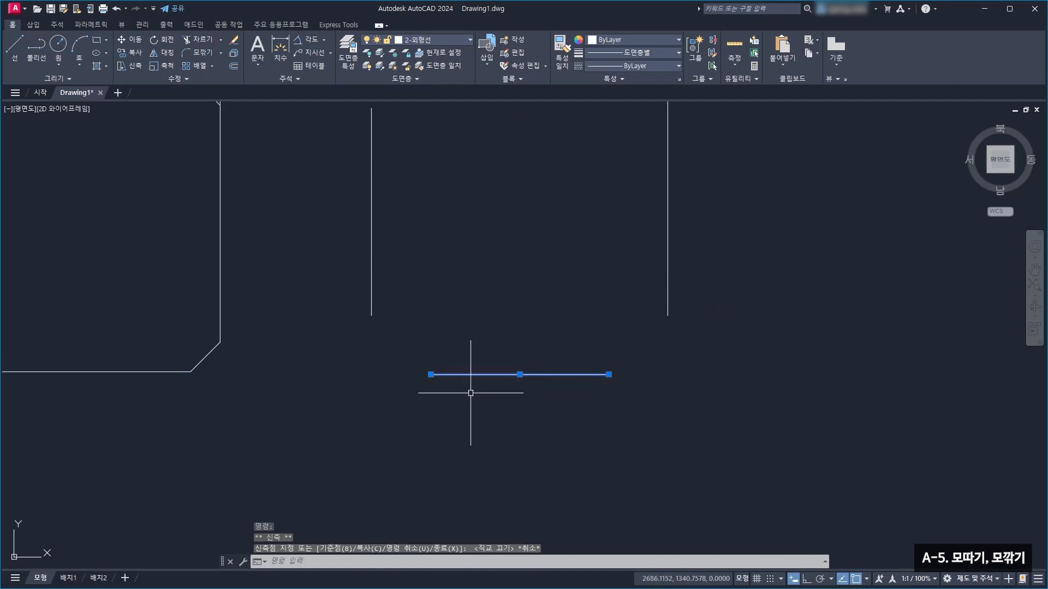
mouse_move(431, 374)
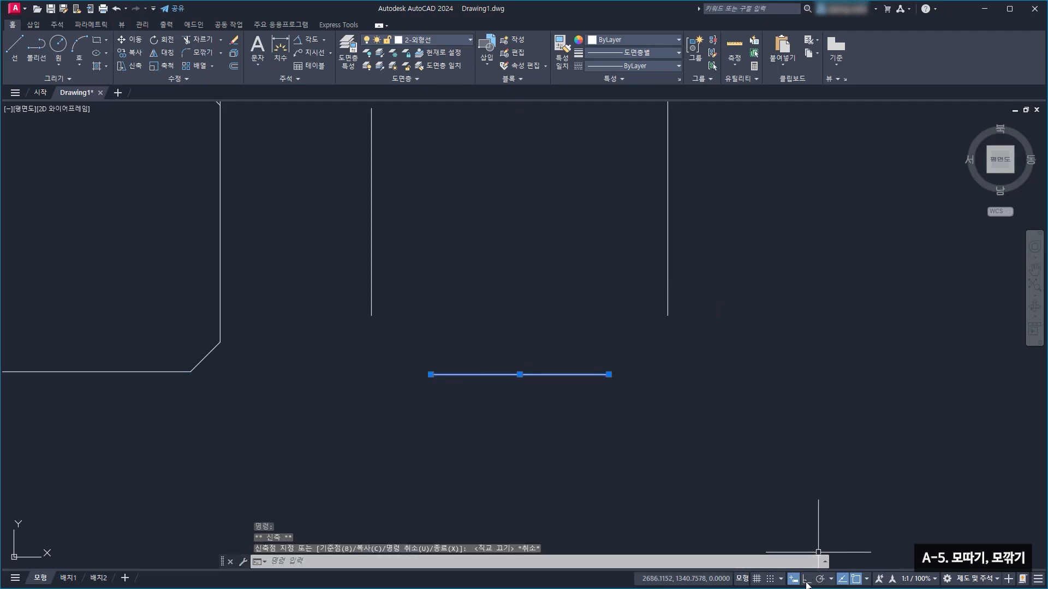
click(808, 578)
click(431, 374)
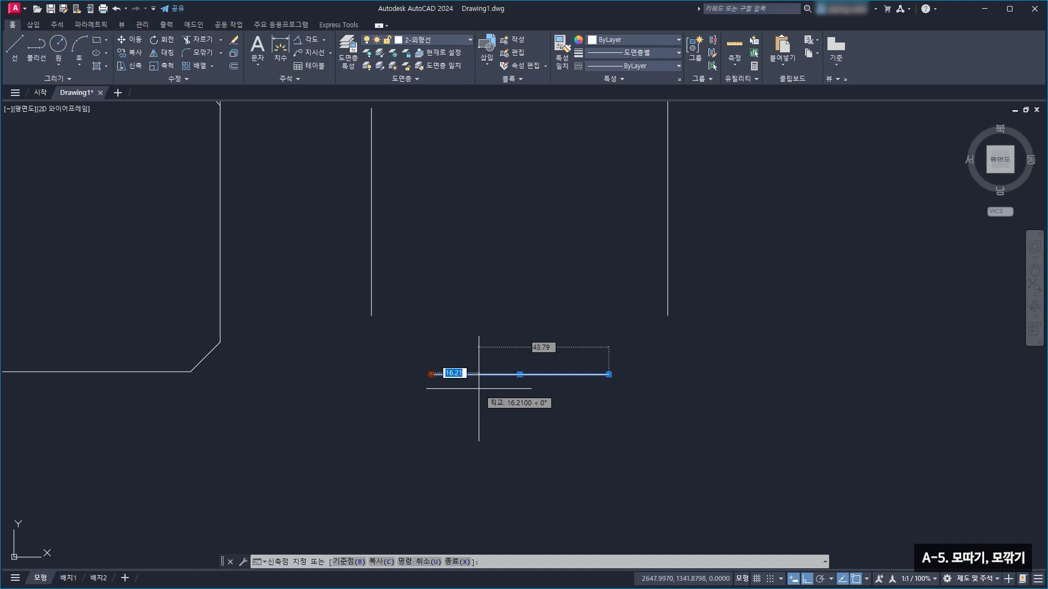
key(Escape)
key(Escape)
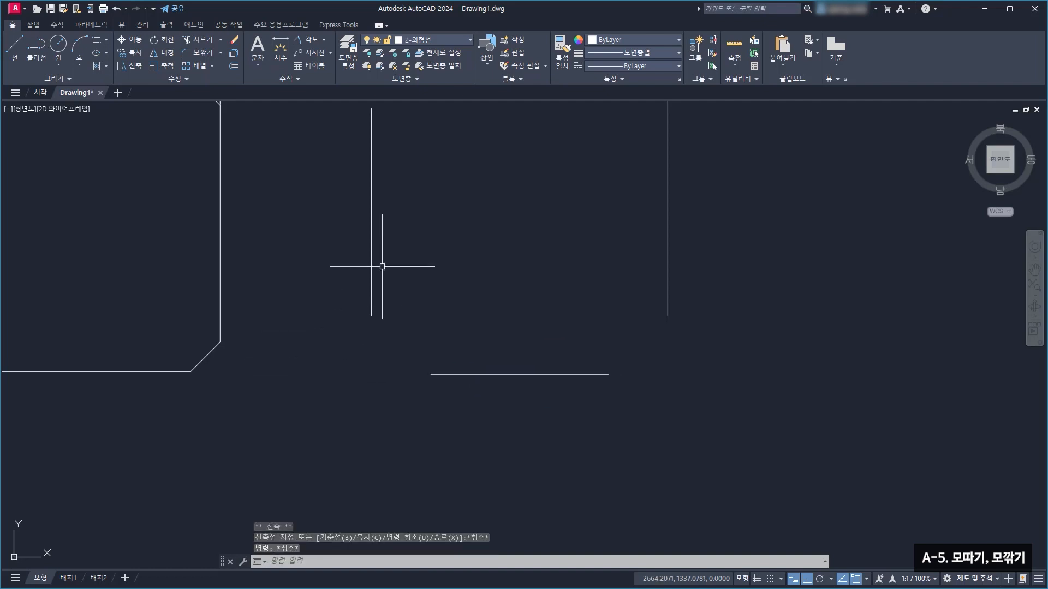
Set up a Fillet with radius 0 and the Multiple option
scroll(533, 257, down, 3)
scroll(479, 318, up, 3)
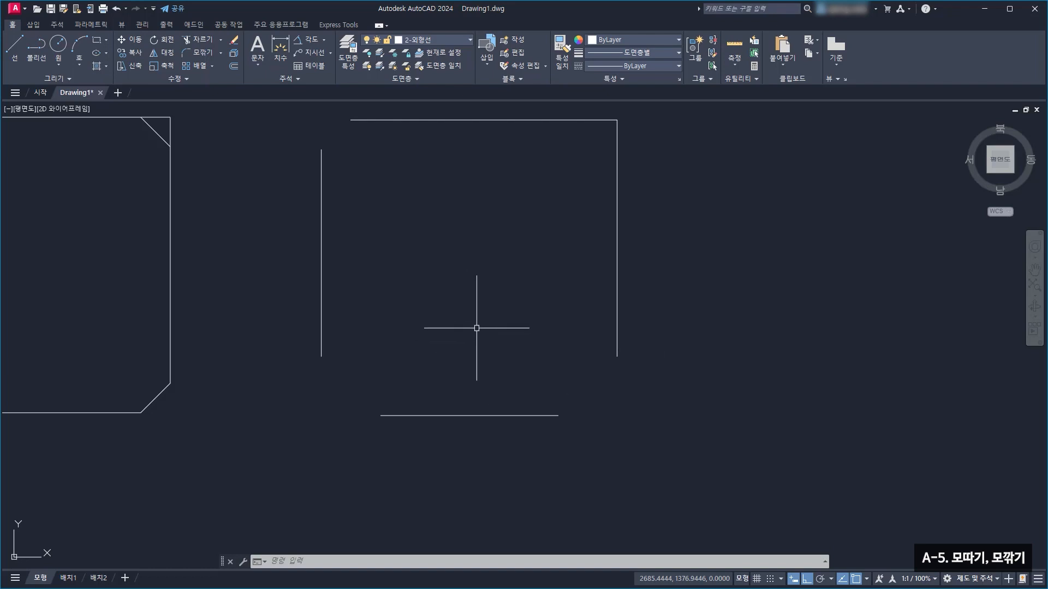
click(200, 51)
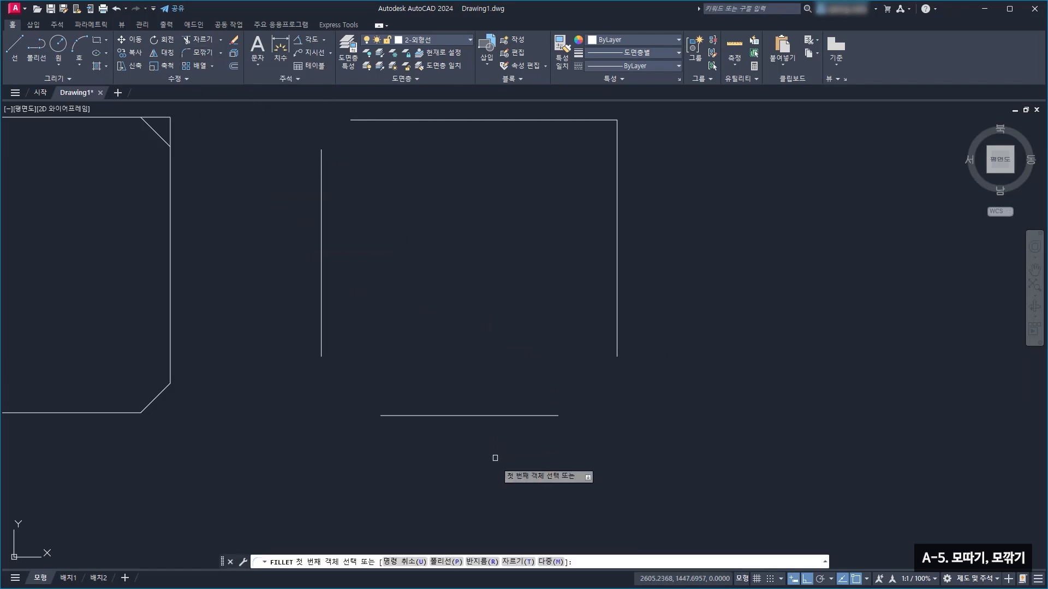
click(481, 562)
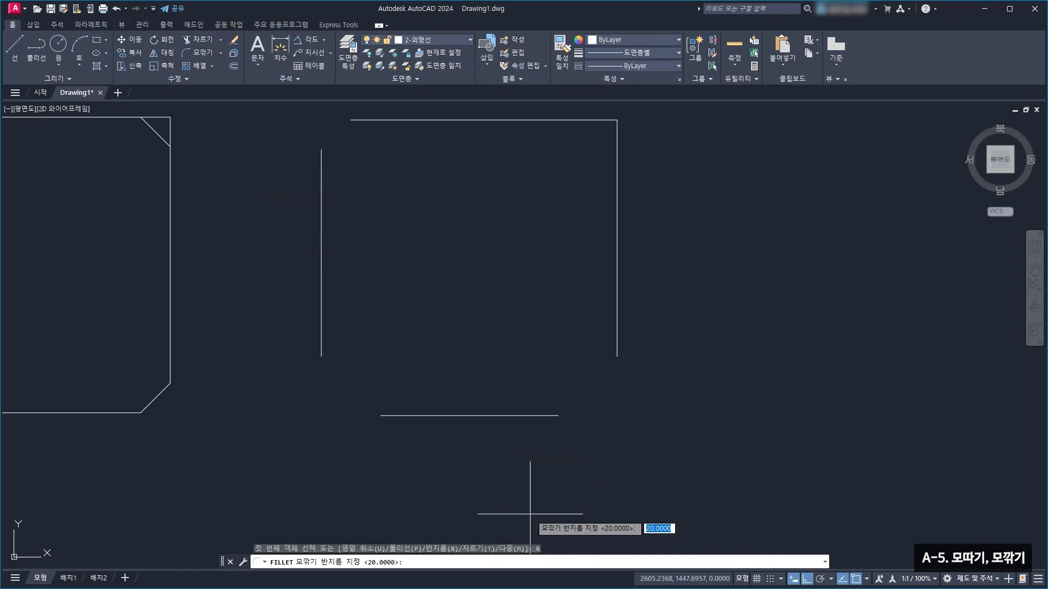
text(0)
key(Return)
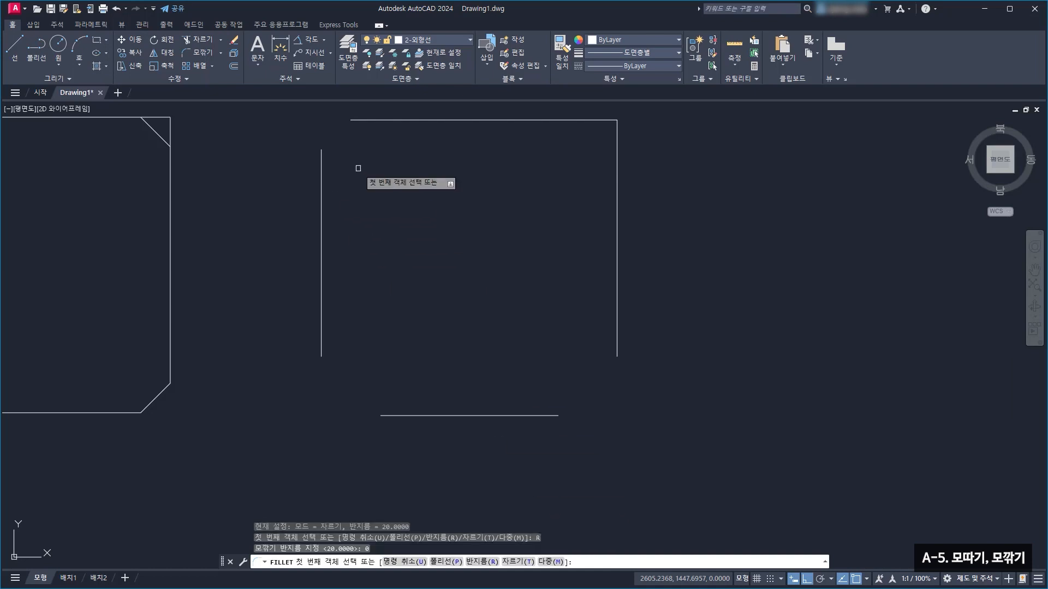
click(556, 563)
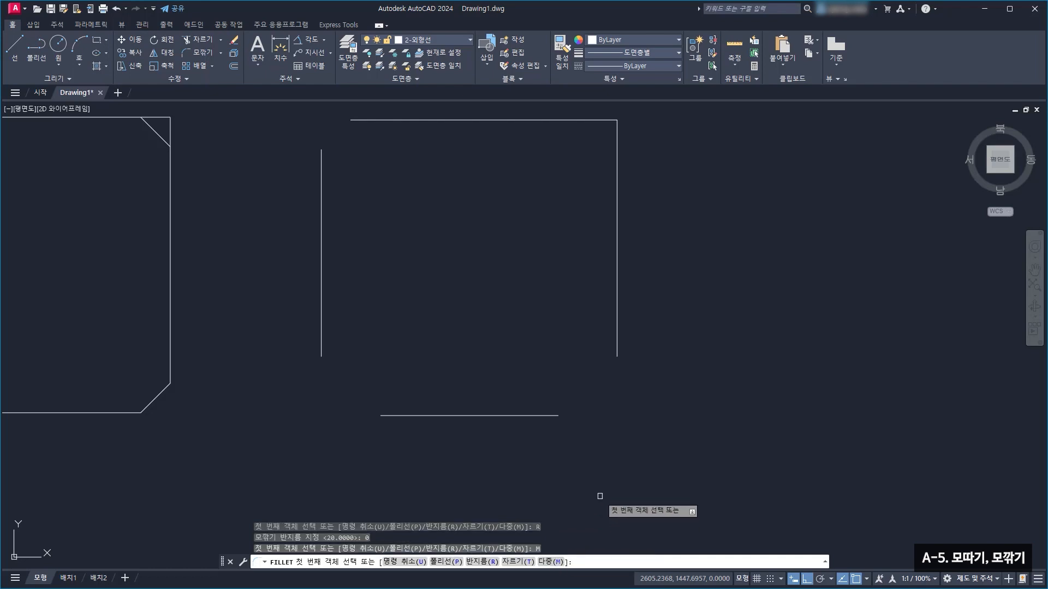
Join the square's open upper-left, lower-right and lower-left corners with the zero-radius Fillet, and end the command
middle_drag(493, 358, 515, 397)
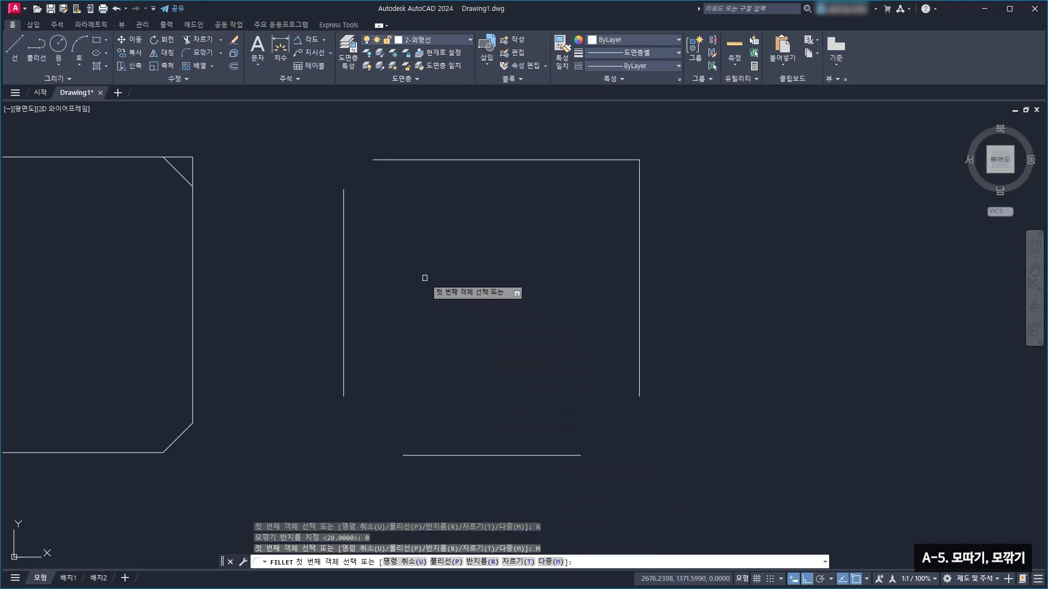
click(376, 160)
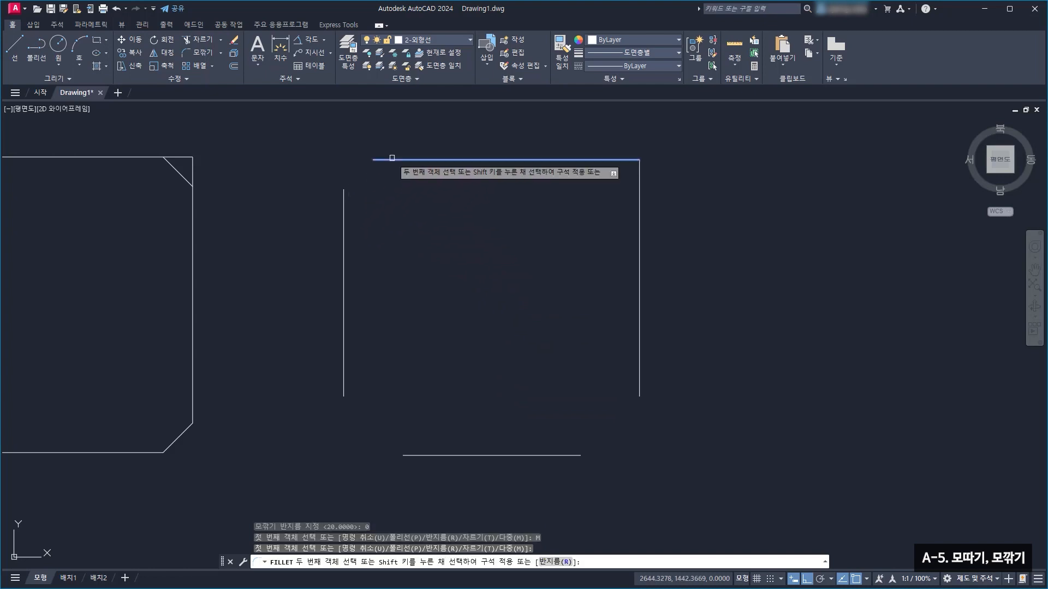
click(343, 199)
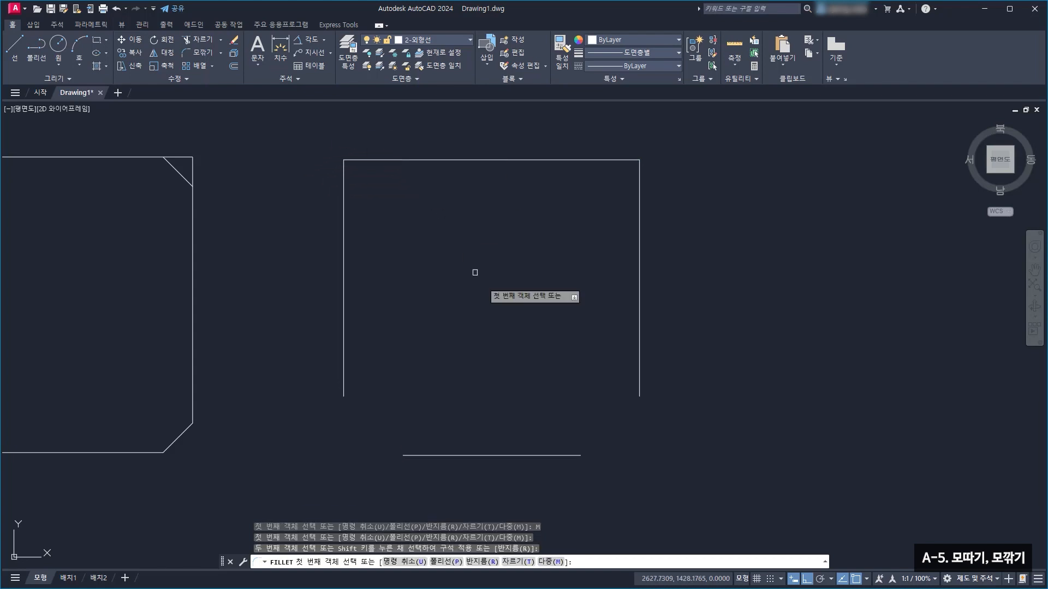
click(574, 454)
click(639, 377)
middle_drag(594, 414, 601, 302)
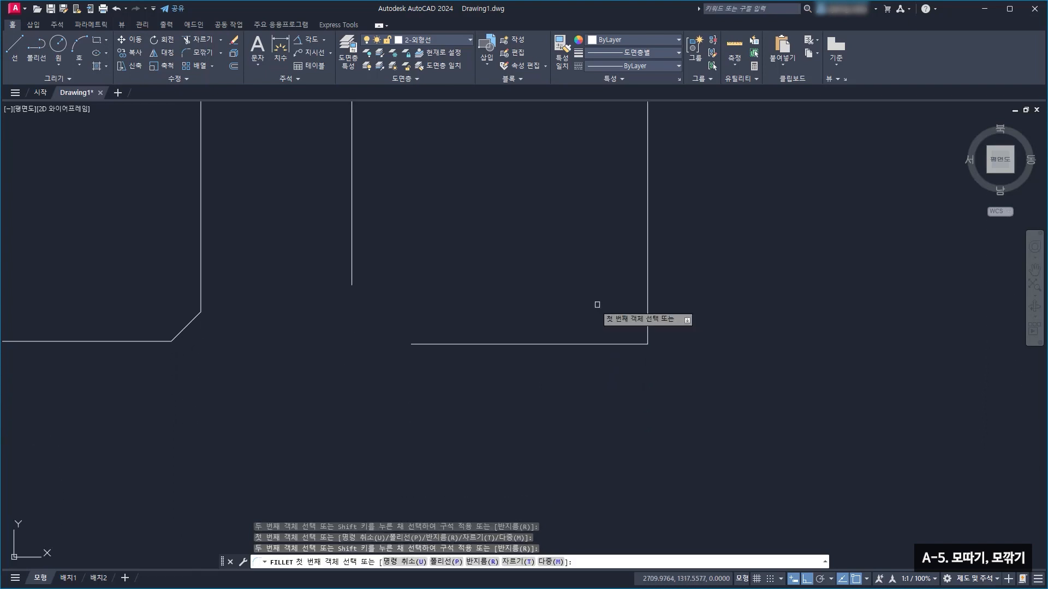
click(417, 345)
click(353, 274)
scroll(431, 260, down, 2)
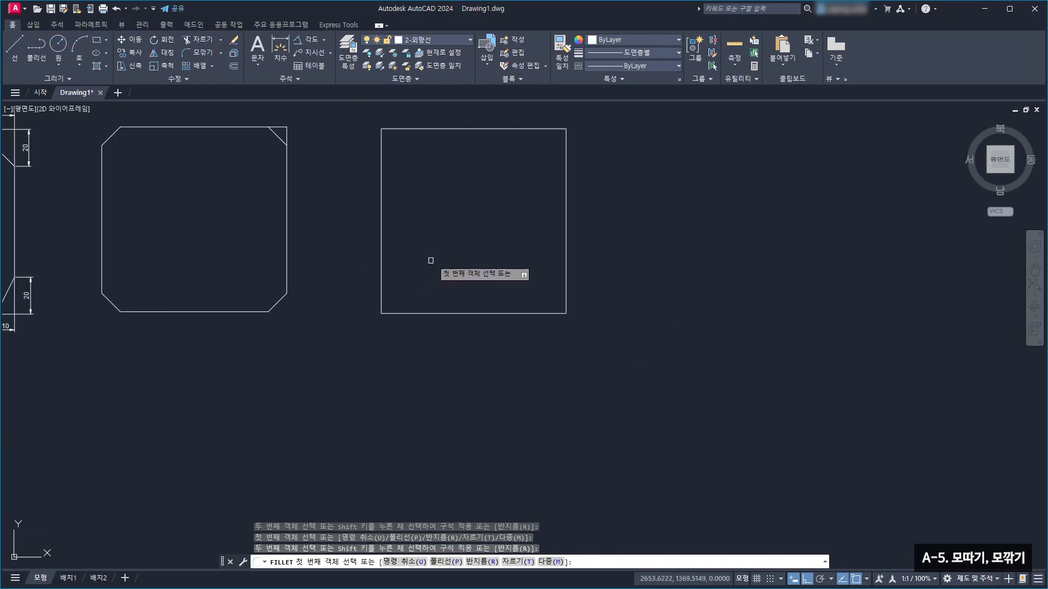
middle_drag(431, 260, 428, 296)
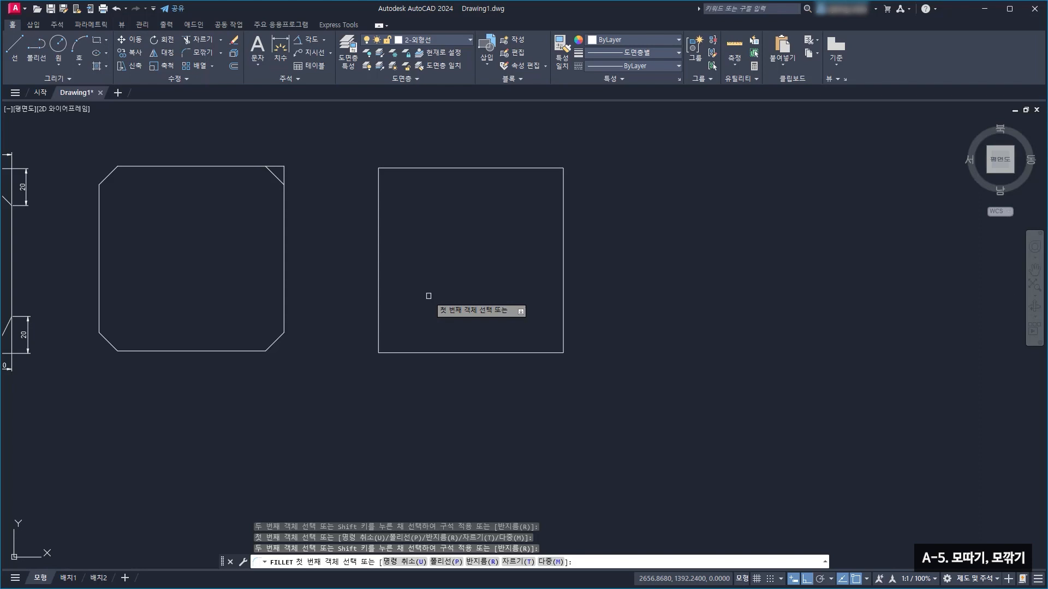
key(Escape)
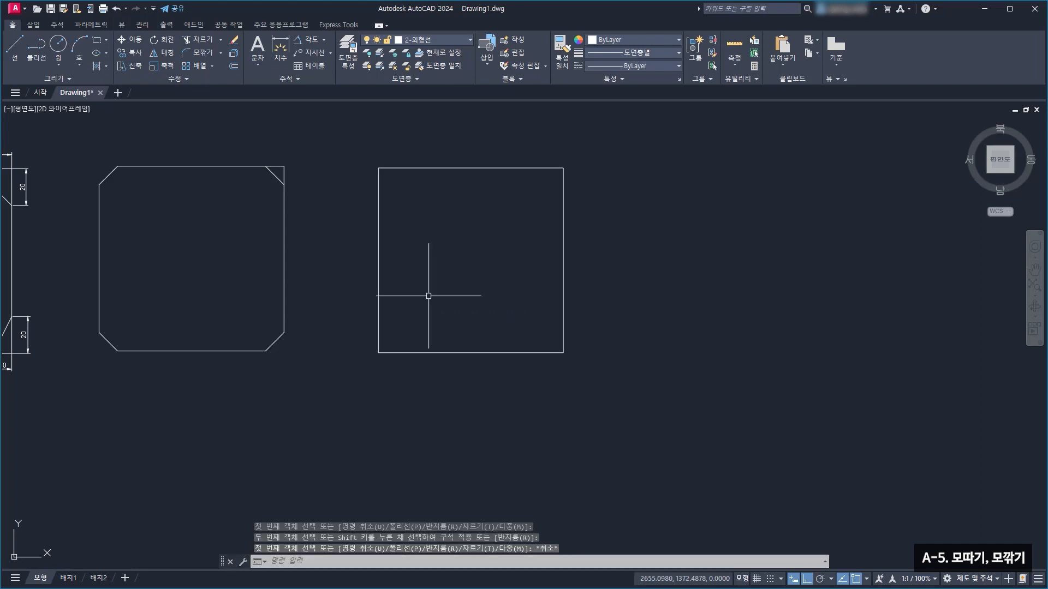
middle_drag(429, 295, 530, 312)
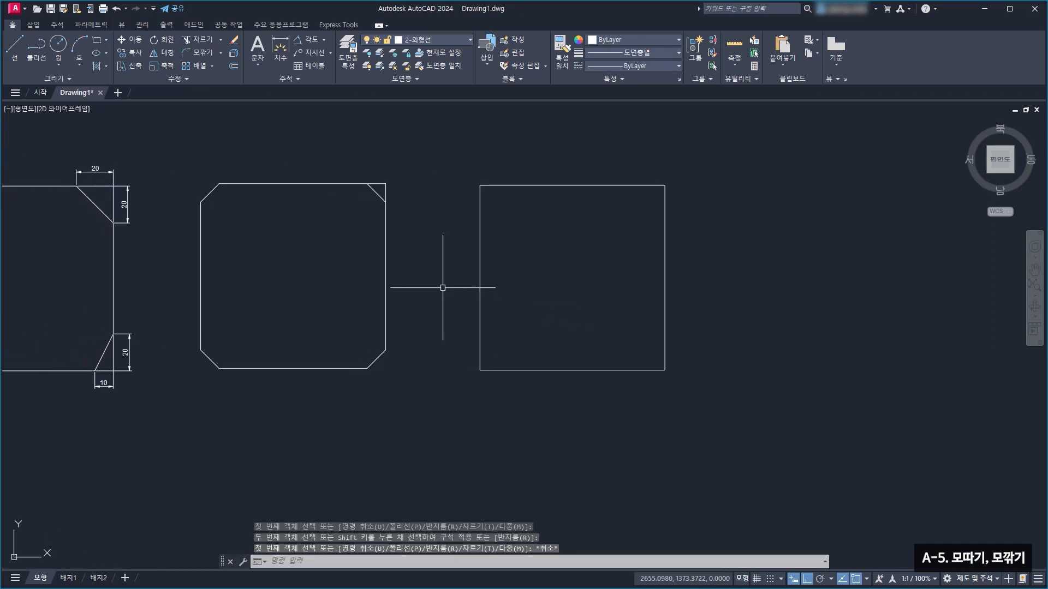